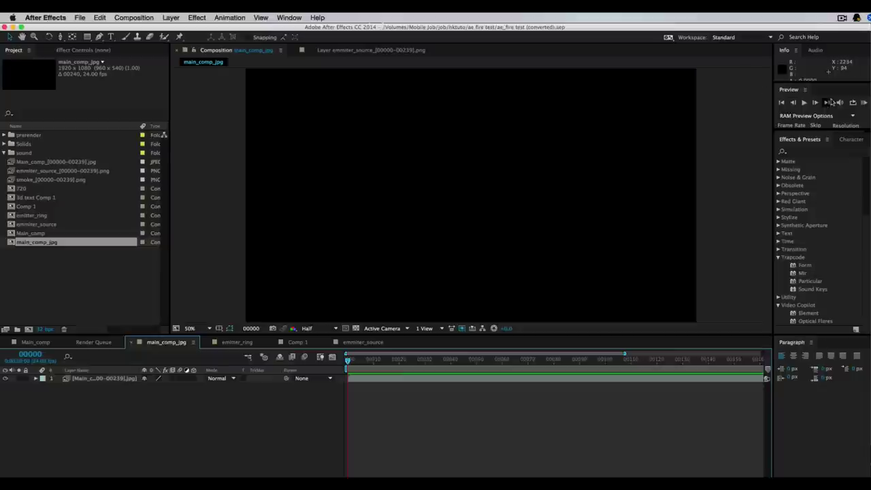
- Play a RAM preview of the finished burning-text composition main_comp_jpg
{"action": "left_click", "coordinate": [865, 101]}
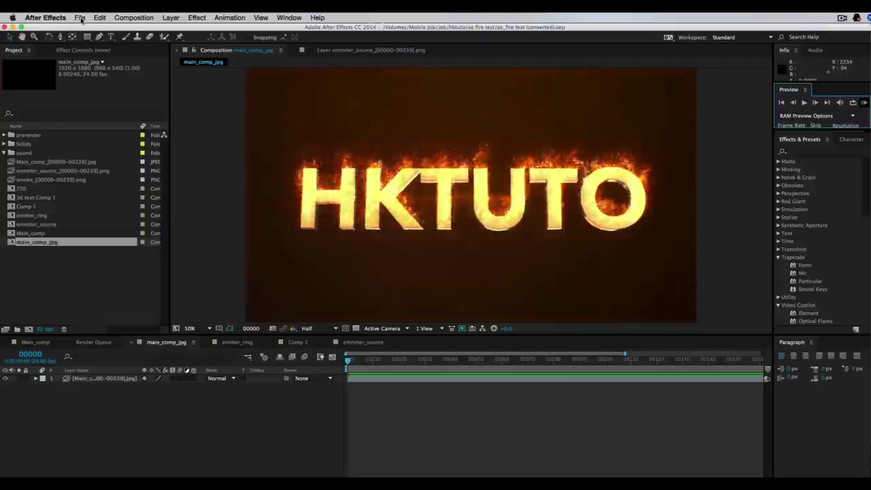
{"action": "key", "text": "space"}
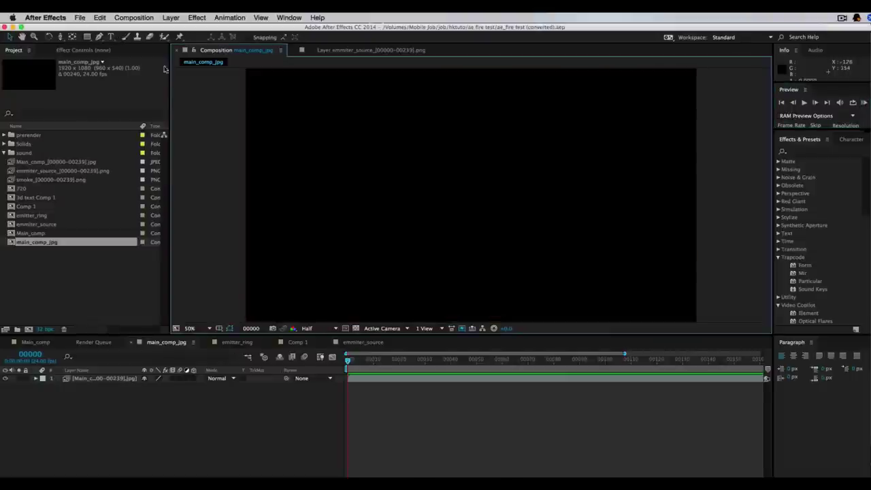
- Start a new empty project
{"action": "left_click", "coordinate": [85, 18]}
{"action": "mouse_move", "coordinate": [101, 32]}
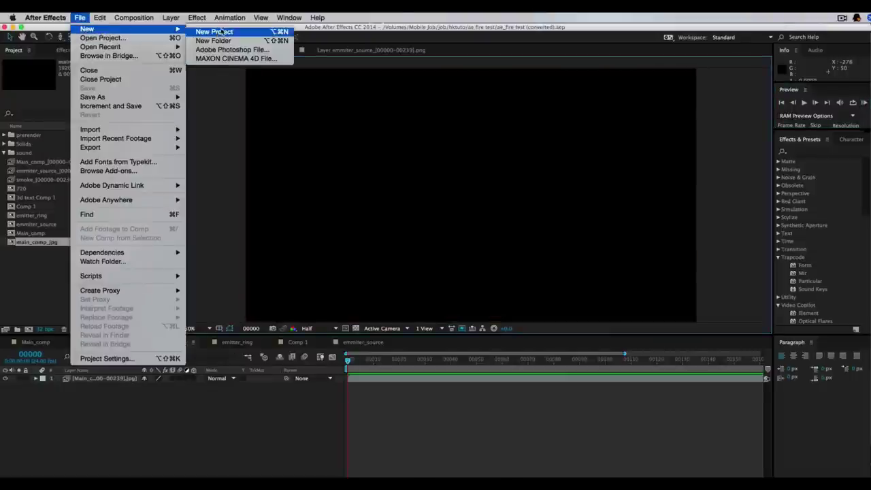
{"action": "left_click", "coordinate": [201, 29]}
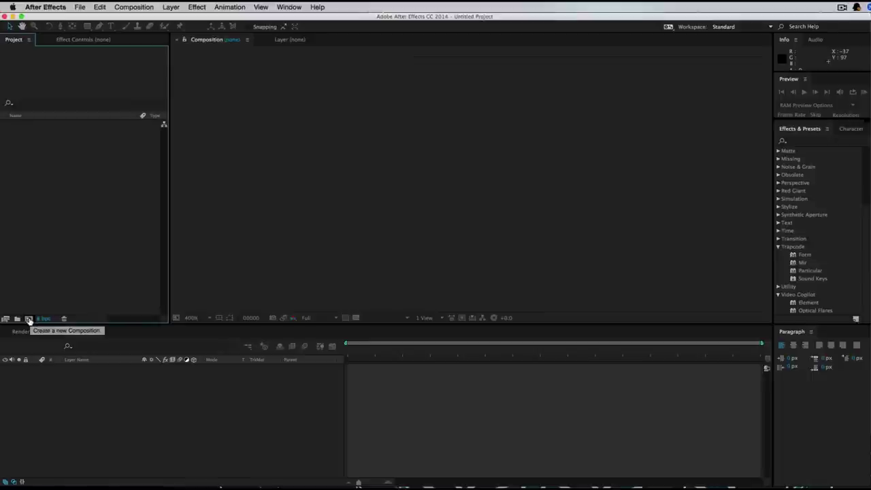
- Create a composition named emitter with the HDV/HDTV 720 25 preset and a duration of 10 seconds
{"action": "right_click", "coordinate": [80, 195]}
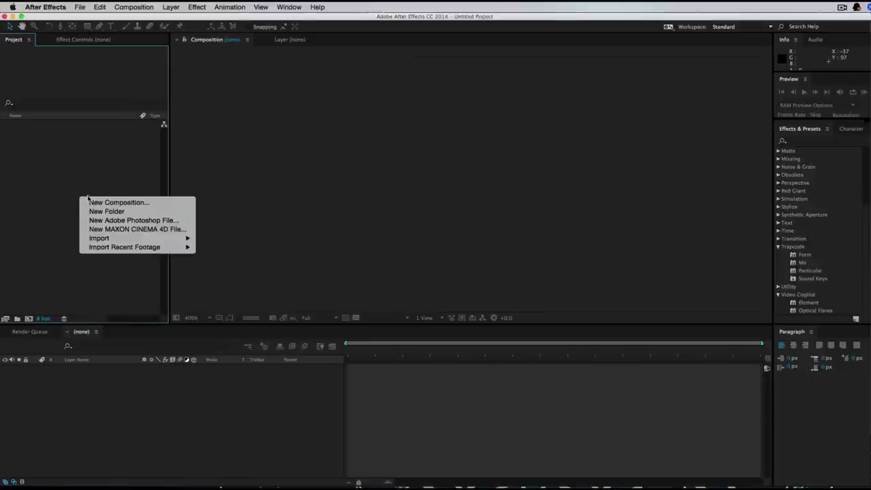
{"action": "left_click", "coordinate": [128, 206]}
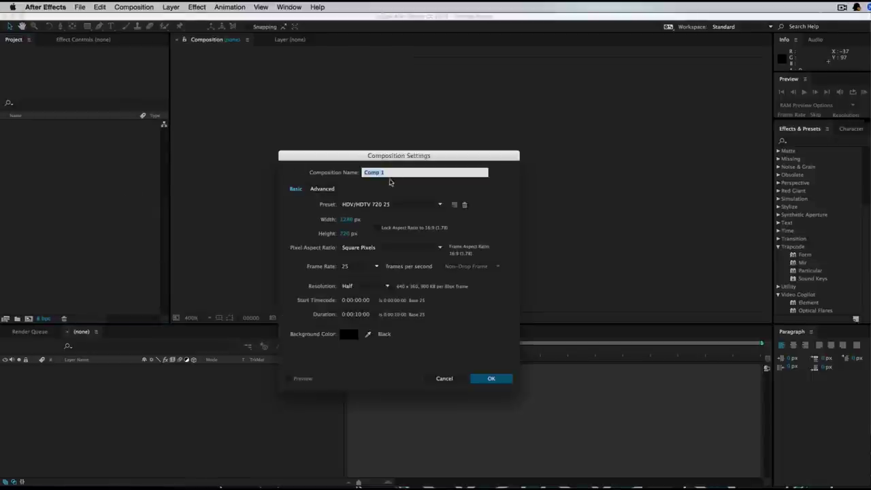
{"action": "type", "text": "emitter"}
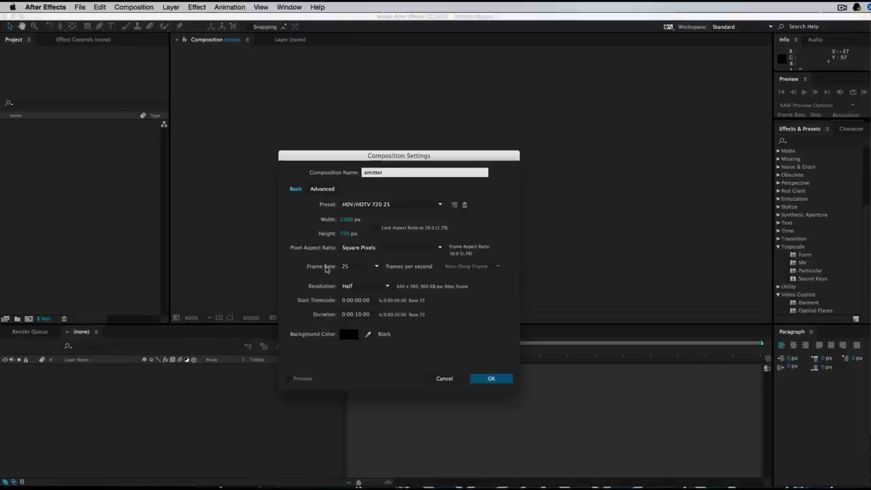
{"action": "left_click", "coordinate": [491, 379]}
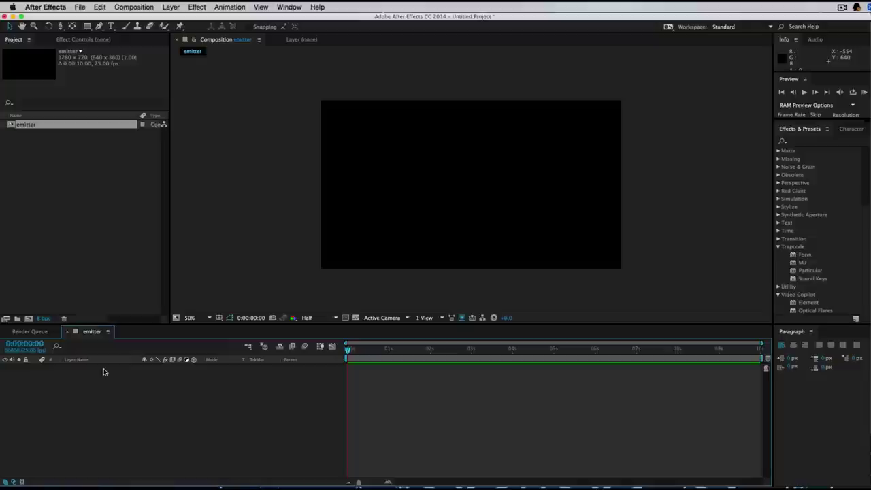
- Add a text layer reading HKTUTO to the emitter composition
{"action": "right_click", "coordinate": [105, 373]}
{"action": "mouse_move", "coordinate": [190, 381]}
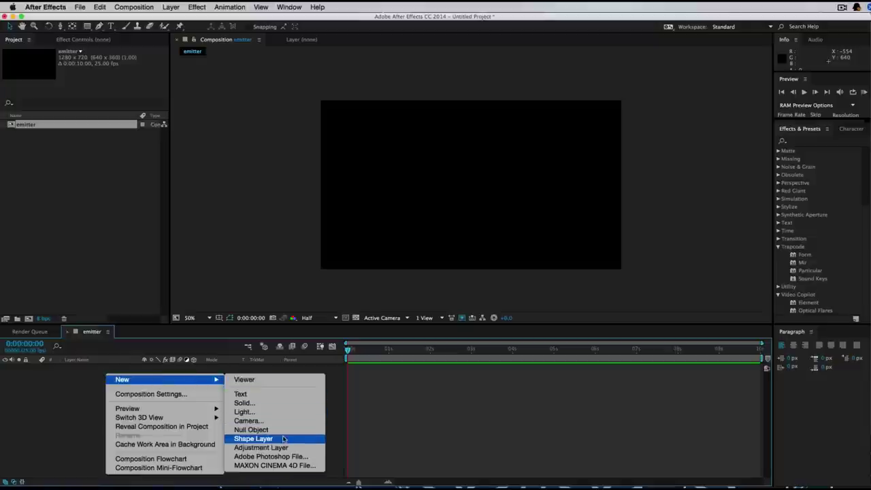
{"action": "left_click", "coordinate": [271, 399]}
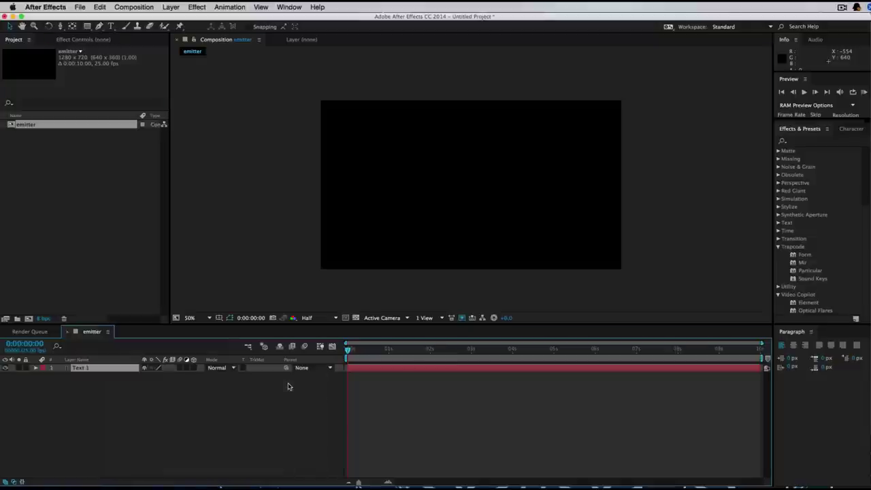
{"action": "type", "text": "HKT"}
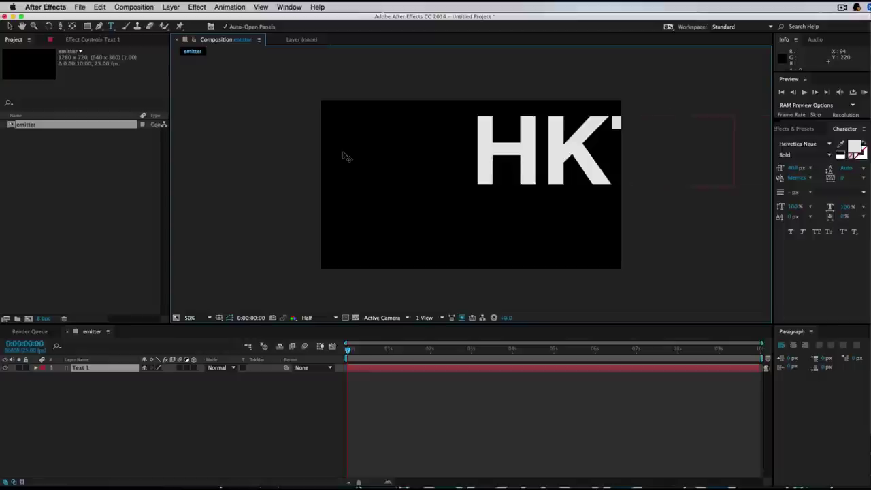
{"action": "type", "text": "UTO"}
- Move and scale down the HKTUTO text so the whole word fits inside the frame
{"action": "left_click", "coordinate": [9, 26]}
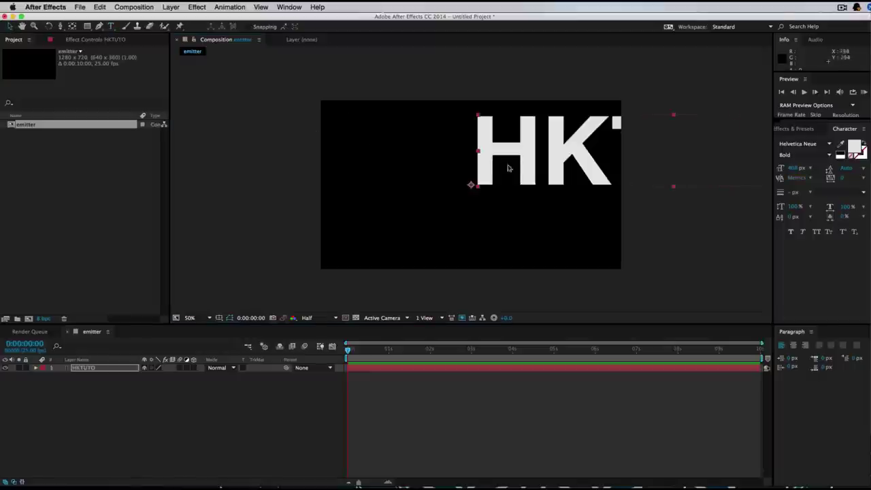
{"action": "left_click_drag", "start_coordinate": [510, 167], "coordinate": [399, 167]}
{"action": "left_click_drag", "start_coordinate": [758, 126], "coordinate": [584, 172]}
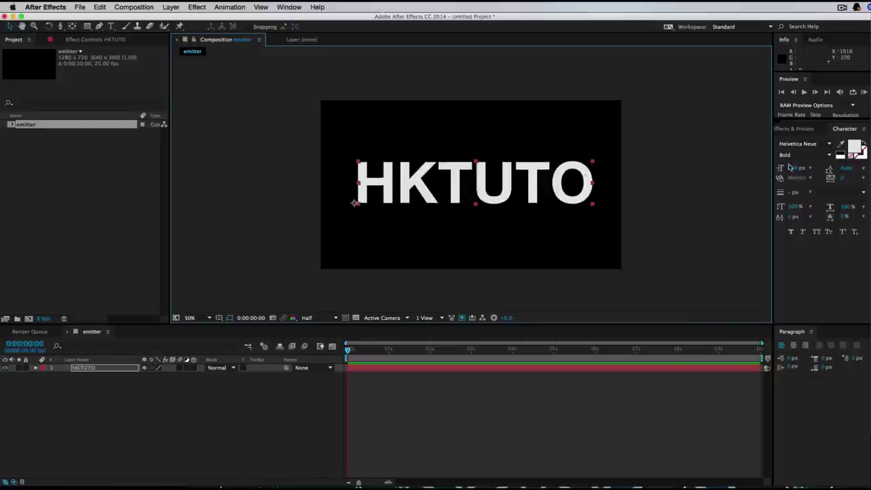
- Set the HKTUTO text's font to Avenir Next and its tracking to 28
{"action": "left_click", "coordinate": [830, 144]}
{"action": "left_click_drag", "start_coordinate": [866, 182], "coordinate": [865, 152]}
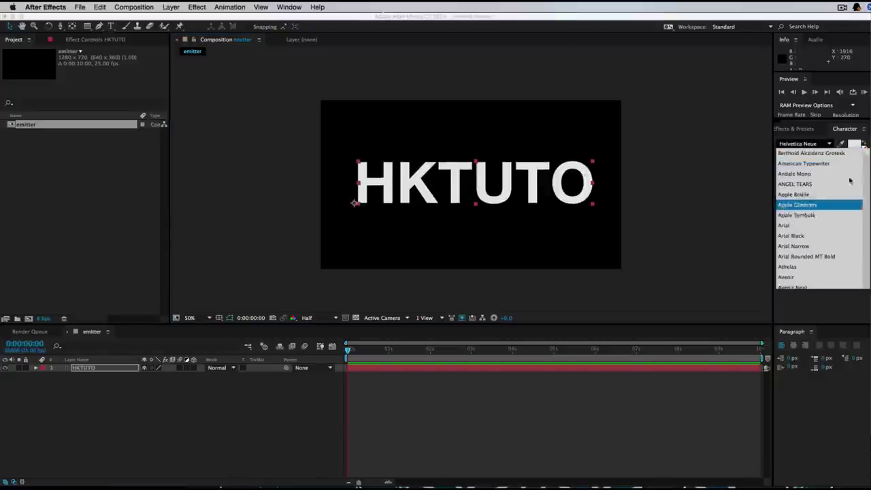
{"action": "scroll", "coordinate": [867, 158], "scroll_direction": "down", "scroll_amount": 2}
{"action": "scroll", "coordinate": [867, 158], "scroll_direction": "down", "scroll_amount": 1}
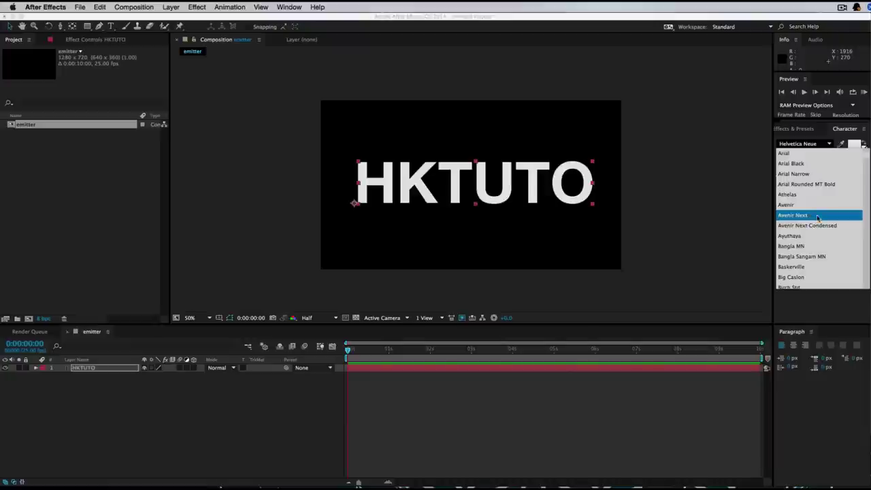
{"action": "left_click", "coordinate": [810, 215]}
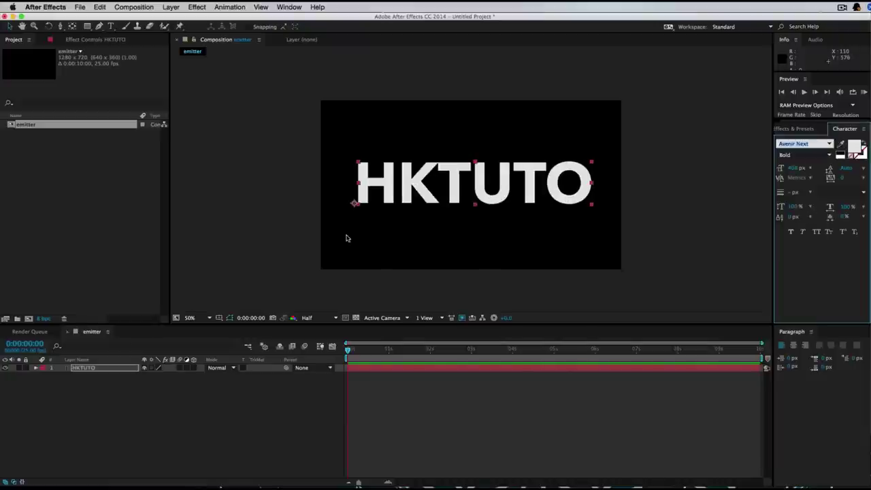
{"action": "left_click_drag", "start_coordinate": [843, 178], "coordinate": [865, 178]}
- Scale the HKTUTO text down slightly, nudge it to the centre of the frame and deselect it
{"action": "left_click", "coordinate": [591, 196]}
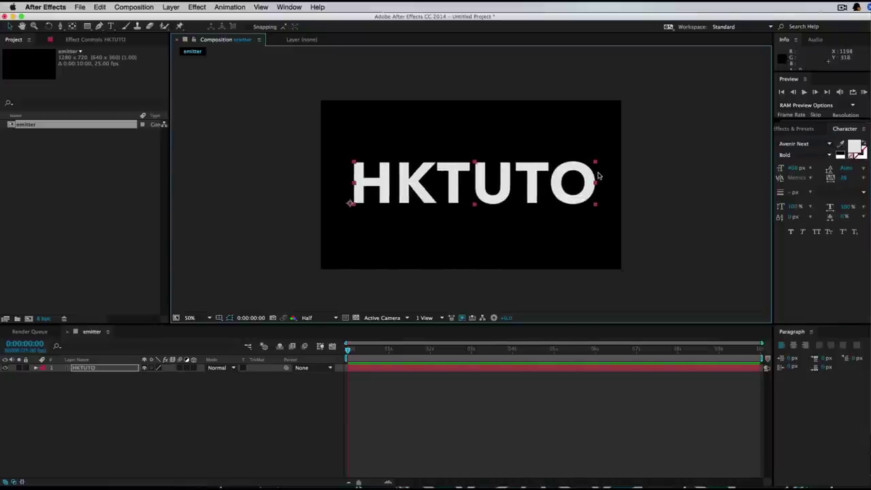
{"action": "key", "text": "shift+Right"}
{"action": "key", "text": "shift+Right"}
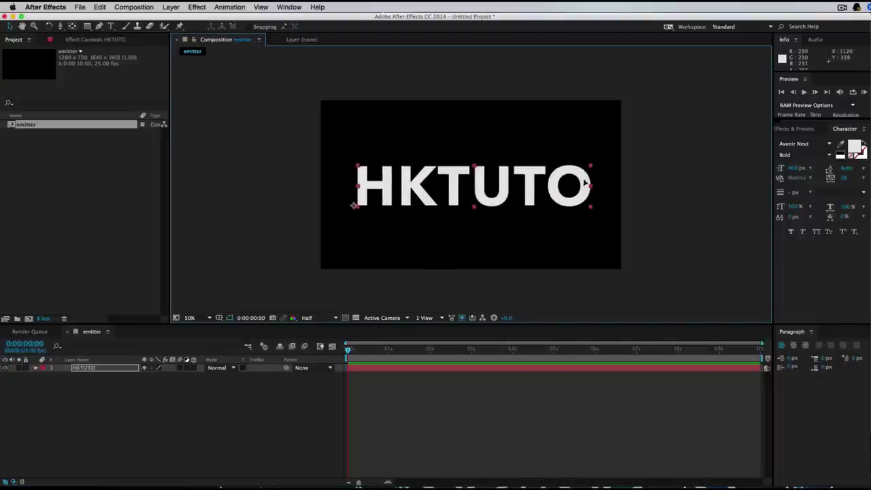
{"action": "key", "text": "shift+Down"}
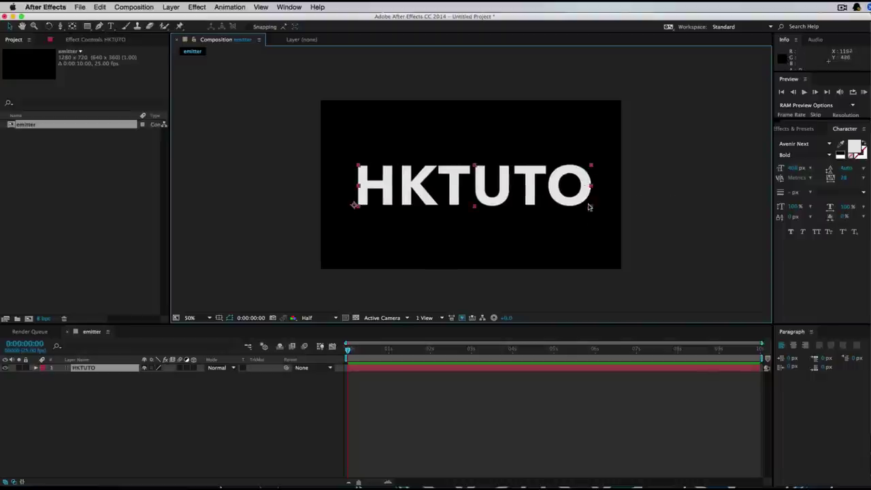
{"action": "left_click", "coordinate": [198, 413]}
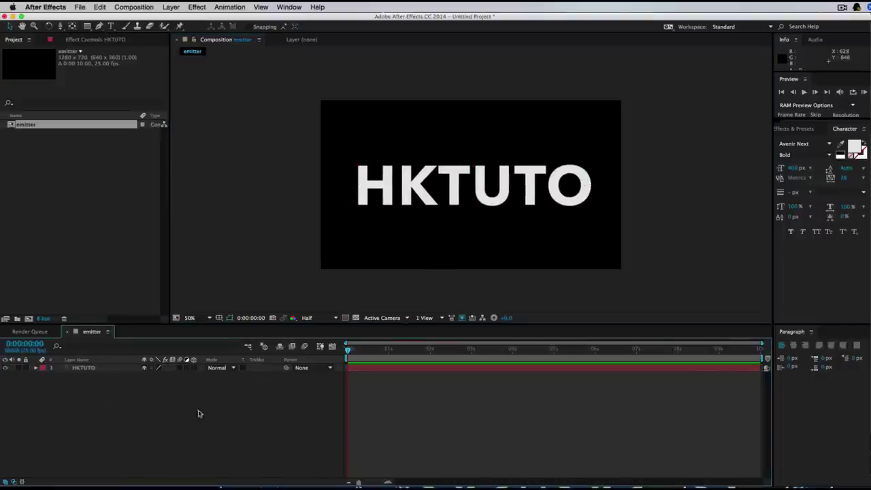
- Search the effects for noise and apply Turbulent Noise to the HKTUTO layer
{"action": "left_click", "coordinate": [806, 129]}
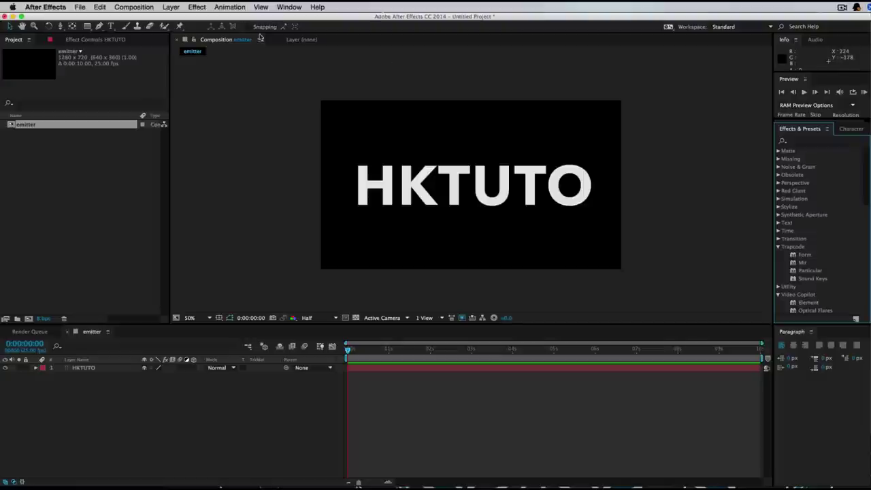
{"action": "left_click", "coordinate": [289, 7]}
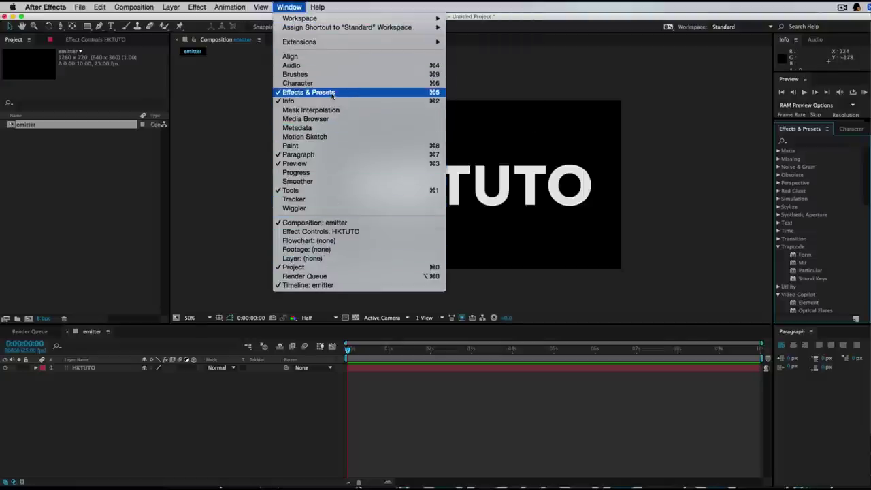
{"action": "left_click", "coordinate": [811, 152]}
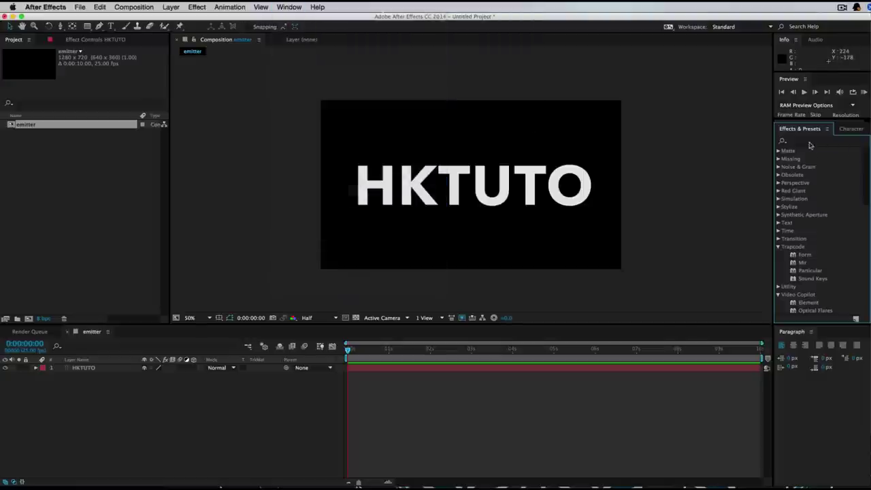
{"action": "left_click", "coordinate": [822, 140]}
{"action": "type", "text": "noise"}
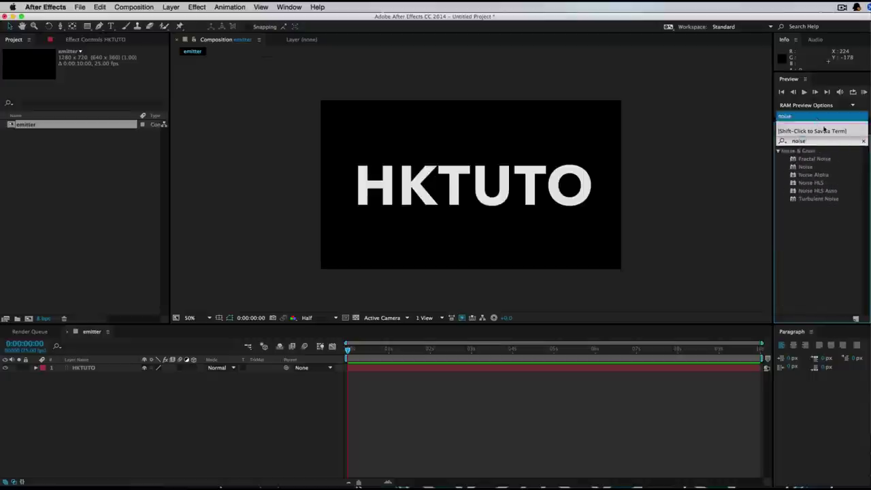
{"action": "left_click", "coordinate": [814, 200]}
{"action": "left_click_drag", "start_coordinate": [812, 205], "coordinate": [141, 369]}
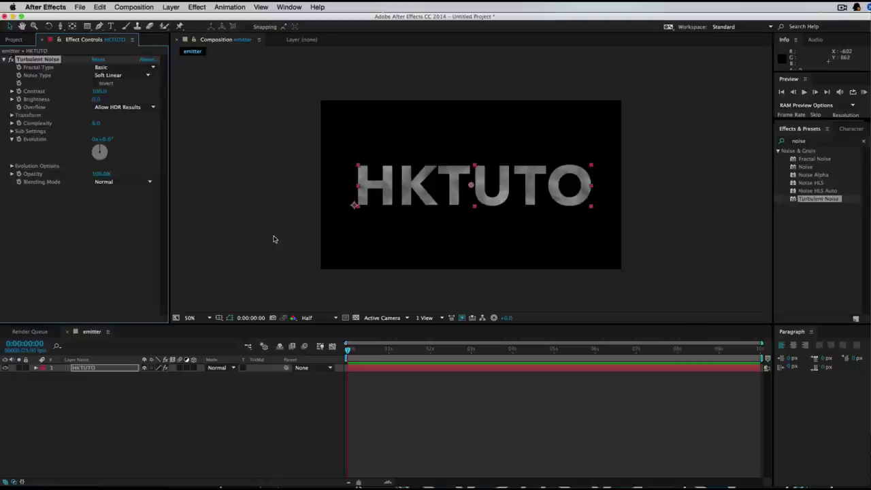
- Magnify the composition view to 100% and set its preview resolution to Full
{"action": "left_click", "coordinate": [679, 216]}
{"action": "key", "text": "period"}
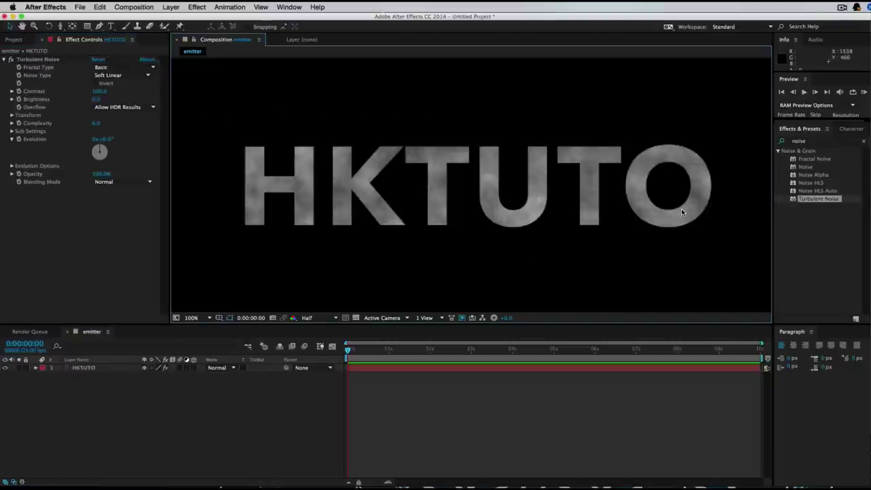
{"action": "left_click", "coordinate": [333, 317]}
{"action": "left_click", "coordinate": [327, 341]}
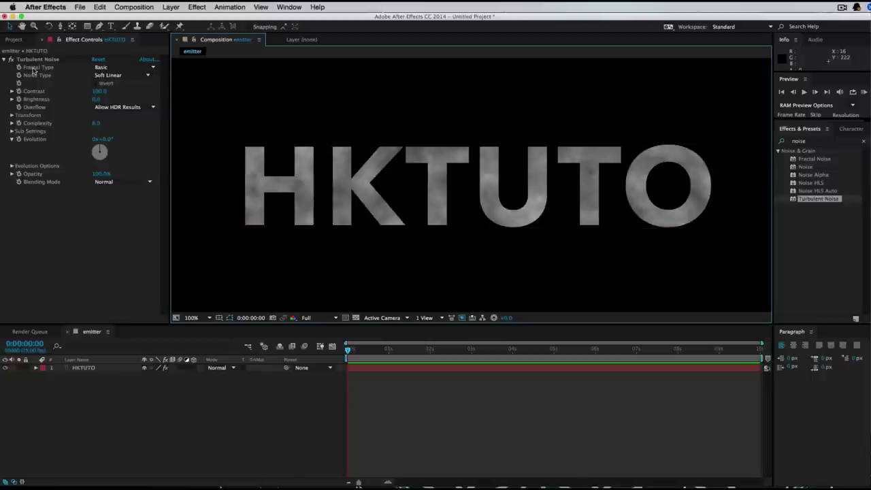
- Try the Turbulent Smooth, Dynamic and Terrain fractal types for the Turbulent Noise effect
{"action": "left_click", "coordinate": [136, 68]}
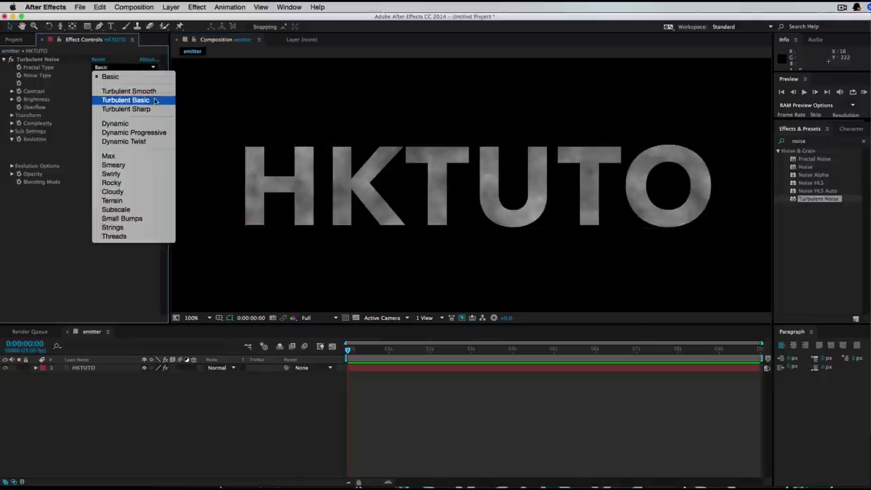
{"action": "left_click", "coordinate": [151, 96]}
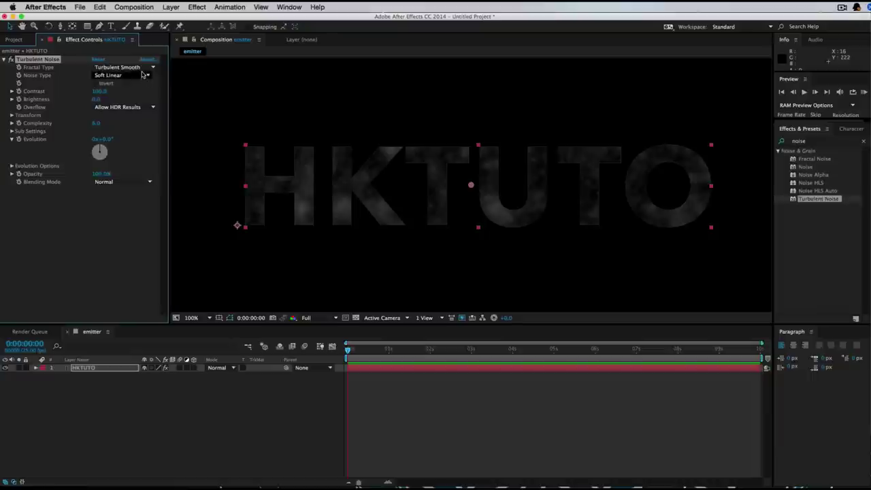
{"action": "left_click", "coordinate": [137, 67]}
{"action": "left_click", "coordinate": [136, 124]}
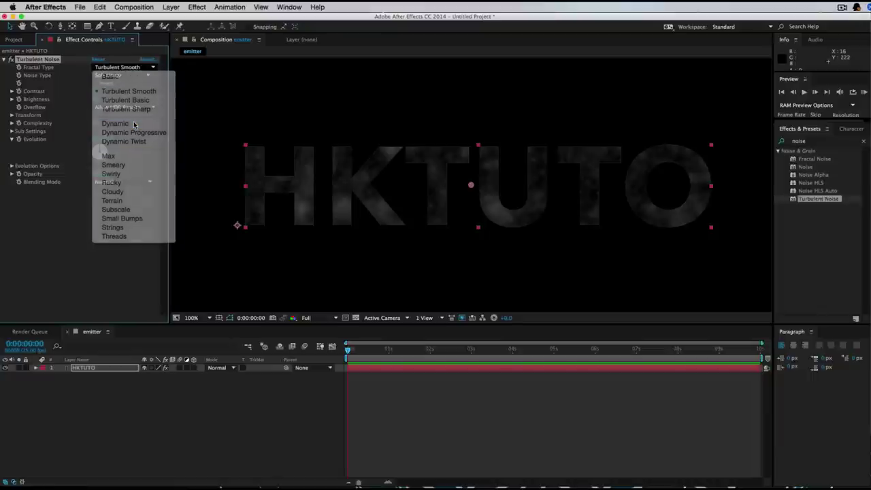
{"action": "left_click", "coordinate": [137, 67]}
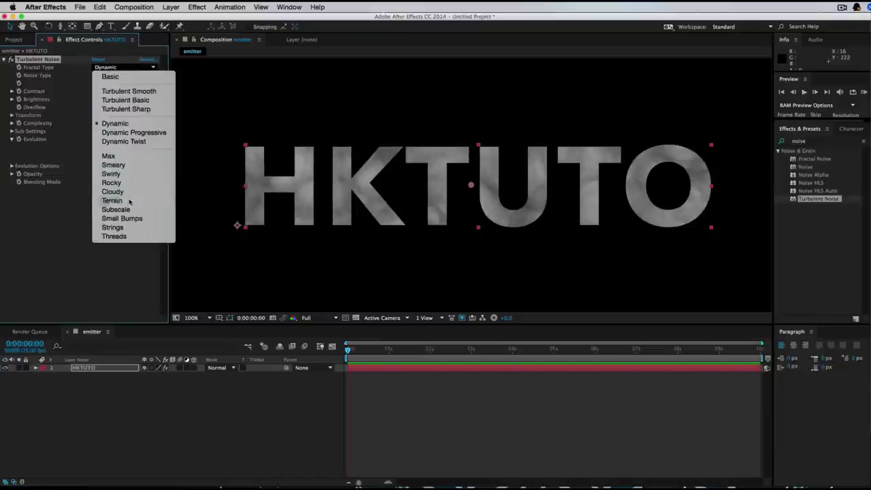
{"action": "left_click", "coordinate": [123, 197]}
- Set the Turbulent Noise fractal type to Strings, with a contrast of 222 and a brightness of -18
{"action": "left_click", "coordinate": [137, 67]}
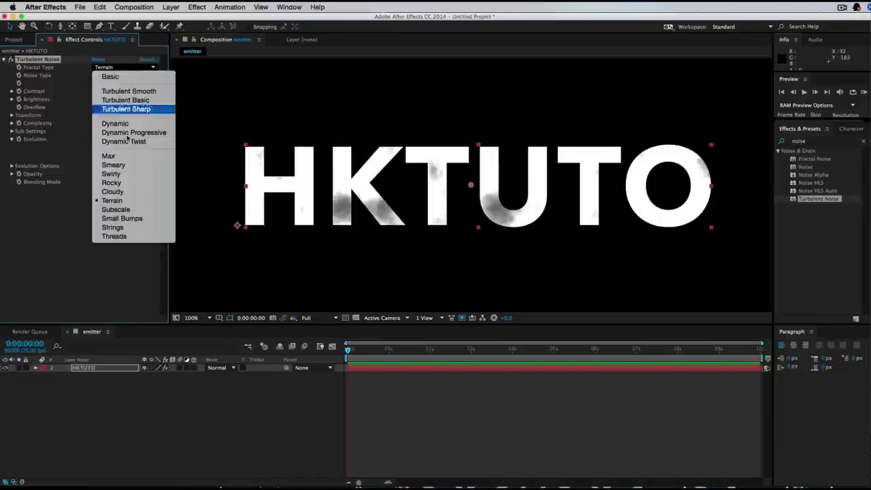
{"action": "left_click", "coordinate": [113, 228]}
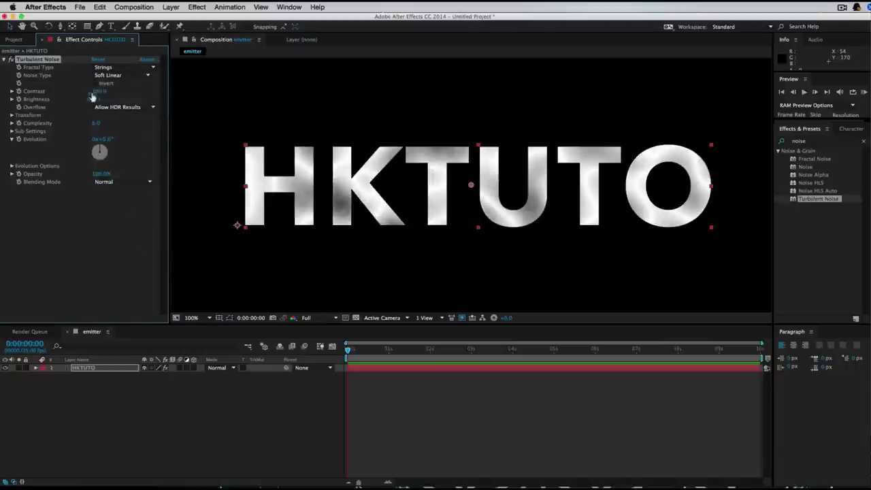
{"action": "left_click_drag", "start_coordinate": [99, 92], "coordinate": [155, 94]}
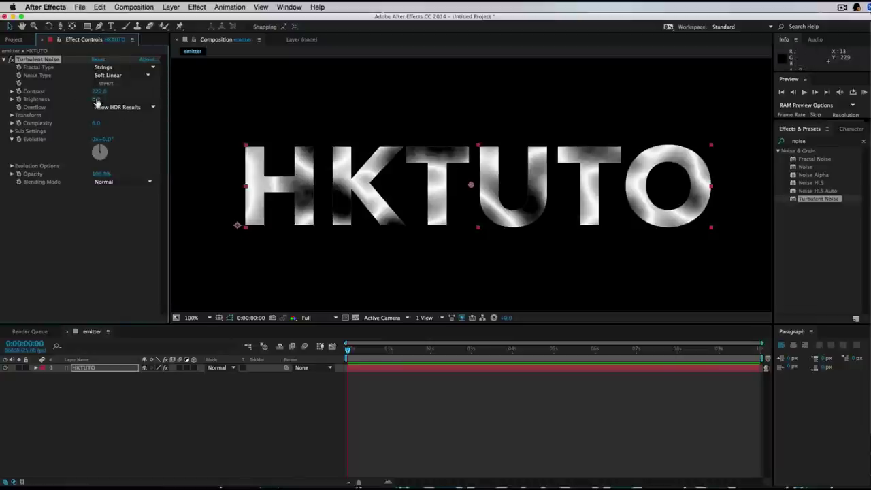
{"action": "mouse_move", "coordinate": [96, 99]}
{"action": "left_mouse_down"}
{"action": "mouse_move", "coordinate": [85, 99]}
{"action": "mouse_move", "coordinate": [106, 99]}
{"action": "mouse_move", "coordinate": [94, 99]}
{"action": "left_mouse_up"}
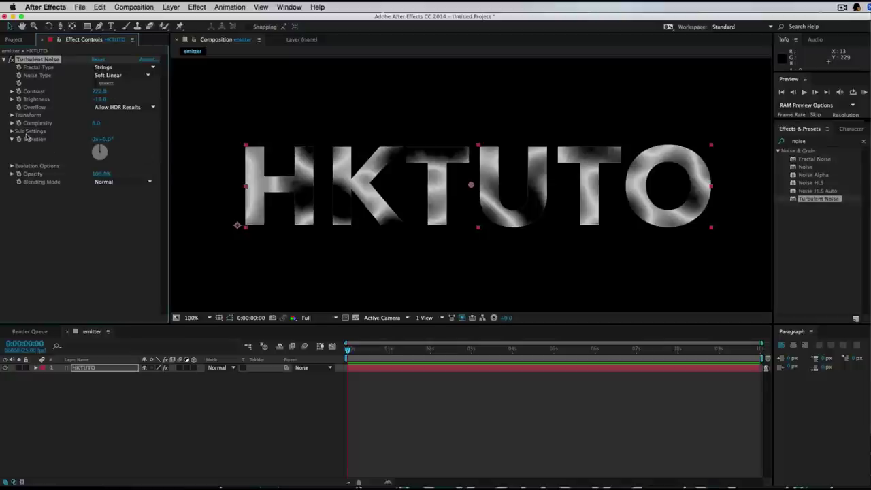
- Set the Turbulent Noise turbulence factor to 1.85 in the evolution options
{"action": "left_click", "coordinate": [11, 166]}
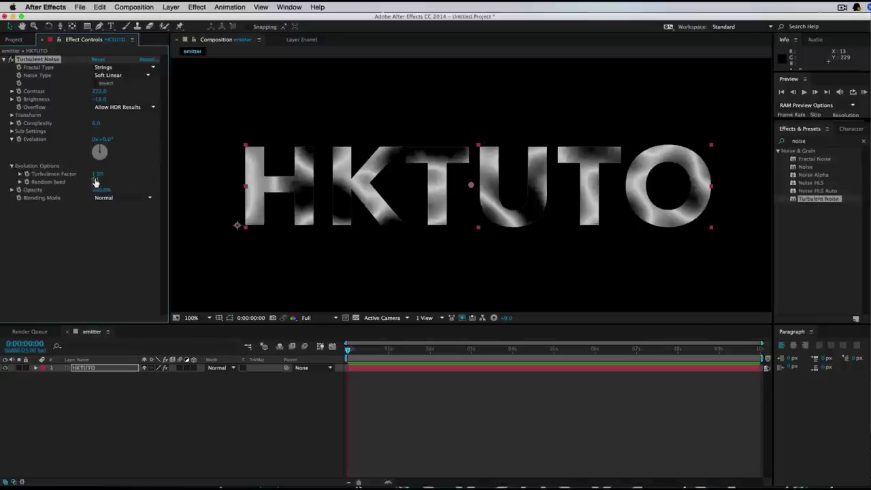
{"action": "left_click_drag", "start_coordinate": [97, 176], "coordinate": [302, 201]}
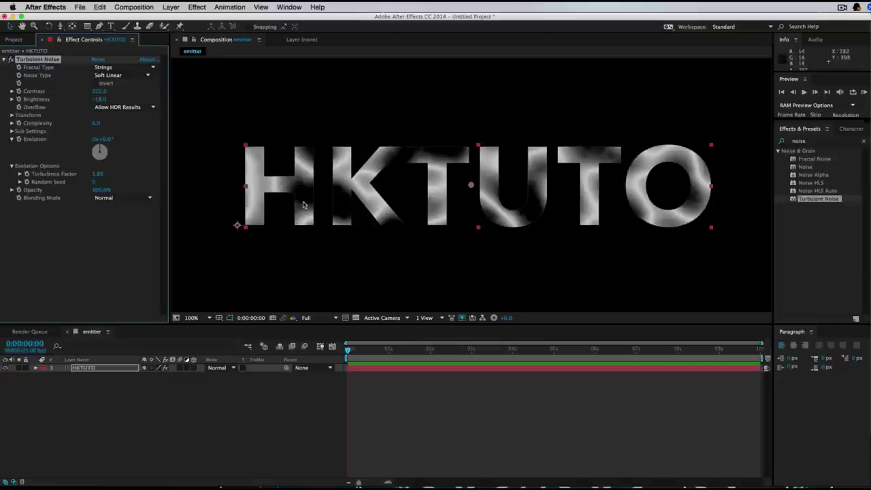
{"action": "left_click", "coordinate": [12, 124]}
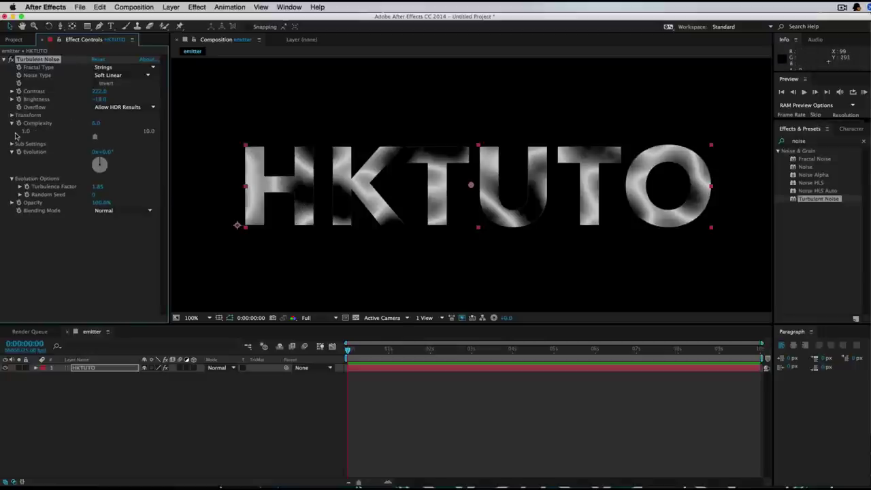
{"action": "left_click", "coordinate": [12, 124]}
- Set the Turbulent Noise scale to 65 and its contrast to 311
{"action": "left_click", "coordinate": [11, 115]}
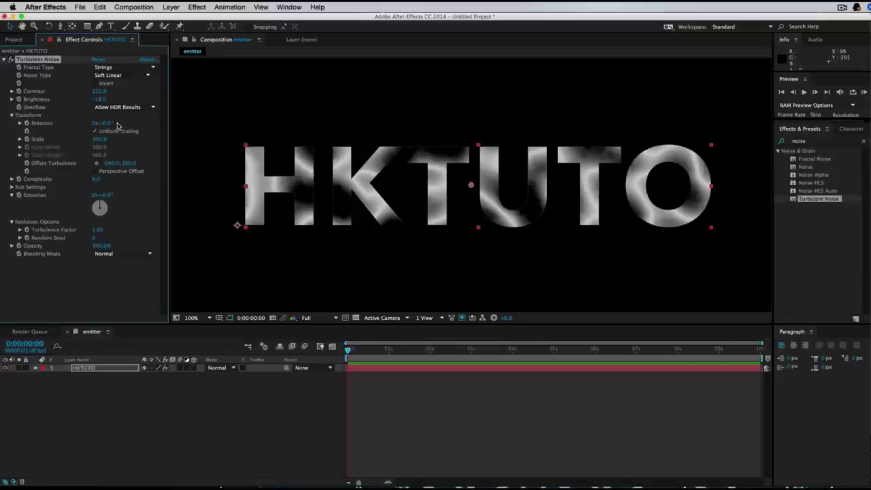
{"action": "left_click", "coordinate": [19, 139]}
{"action": "left_click_drag", "start_coordinate": [99, 139], "coordinate": [85, 141]}
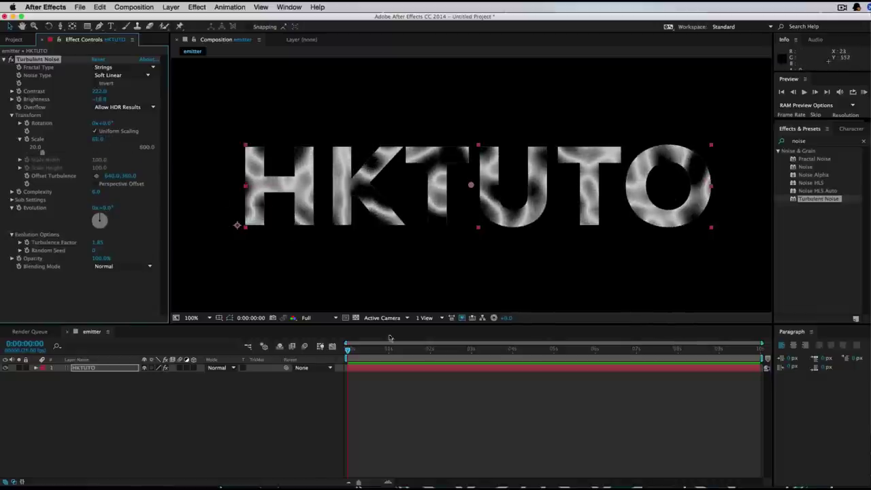
{"action": "left_click", "coordinate": [342, 351]}
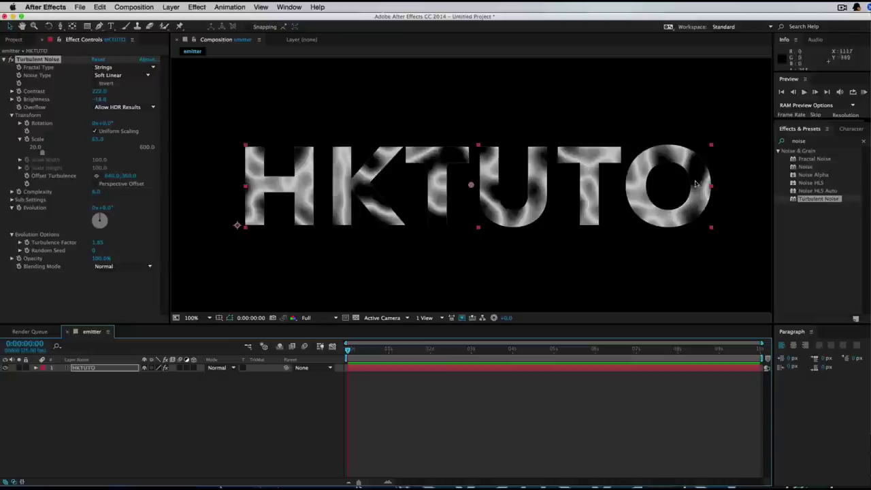
{"action": "left_click_drag", "start_coordinate": [100, 91], "coordinate": [145, 94]}
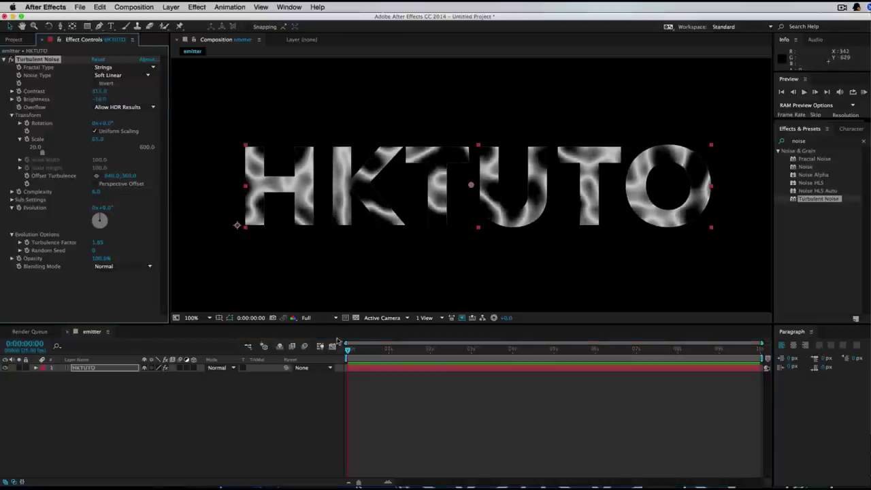
- Keyframe the noise Evolution from 0 at the first frame to 3 full revolutions at the last frame, 0:00:09:24
{"action": "left_click_drag", "start_coordinate": [348, 351], "coordinate": [759, 356]}
{"action": "key", "text": "Home"}
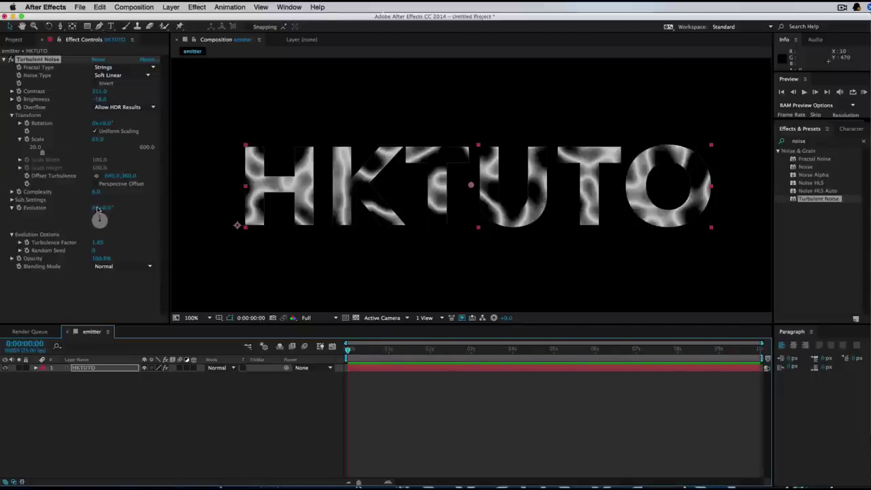
{"action": "left_click", "coordinate": [19, 208]}
{"action": "left_click", "coordinate": [351, 354]}
{"action": "key", "text": "End"}
{"action": "left_click", "coordinate": [95, 207]}
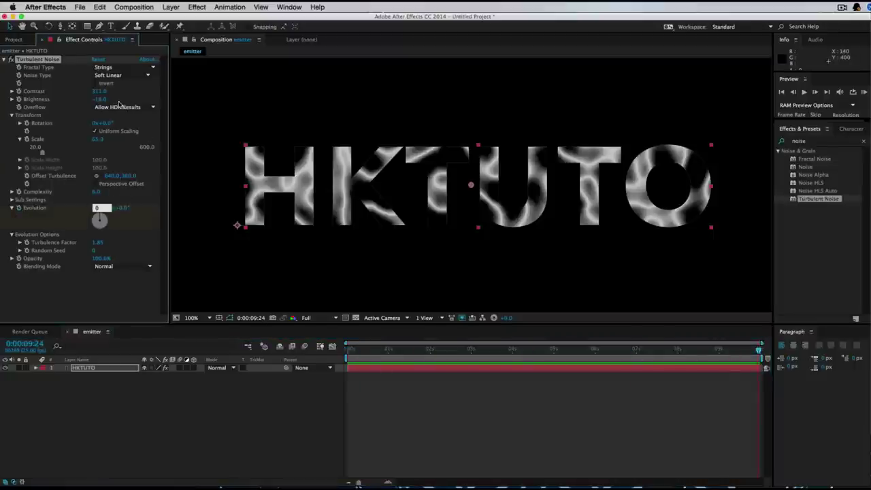
{"action": "key", "text": "Return"}
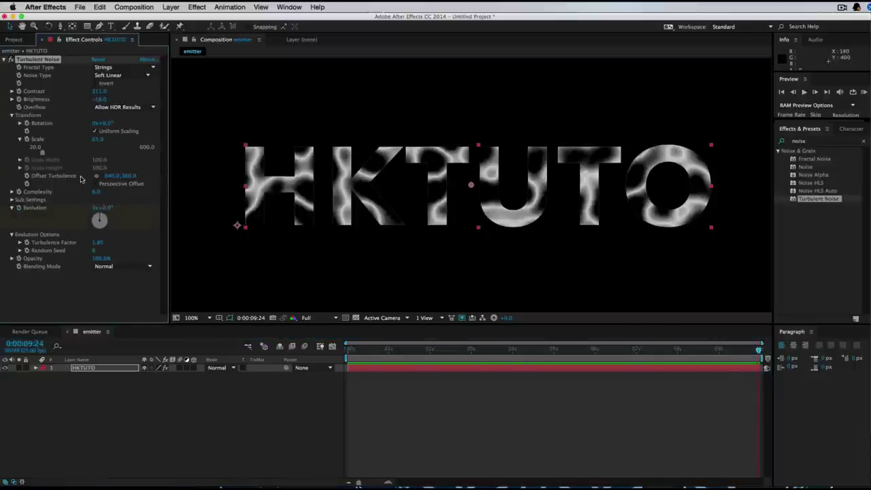
- Scrub through the timeline to examine the animated noise on the text, and return to the first frame
{"action": "left_click_drag", "start_coordinate": [758, 351], "coordinate": [615, 351]}
{"action": "key", "text": "Home"}
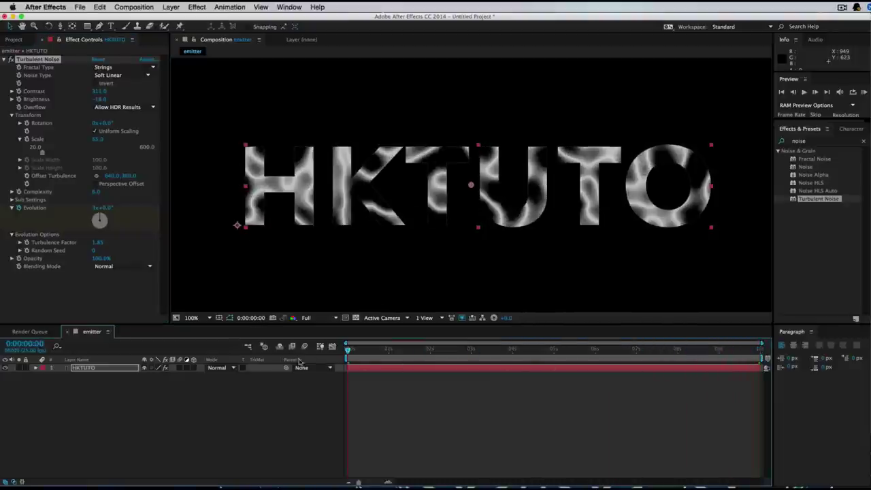
{"action": "left_click_drag", "start_coordinate": [354, 359], "coordinate": [697, 351]}
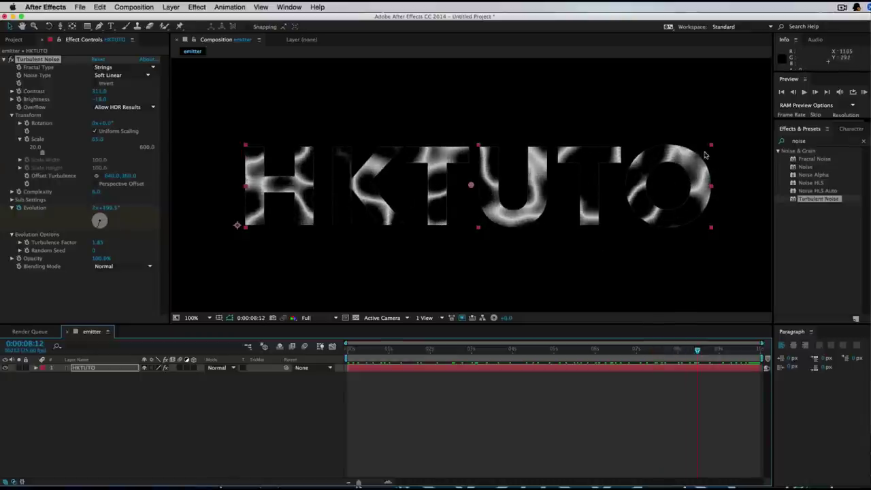
{"action": "left_click_drag", "start_coordinate": [702, 351], "coordinate": [348, 351]}
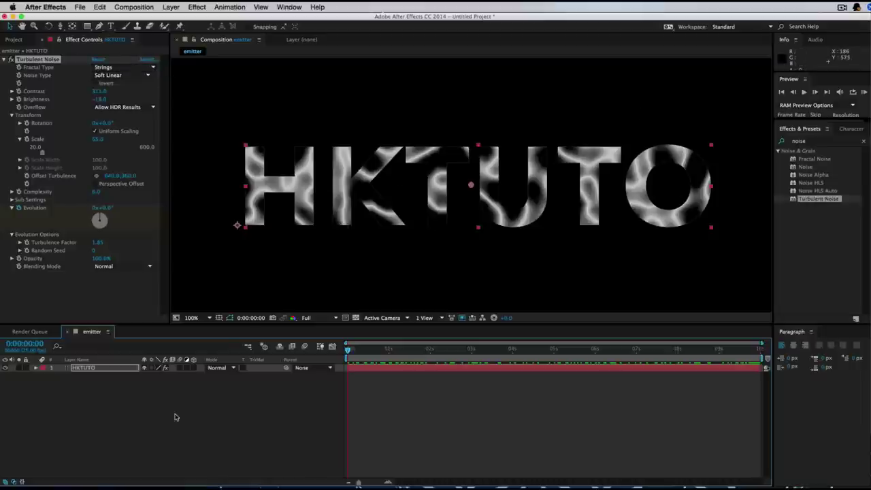
- Show the transparency grid behind the text and enable motion blur for the emitter composition
{"action": "left_click", "coordinate": [175, 417]}
{"action": "left_click", "coordinate": [99, 369]}
{"action": "left_click", "coordinate": [356, 318]}
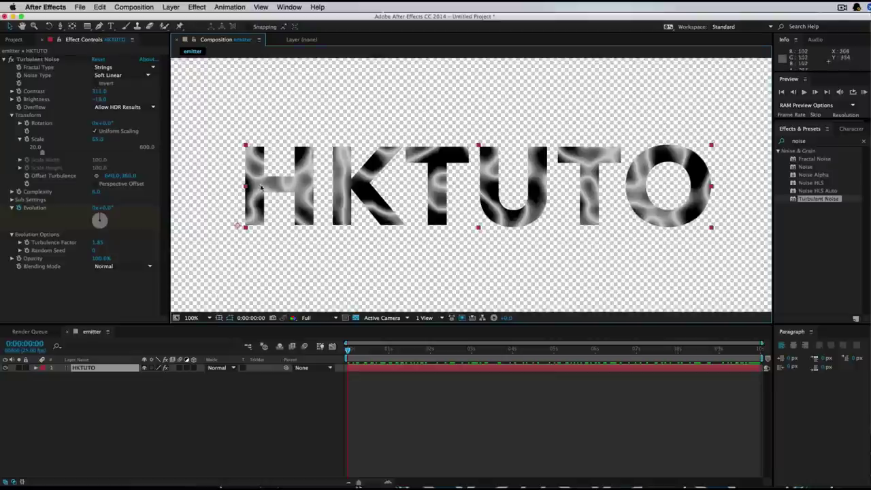
{"action": "left_click", "coordinate": [304, 346]}
{"action": "left_click", "coordinate": [193, 402]}
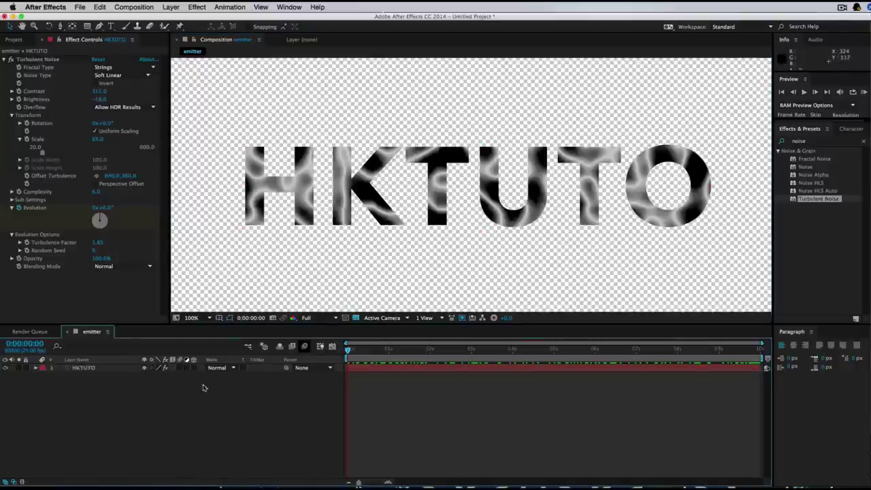
- Create a composition-sized white solid and place it beneath the HKTUTO layer
{"action": "right_click", "coordinate": [182, 389]}
{"action": "mouse_move", "coordinate": [233, 398]}
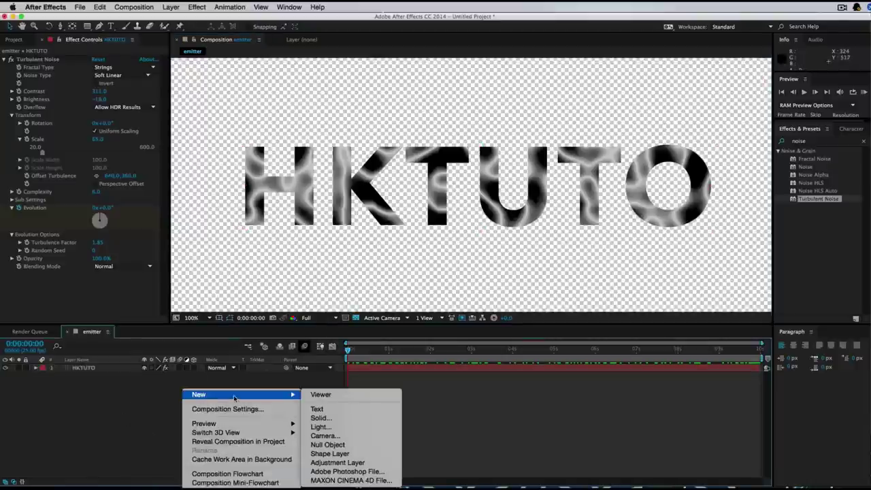
{"action": "left_click", "coordinate": [337, 420]}
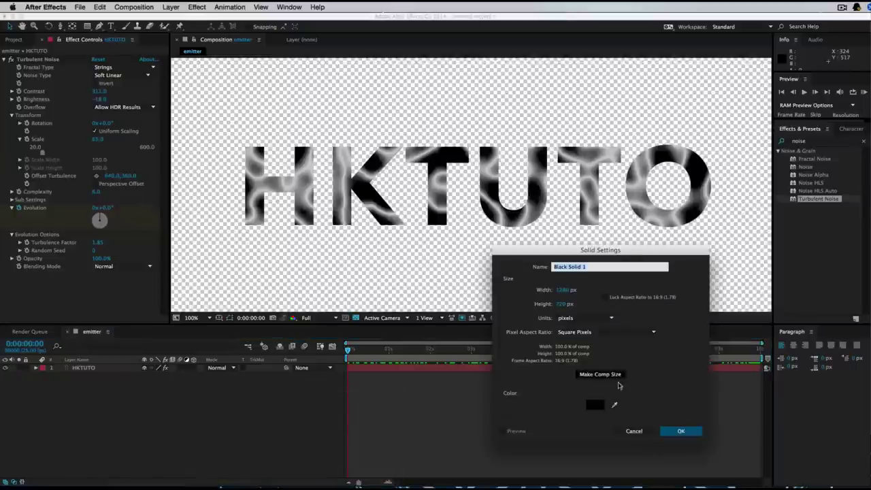
{"action": "left_click", "coordinate": [596, 405]}
{"action": "left_click", "coordinate": [689, 290]}
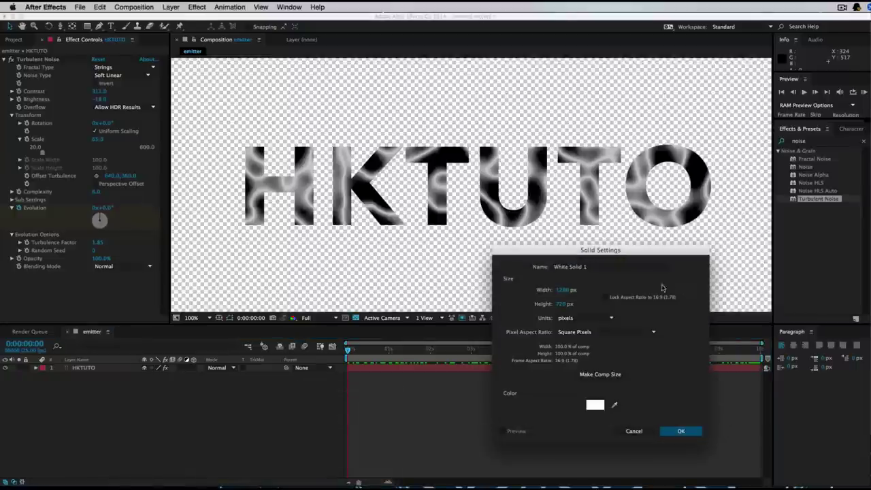
{"action": "left_click", "coordinate": [602, 376]}
{"action": "left_click", "coordinate": [683, 431]}
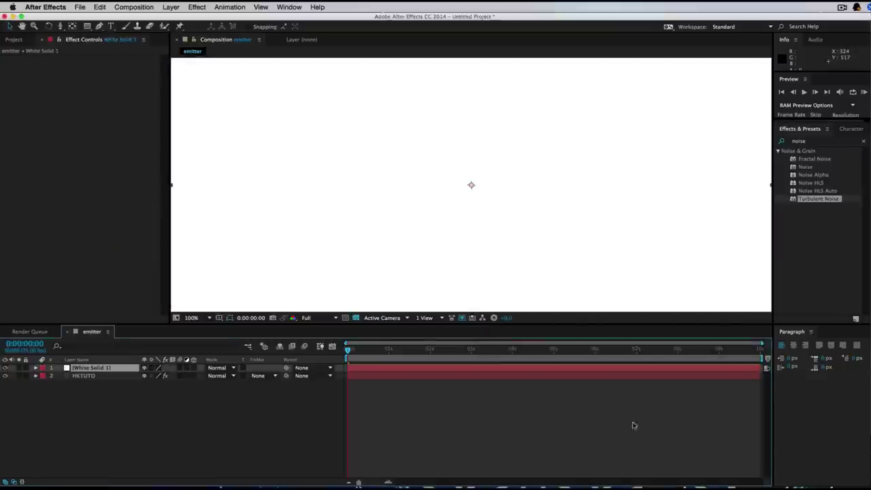
{"action": "left_click_drag", "start_coordinate": [113, 372], "coordinate": [94, 382]}
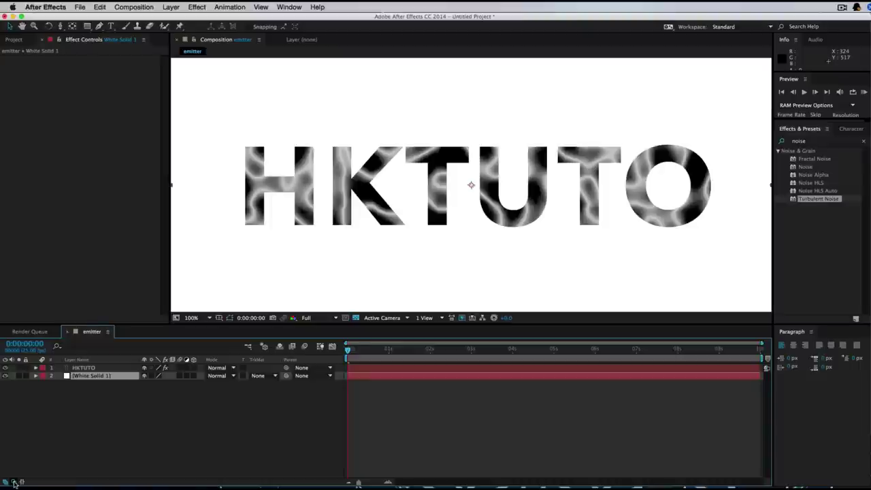
- Set the white solid's track matte to Luma Matte "HKTUTO", after trying the inverted luma matte
{"action": "left_click", "coordinate": [266, 378]}
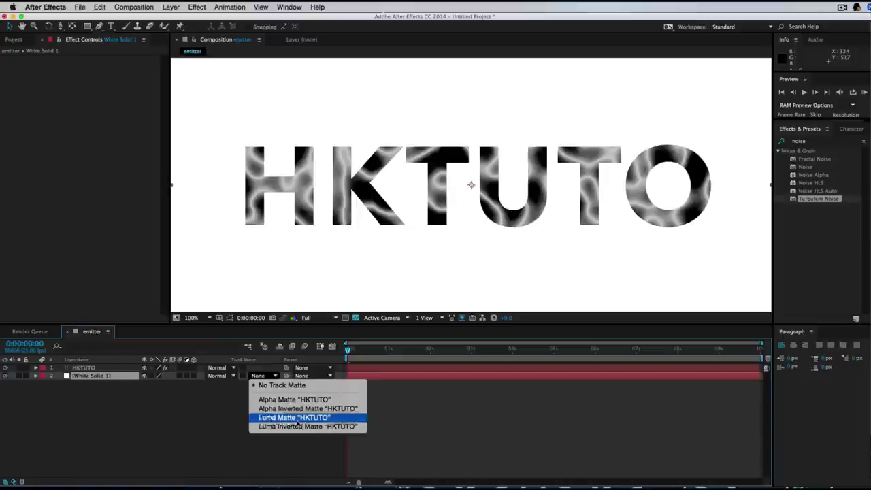
{"action": "left_click", "coordinate": [320, 428]}
{"action": "left_click", "coordinate": [266, 375]}
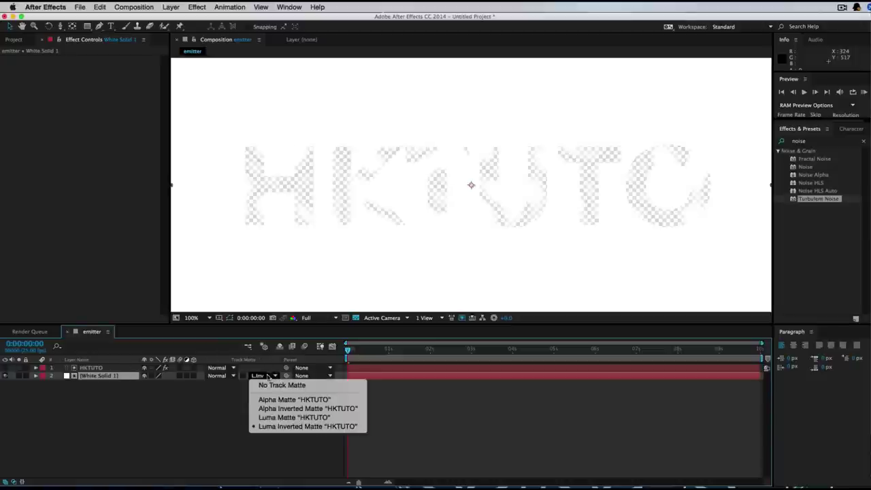
{"action": "left_click", "coordinate": [292, 414]}
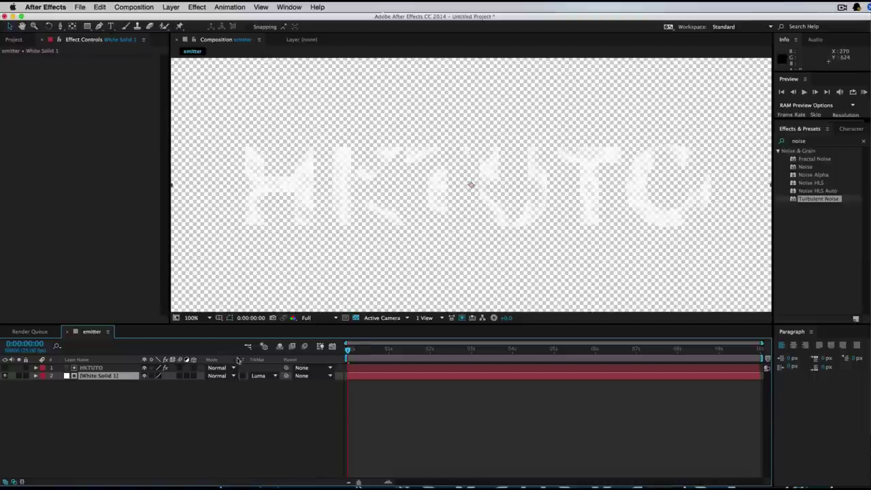
{"action": "left_click", "coordinate": [148, 409]}
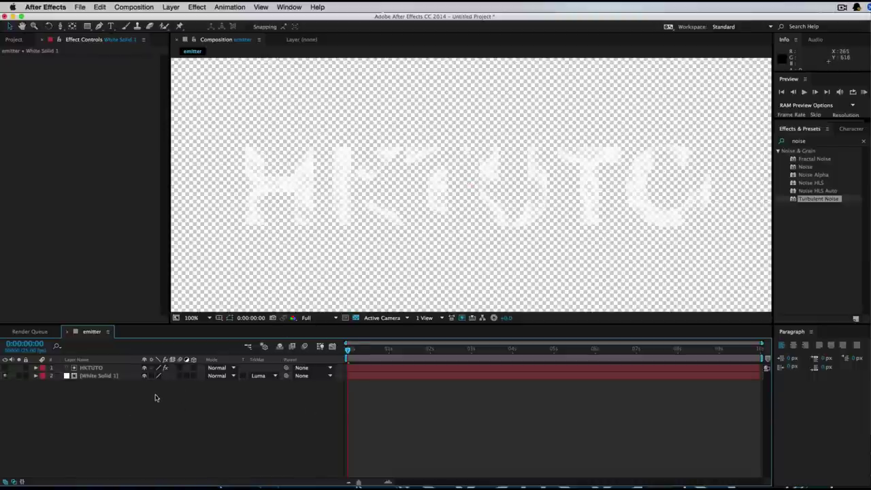
- Create a near-black solid with colour 040404 and send it to the bottom of the layer stack
{"action": "key", "text": "super+y"}
{"action": "left_click", "coordinate": [592, 404]}
{"action": "left_click_drag", "start_coordinate": [579, 362], "coordinate": [489, 407]}
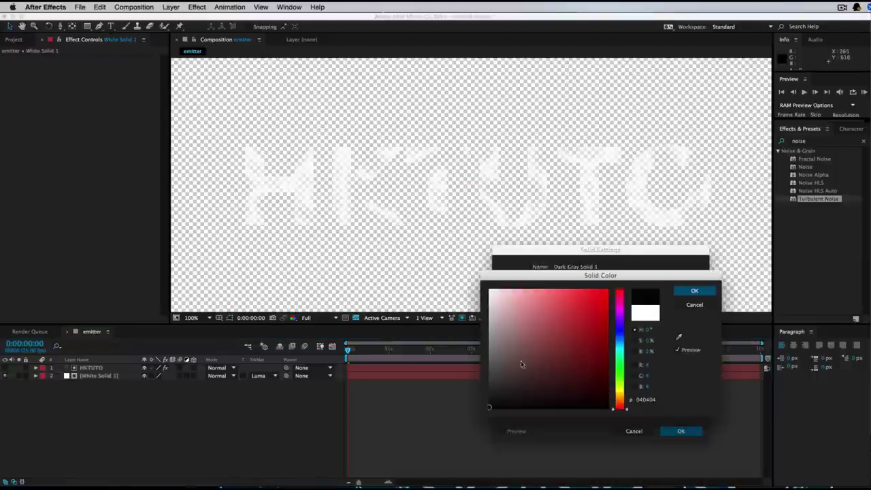
{"action": "left_click", "coordinate": [695, 291]}
{"action": "left_click", "coordinate": [680, 431]}
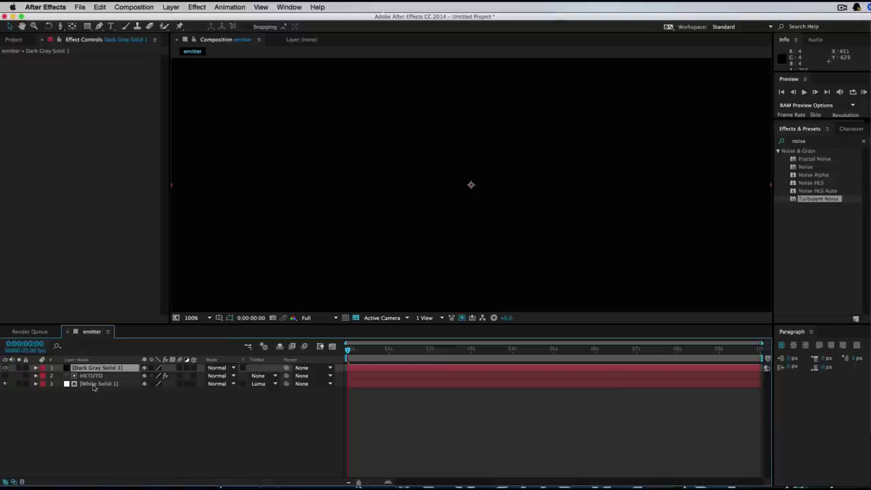
{"action": "key", "text": "super+shift+bracketleft"}
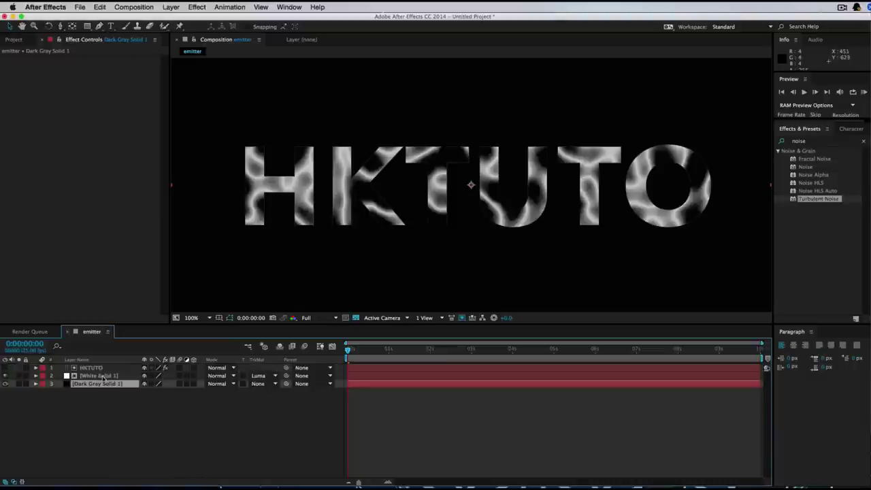
- Toggle the dark gray solid's visibility to compare the matted text against black and transparency, leaving the solid hidden
{"action": "left_click", "coordinate": [99, 377]}
{"action": "left_click", "coordinate": [5, 385]}
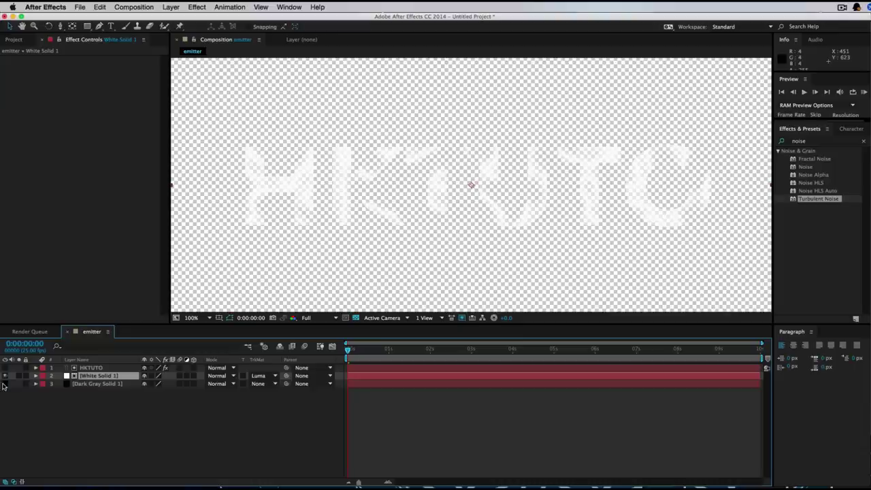
{"action": "left_click", "coordinate": [5, 384]}
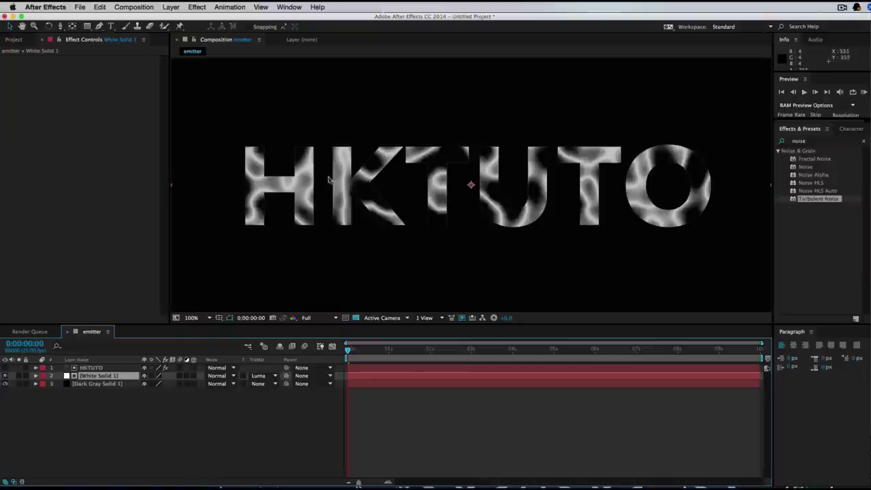
{"action": "left_click", "coordinate": [4, 384]}
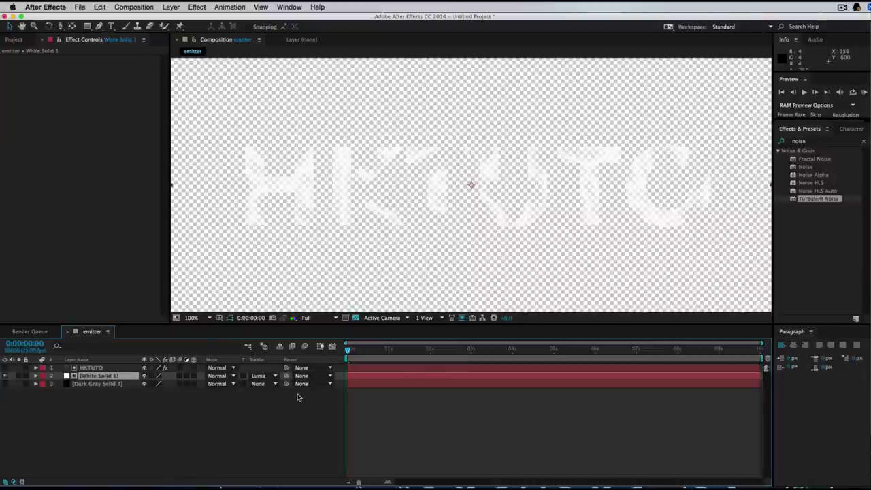
- Start saving the project and create a new folder named ae-test on the Desktop
{"action": "key", "text": "super+s"}
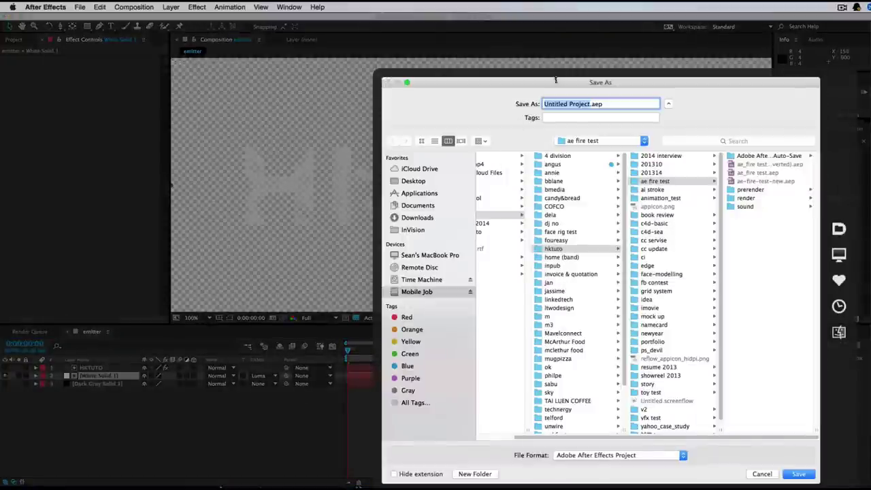
{"action": "left_click_drag", "start_coordinate": [556, 80], "coordinate": [405, 26]}
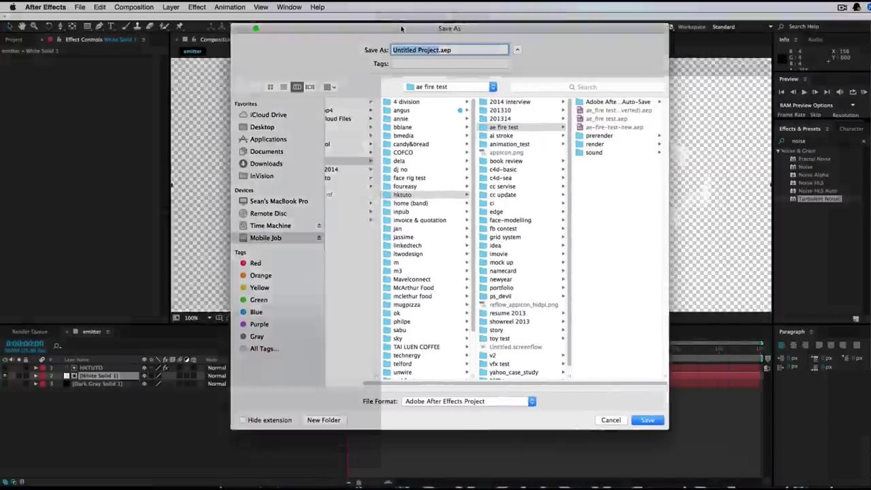
{"action": "left_click", "coordinate": [247, 126]}
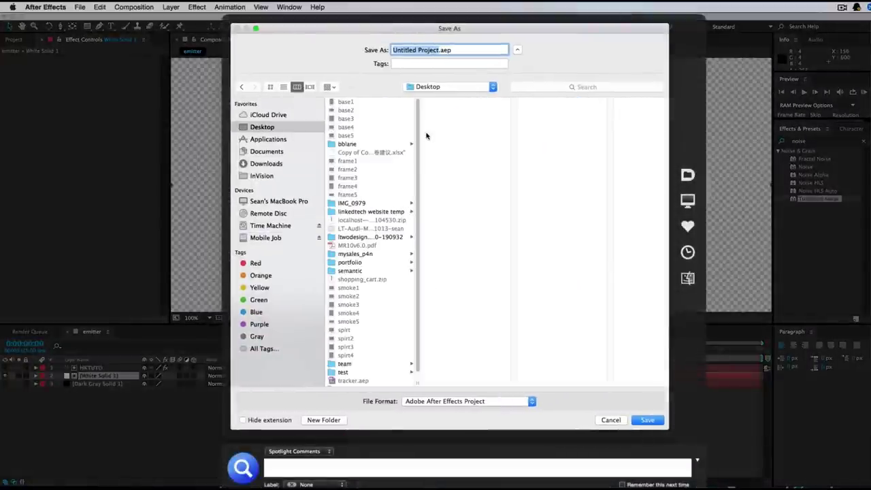
{"action": "left_click", "coordinate": [323, 420]}
{"action": "type", "text": "ae-test"}
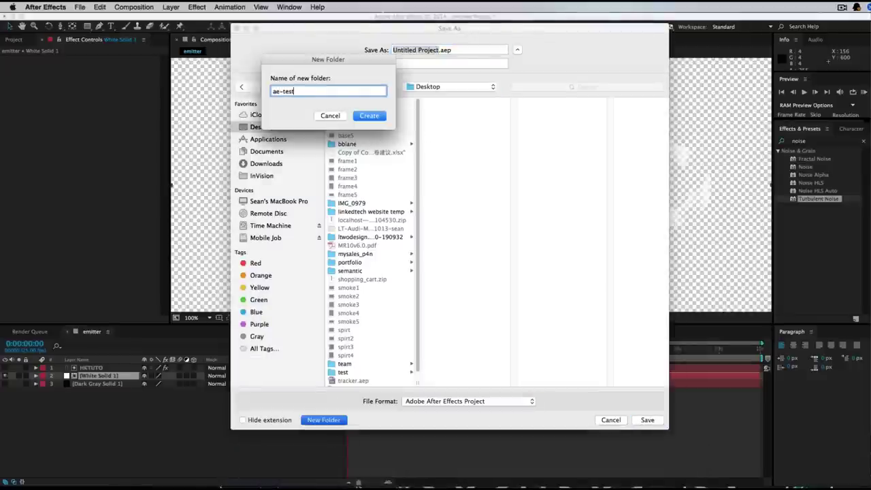
{"action": "key", "text": "Return"}
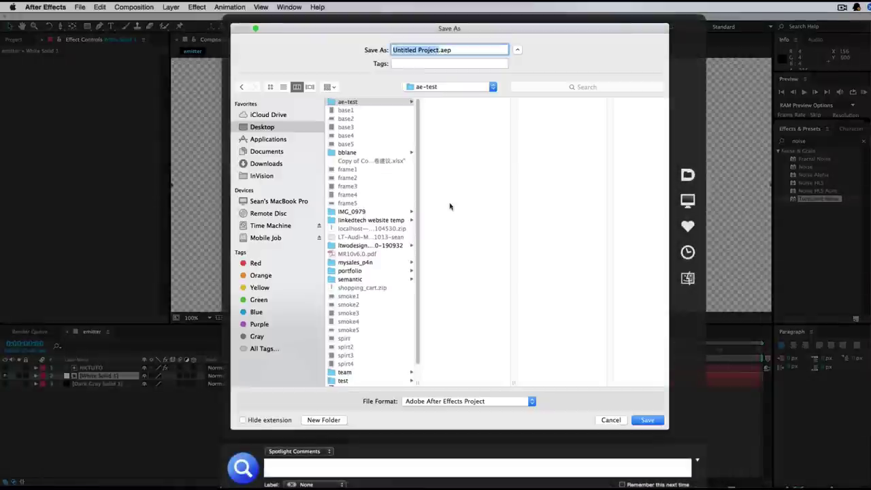
- Create two subfolders named ae and render inside the ae-test folder
{"action": "key", "text": "shift+super+n"}
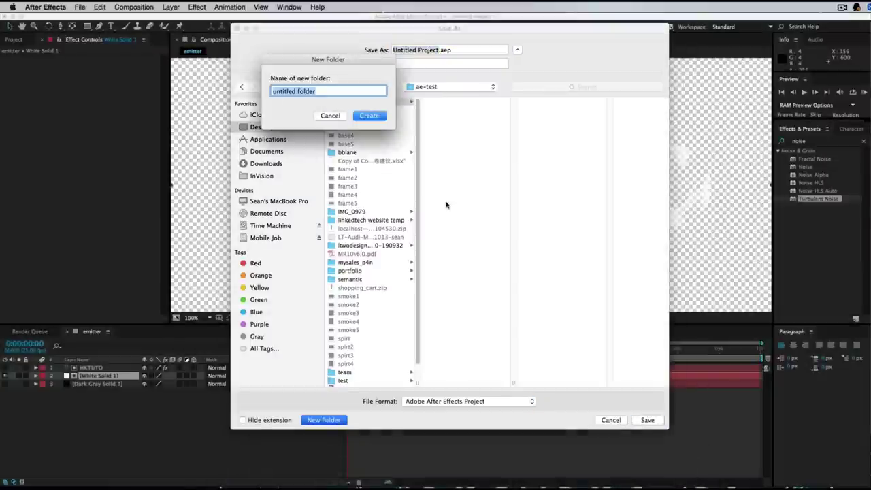
{"action": "type", "text": "ae"}
{"action": "key", "text": "Return"}
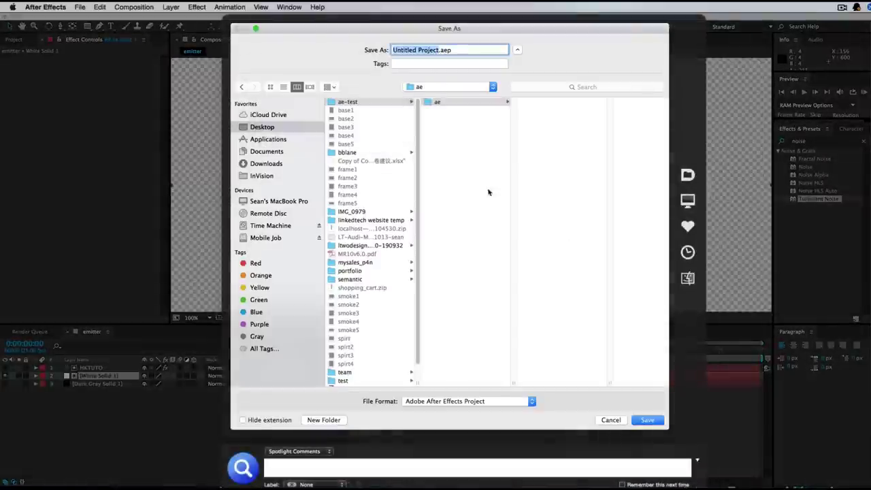
{"action": "key", "text": "shift+super+n"}
{"action": "type", "text": "render"}
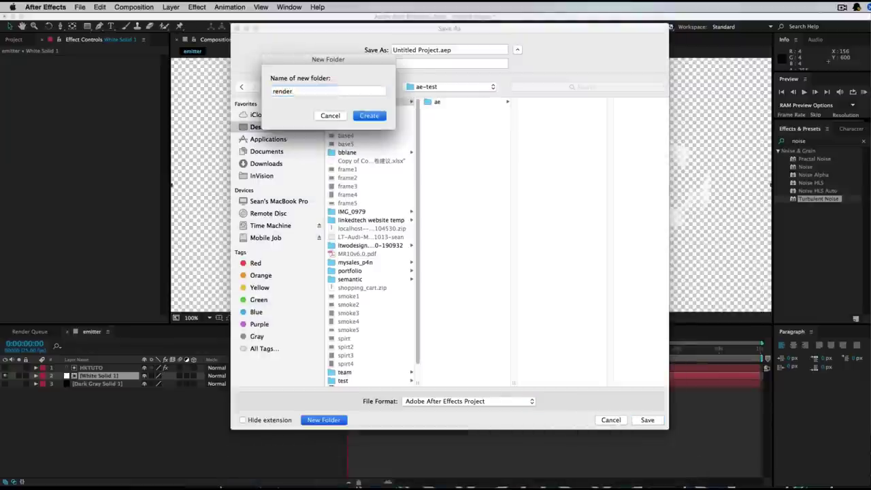
{"action": "key", "text": "Return"}
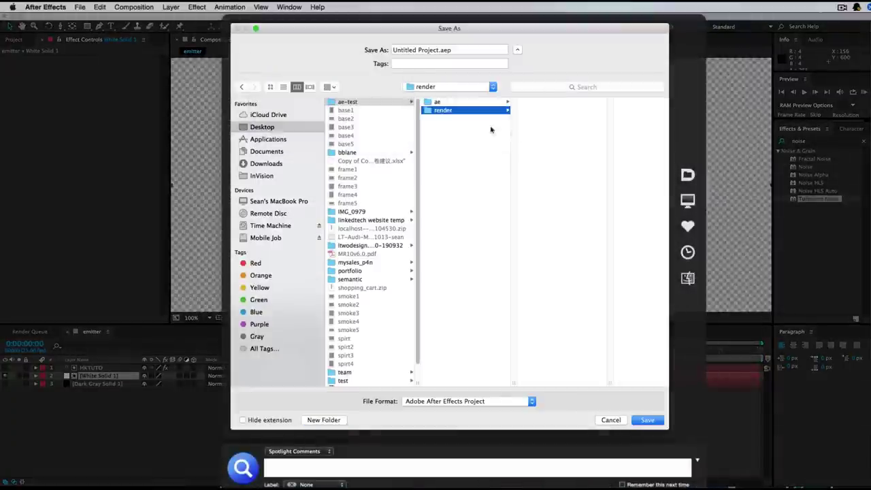
- Create a pre-render subfolder inside ae-test, alongside the ae and render folders
{"action": "key", "text": "shift+super+n"}
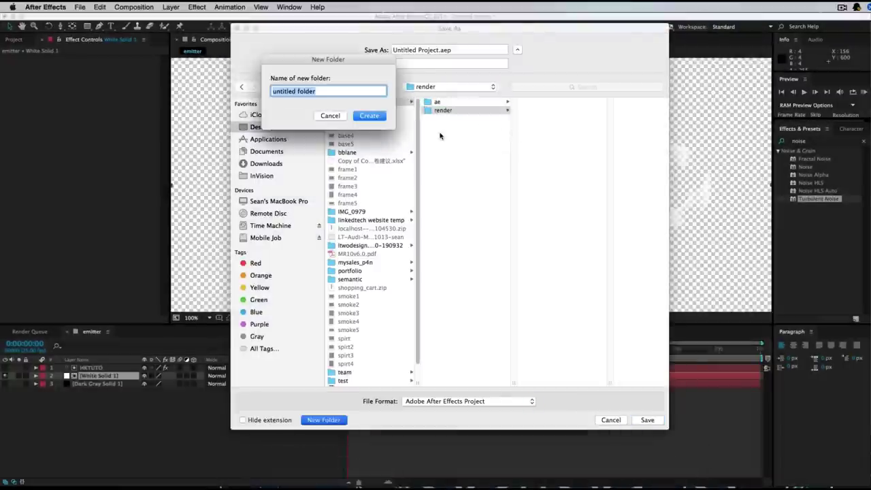
{"action": "key", "text": "Escape"}
{"action": "left_click", "coordinate": [481, 179]}
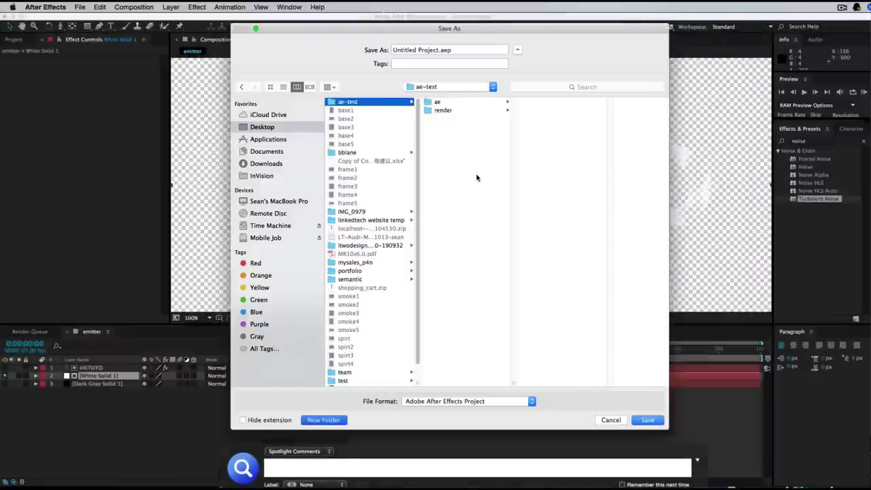
{"action": "key", "text": "shift+super+n"}
{"action": "type", "text": "re"}
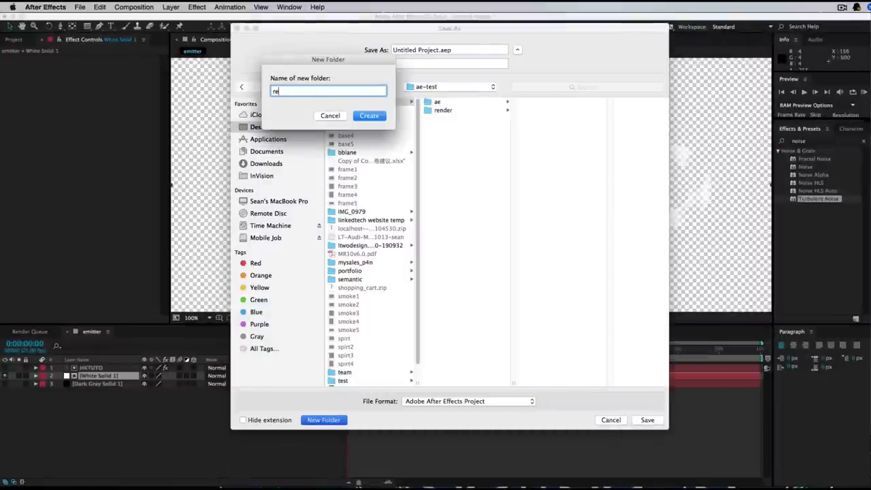
{"action": "type", "text": "re-render"}
{"action": "key", "text": "Return"}
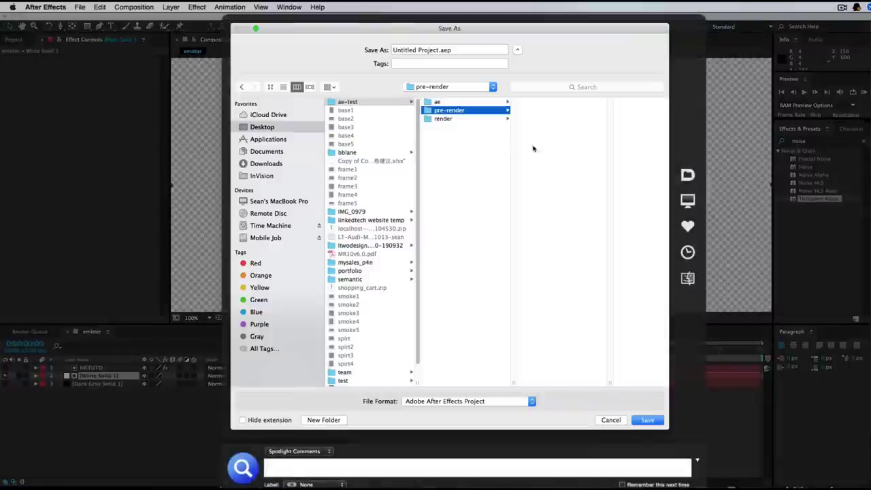
- Save the project in the ae folder under the name fire-test.aep
{"action": "left_click", "coordinate": [439, 101]}
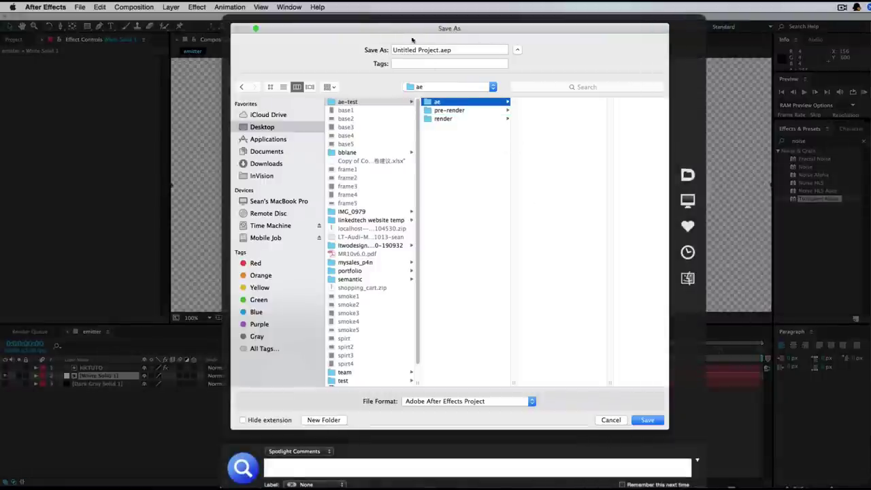
{"action": "left_click", "coordinate": [440, 50]}
{"action": "key", "text": "alt+shift+Left"}
{"action": "key", "text": "alt+shift+Left"}
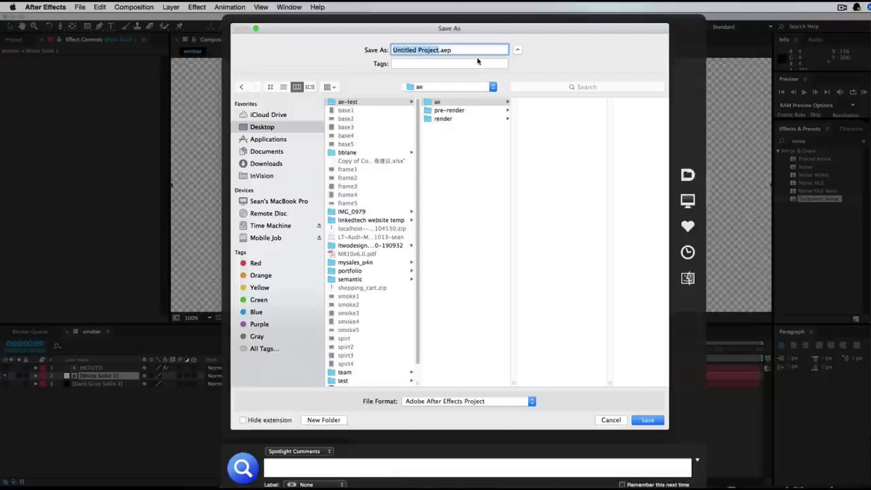
{"action": "type", "text": "fire-test"}
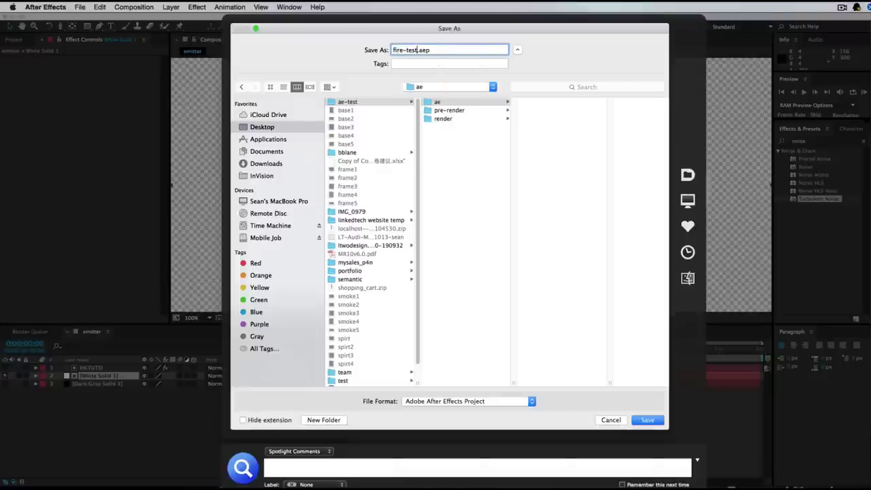
{"action": "key", "text": "Return"}
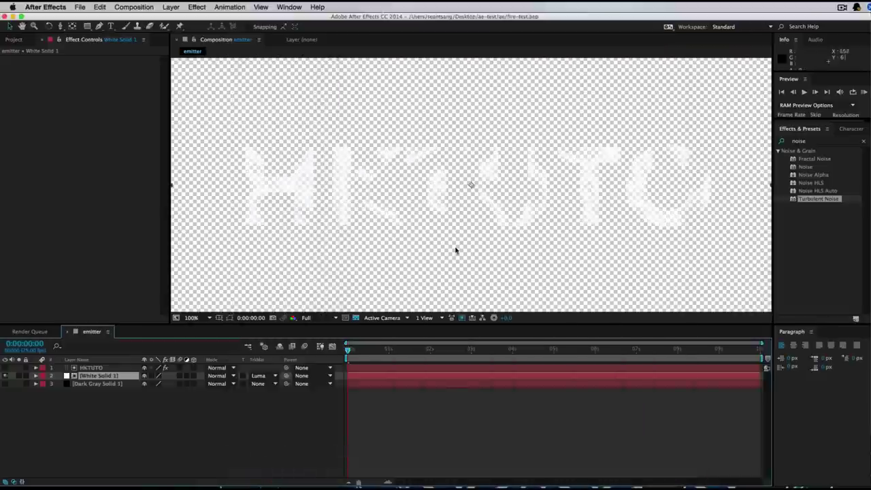
- Add the emitter composition to the render queue
{"action": "left_click", "coordinate": [121, 416]}
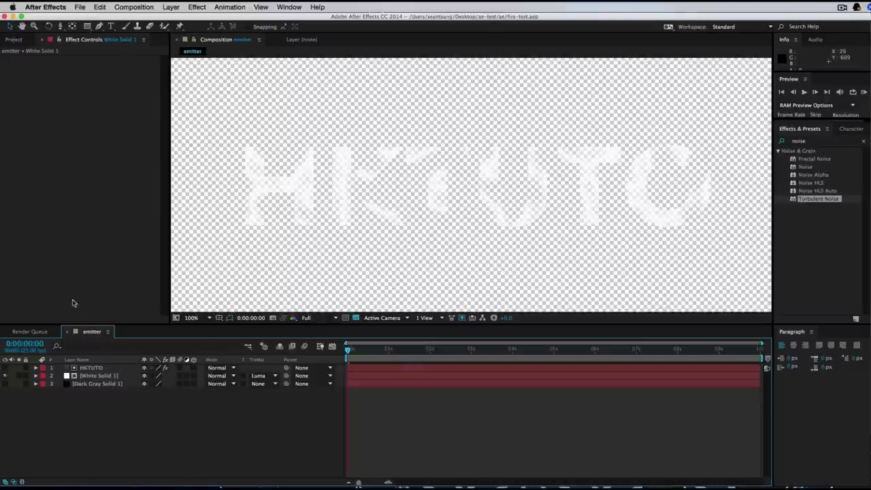
{"action": "left_click", "coordinate": [26, 41]}
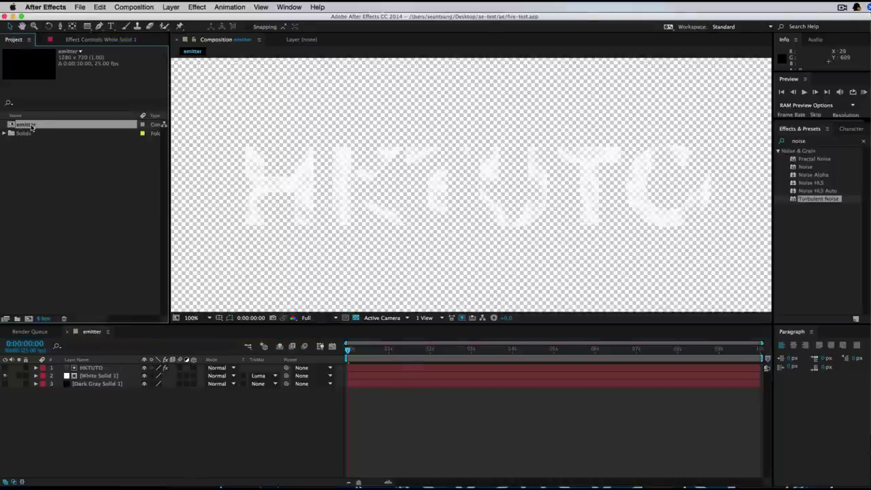
{"action": "left_click", "coordinate": [129, 7]}
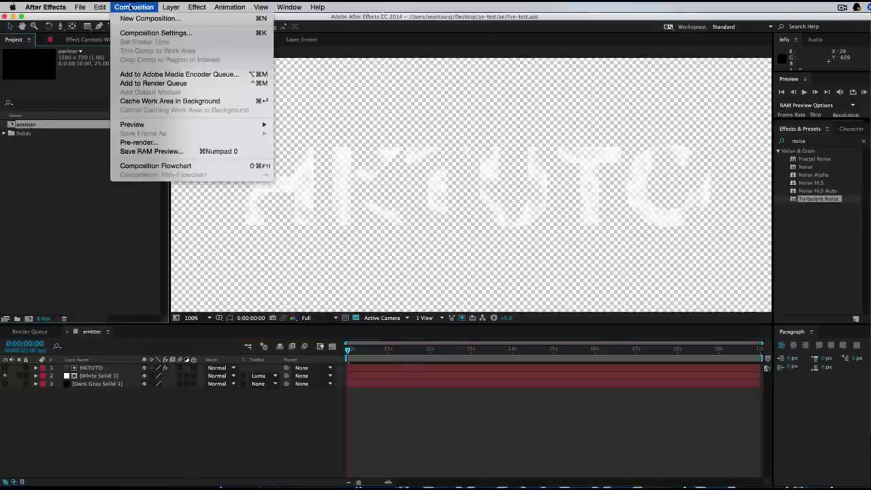
{"action": "left_click", "coordinate": [196, 84]}
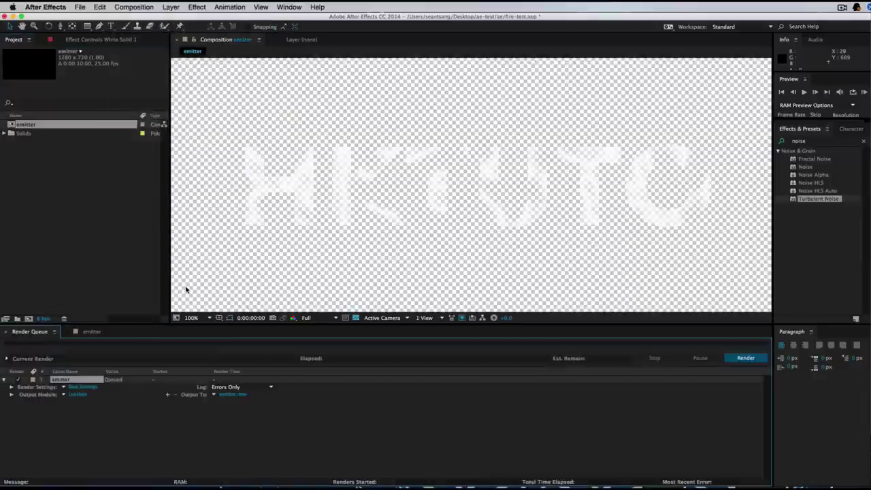
- Set the emitter render's output module to PNG Sequence format with RGB + Alpha channels
{"action": "left_click", "coordinate": [78, 395]}
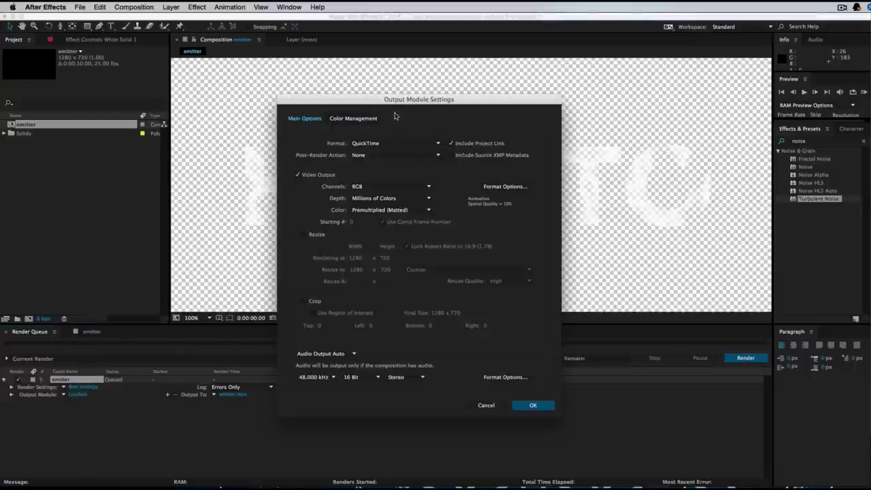
{"action": "left_click", "coordinate": [420, 144]}
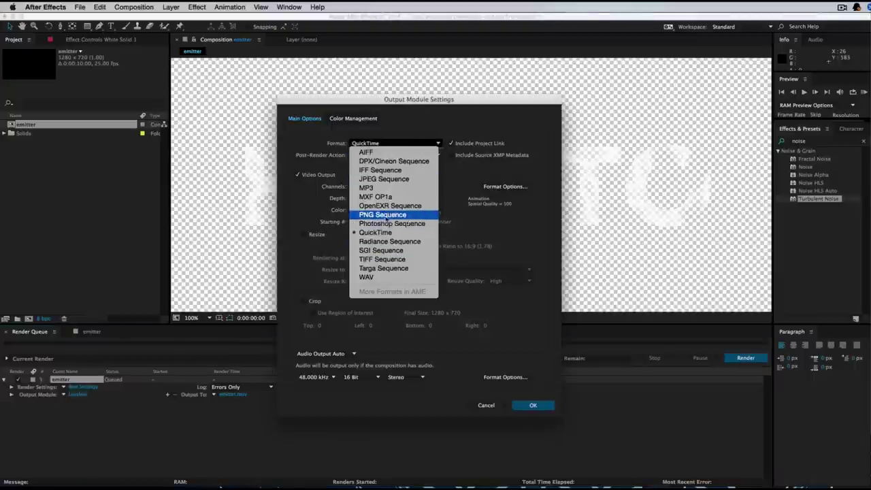
{"action": "left_click", "coordinate": [399, 215]}
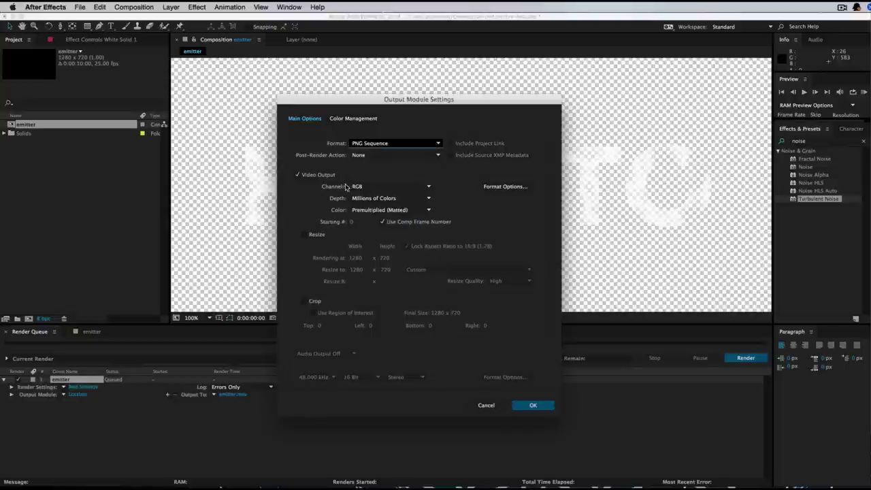
{"action": "left_click", "coordinate": [411, 188]}
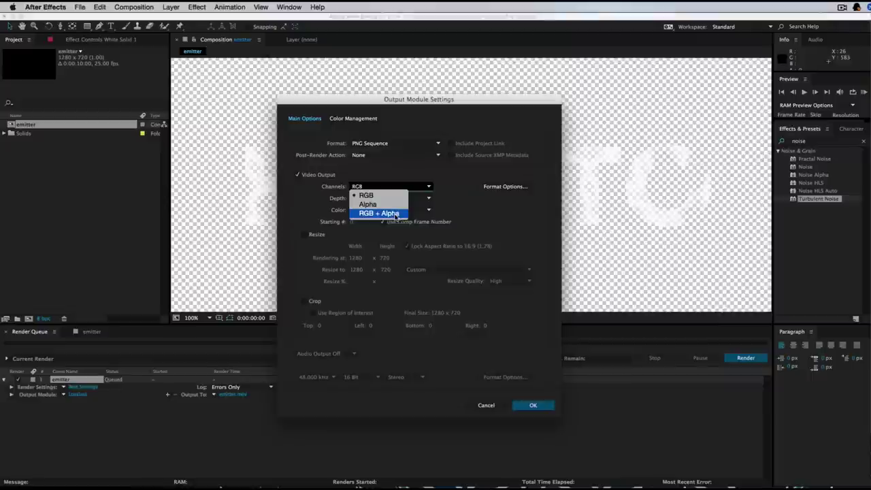
{"action": "left_click", "coordinate": [392, 215]}
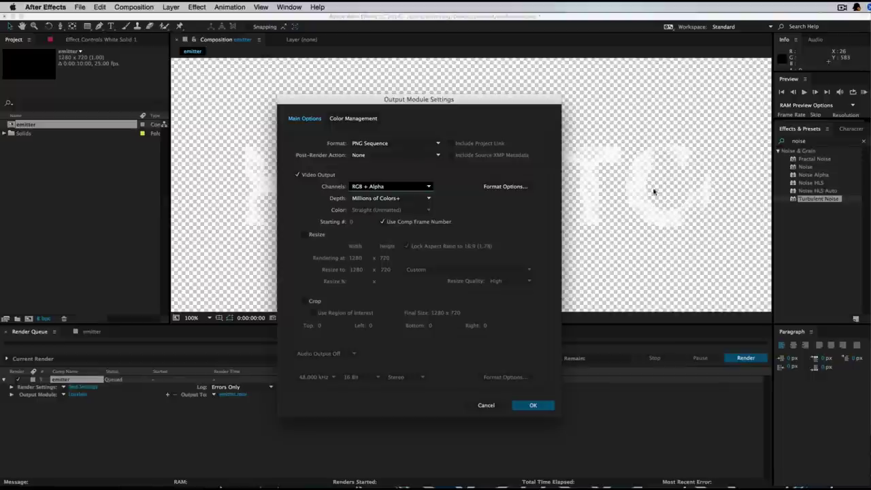
{"action": "left_click", "coordinate": [533, 405]}
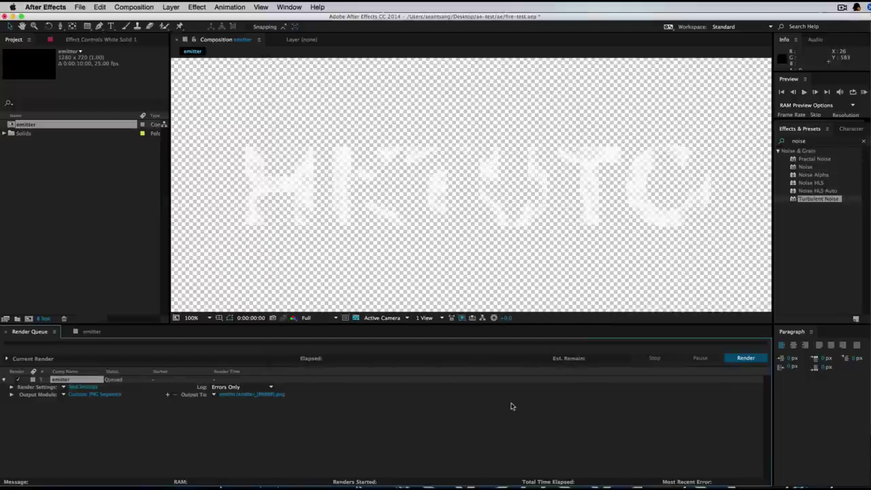
- Direct the emitter PNG output to the ae-test/pre-render folder without a subfolder, and render it
{"action": "left_click", "coordinate": [250, 395]}
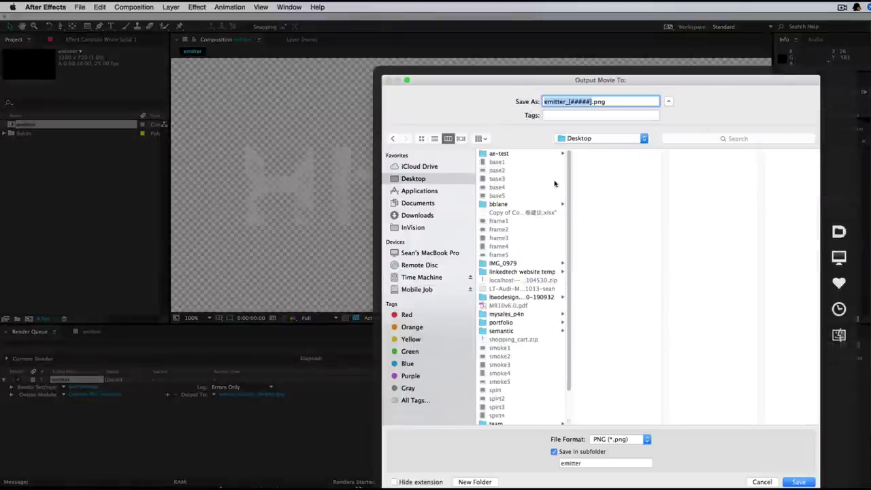
{"action": "left_click", "coordinate": [510, 154]}
{"action": "left_click", "coordinate": [608, 163]}
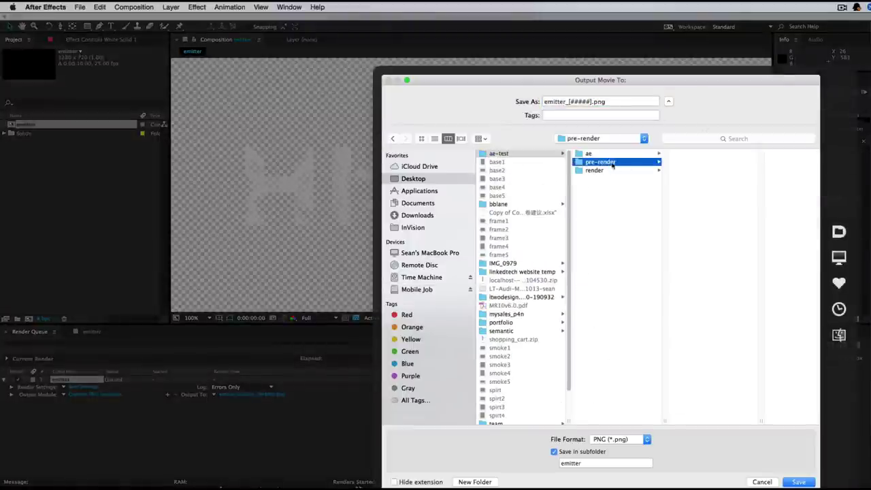
{"action": "left_click", "coordinate": [589, 454]}
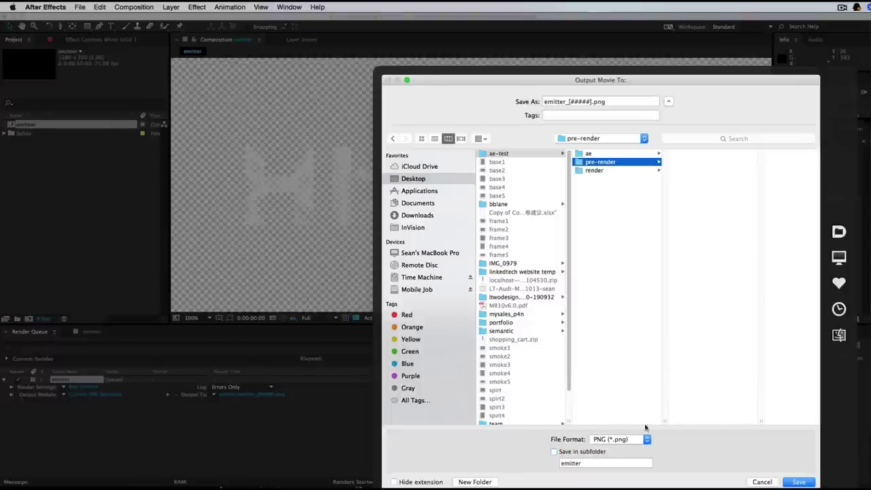
{"action": "left_click", "coordinate": [791, 484]}
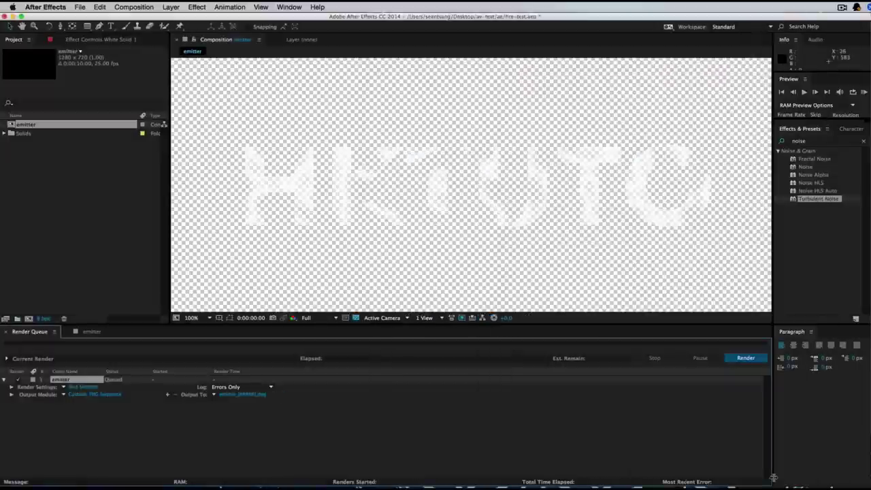
{"action": "left_click", "coordinate": [745, 360]}
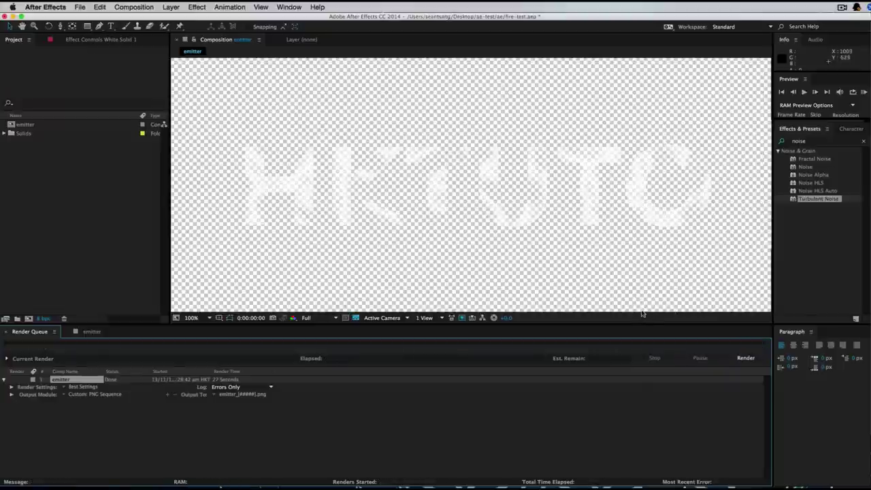
- Switch to Finder and open the ae-test/pre-render folder on the Desktop to check the rendered emitter frames
{"action": "key", "text": "super+Tab"}
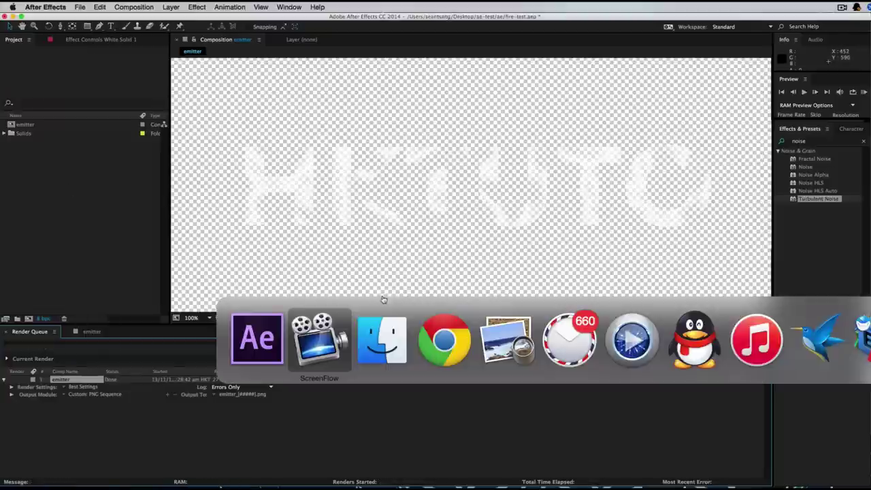
{"action": "left_click", "coordinate": [381, 340]}
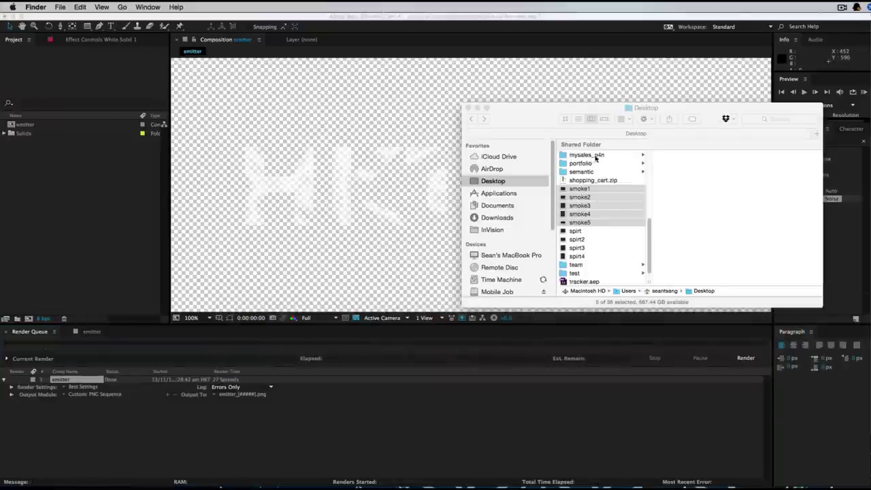
{"action": "left_click", "coordinate": [649, 243]}
{"action": "scroll", "coordinate": [649, 244], "scroll_direction": "down", "scroll_amount": 1}
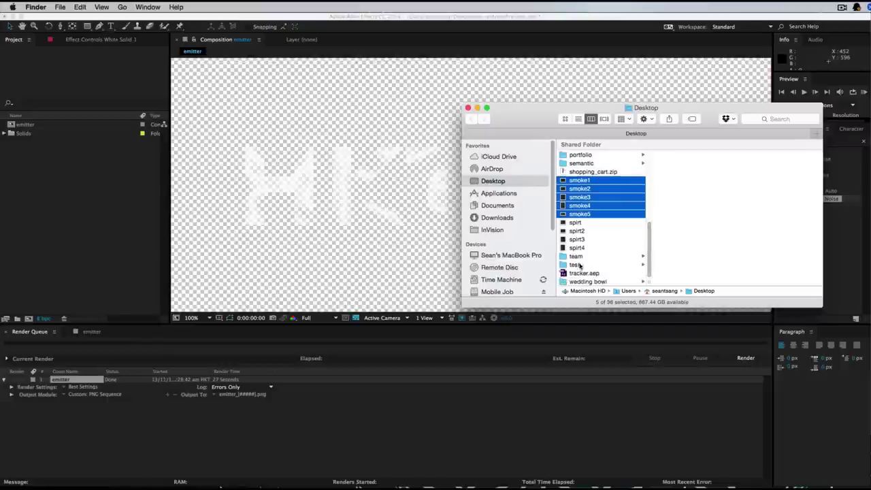
{"action": "scroll", "coordinate": [651, 262], "scroll_direction": "up", "scroll_amount": 10}
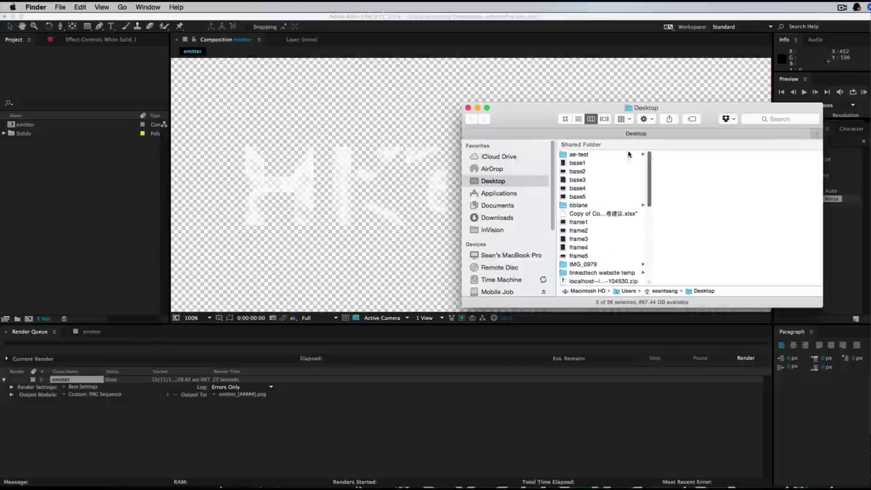
{"action": "left_click", "coordinate": [579, 163]}
{"action": "left_click", "coordinate": [593, 154]}
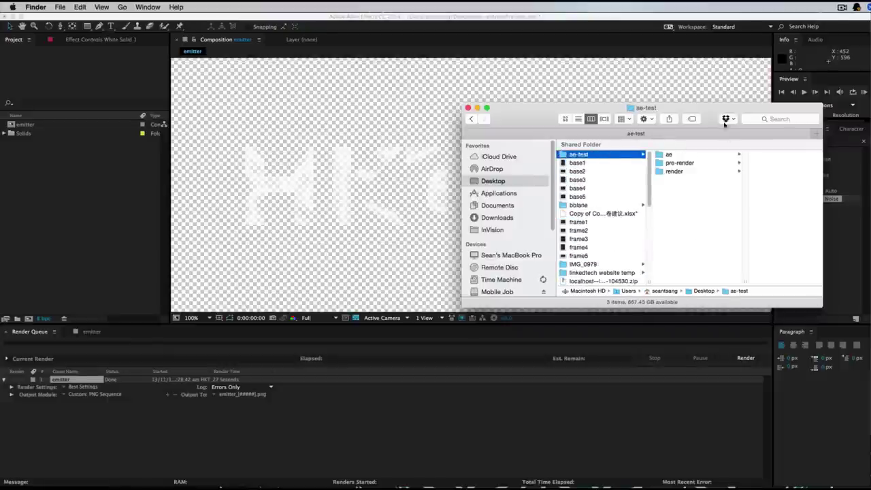
{"action": "left_click_drag", "start_coordinate": [713, 111], "coordinate": [560, 298]}
{"action": "left_click", "coordinate": [535, 350]}
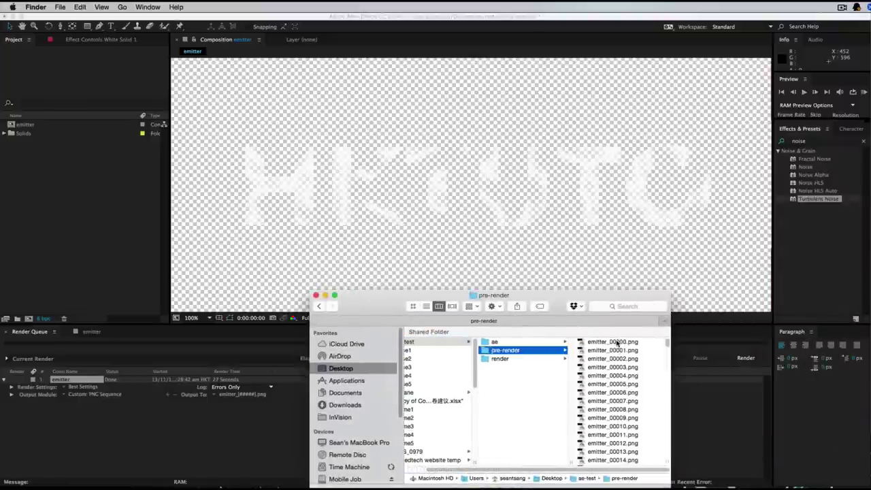
- Bring the single frame emitter_00000.png into the After Effects project and delete it again
{"action": "left_click_drag", "start_coordinate": [617, 345], "coordinate": [73, 189]}
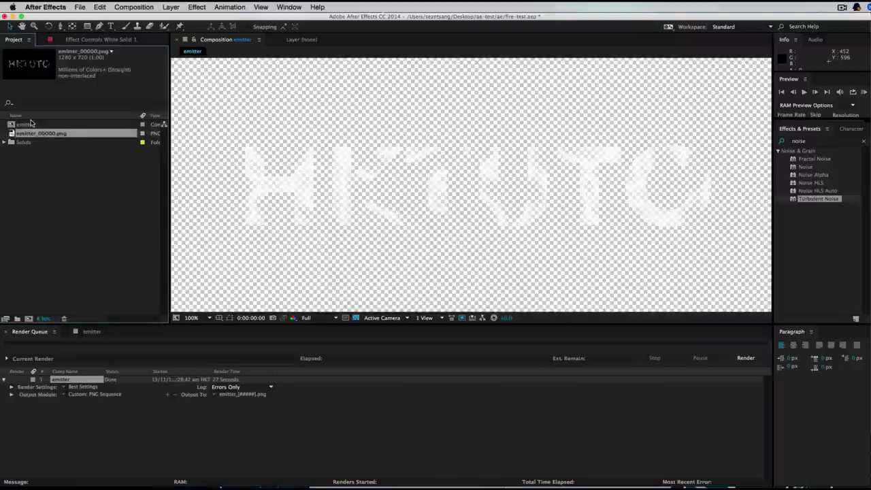
{"action": "key", "text": "Delete"}
- Import the emitter frames from the pre-render folder as a PNG Sequence, starting from emitter_00000.png
{"action": "right_click", "coordinate": [71, 157]}
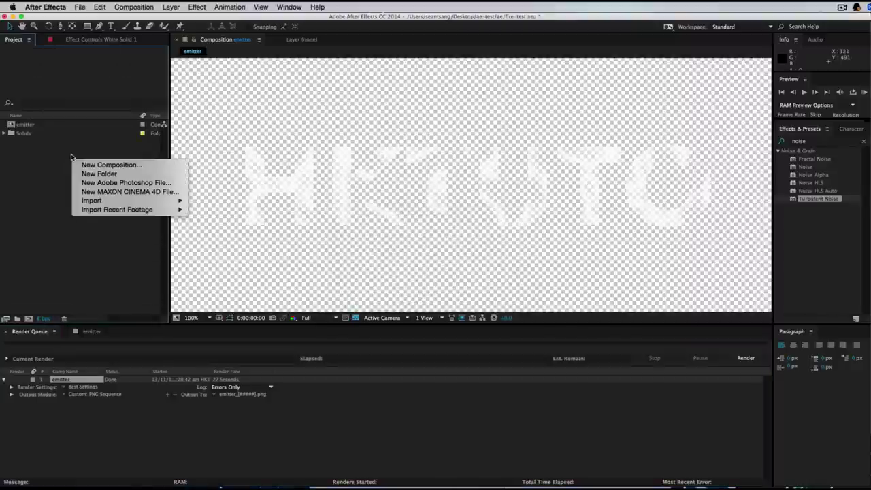
{"action": "mouse_move", "coordinate": [137, 202]}
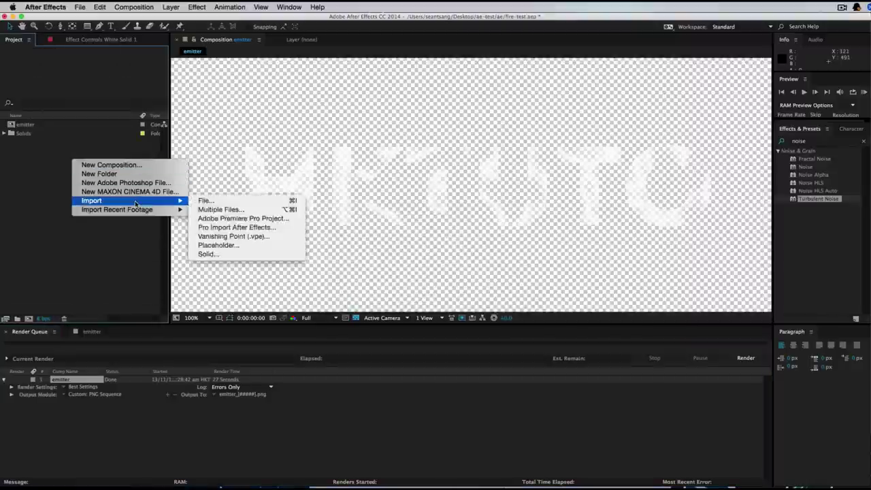
{"action": "left_click", "coordinate": [248, 202]}
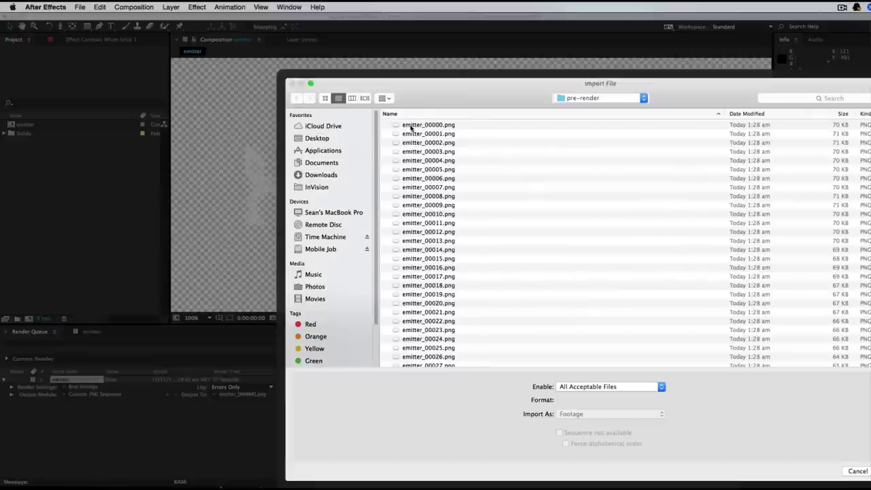
{"action": "left_click", "coordinate": [428, 125]}
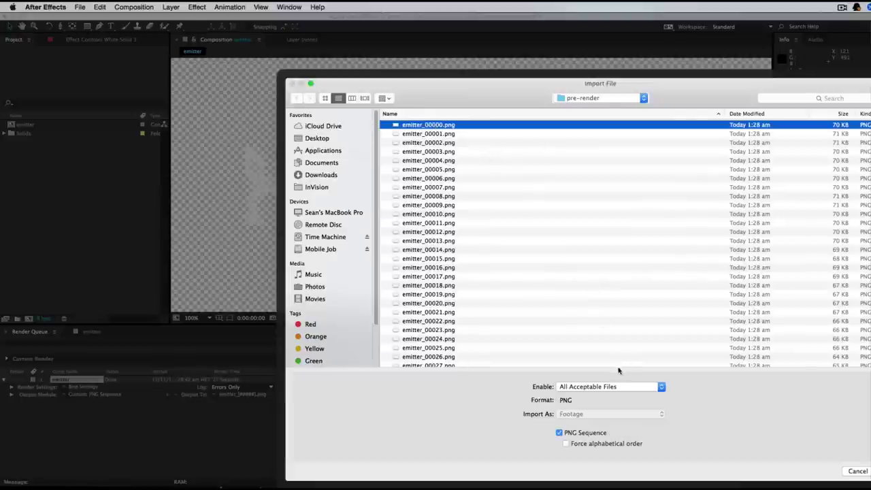
{"action": "left_click", "coordinate": [614, 99]}
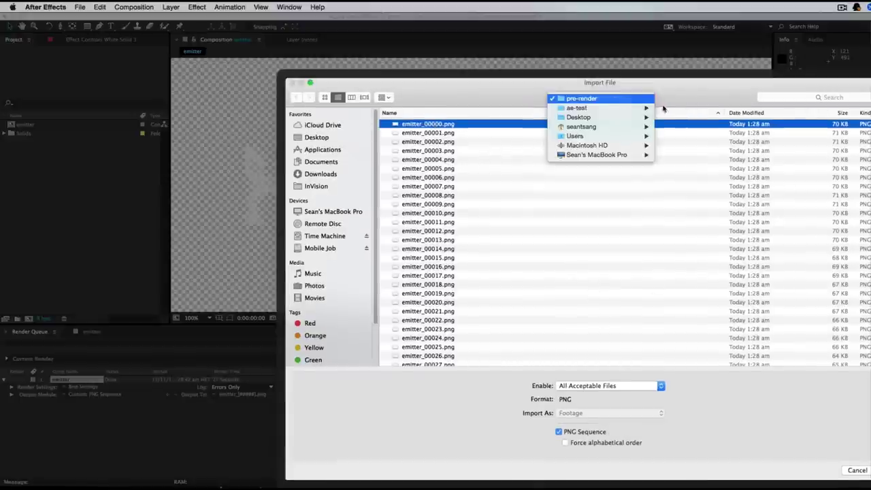
{"action": "key", "text": "Escape"}
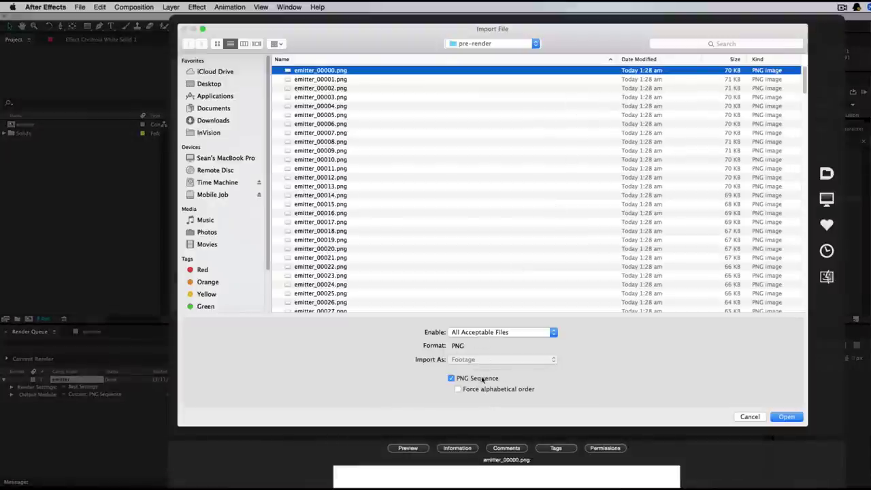
{"action": "left_click", "coordinate": [787, 416]}
{"action": "left_click", "coordinate": [62, 175]}
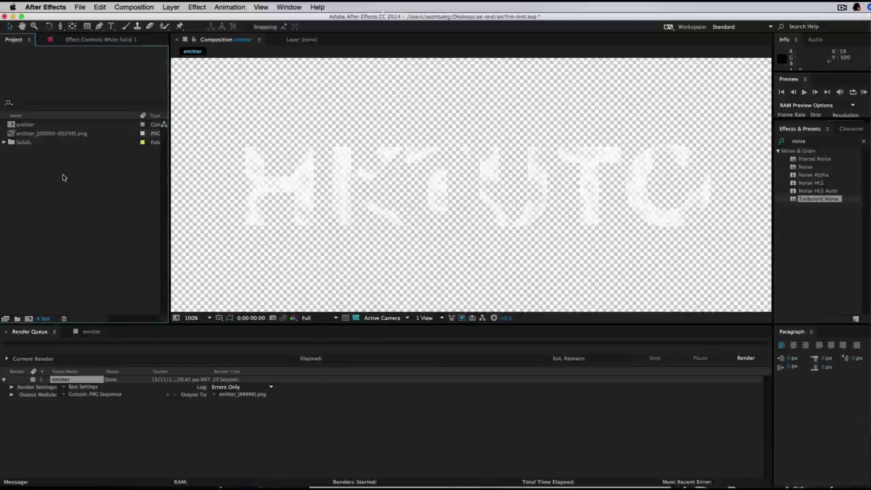
{"action": "left_click", "coordinate": [39, 134]}
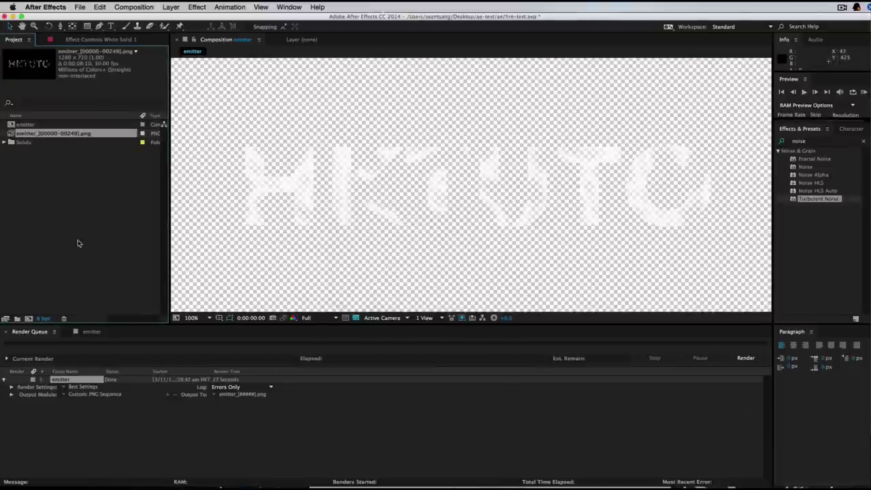
{"action": "left_click", "coordinate": [81, 175]}
- Duplicate the emitter item in the render queue and set the copy's Post-Render Action to Import
{"action": "left_click", "coordinate": [68, 393]}
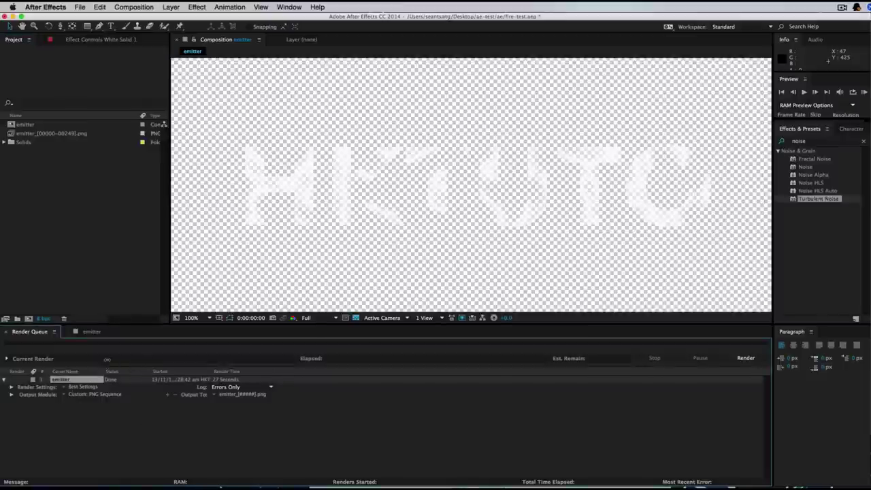
{"action": "key", "text": "super+d"}
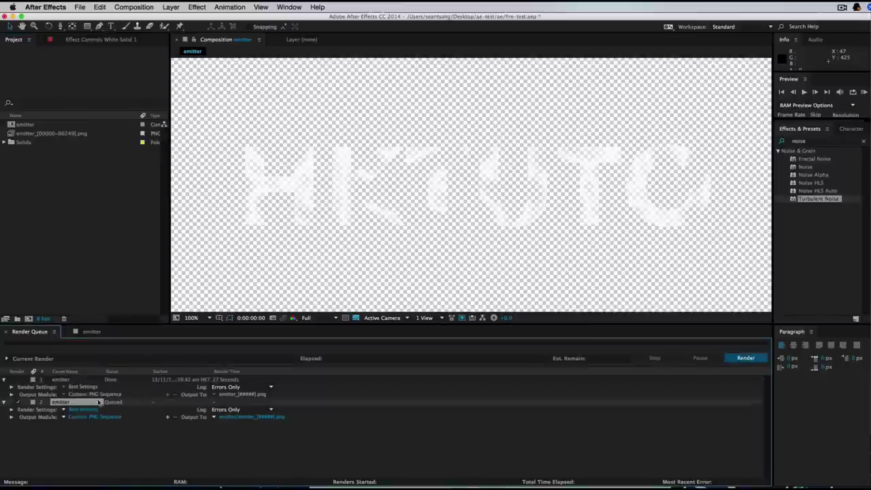
{"action": "left_click", "coordinate": [11, 417]}
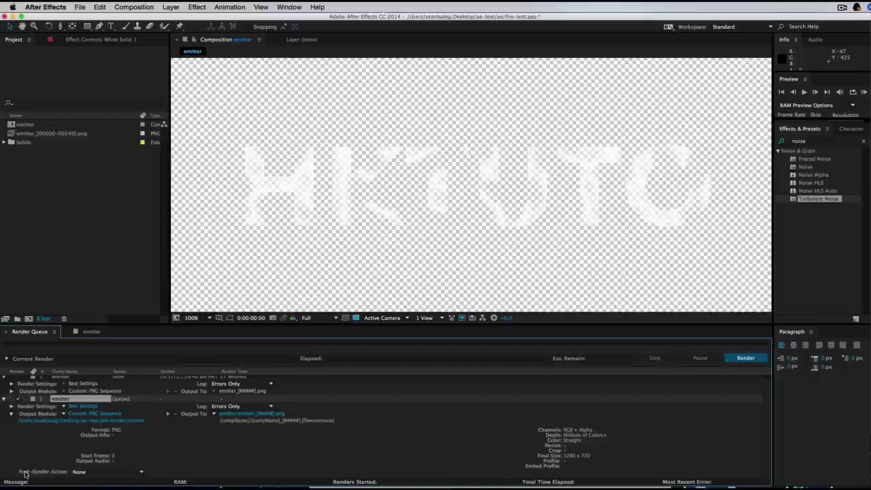
{"action": "left_click", "coordinate": [120, 473]}
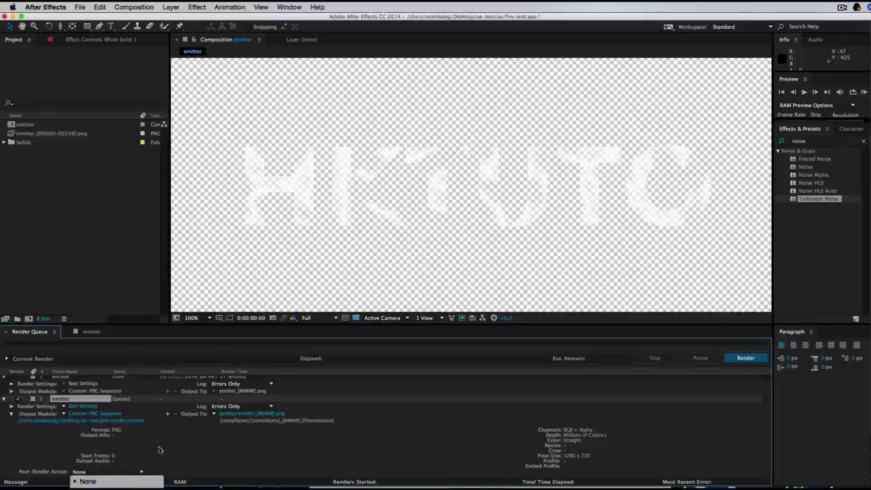
{"action": "left_click", "coordinate": [127, 477]}
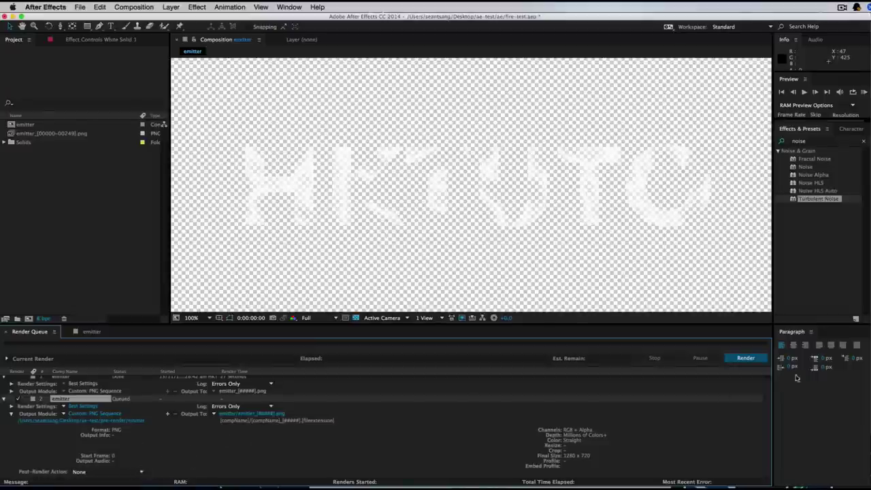
{"action": "left_click", "coordinate": [121, 472]}
{"action": "left_click", "coordinate": [136, 475]}
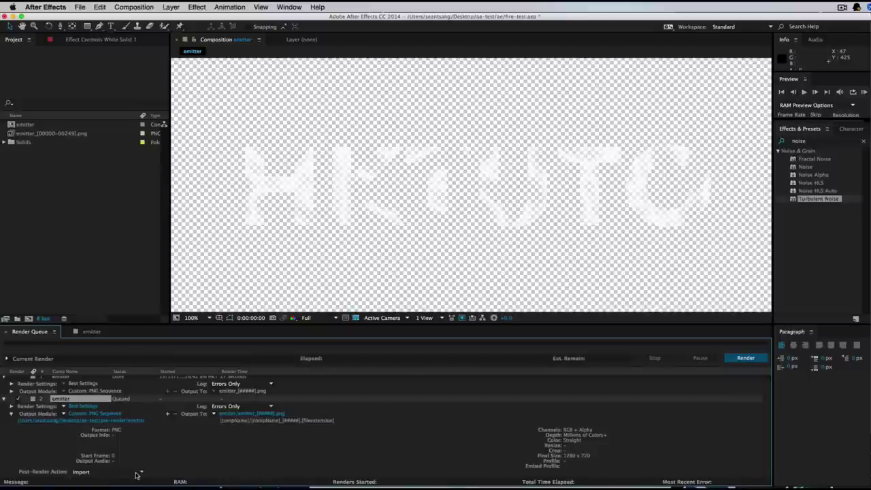
- Reset the duplicate render item's Post-Render Action to None and delete that item from the queue
{"action": "left_click", "coordinate": [133, 472]}
{"action": "left_click", "coordinate": [102, 476]}
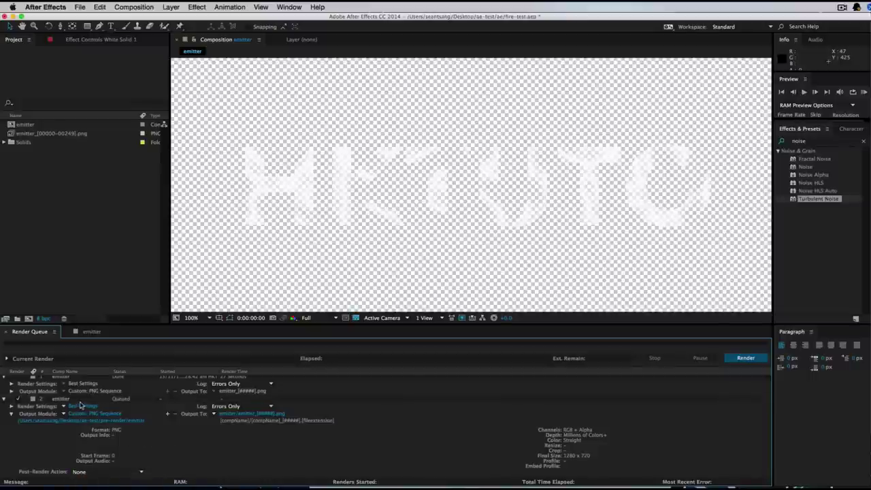
{"action": "key", "text": "Delete"}
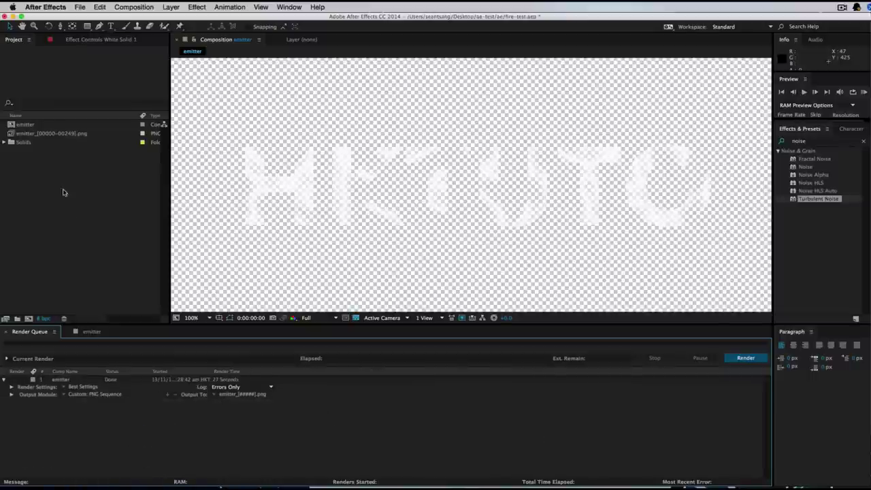
- Save the project with the imported emitter sequence
{"action": "left_click", "coordinate": [39, 134]}
{"action": "left_click", "coordinate": [48, 216]}
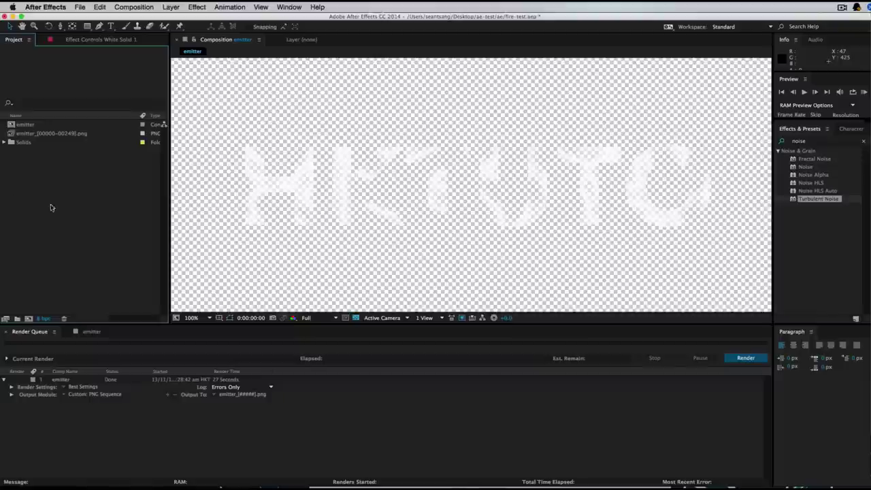
{"action": "key", "text": "ctrl+s"}
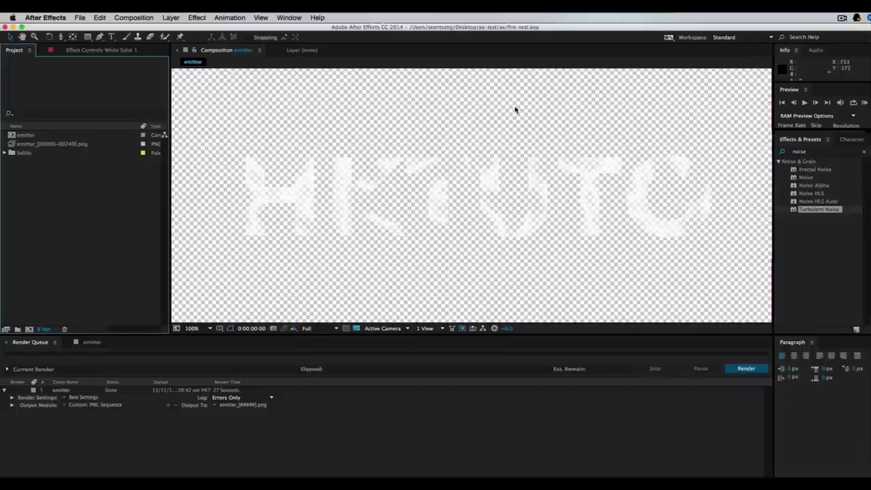
- Create a composition named final-comp with the HDV/HDTV 720 25 preset, 1280 x 720 px, 25 fps and 10 seconds long
{"action": "left_click", "coordinate": [29, 330]}
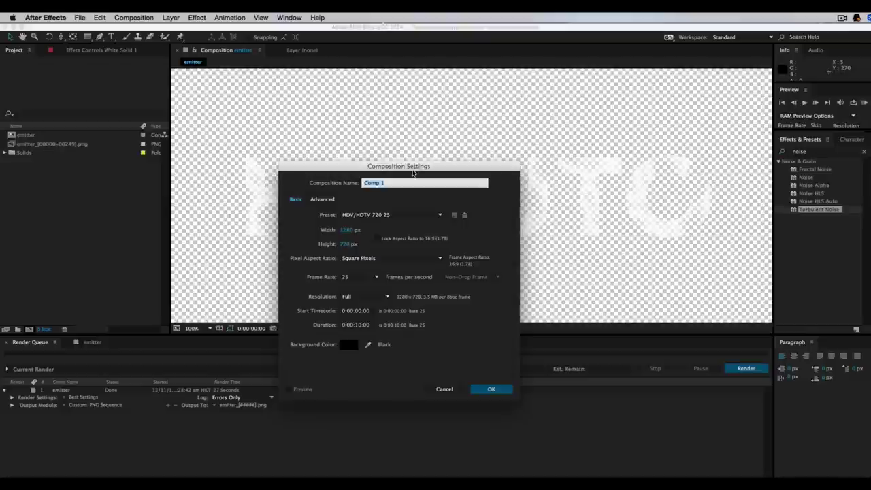
{"action": "type", "text": "final-c"}
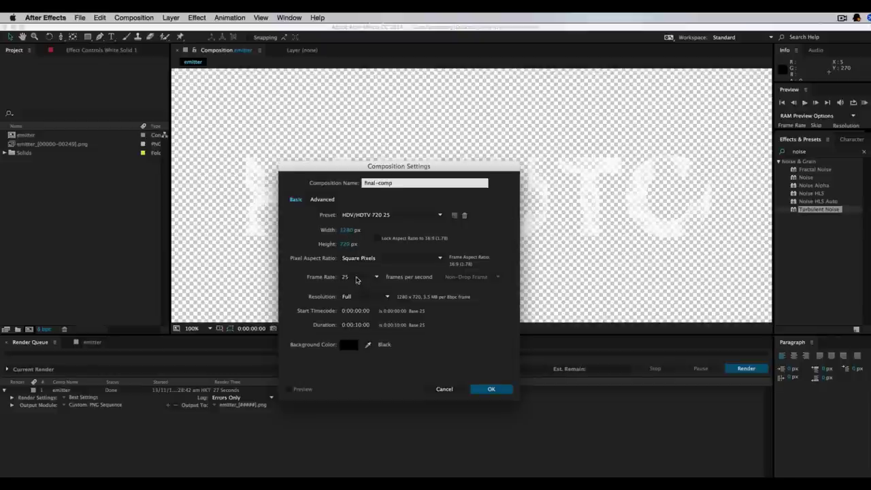
{"action": "left_click", "coordinate": [494, 390]}
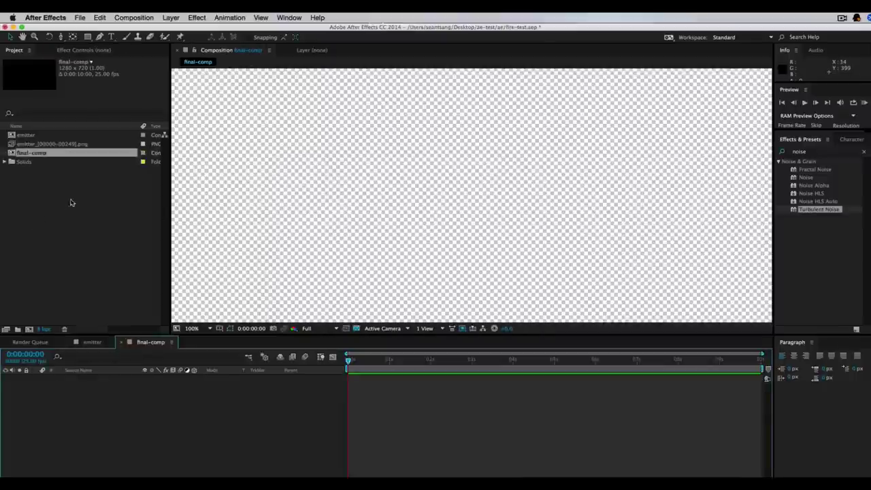
- Add the imported emitter PNG sequence to final-comp as a layer starting at 0:00:00:00
{"action": "left_click", "coordinate": [61, 145]}
{"action": "left_click_drag", "start_coordinate": [45, 148], "coordinate": [142, 403]}
{"action": "left_click", "coordinate": [131, 422]}
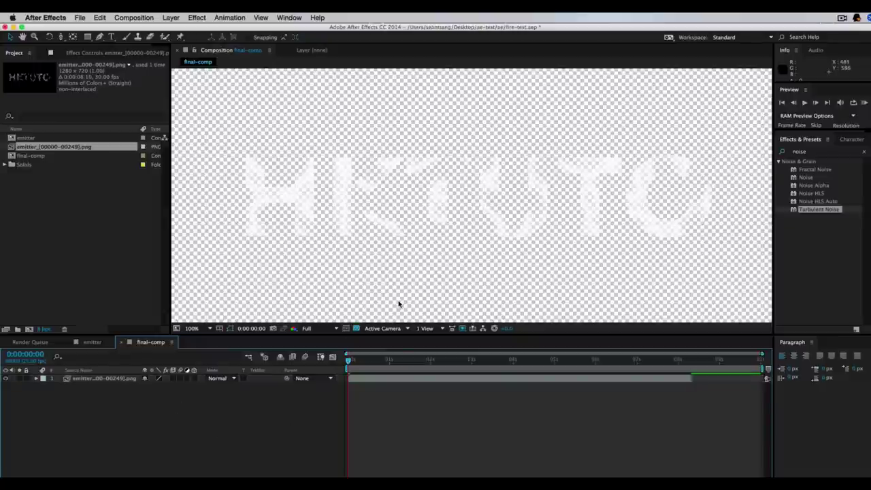
{"action": "key", "text": "comma"}
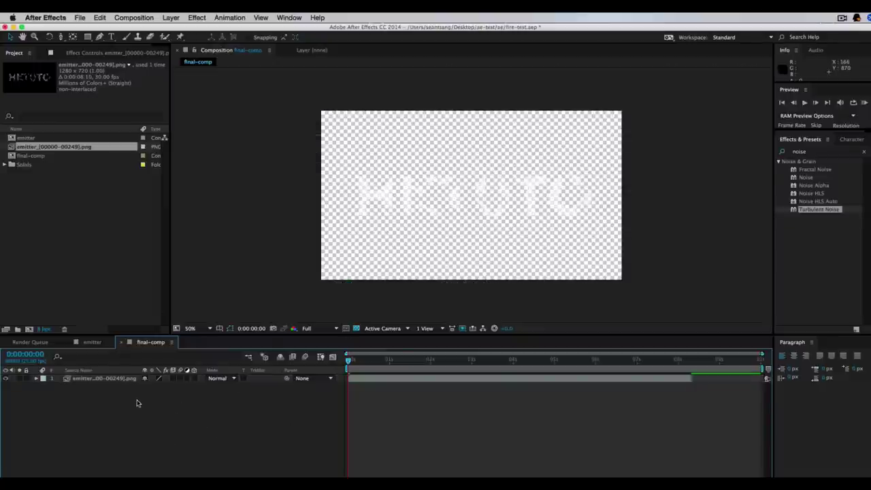
{"action": "key", "text": "super+y"}
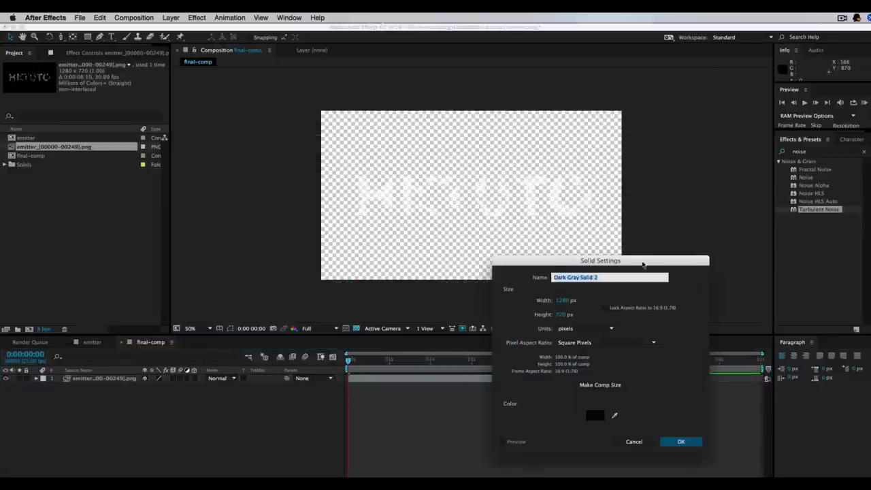
{"action": "left_click_drag", "start_coordinate": [644, 264], "coordinate": [536, 225]}
{"action": "left_click", "coordinate": [528, 400]}
- Add a comp-size 1280 x 720 px dark gray solid above the emitter sequence in final-comp
{"action": "right_click", "coordinate": [205, 407]}
{"action": "mouse_move", "coordinate": [256, 415]}
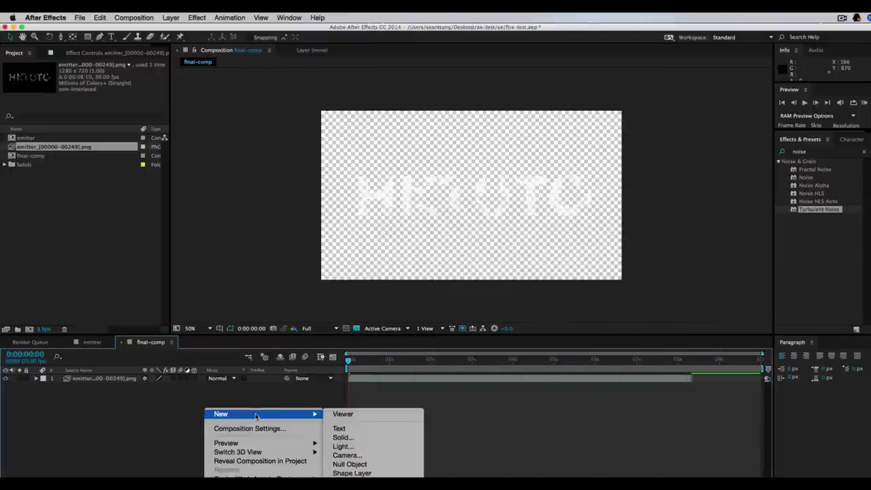
{"action": "left_click", "coordinate": [343, 438]}
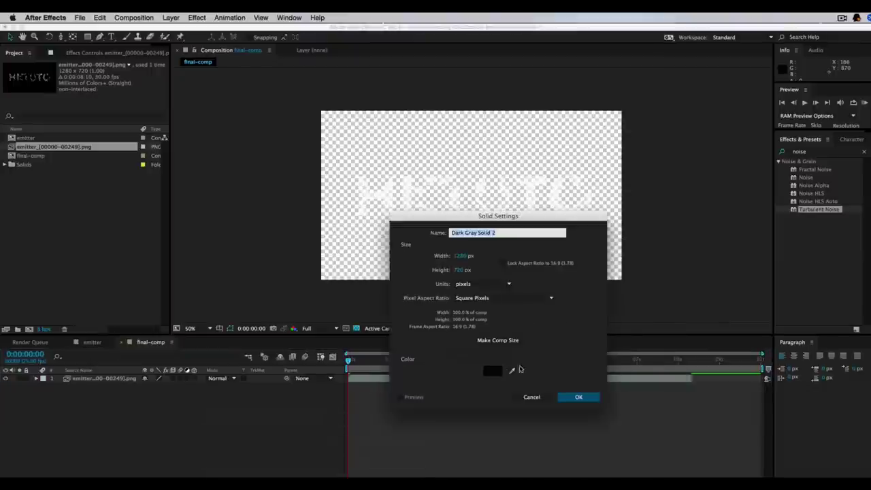
{"action": "left_click", "coordinate": [498, 340]}
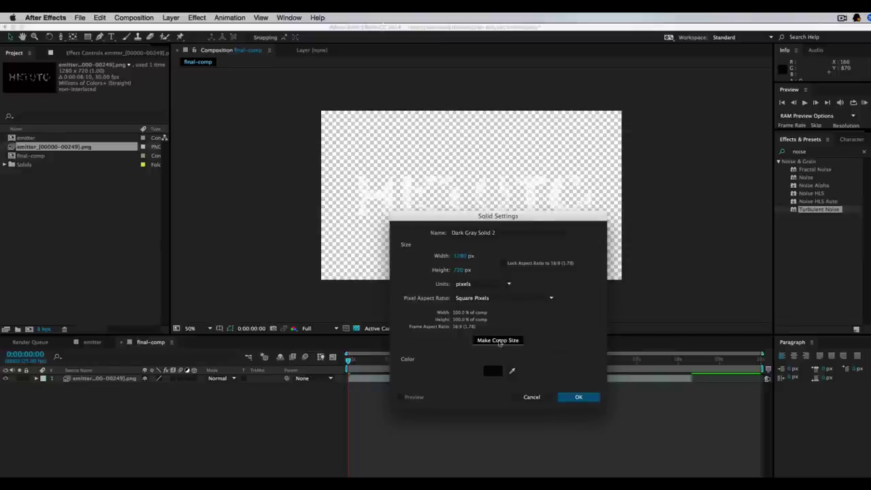
{"action": "left_click", "coordinate": [591, 399]}
- Find the Gradient Ramp effect by searching for ramp and apply it to the dark gray solid in final-comp
{"action": "left_click", "coordinate": [810, 151]}
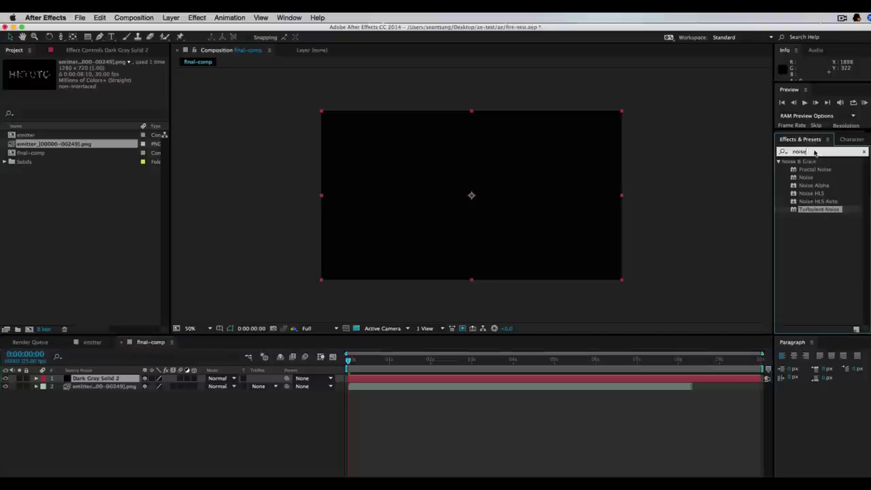
{"action": "type", "text": "ramp"}
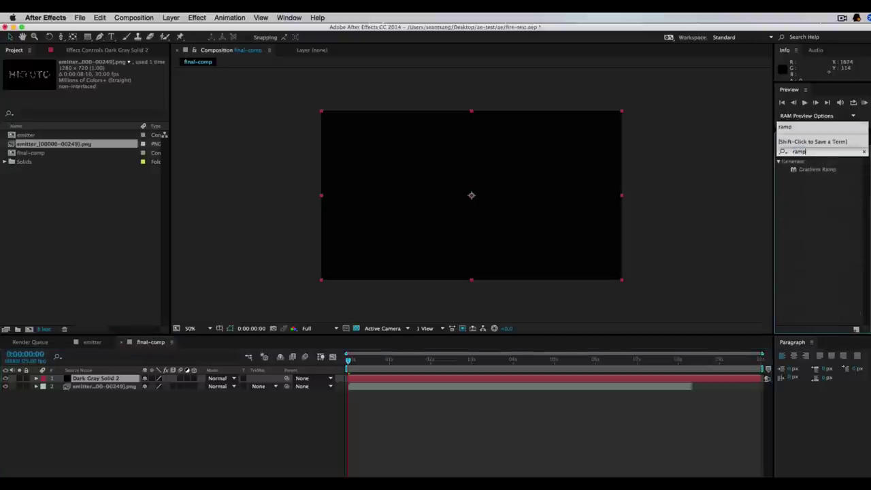
{"action": "left_click", "coordinate": [816, 171]}
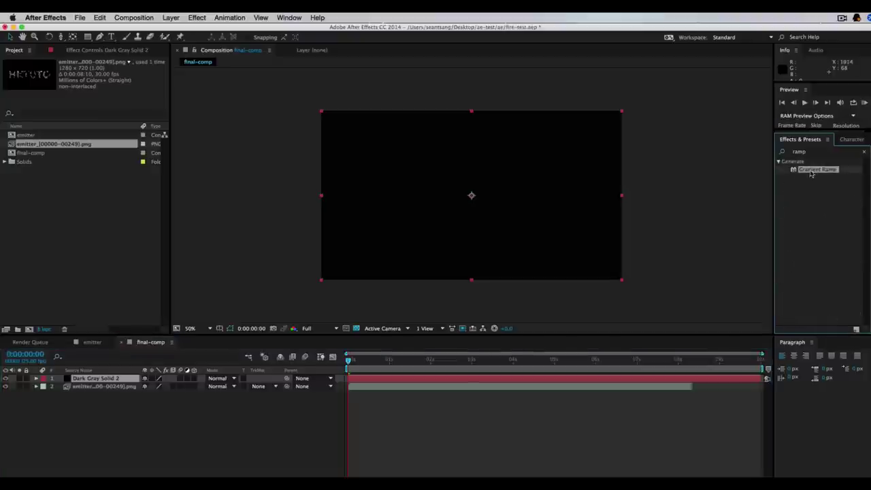
{"action": "left_click_drag", "start_coordinate": [794, 172], "coordinate": [578, 175]}
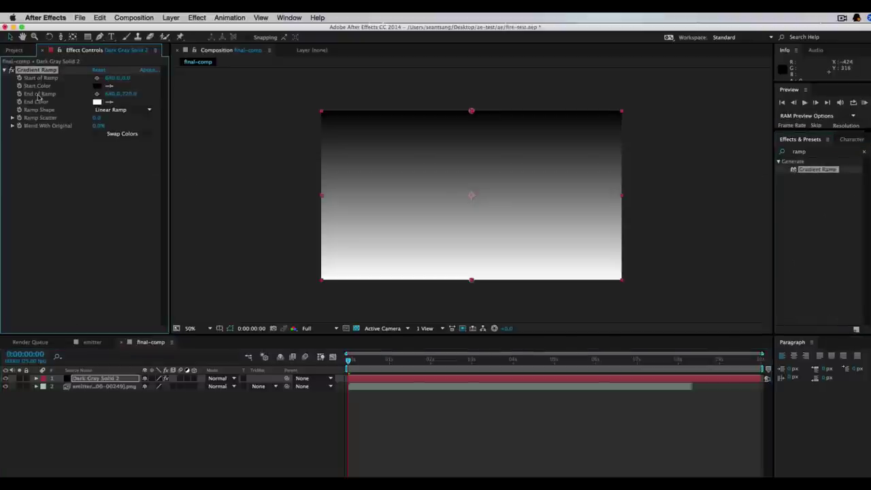
- Set the Gradient Ramp's start color to a dark orange-brown and its end color to black
{"action": "left_click", "coordinate": [97, 87]}
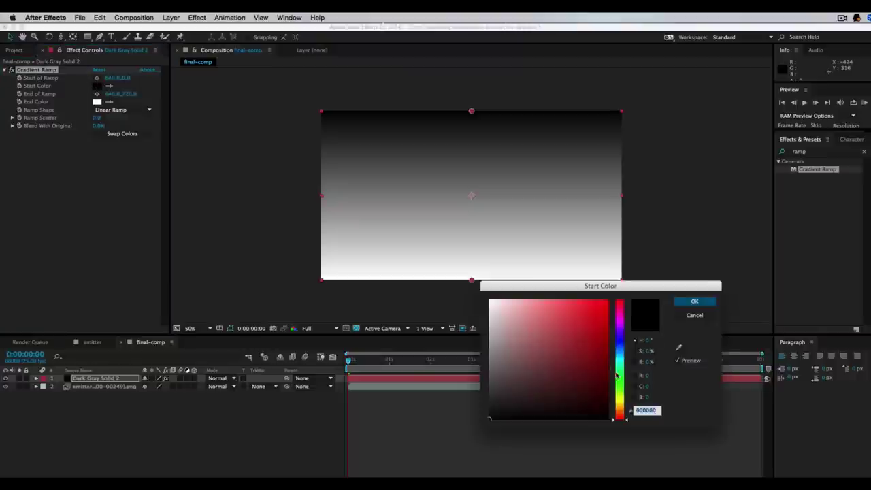
{"action": "left_click_drag", "start_coordinate": [617, 375], "coordinate": [617, 411]}
{"action": "left_click", "coordinate": [607, 385]}
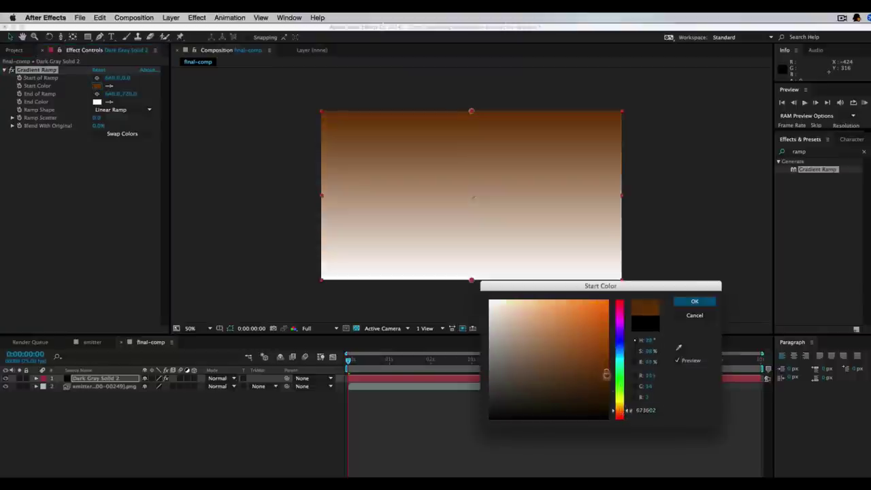
{"action": "left_click", "coordinate": [684, 304]}
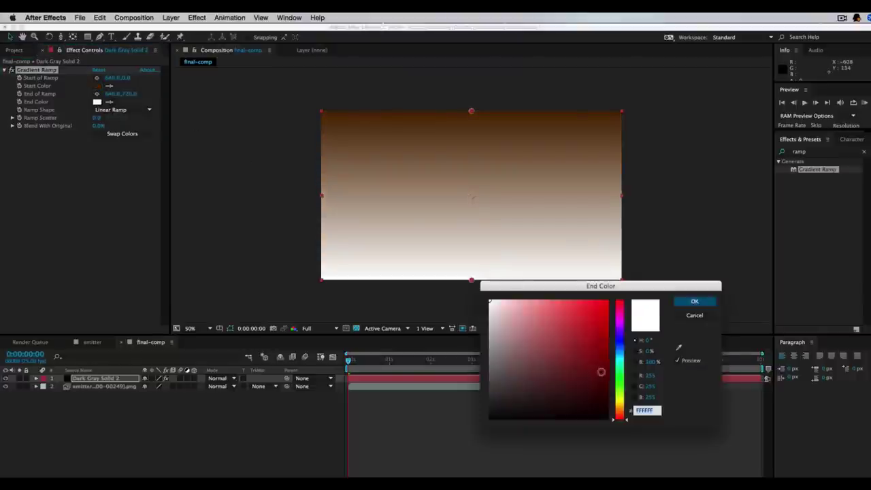
{"action": "left_click_drag", "start_coordinate": [603, 370], "coordinate": [624, 428]}
{"action": "left_click", "coordinate": [694, 301]}
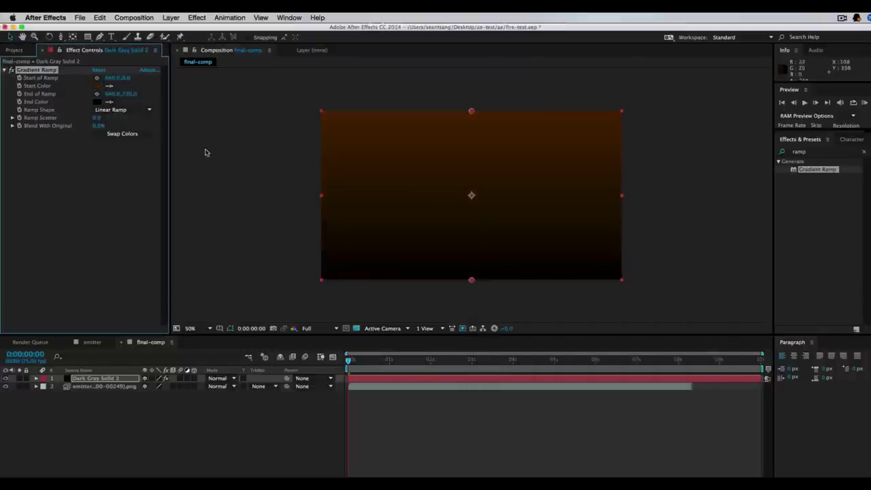
- Change the gradient to a Radial Ramp, starting above the frame at about 638, -230 and ending below it at about 190, 852
{"action": "left_click", "coordinate": [126, 110]}
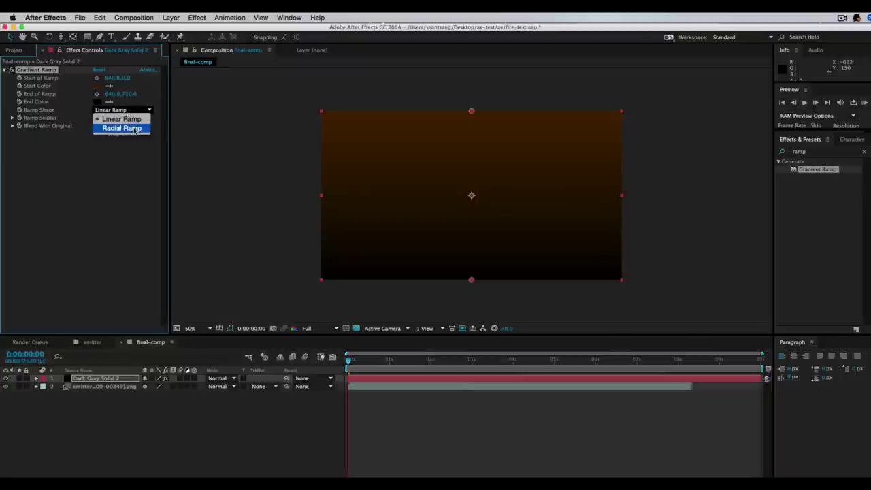
{"action": "left_click", "coordinate": [109, 127]}
{"action": "left_click_drag", "start_coordinate": [471, 111], "coordinate": [469, 70]}
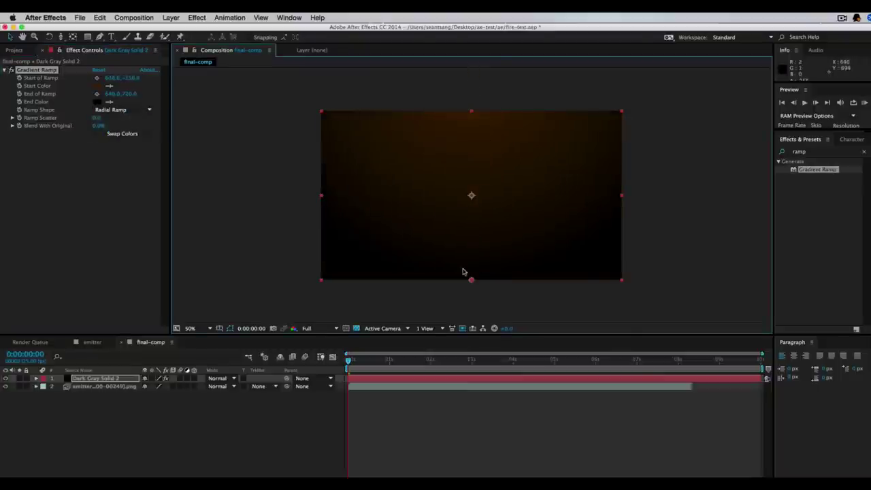
{"action": "left_click_drag", "start_coordinate": [473, 279], "coordinate": [366, 311]}
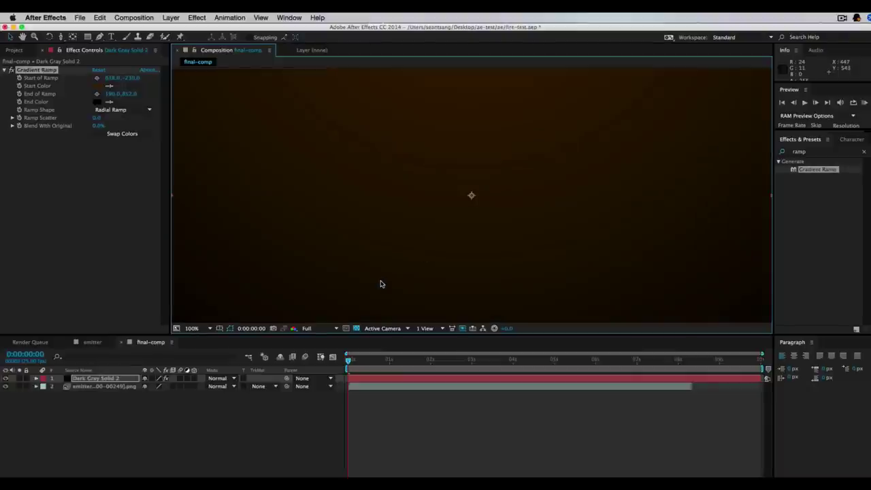
{"action": "left_click", "coordinate": [192, 328]}
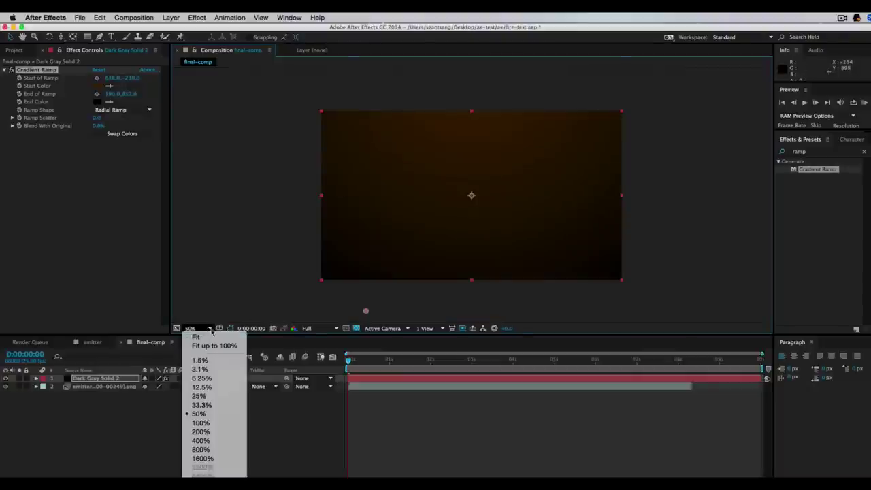
{"action": "left_click", "coordinate": [201, 335]}
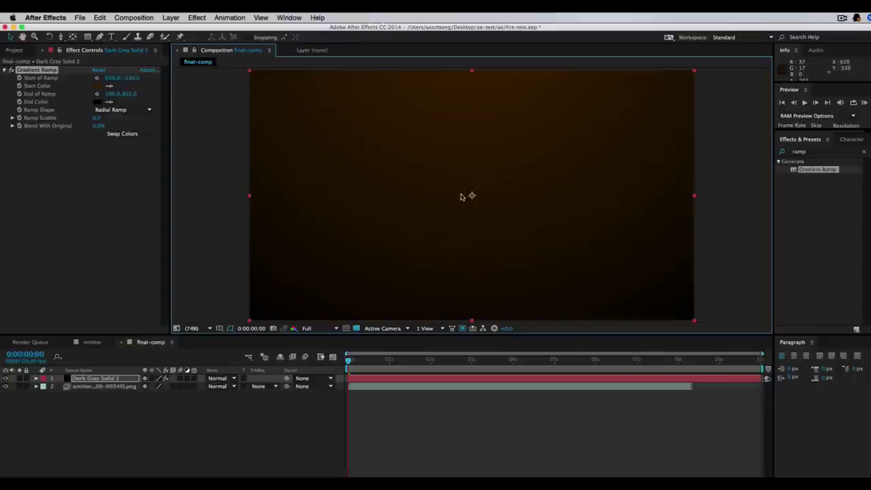
- Rename the gradient solid layer in final-comp as bg
{"action": "left_click", "coordinate": [133, 415]}
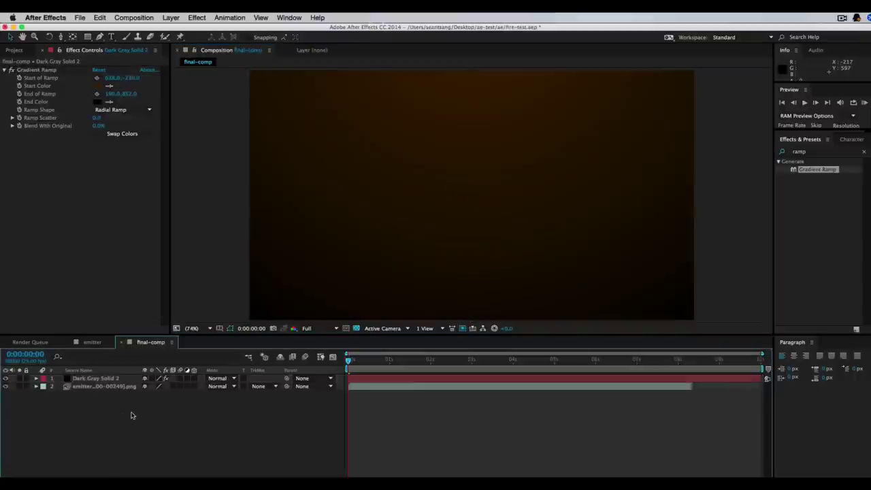
{"action": "left_click", "coordinate": [97, 378]}
{"action": "key", "text": "Return"}
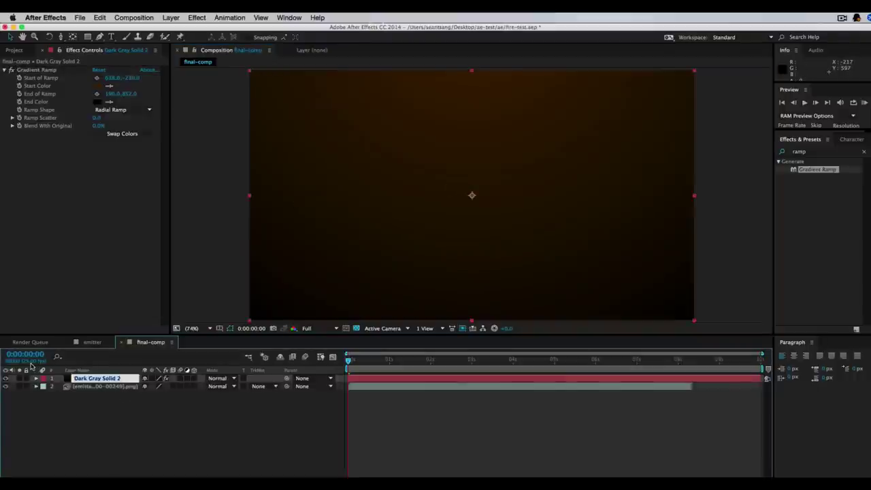
{"action": "type", "text": "bg"}
{"action": "key", "text": "Return"}
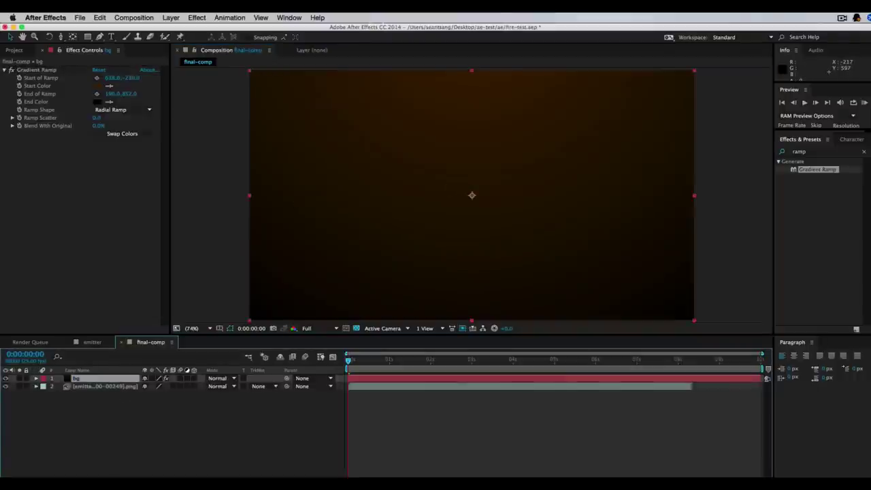
{"action": "left_click", "coordinate": [145, 415]}
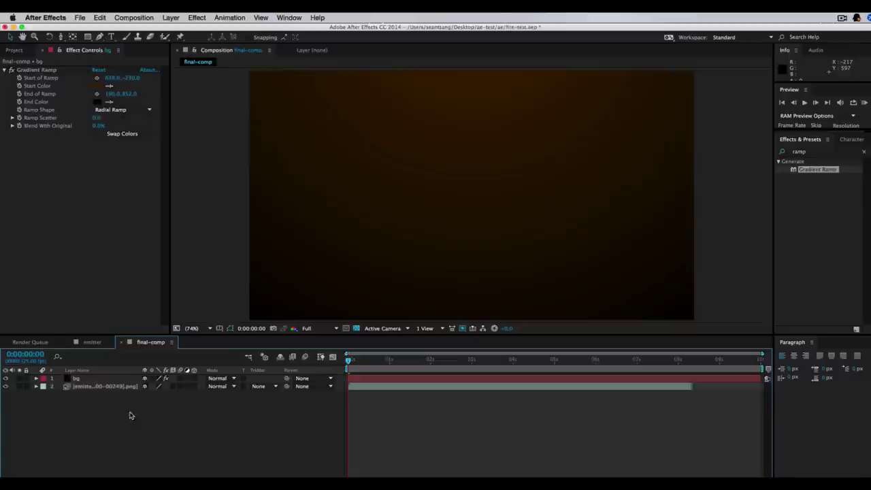
- Move final-comp's current time to 0:00:05:13 with the emitter sequence layer hidden, and make that layer visible again
{"action": "left_click", "coordinate": [102, 387]}
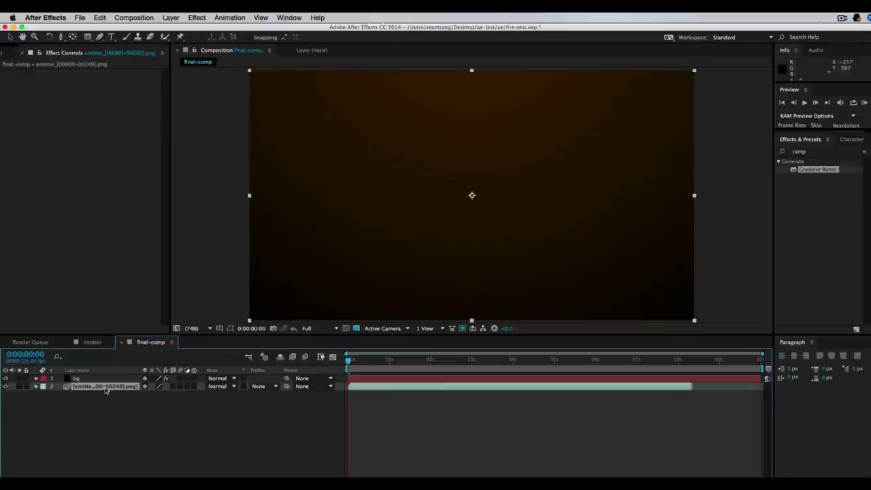
{"action": "left_click", "coordinate": [7, 387]}
{"action": "left_click", "coordinate": [111, 414]}
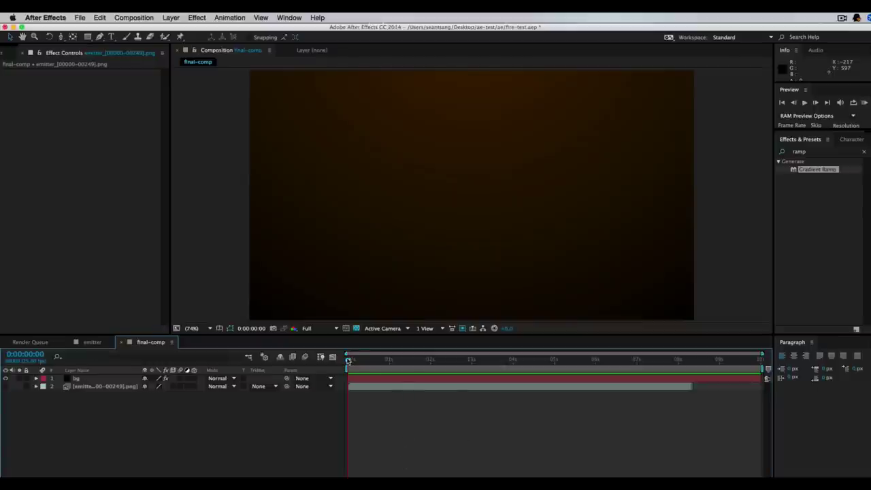
{"action": "left_click_drag", "start_coordinate": [348, 361], "coordinate": [576, 360]}
{"action": "left_click", "coordinate": [7, 387]}
{"action": "left_click", "coordinate": [475, 389]}
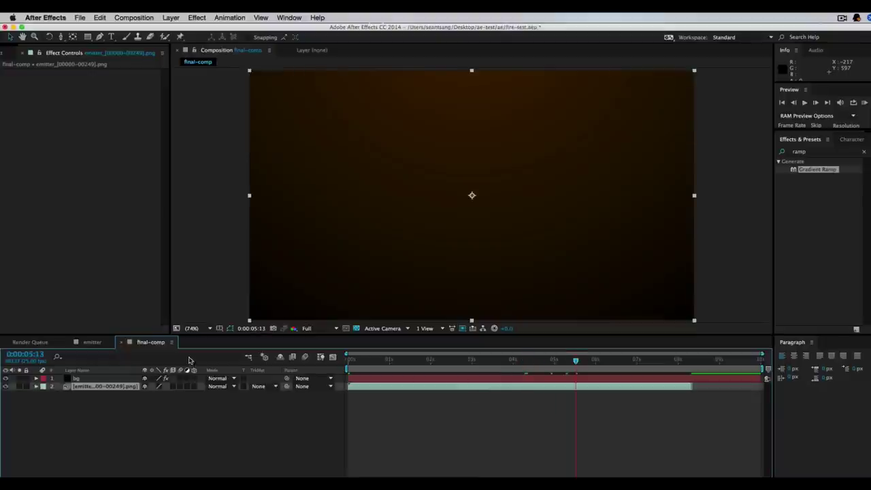
- Interpret the emitter PNG sequence footage with an assumed frame rate of 25 frames per second
{"action": "key", "text": "F2"}
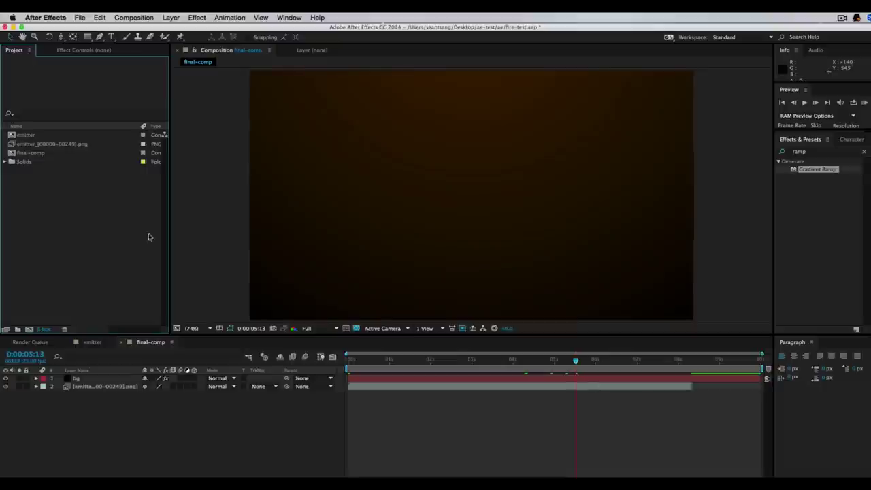
{"action": "left_click", "coordinate": [66, 147]}
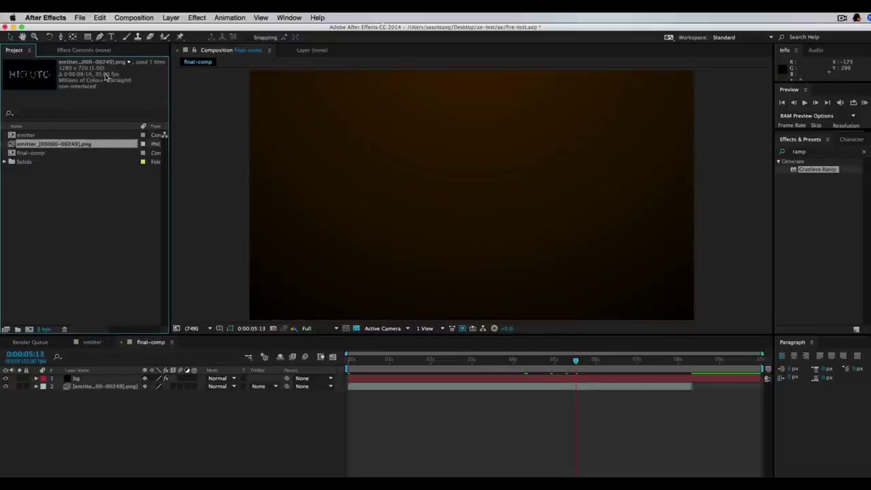
{"action": "right_click", "coordinate": [62, 146]}
{"action": "mouse_move", "coordinate": [114, 205]}
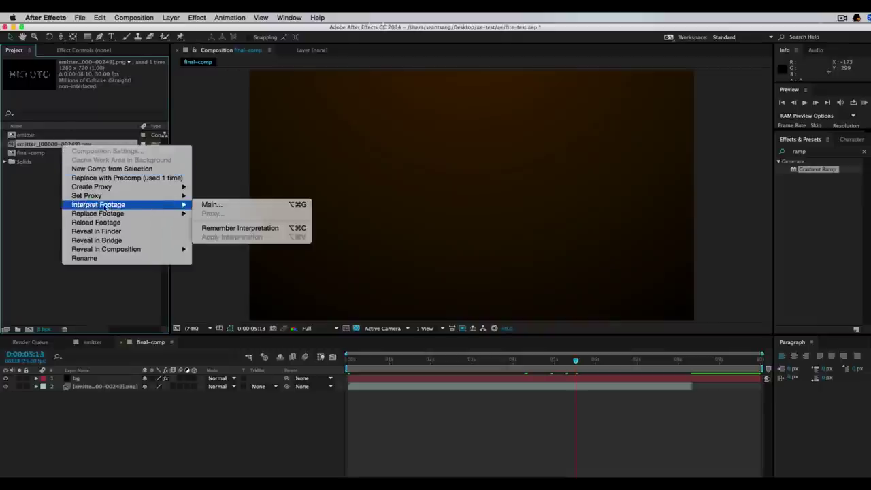
{"action": "left_click", "coordinate": [243, 206]}
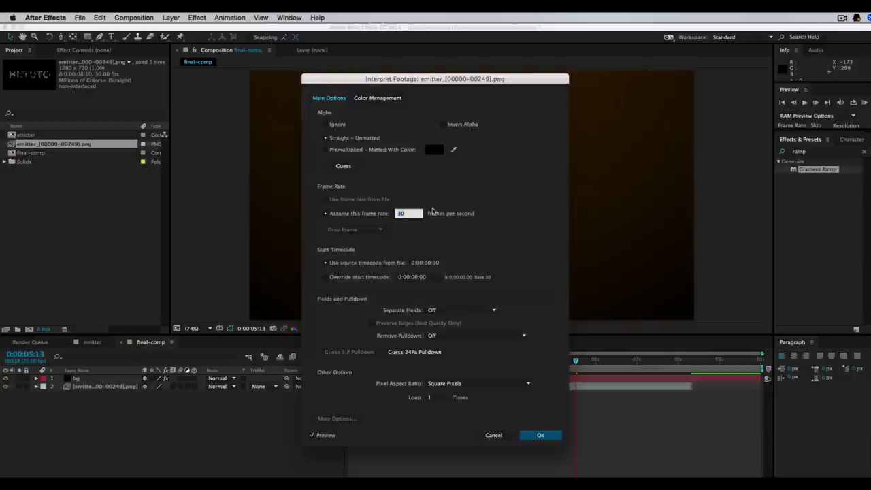
{"action": "type", "text": "25"}
{"action": "left_click", "coordinate": [541, 435]}
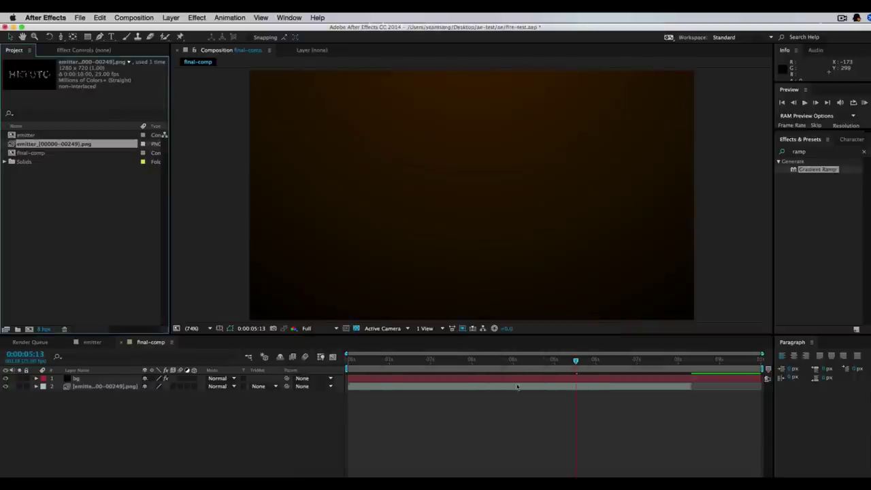
- Extend the emitter sequence layer to the 10-second end of final-comp and hide the layer
{"action": "left_click_drag", "start_coordinate": [692, 387], "coordinate": [762, 386]}
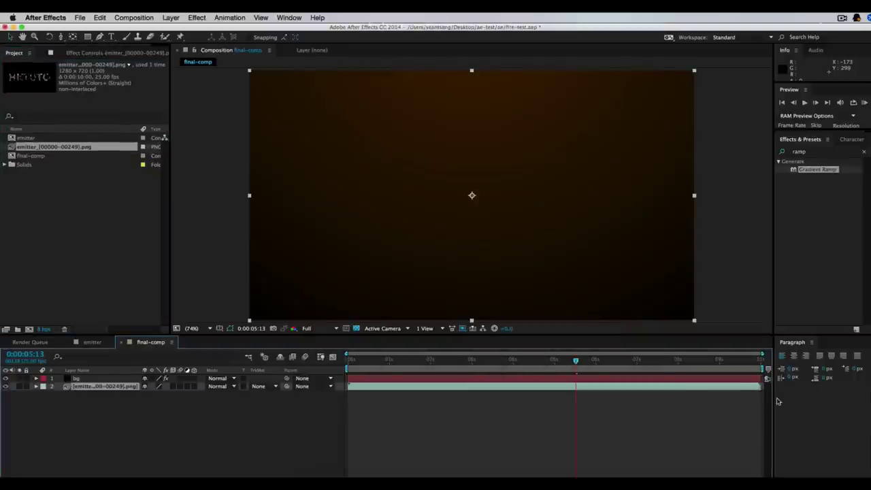
{"action": "left_click", "coordinate": [118, 434]}
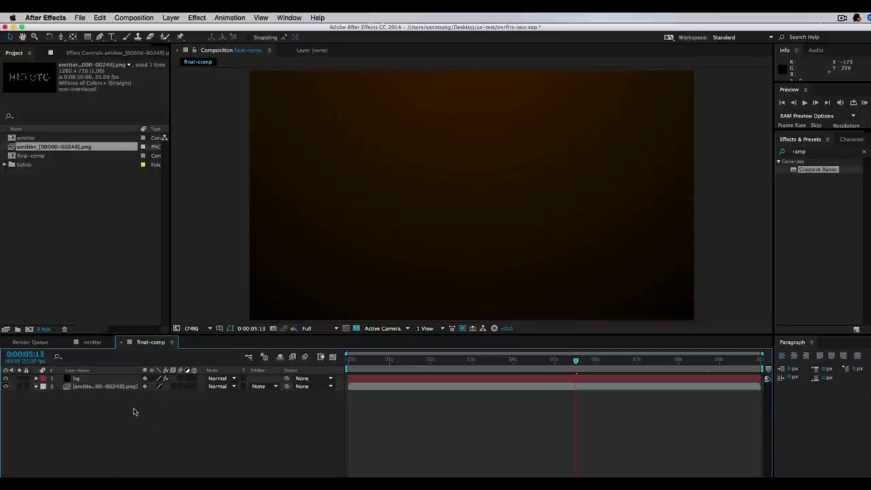
{"action": "left_click", "coordinate": [6, 386]}
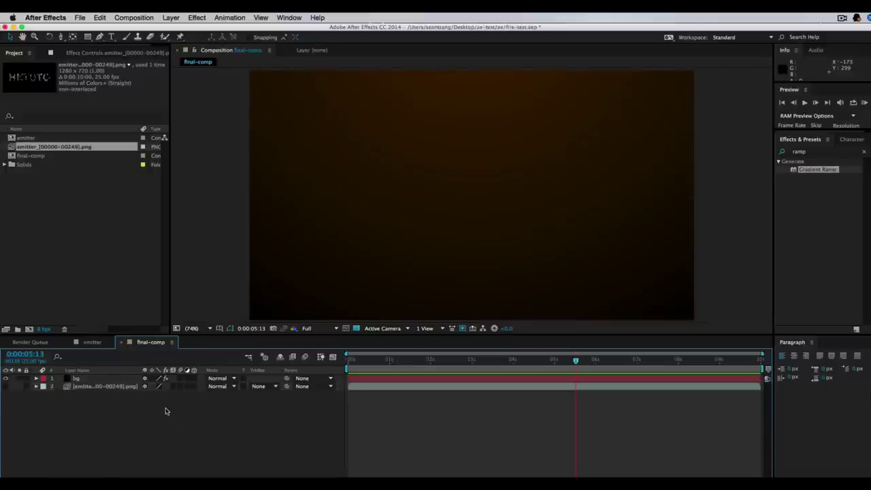
- Create a 1280 x 720 px solid named fire-base at the top of final-comp's layer stack
{"action": "right_click", "coordinate": [168, 410]}
{"action": "mouse_move", "coordinate": [269, 415]}
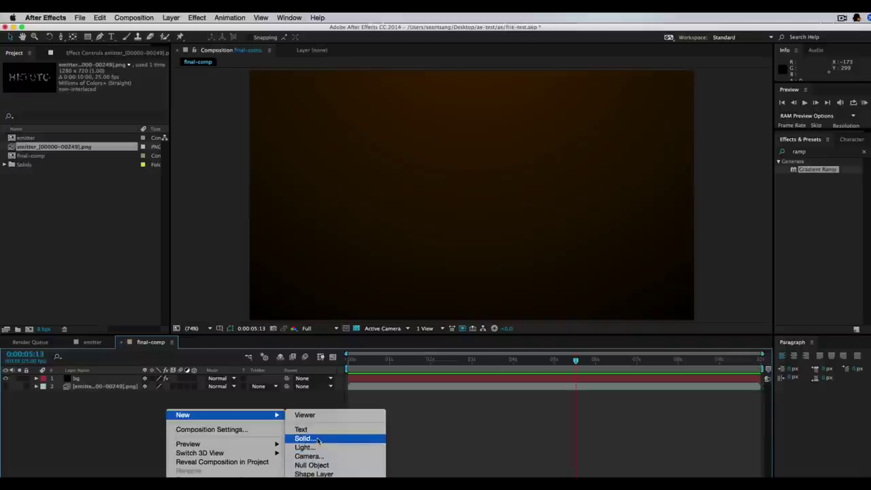
{"action": "left_click", "coordinate": [304, 438]}
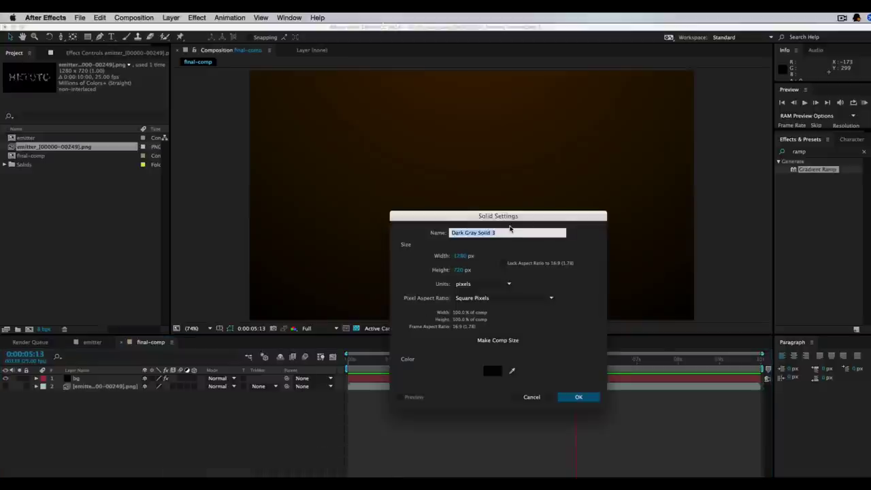
{"action": "type", "text": "fire-base"}
{"action": "left_click", "coordinate": [579, 397]}
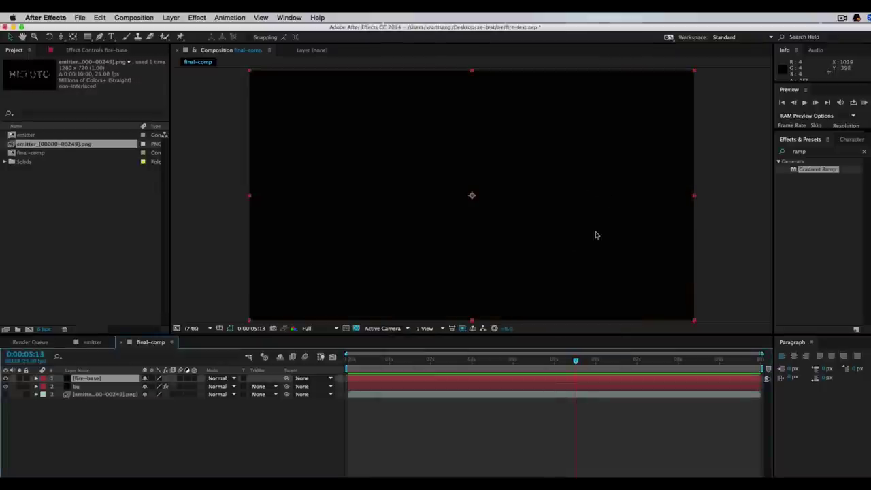
- Apply the Trapcode Particular effect to the fire-base layer and expand its Emitter settings
{"action": "left_click", "coordinate": [864, 153]}
{"action": "scroll", "coordinate": [866, 298], "scroll_direction": "down", "scroll_amount": 3}
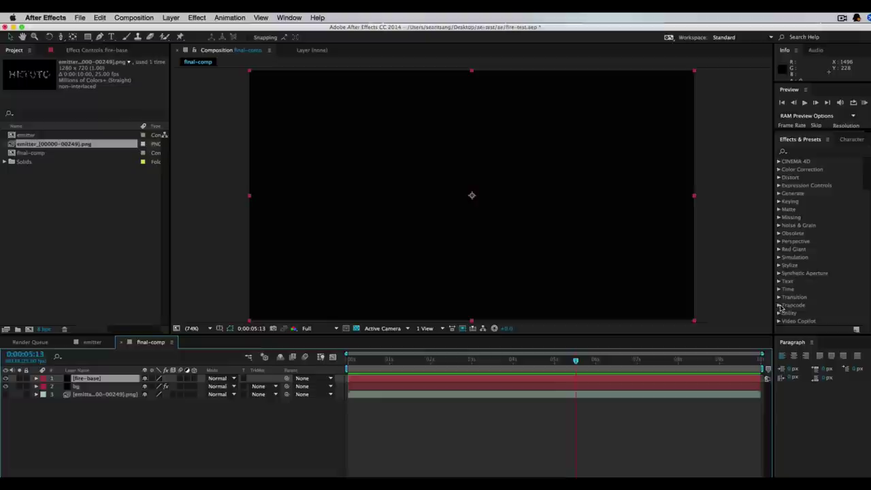
{"action": "left_click", "coordinate": [779, 306]}
{"action": "scroll", "coordinate": [825, 298], "scroll_direction": "down", "scroll_amount": 1}
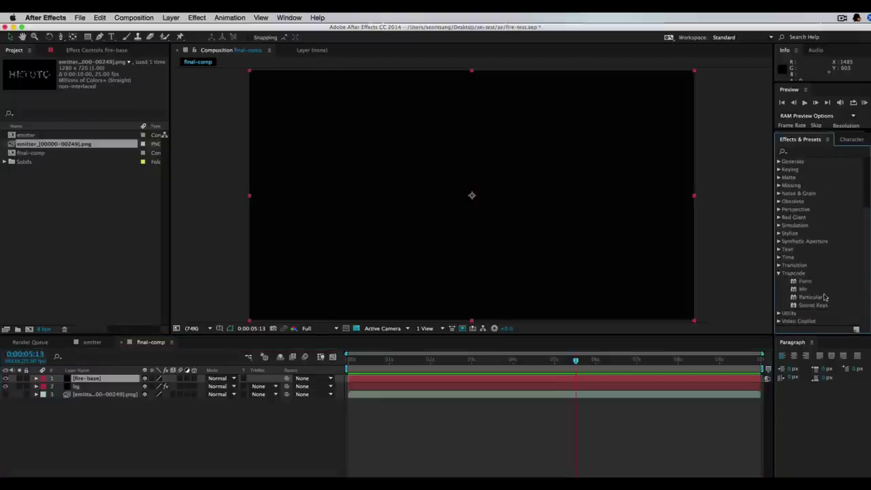
{"action": "left_click_drag", "start_coordinate": [810, 297], "coordinate": [105, 380]}
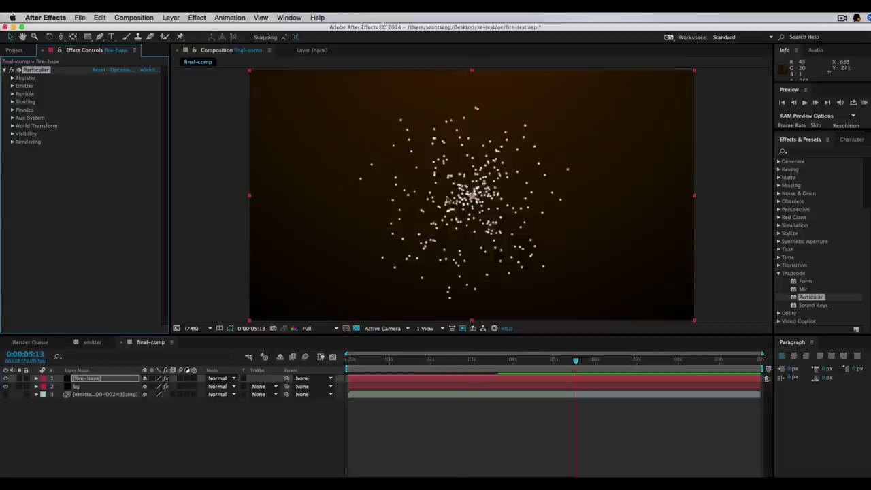
{"action": "left_click", "coordinate": [12, 86]}
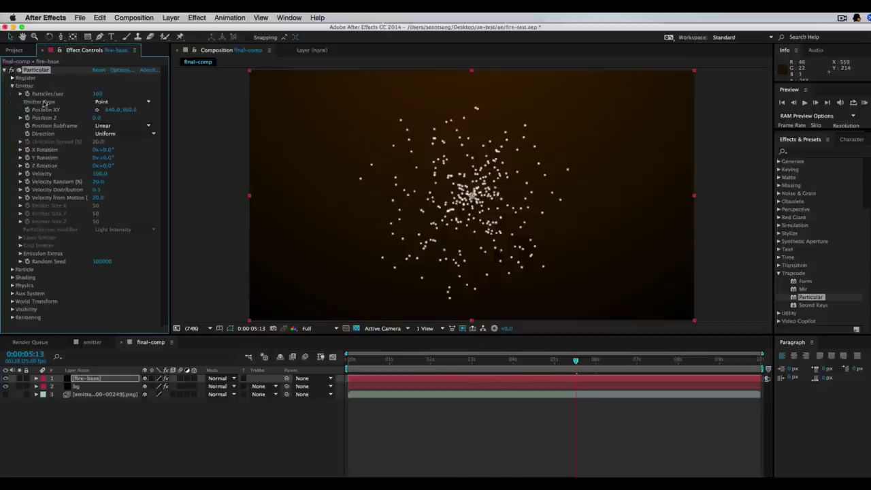
- Set Particular's Emitter Type to Layer on fire-base and expand the Layer Emitter settings
{"action": "left_click", "coordinate": [116, 102]}
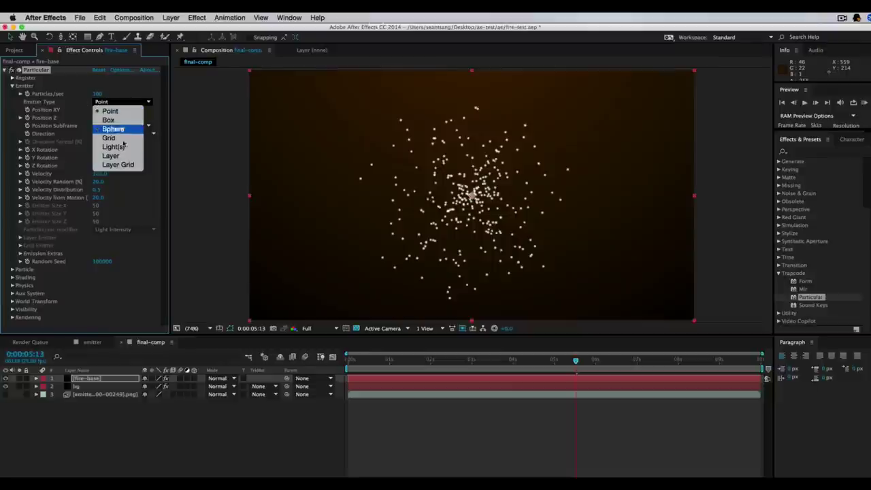
{"action": "left_click", "coordinate": [110, 156]}
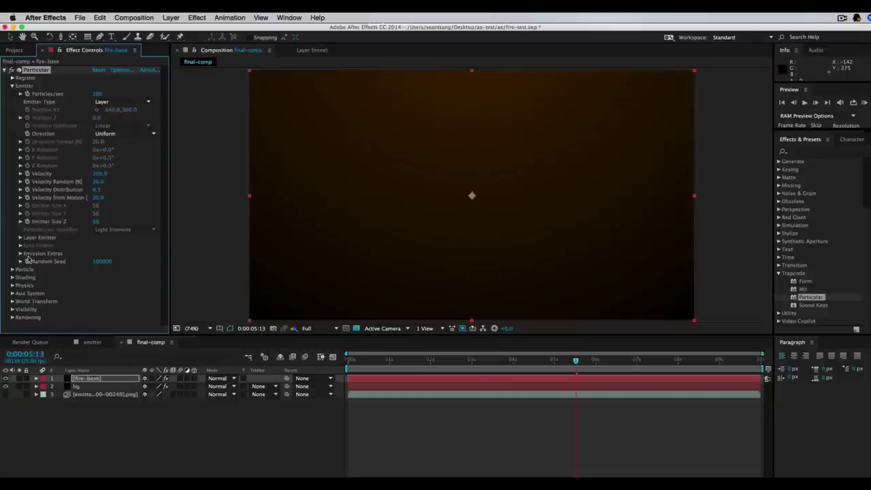
{"action": "left_click", "coordinate": [20, 237]}
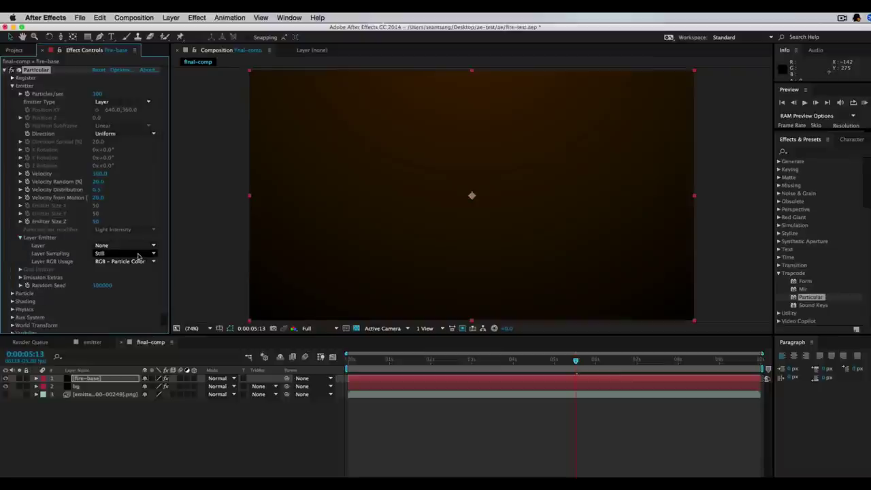
- Make the emitter PNG sequence a 3D layer and show the layer choices for fire-base's Layer Emitter
{"action": "left_click", "coordinate": [109, 395]}
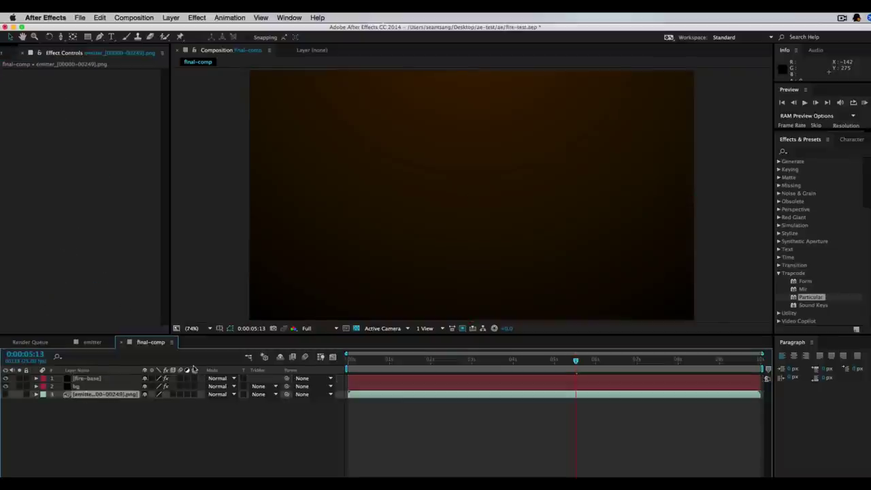
{"action": "mouse_move", "coordinate": [195, 393]}
{"action": "left_mouse_down"}
{"action": "mouse_move", "coordinate": [194, 383]}
{"action": "mouse_move", "coordinate": [197, 397]}
{"action": "left_mouse_up"}
{"action": "left_click", "coordinate": [194, 395]}
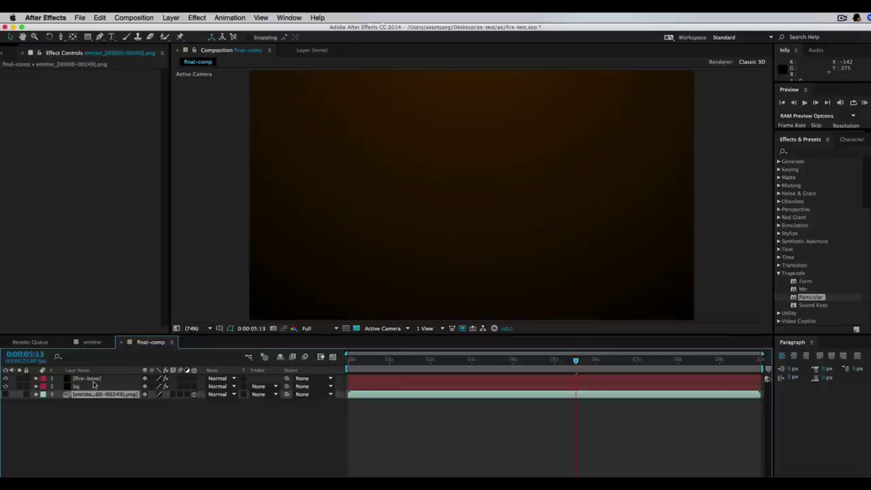
{"action": "left_click", "coordinate": [98, 382]}
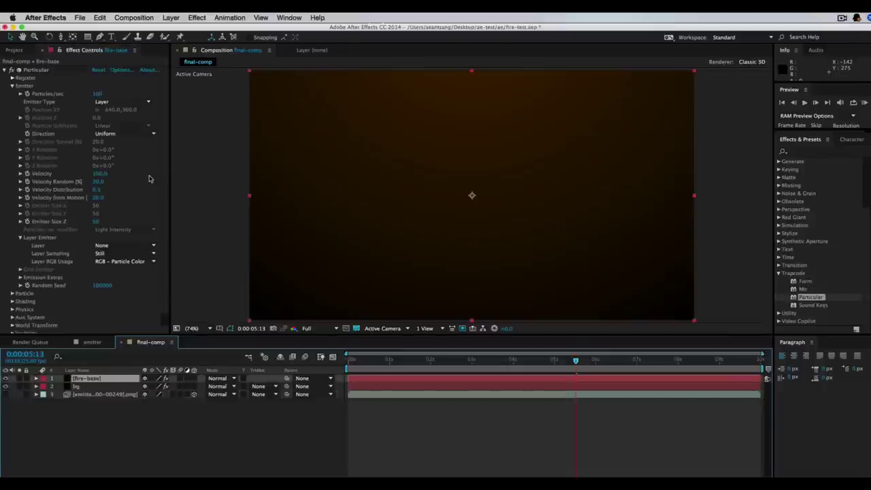
{"action": "left_click", "coordinate": [132, 248]}
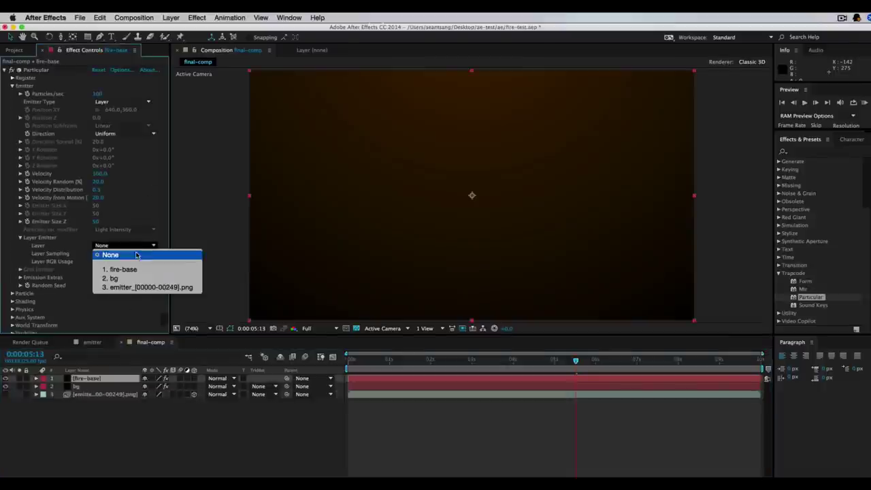
- Turn off 3D for the emitter PNG sequence and try to assign it as fire-base's Layer Emitter
{"action": "left_click", "coordinate": [194, 396]}
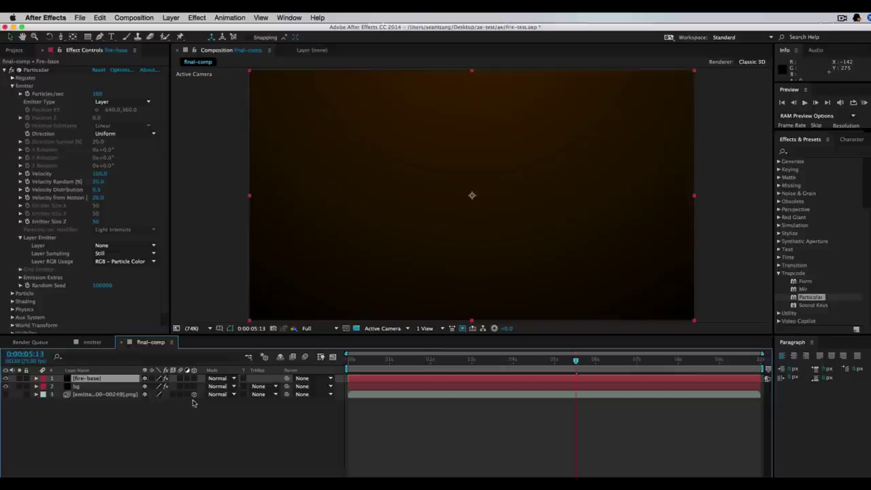
{"action": "left_click", "coordinate": [126, 246]}
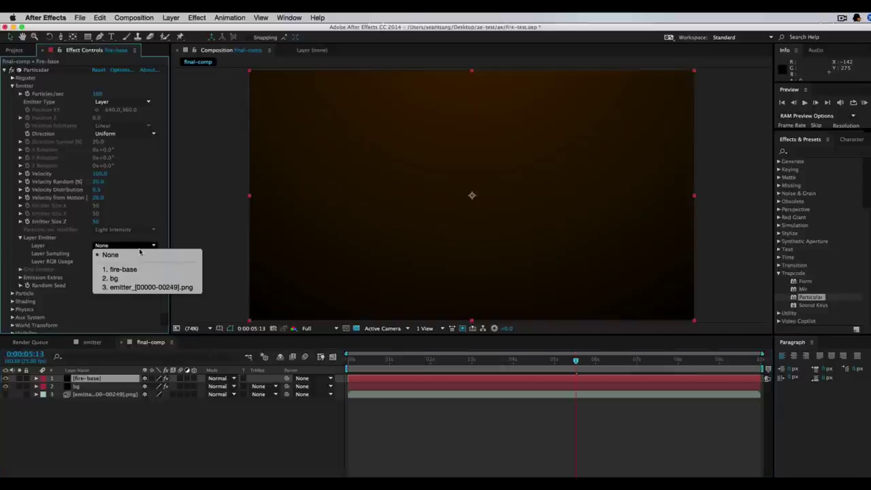
{"action": "left_click", "coordinate": [143, 287]}
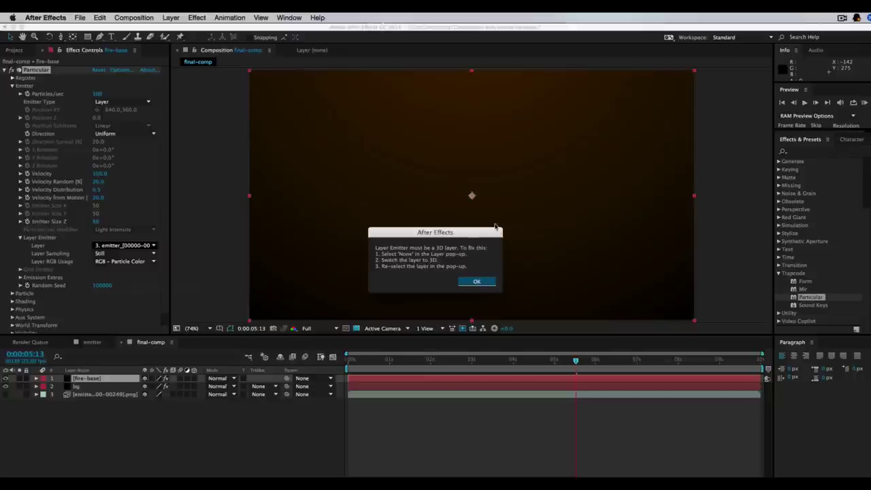
{"action": "left_click", "coordinate": [479, 282]}
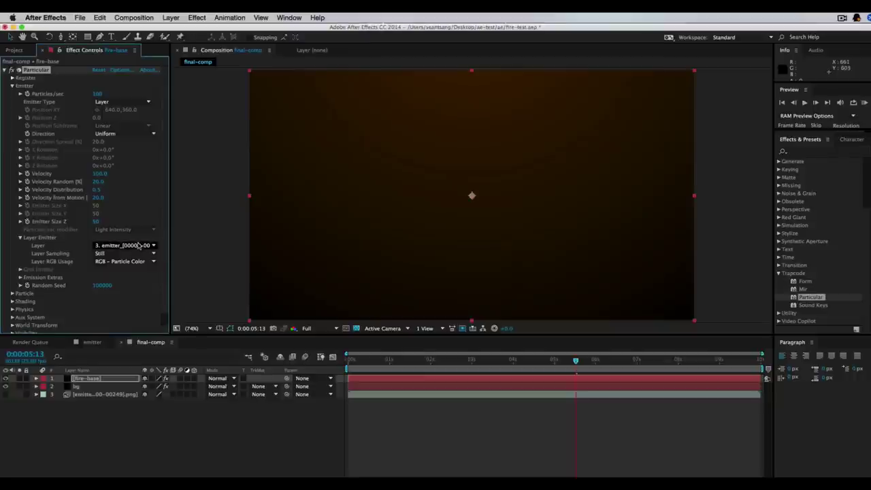
- Reset the Layer Emitter's source layer to None
{"action": "left_click", "coordinate": [143, 246]}
{"action": "left_click", "coordinate": [143, 245]}
{"action": "left_click", "coordinate": [143, 245]}
{"action": "left_click", "coordinate": [110, 254]}
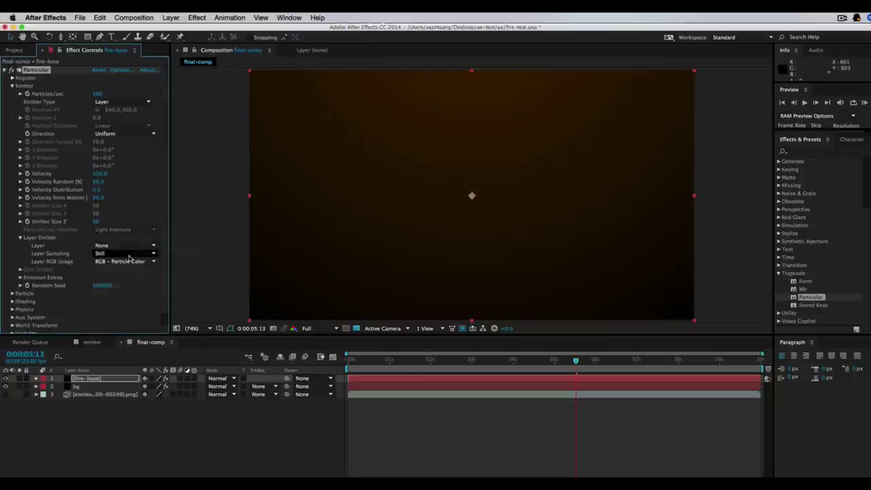
- Enable 3D on the emitter PNG sequence layer and assign it as the Layer Emitter source in fire-base's Particular effect
{"action": "left_click", "coordinate": [91, 395]}
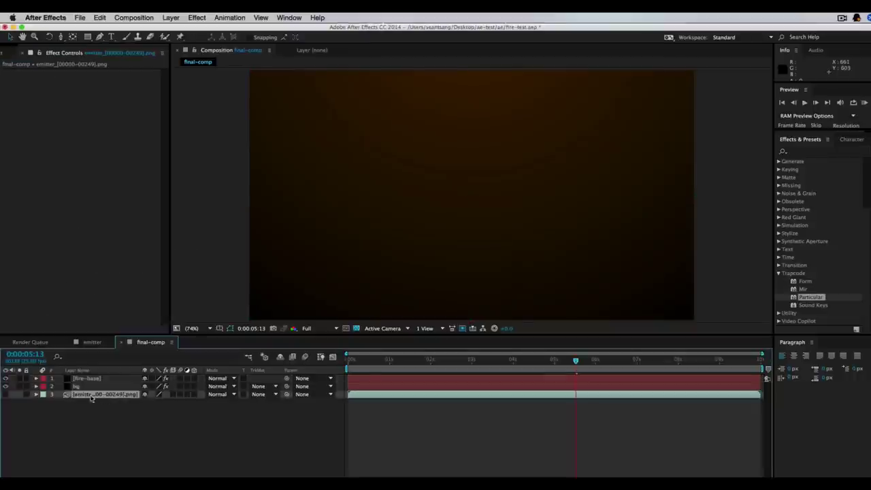
{"action": "left_click", "coordinate": [194, 395]}
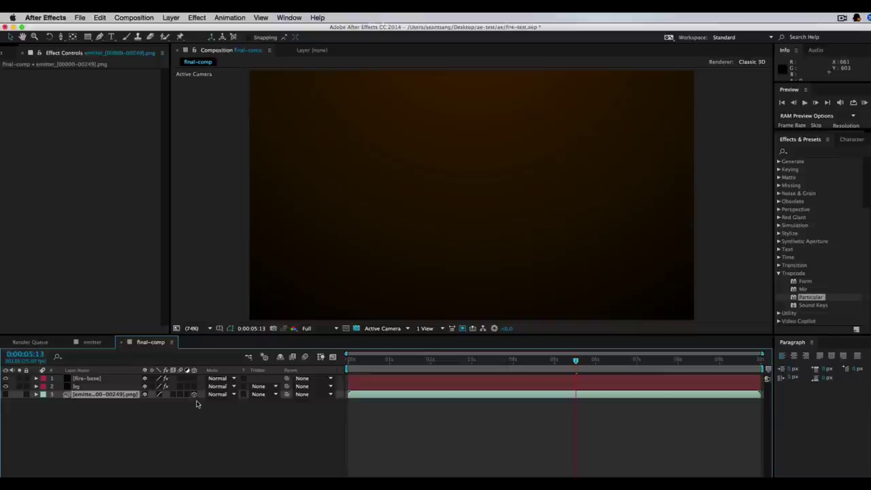
{"action": "left_click", "coordinate": [88, 379]}
{"action": "left_click", "coordinate": [123, 246]}
{"action": "left_click", "coordinate": [133, 287]}
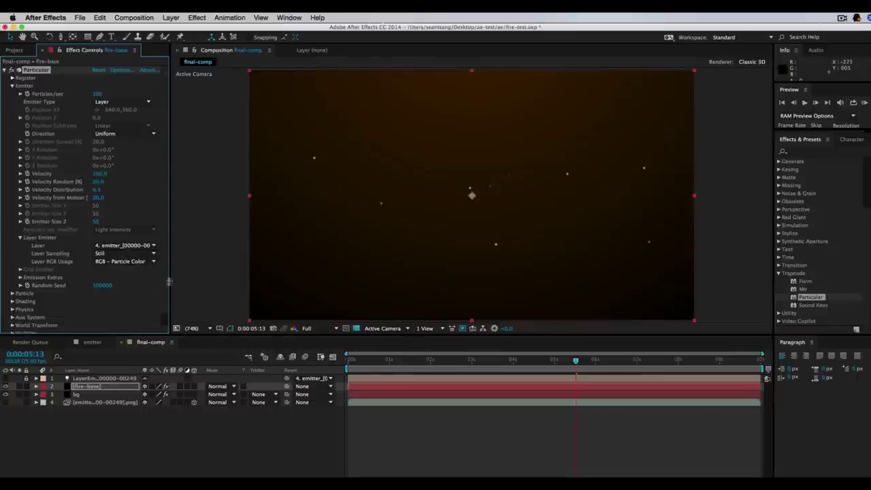
- Set the emitter's Particles/sec to 10000
{"action": "left_click", "coordinate": [100, 94]}
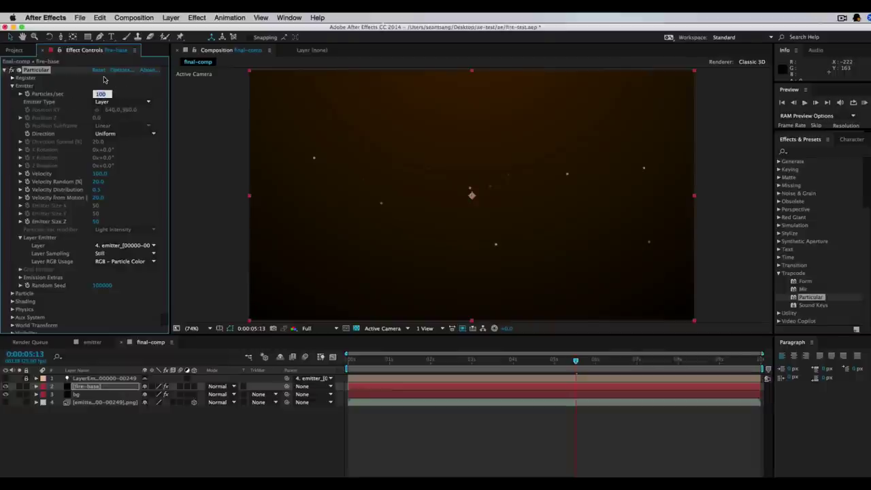
{"action": "type", "text": "10"}
{"action": "key", "text": "Return"}
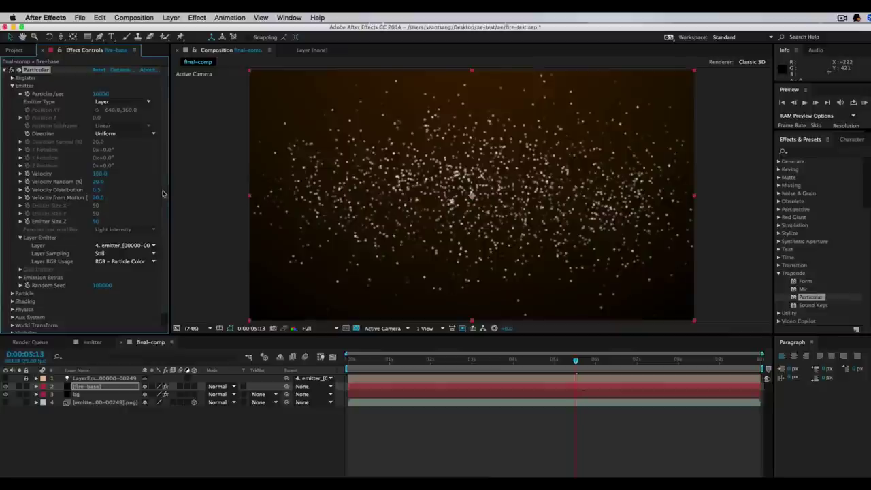
- Expand Particular's Particle settings and set the particle Life to 0.1 seconds
{"action": "scroll", "coordinate": [83, 294], "scroll_direction": "down", "scroll_amount": 1}
{"action": "left_click", "coordinate": [12, 281]}
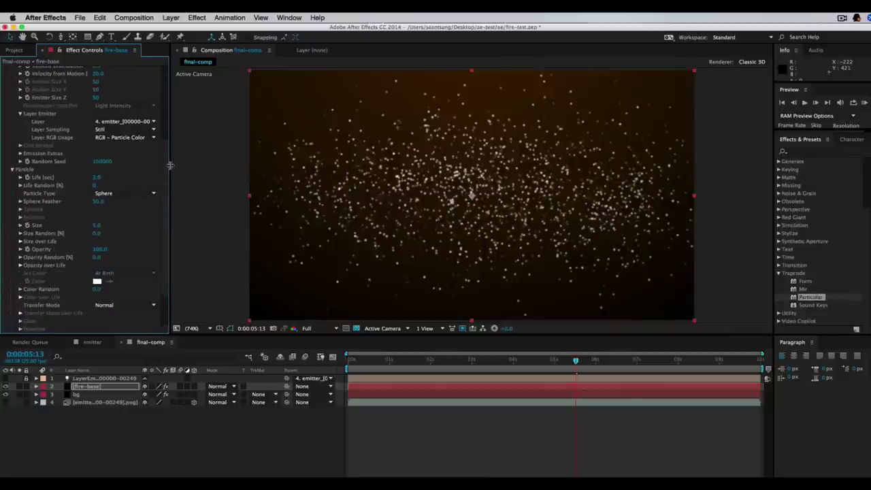
{"action": "scroll", "coordinate": [163, 225], "scroll_direction": "down", "scroll_amount": 10}
{"action": "key", "text": "super+Tab"}
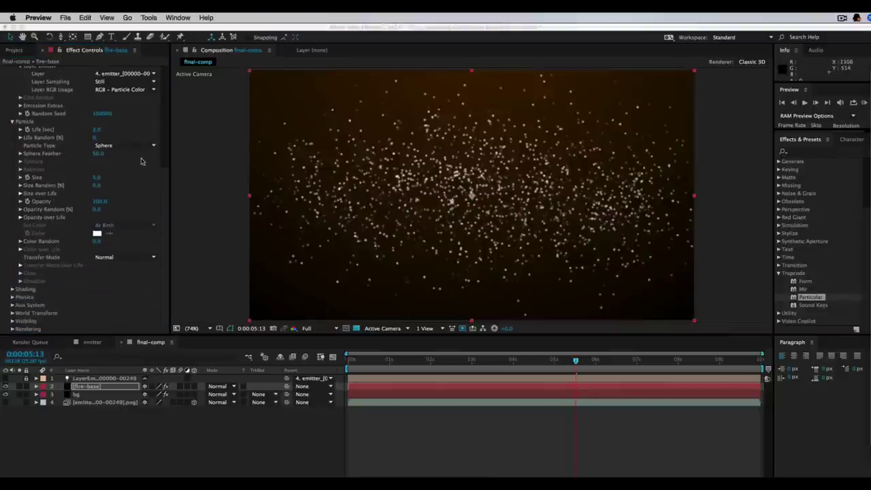
{"action": "key", "text": "super+Tab"}
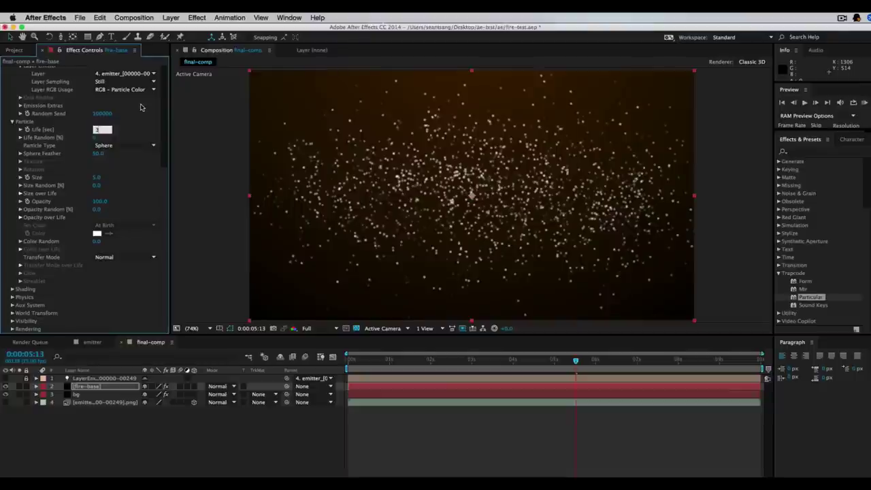
{"action": "key", "text": "Tab"}
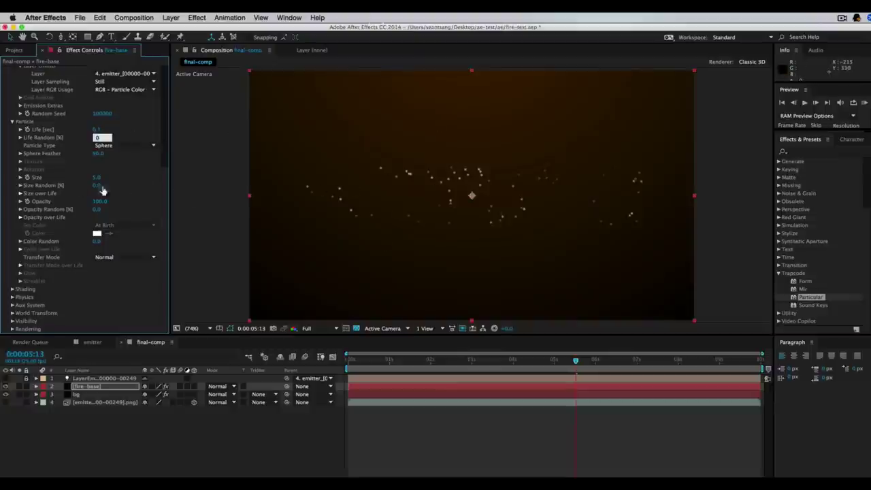
- Set the main particle Size to 0
{"action": "key", "text": "Tab"}
{"action": "key", "text": "Tab"}
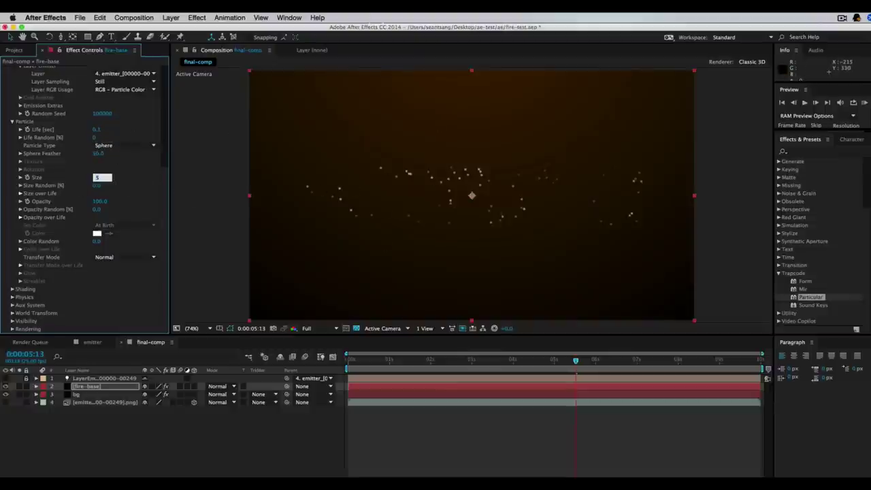
{"action": "type", "text": "0"}
{"action": "key", "text": "Tab"}
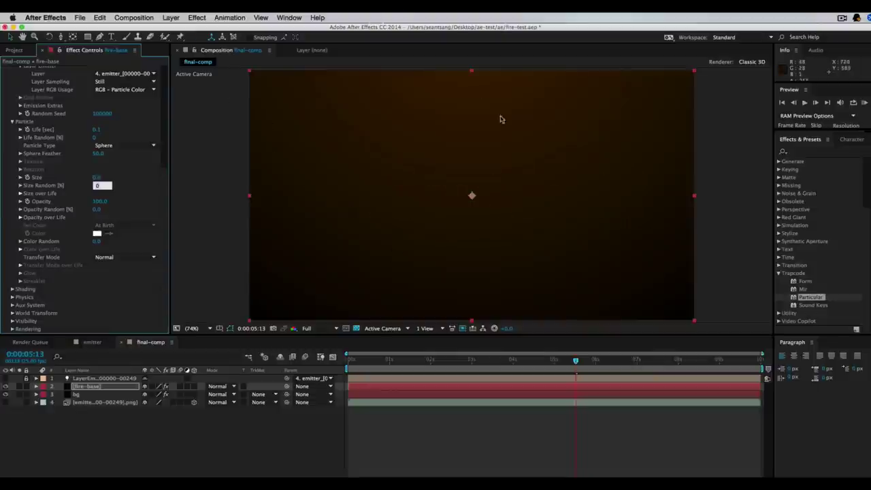
{"action": "key", "text": "Return"}
- Expand the Aux System settings and set Emit to Continously
{"action": "left_click", "coordinate": [12, 306]}
{"action": "scroll", "coordinate": [66, 315], "scroll_direction": "down", "scroll_amount": 5}
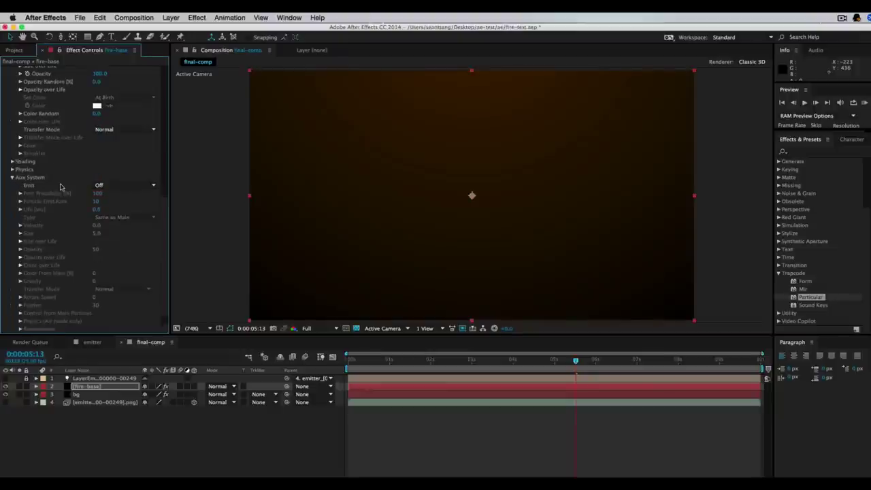
{"action": "left_click", "coordinate": [127, 185]}
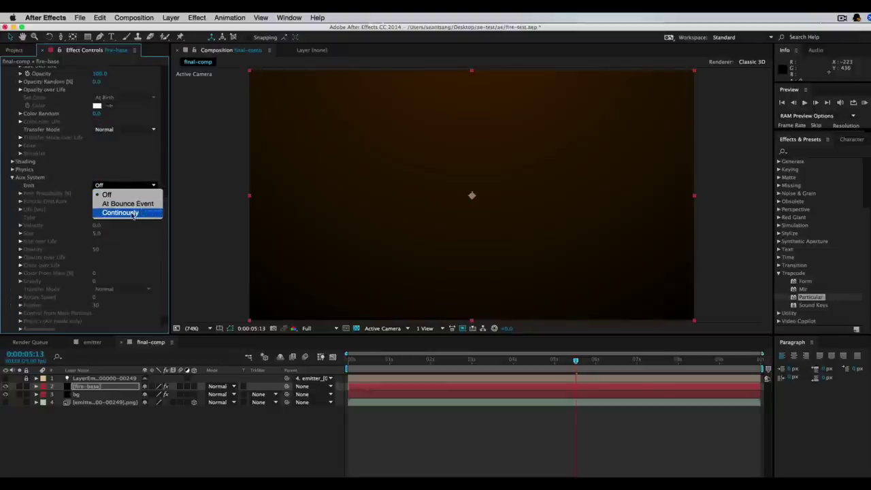
{"action": "left_click", "coordinate": [135, 214]}
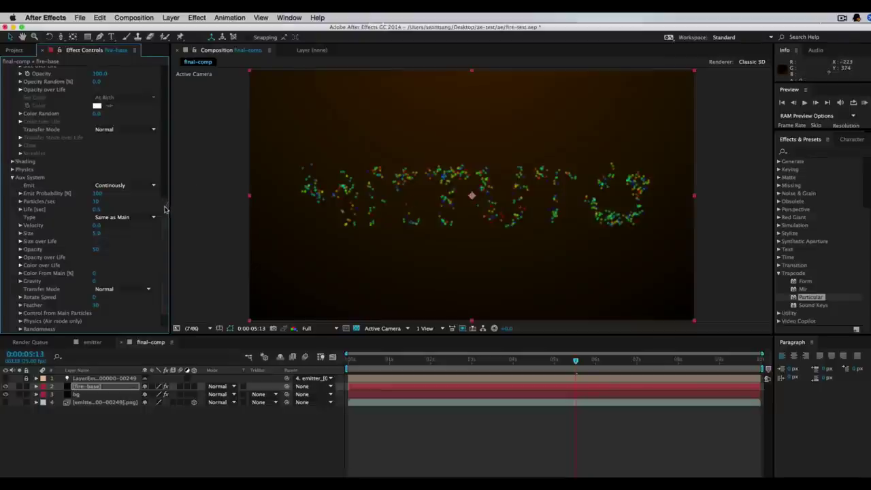
- Set the Aux System's Particles/sec to 40
{"action": "left_click_drag", "start_coordinate": [165, 211], "coordinate": [172, 48]}
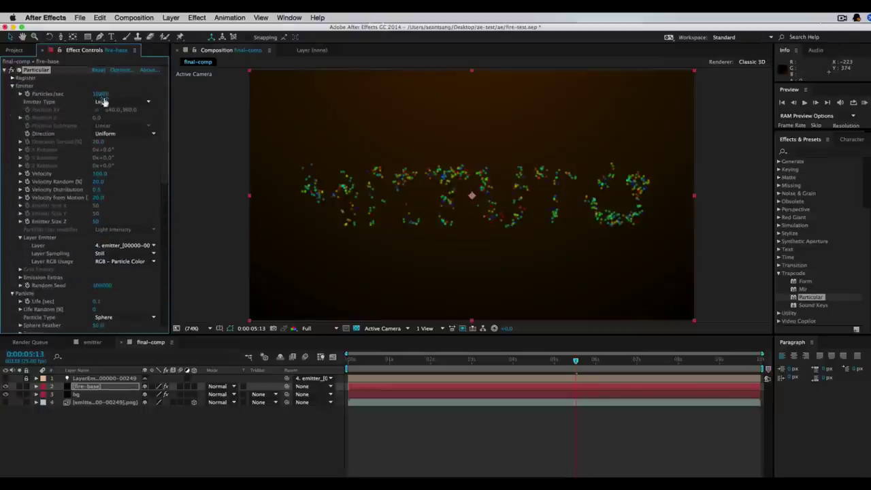
{"action": "left_click_drag", "start_coordinate": [163, 127], "coordinate": [157, 277]}
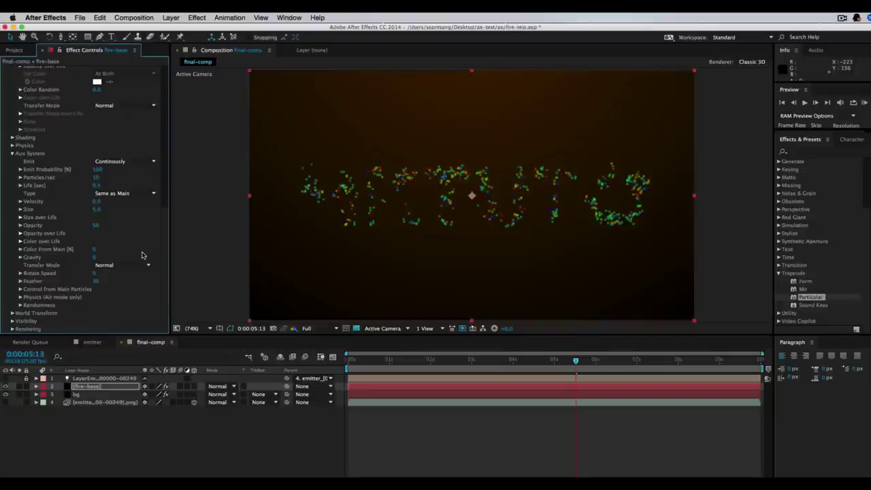
{"action": "key", "text": "super+Tab"}
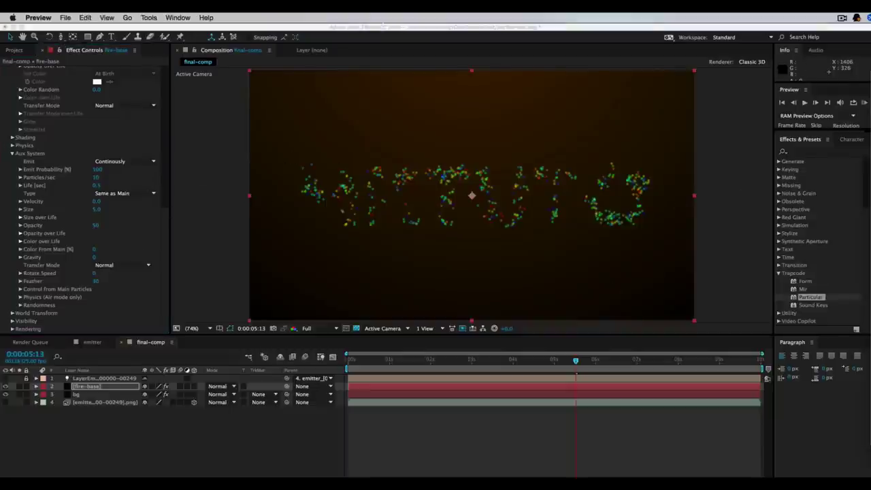
{"action": "left_click", "coordinate": [99, 182]}
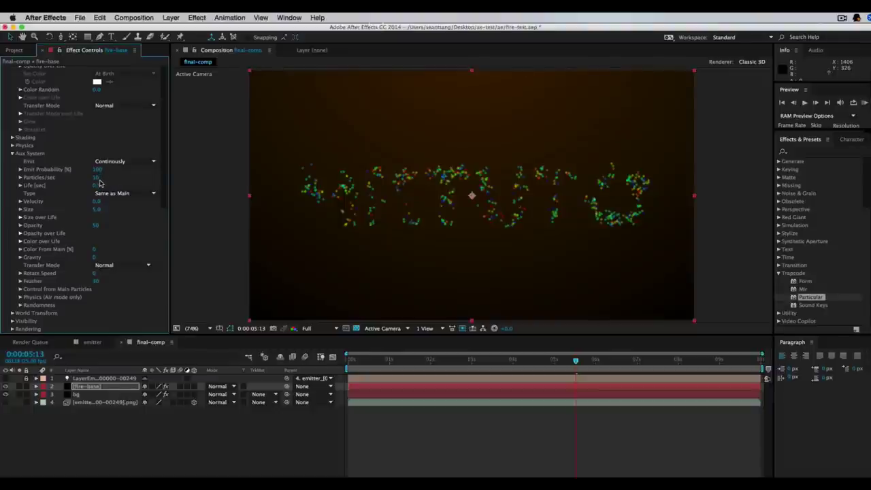
{"action": "left_click", "coordinate": [107, 178]}
{"action": "type", "text": "40"}
{"action": "key", "text": "Tab"}
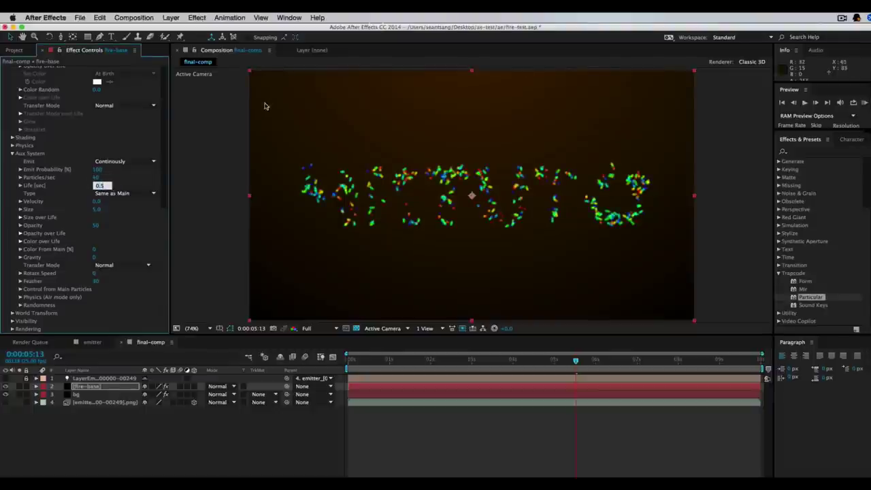
{"action": "key", "text": "Return"}
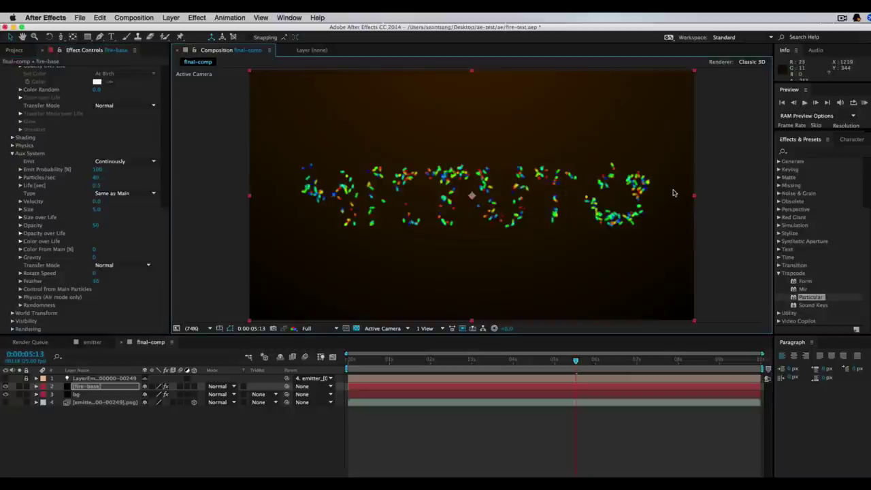
- Set the Aux System's Life to 0.1 seconds
{"action": "key", "text": "slash"}
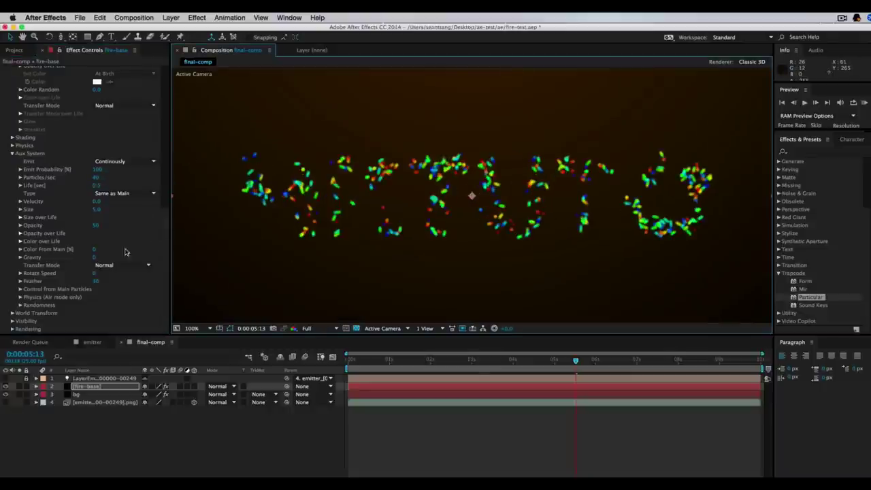
{"action": "left_click", "coordinate": [99, 185]}
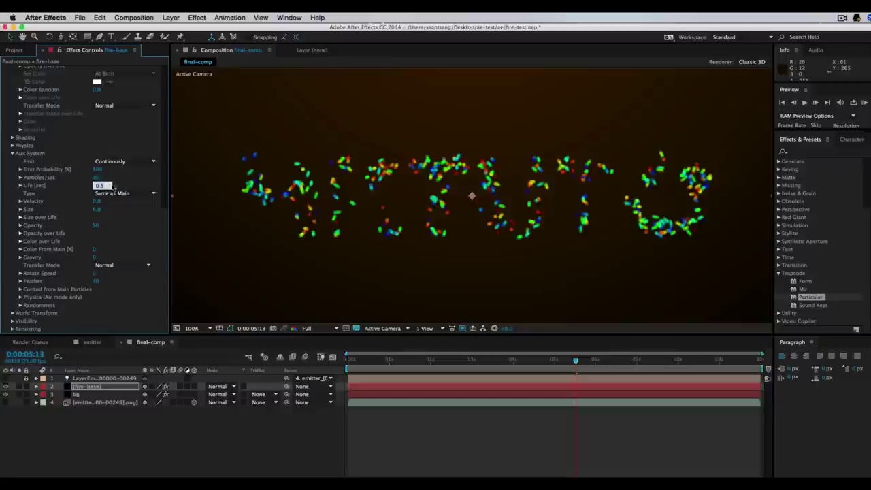
{"action": "type", "text": "1"}
{"action": "key", "text": "Tab"}
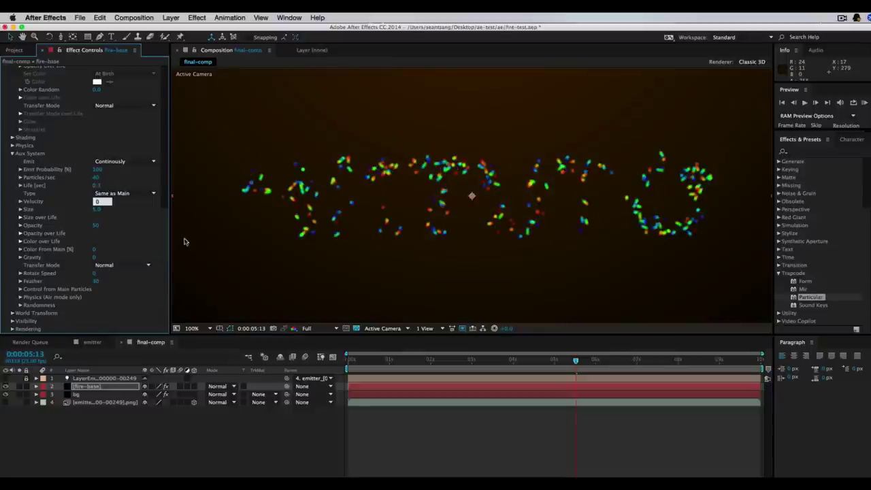
- Set the Aux System's Velocity to 14 and Size to 1.2, keeping Opacity at 50
{"action": "left_click", "coordinate": [103, 202]}
{"action": "type", "text": "14"}
{"action": "key", "text": "Tab"}
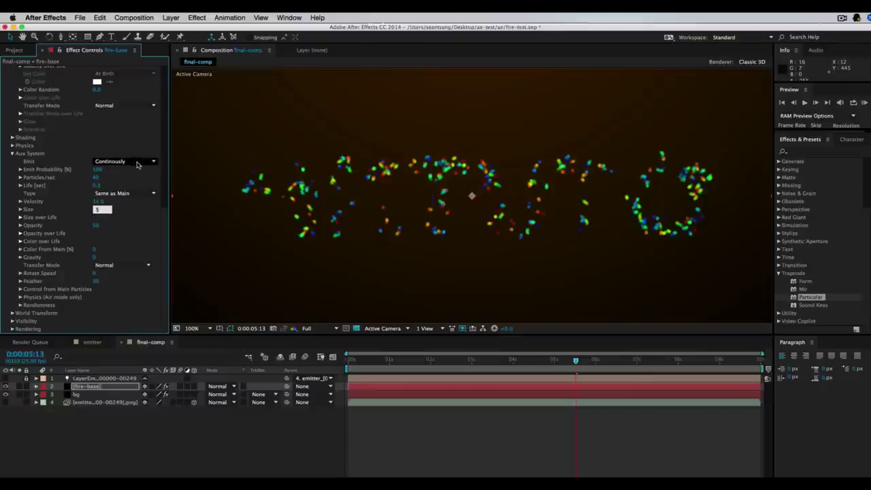
{"action": "type", "text": "1.2"}
{"action": "key", "text": "Tab"}
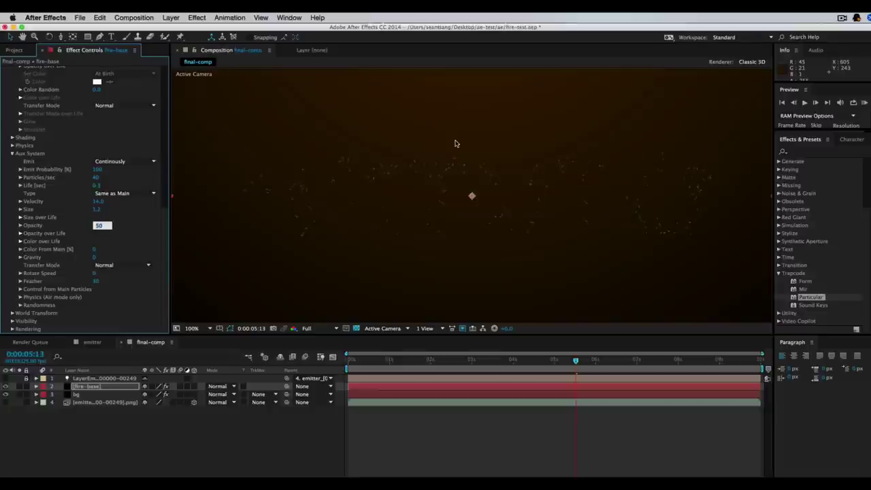
{"action": "key", "text": "Return"}
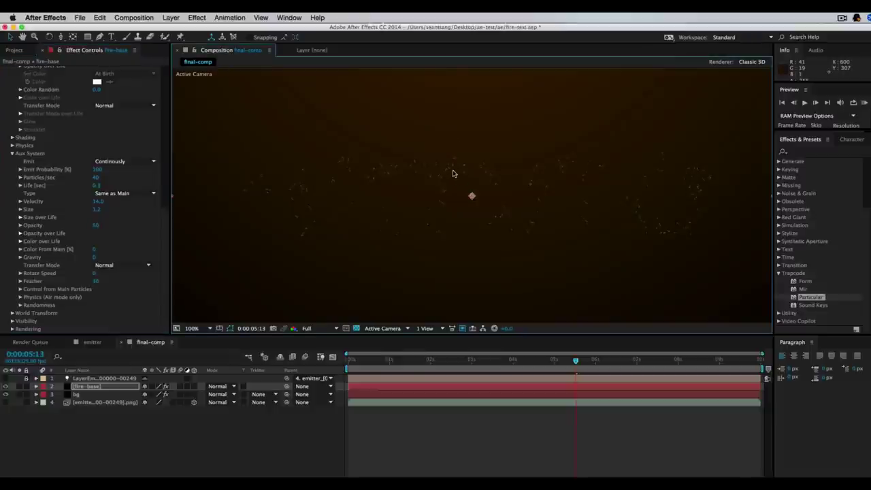
{"action": "key", "text": "period"}
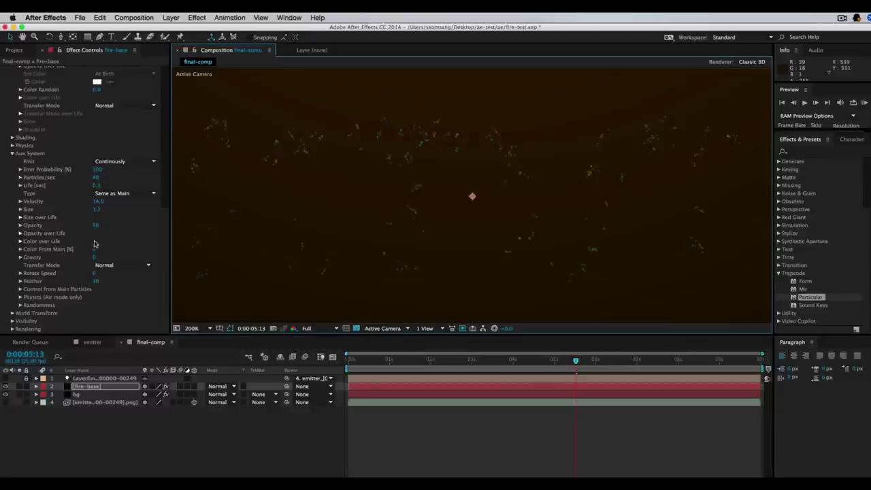
- Expand the Aux System's Color over Life, Size over Life and Opacity over Life graphs
{"action": "left_click", "coordinate": [20, 242]}
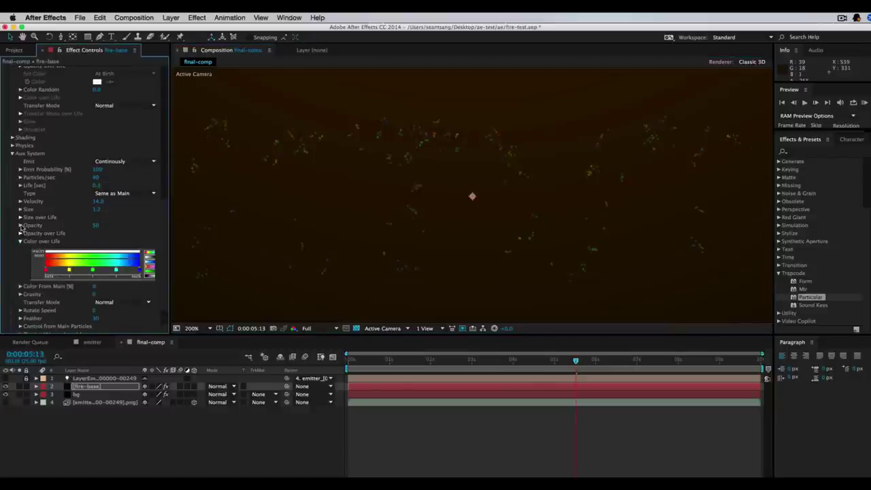
{"action": "left_click", "coordinate": [19, 217]}
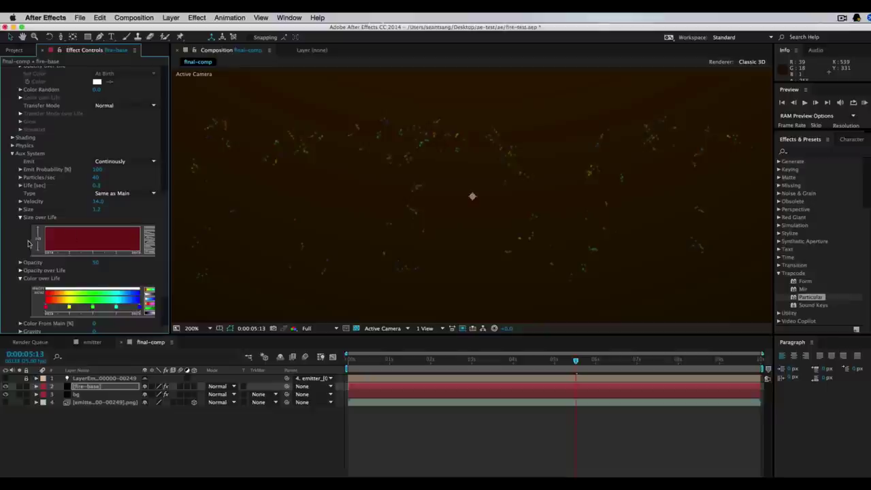
{"action": "scroll", "coordinate": [166, 203], "scroll_direction": "down", "scroll_amount": 5}
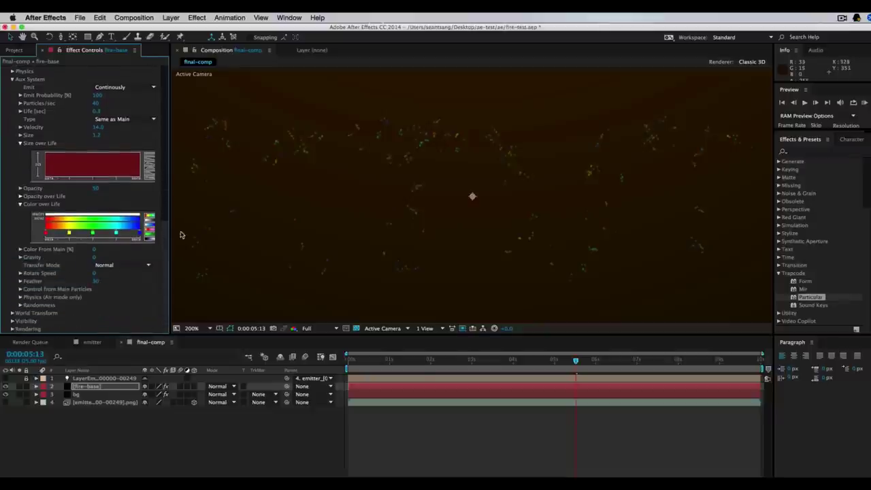
{"action": "left_click", "coordinate": [20, 196]}
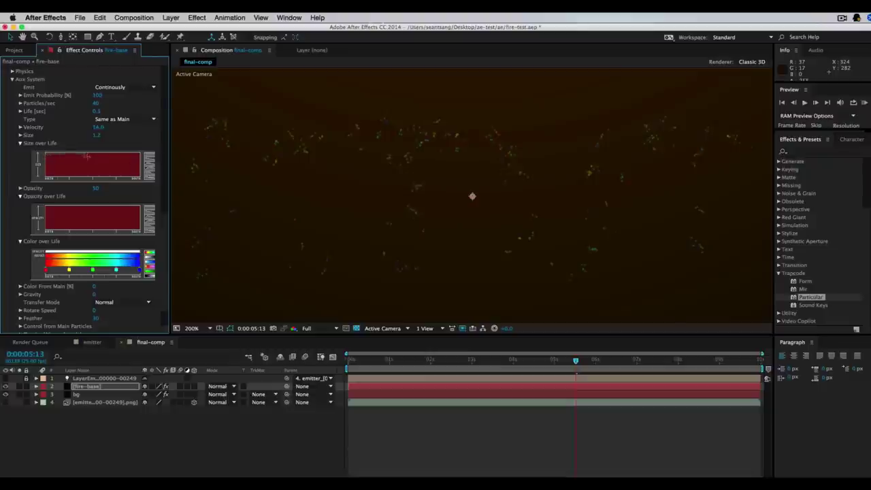
- Try a falling Size over Life curve for the auxiliary particles, and restore it to full size throughout
{"action": "left_click_drag", "start_coordinate": [86, 156], "coordinate": [141, 175]}
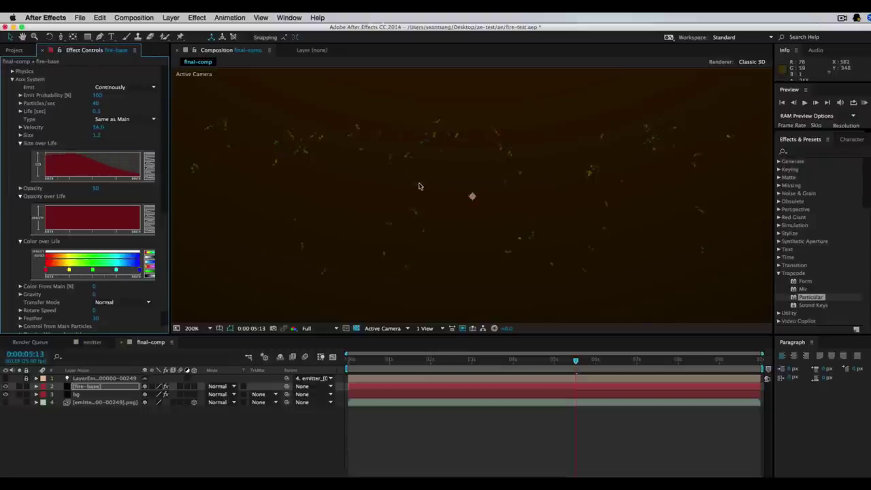
{"action": "left_click_drag", "start_coordinate": [47, 155], "coordinate": [146, 149]}
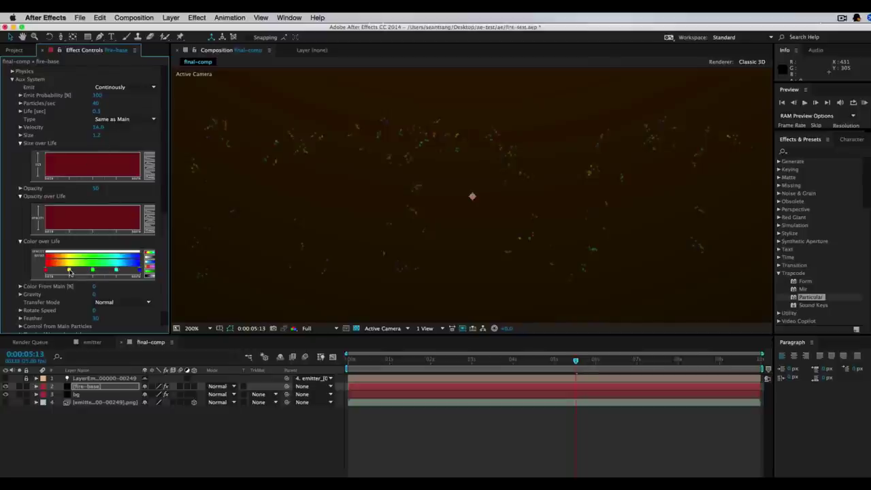
- Remove every colour stop except the blue end stop from the Aux System's Color over Life gradient
{"action": "left_click_drag", "start_coordinate": [69, 271], "coordinate": [96, 322]}
{"action": "mouse_move", "coordinate": [116, 271]}
{"action": "left_mouse_down"}
{"action": "mouse_move", "coordinate": [106, 273]}
{"action": "mouse_move", "coordinate": [107, 320]}
{"action": "left_mouse_up"}
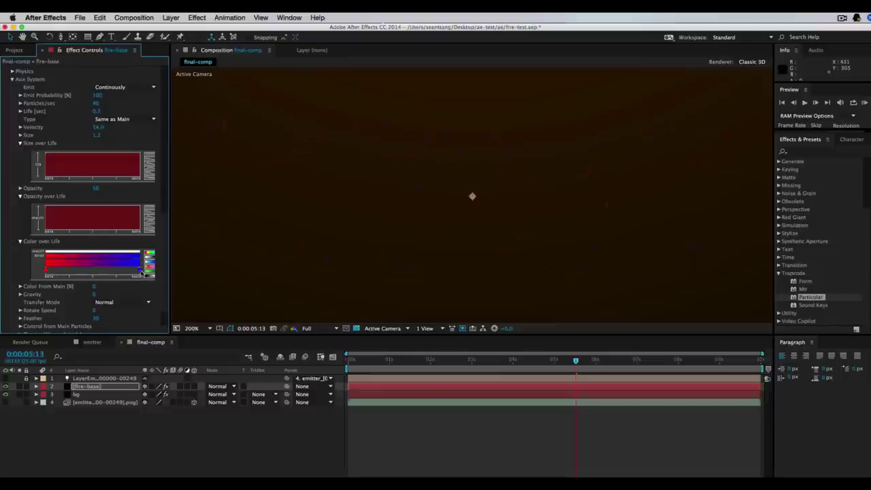
{"action": "left_click_drag", "start_coordinate": [48, 278], "coordinate": [49, 320]}
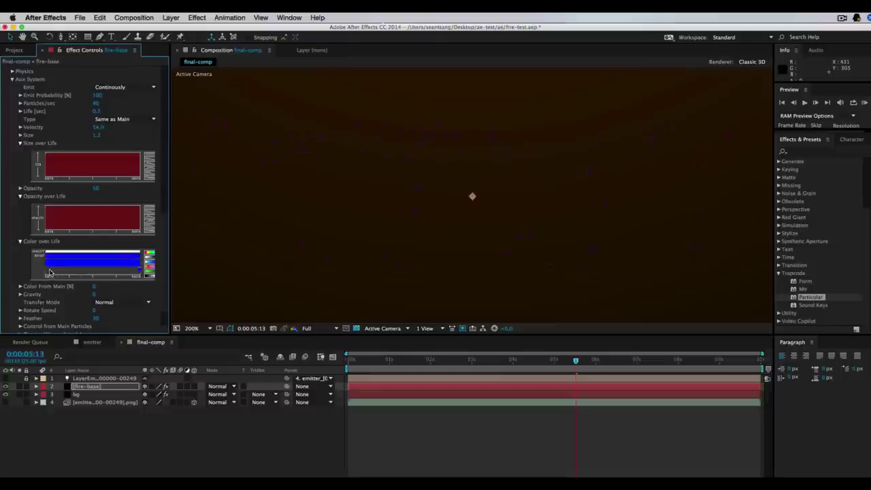
- Add a white colour stop at the birth end of the Color over Life gradient
{"action": "double_click", "coordinate": [46, 272]}
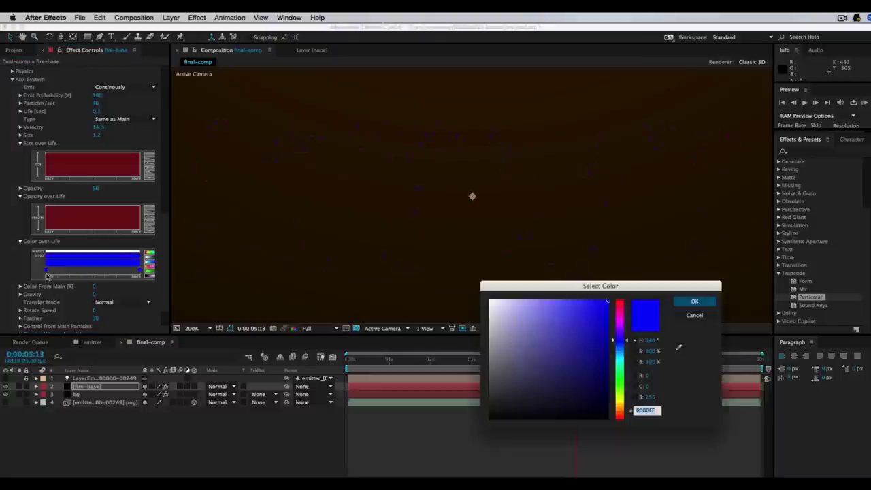
{"action": "left_click_drag", "start_coordinate": [620, 361], "coordinate": [619, 404]}
{"action": "left_click", "coordinate": [498, 292]}
{"action": "left_click", "coordinate": [695, 301]}
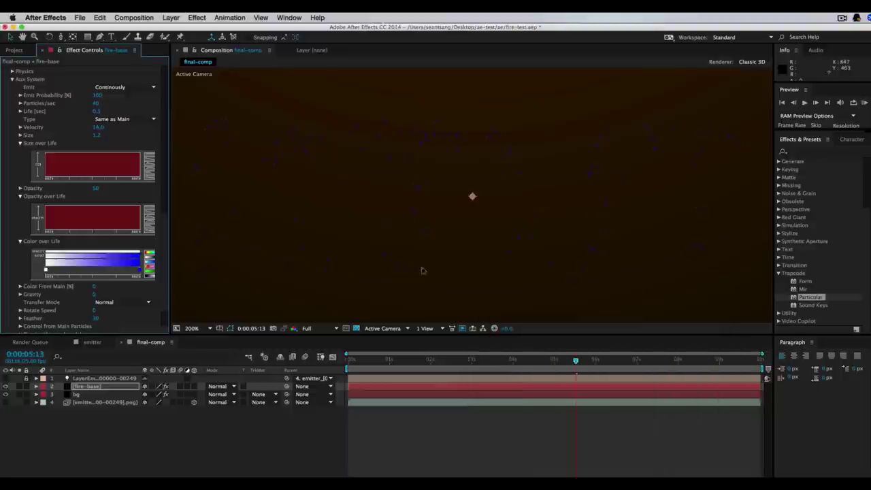
- Change the death-end stop of the Color over Life gradient to orange
{"action": "double_click", "coordinate": [140, 272]}
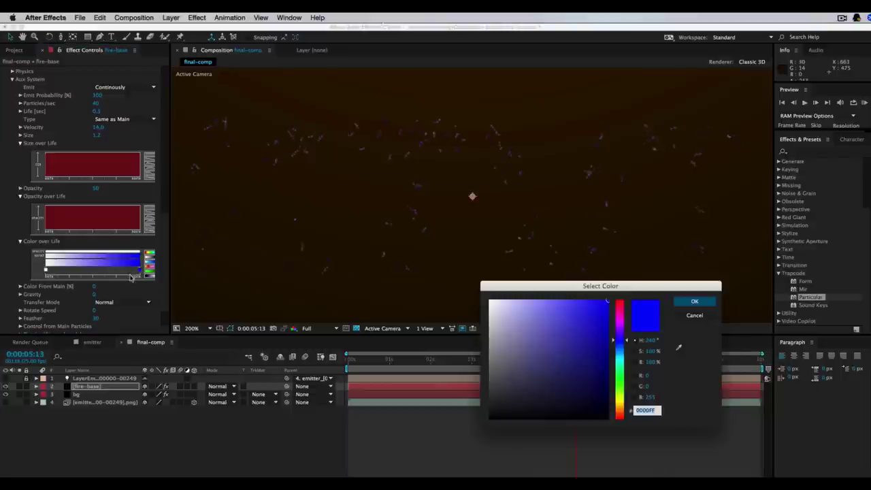
{"action": "left_click", "coordinate": [620, 348]}
{"action": "left_click_drag", "start_coordinate": [627, 386], "coordinate": [619, 410]}
{"action": "left_click", "coordinate": [695, 301]}
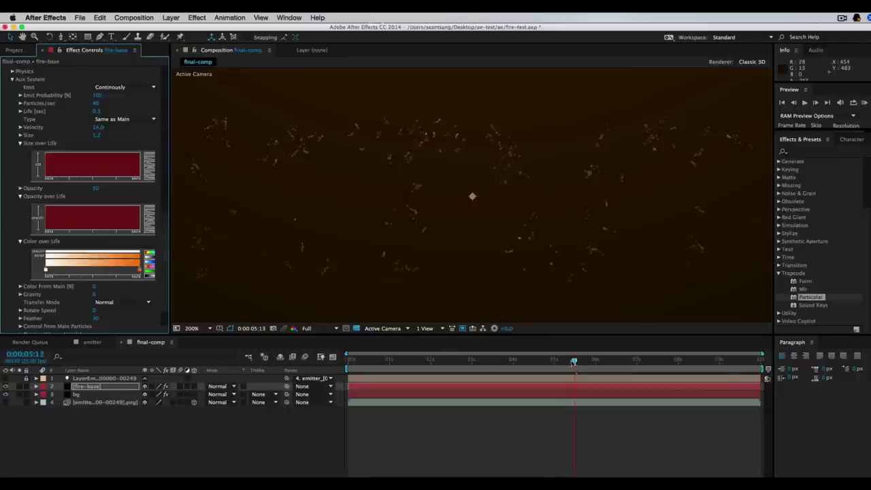
- Move the current time to 0:00:05:02 and collapse the Aux System's three over-life graphs
{"action": "left_click_drag", "start_coordinate": [576, 361], "coordinate": [558, 364]}
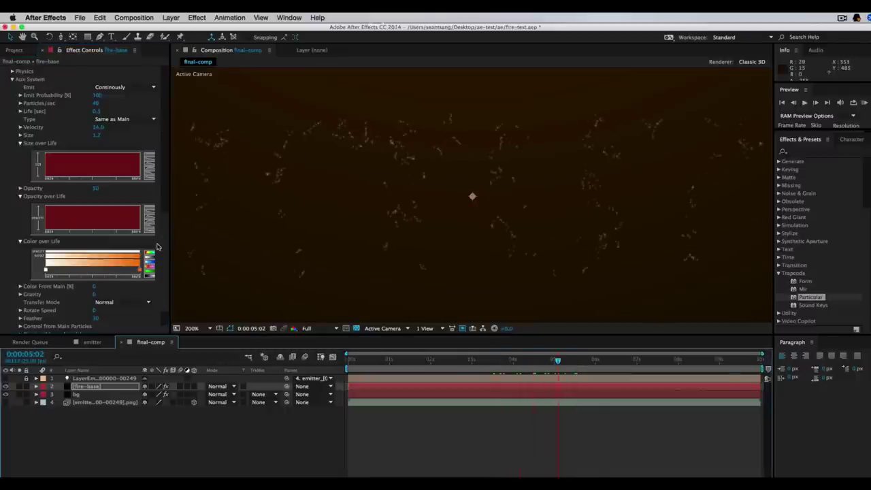
{"action": "scroll", "coordinate": [165, 230], "scroll_direction": "up", "scroll_amount": 3}
{"action": "scroll", "coordinate": [166, 230], "scroll_direction": "up", "scroll_amount": 1}
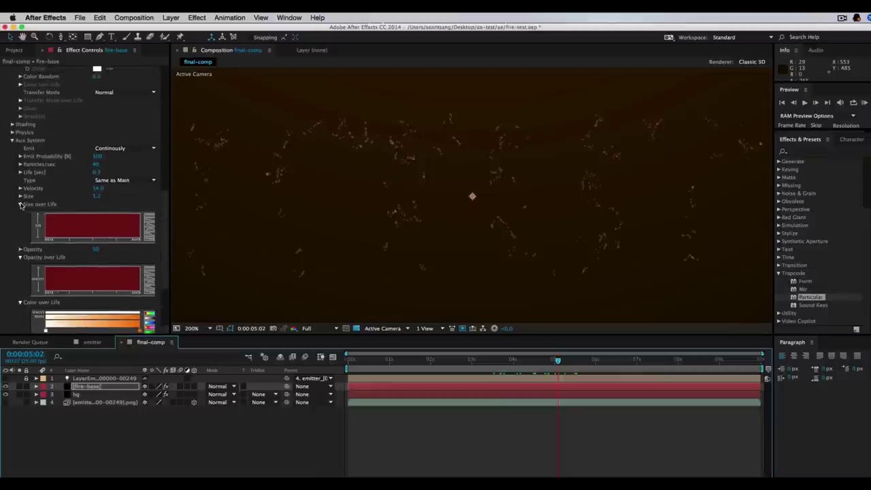
{"action": "left_click", "coordinate": [20, 204]}
{"action": "left_click", "coordinate": [20, 221]}
{"action": "left_click", "coordinate": [21, 230]}
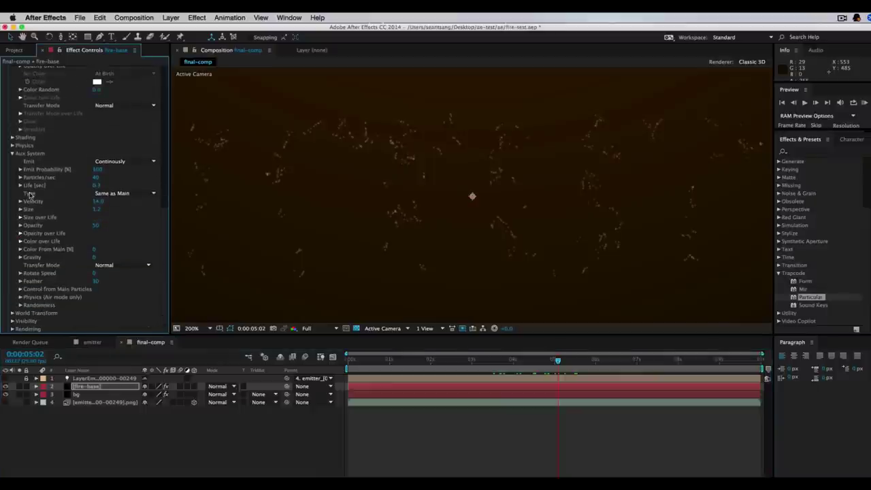
- Expand the Air settings under Particular's Physics and set Air Resistance to 2
{"action": "left_click", "coordinate": [13, 146]}
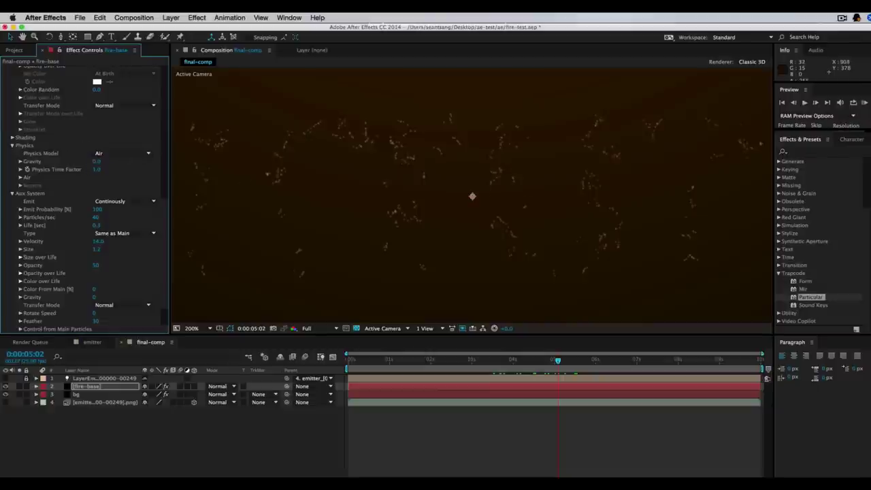
{"action": "key", "text": "super+Tab"}
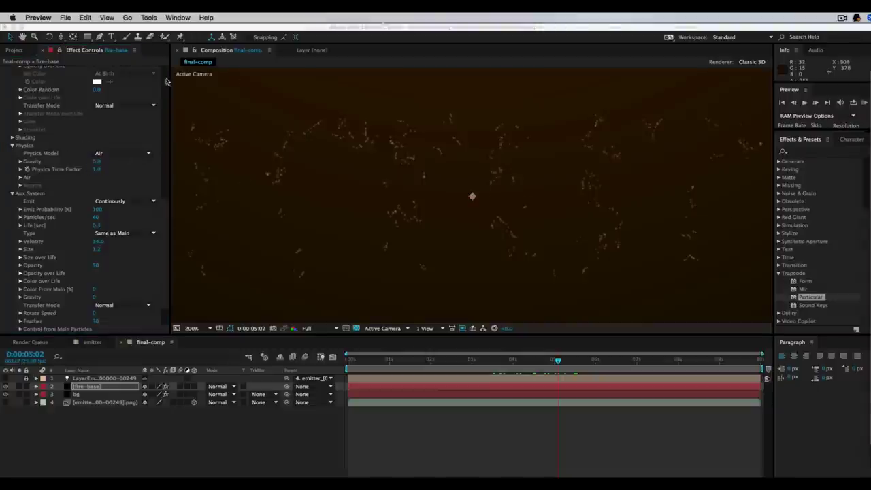
{"action": "left_click", "coordinate": [28, 182]}
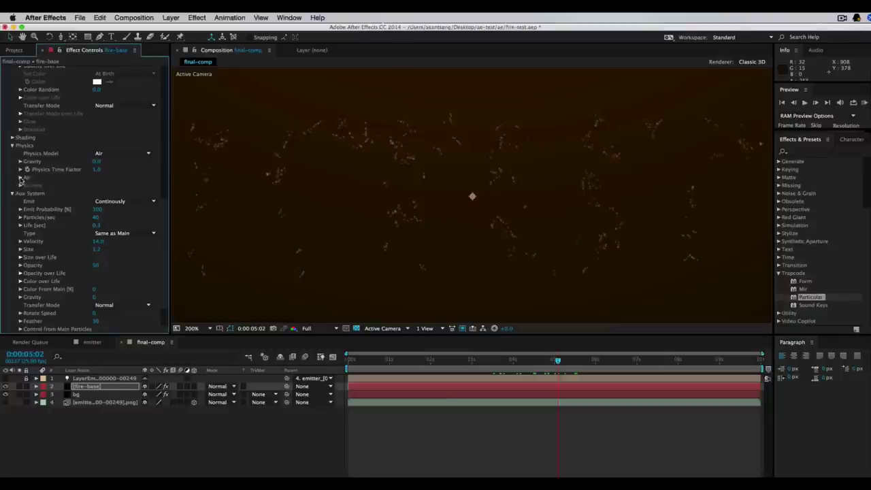
{"action": "left_click", "coordinate": [20, 178]}
{"action": "scroll", "coordinate": [167, 197], "scroll_direction": "down", "scroll_amount": 3}
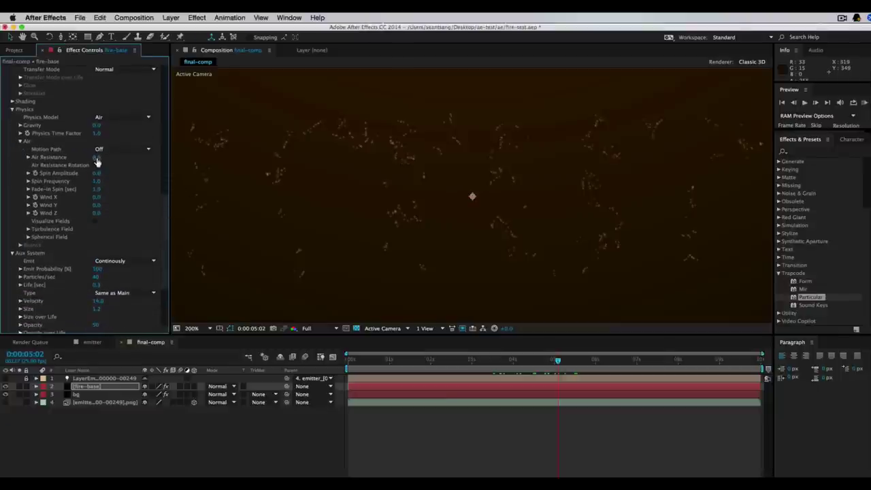
{"action": "left_click", "coordinate": [97, 157]}
{"action": "type", "text": "2"}
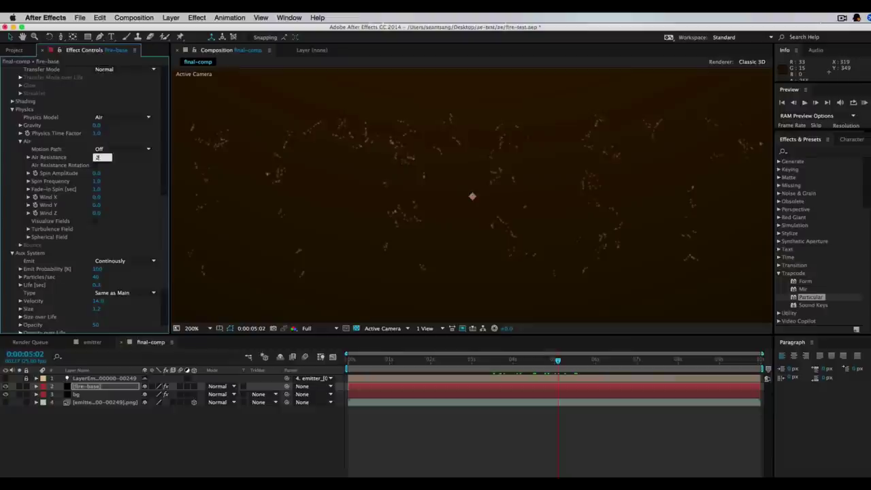
{"action": "key", "text": "Return"}
- Set the Air settings' Wind Y to -200 and Wind Z to -20
{"action": "left_click", "coordinate": [97, 205]}
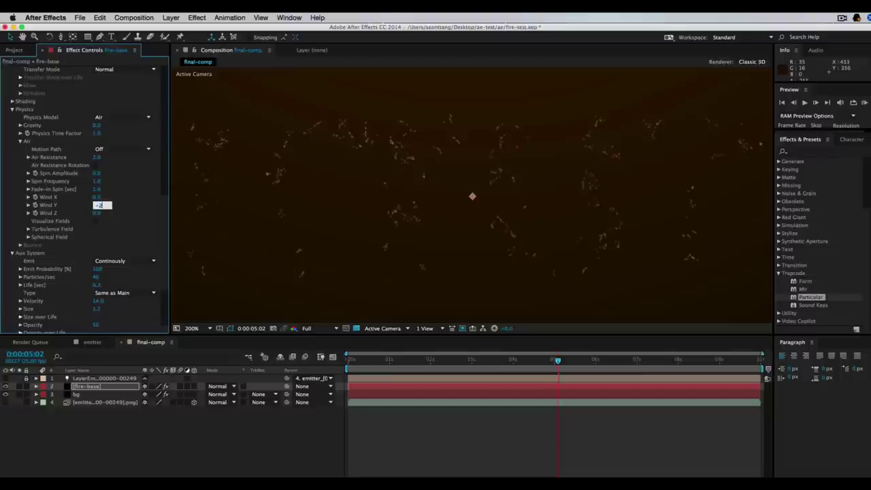
{"action": "key", "text": "Tab"}
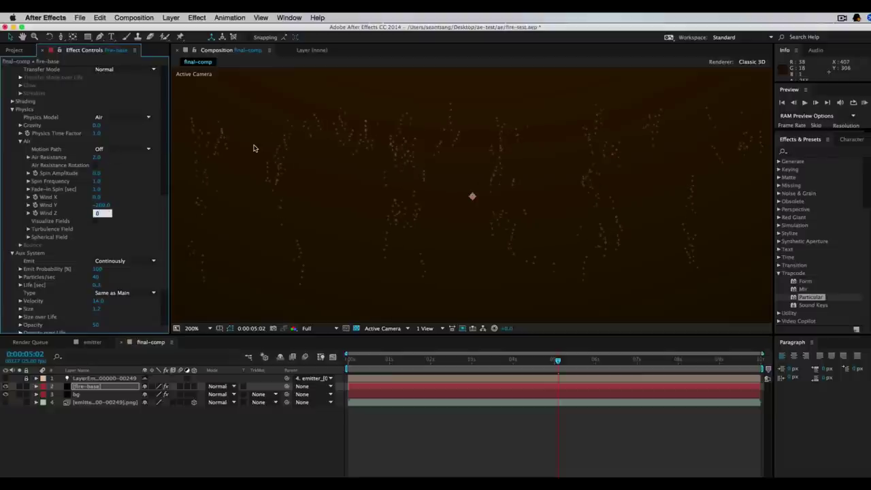
{"action": "type", "text": "-20"}
{"action": "key", "text": "Tab"}
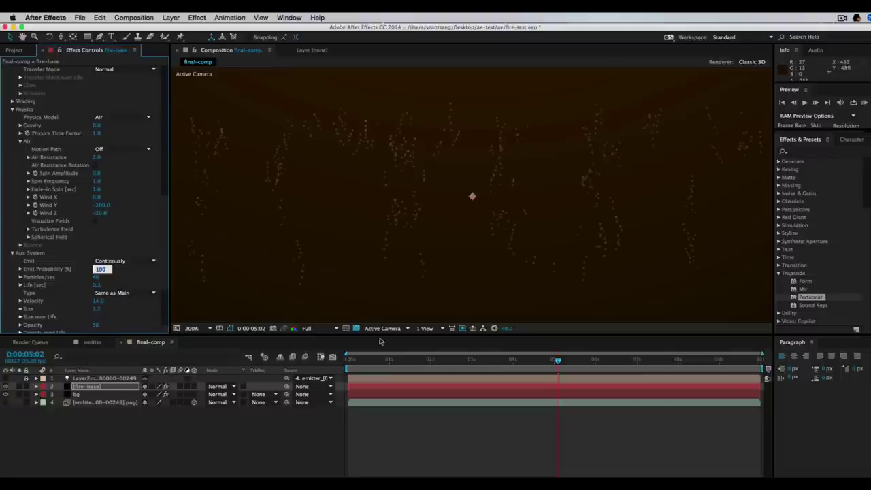
- Move the current time to 0:00:04:04 and examine the rising particles in Custom View 1 at 100% magnification
{"action": "left_click_drag", "start_coordinate": [558, 361], "coordinate": [519, 361]}
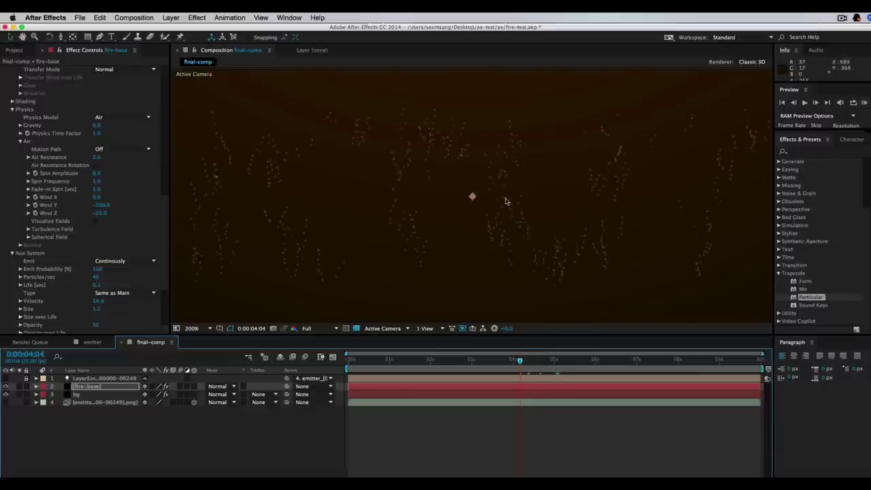
{"action": "left_click", "coordinate": [334, 328]}
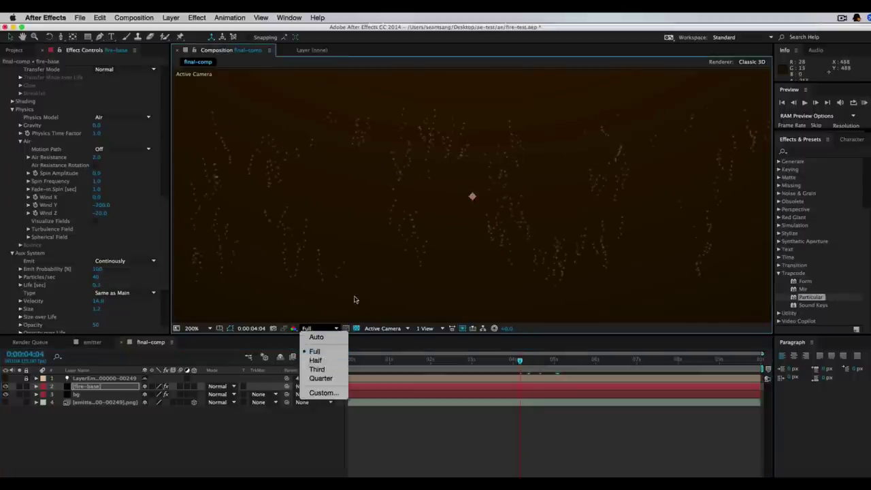
{"action": "left_click", "coordinate": [360, 328]}
{"action": "left_click", "coordinate": [386, 329]}
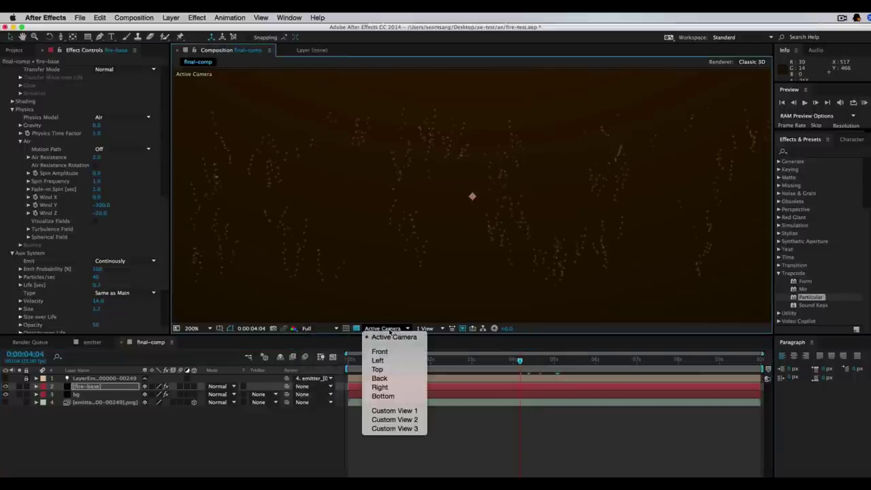
{"action": "left_click", "coordinate": [402, 411]}
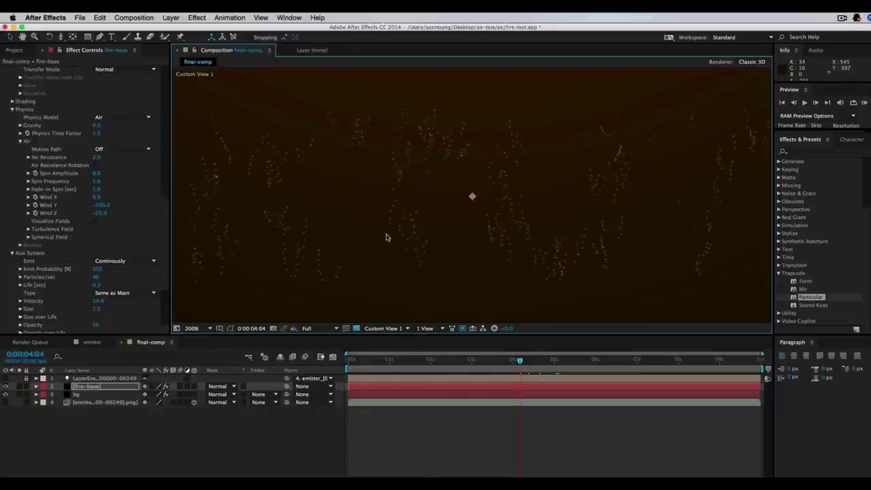
{"action": "scroll", "coordinate": [411, 253], "scroll_direction": "down", "scroll_amount": 1}
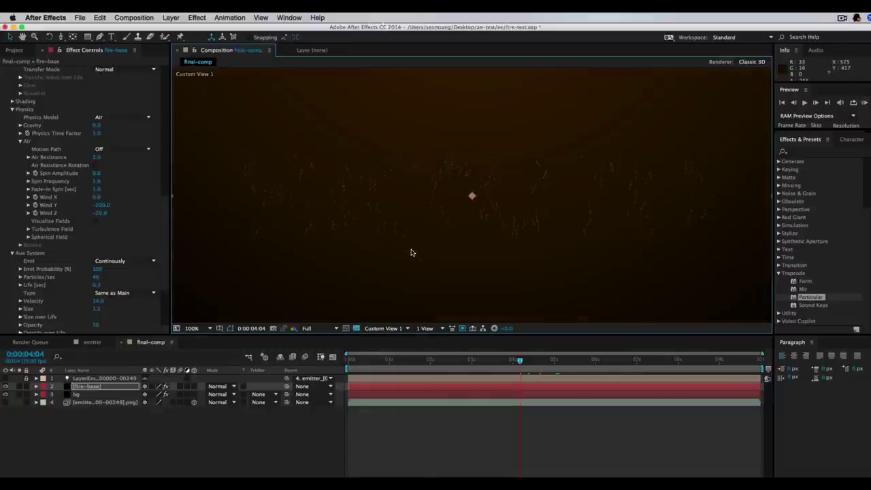
- Switch the composition to Custom View 2 and try to orbit around the particles with the camera tool
{"action": "left_click", "coordinate": [399, 330]}
{"action": "left_click", "coordinate": [393, 419]}
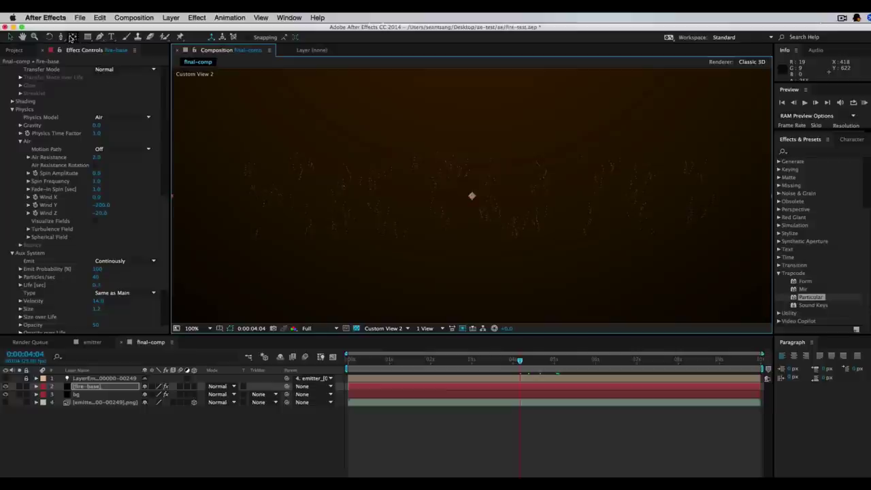
{"action": "left_click_drag", "start_coordinate": [61, 37], "coordinate": [124, 63]}
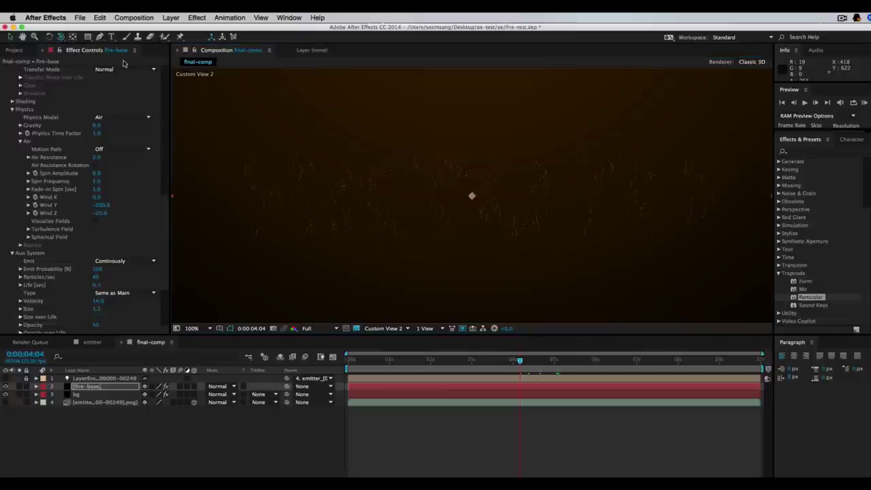
{"action": "mouse_move", "coordinate": [485, 243]}
{"action": "left_mouse_down"}
{"action": "mouse_move", "coordinate": [469, 228]}
{"action": "mouse_move", "coordinate": [554, 225]}
{"action": "mouse_move", "coordinate": [471, 236]}
{"action": "left_mouse_up"}
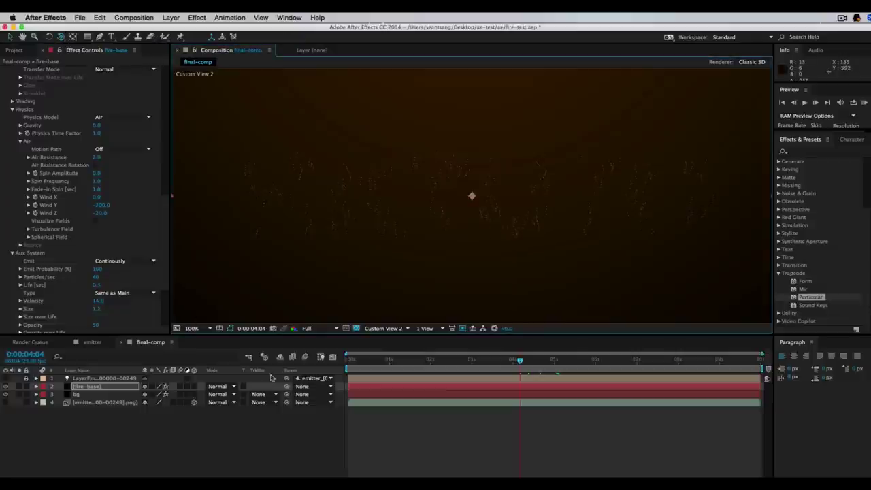
- Return to the Selection tool, set the Air settings' Wind Z to -200 and switch the composition to the Active Camera view
{"action": "left_click", "coordinate": [249, 356]}
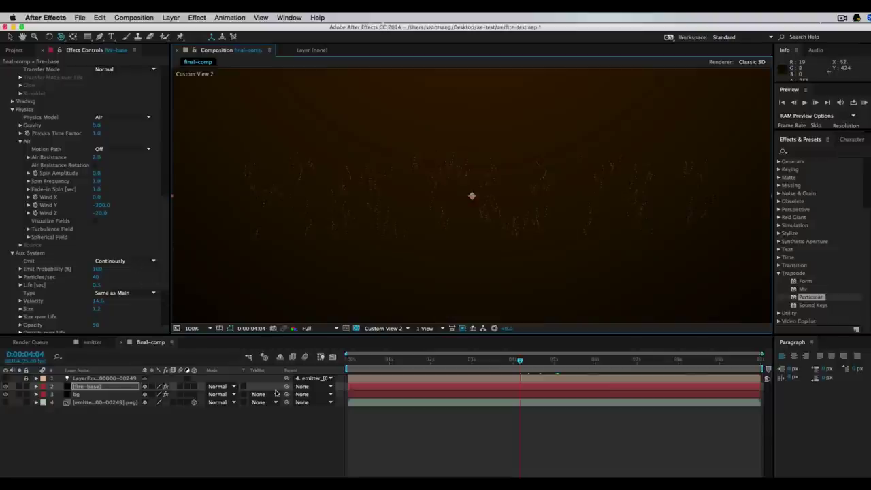
{"action": "left_click", "coordinate": [61, 38]}
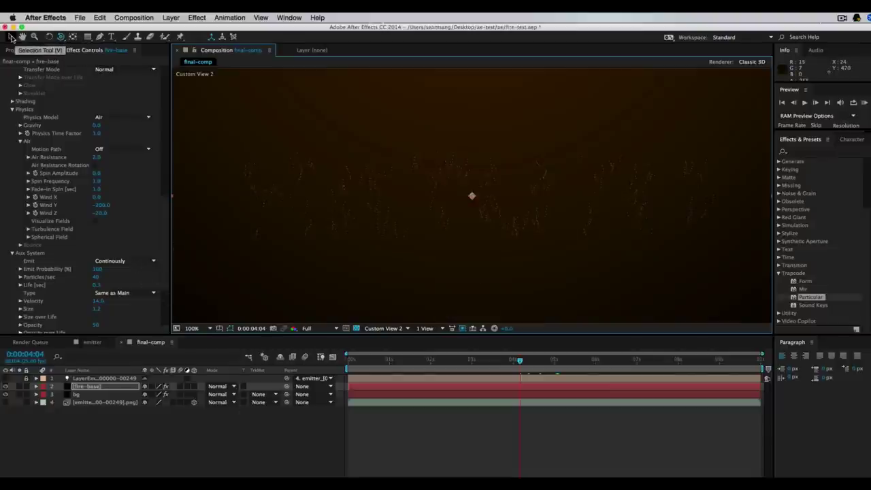
{"action": "left_click", "coordinate": [101, 213]}
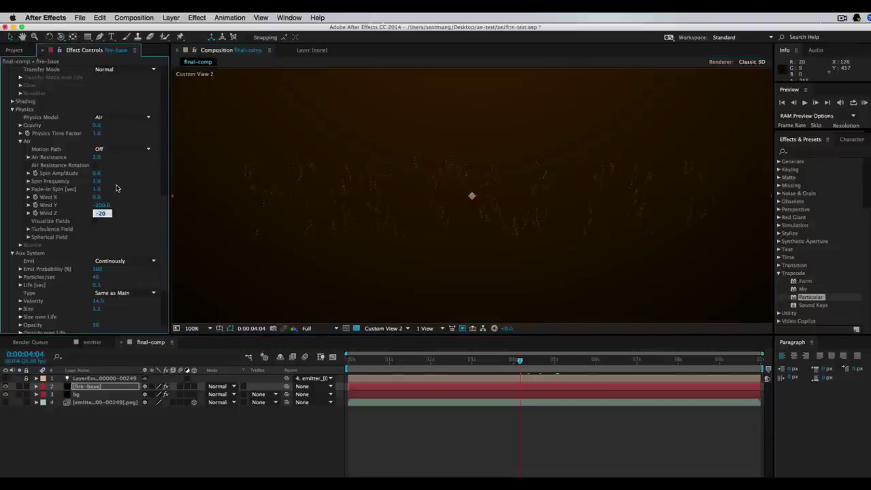
{"action": "type", "text": "-200"}
{"action": "key", "text": "Tab"}
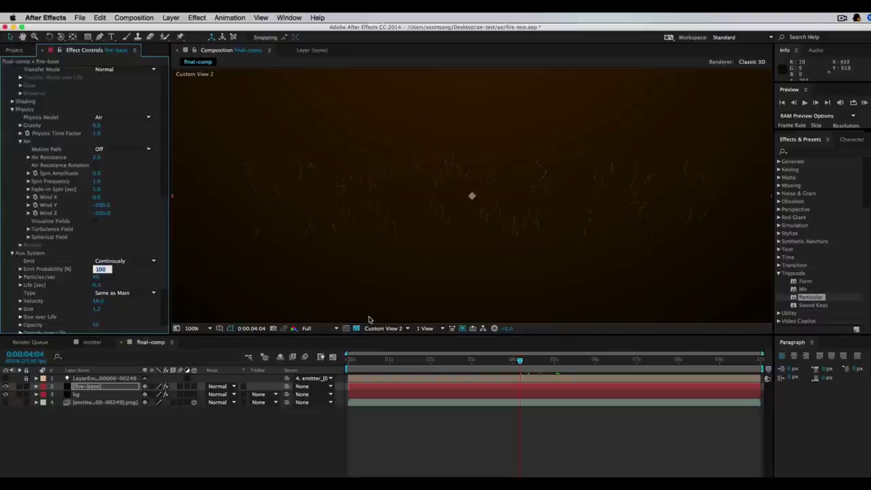
{"action": "left_click", "coordinate": [406, 329]}
{"action": "left_click", "coordinate": [394, 337]}
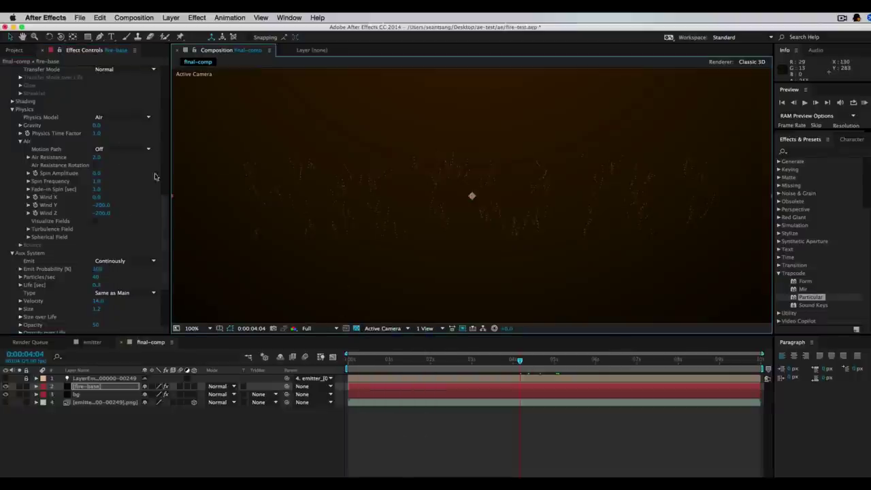
- Expand the Turbulence Field settings within Particular's Air group
{"action": "scroll", "coordinate": [165, 216], "scroll_direction": "up", "scroll_amount": 2}
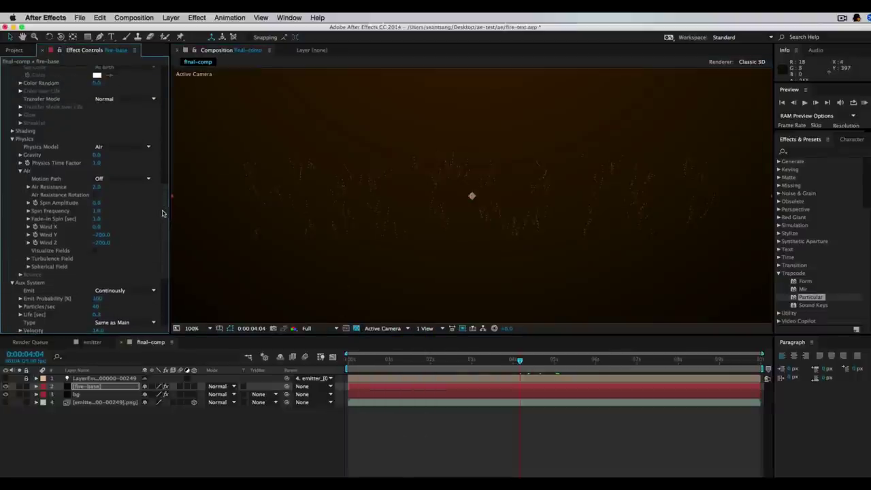
{"action": "left_click", "coordinate": [28, 259]}
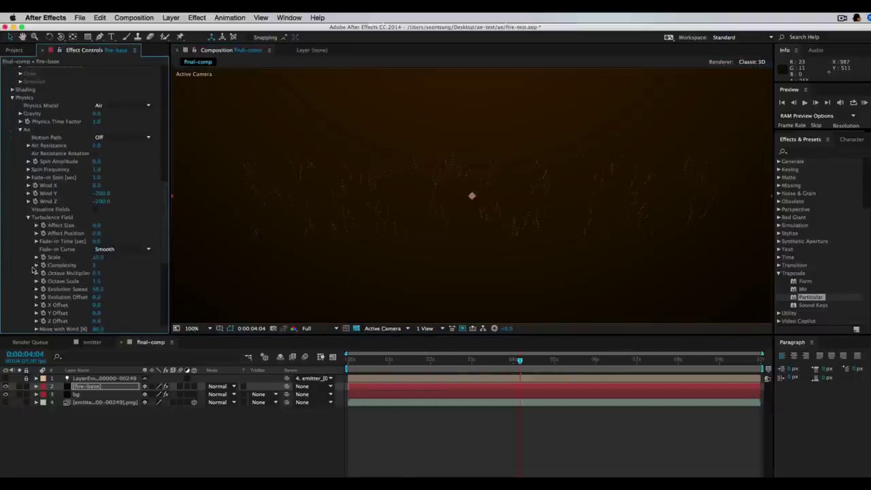
{"action": "scroll", "coordinate": [163, 244], "scroll_direction": "down", "scroll_amount": 3}
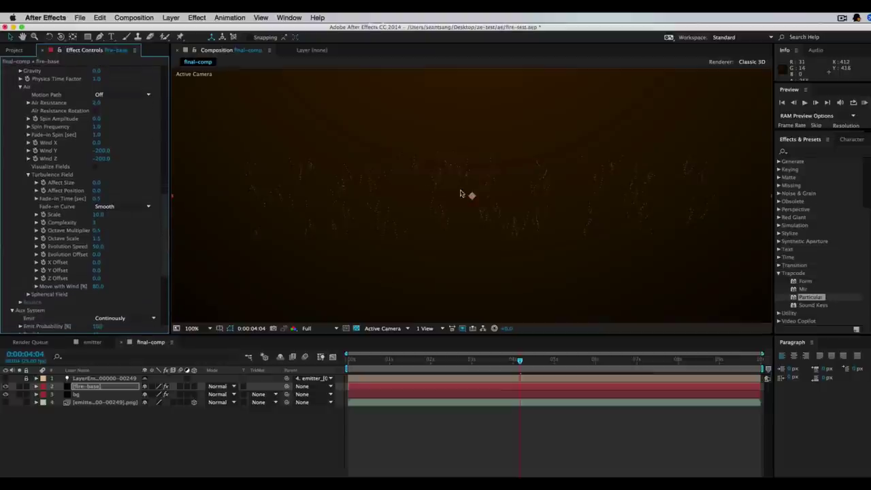
- Set the Particular emitter's Particles/sec to 100000
{"action": "scroll", "coordinate": [164, 205], "scroll_direction": "up", "scroll_amount": 10}
{"action": "scroll", "coordinate": [167, 113], "scroll_direction": "up", "scroll_amount": 5}
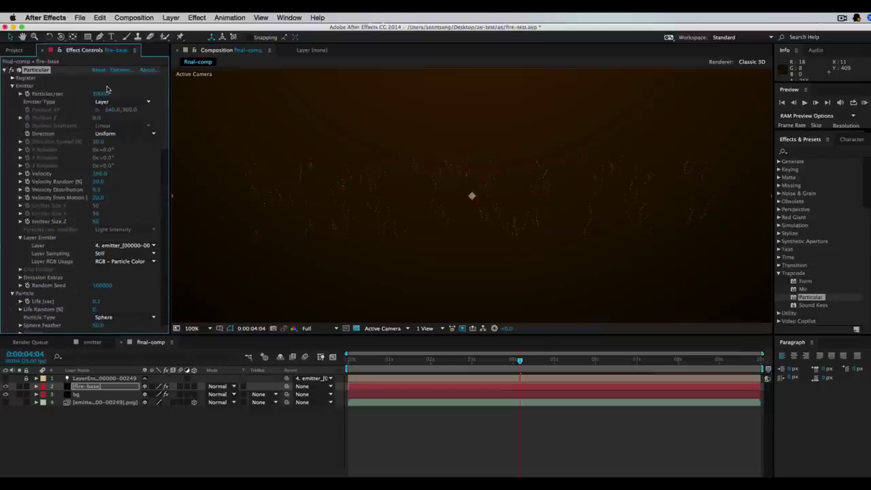
{"action": "left_click", "coordinate": [103, 94]}
{"action": "type", "text": "1000030000"}
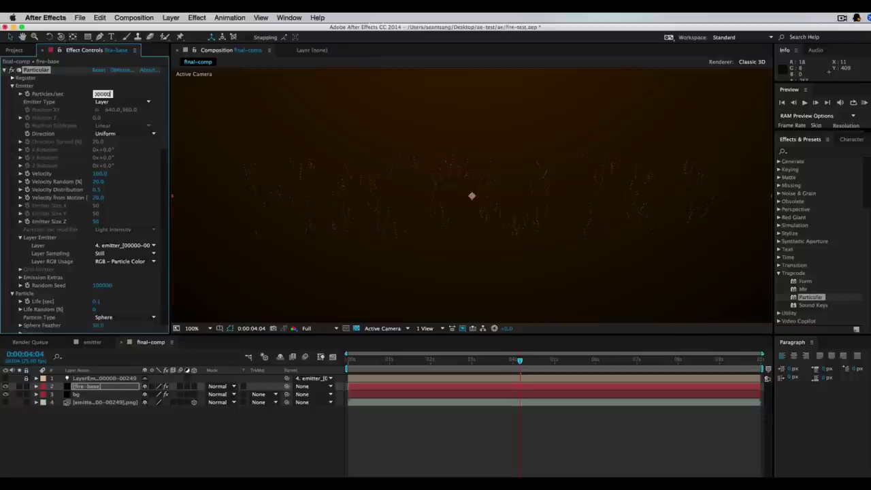
{"action": "key", "text": "Return"}
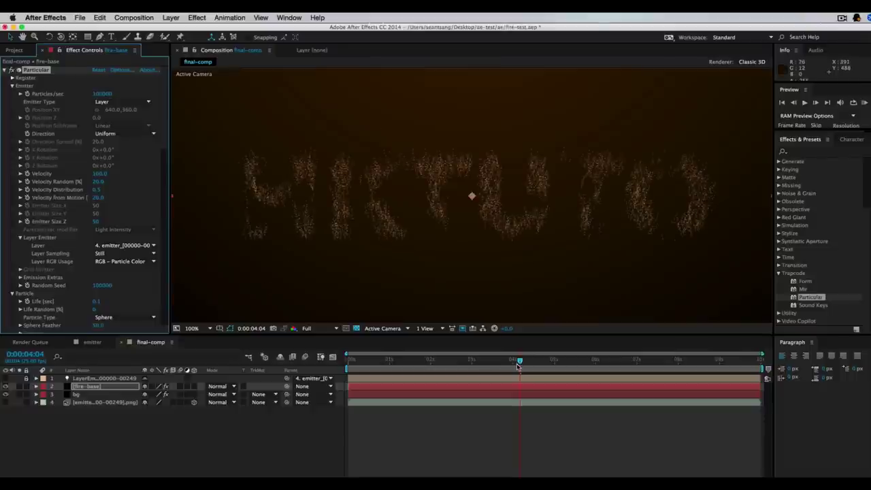
- Scrub through the composition to examine the denser particle text and park the current time at 0:00:04:10
{"action": "left_click_drag", "start_coordinate": [519, 361], "coordinate": [430, 363]}
{"action": "left_click_drag", "start_coordinate": [395, 363], "coordinate": [721, 372]}
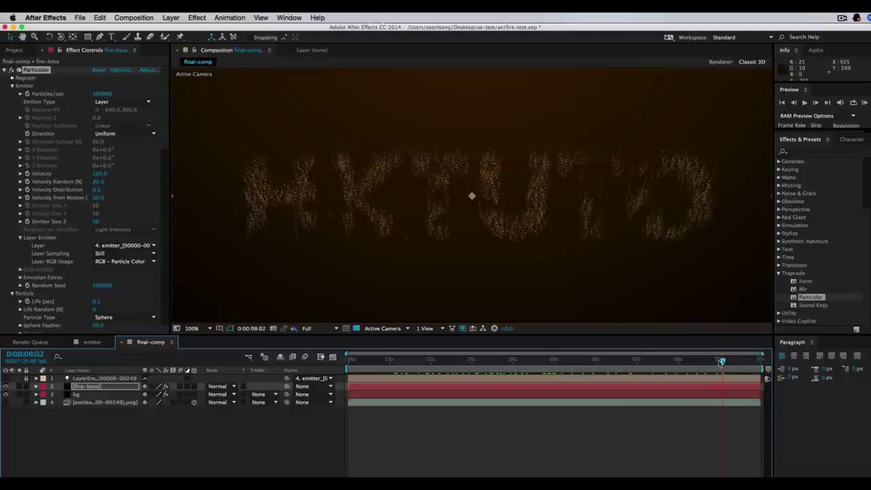
{"action": "left_click_drag", "start_coordinate": [722, 361], "coordinate": [550, 361]}
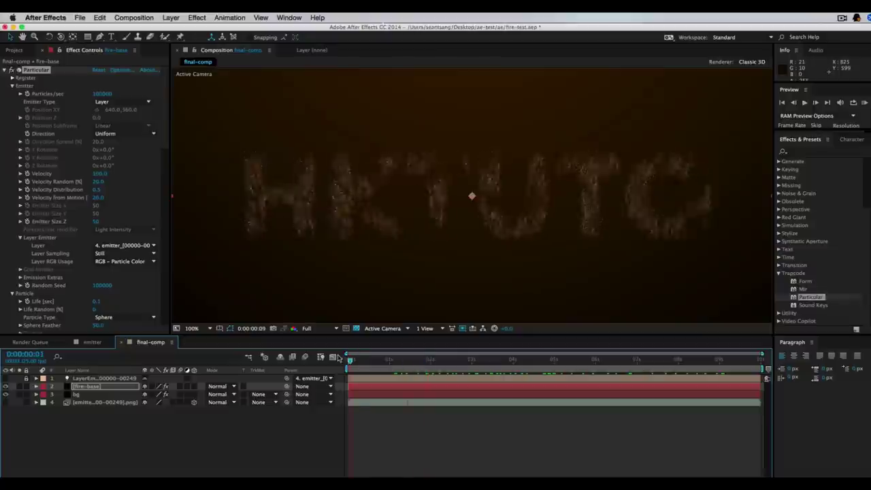
{"action": "left_click", "coordinate": [530, 359]}
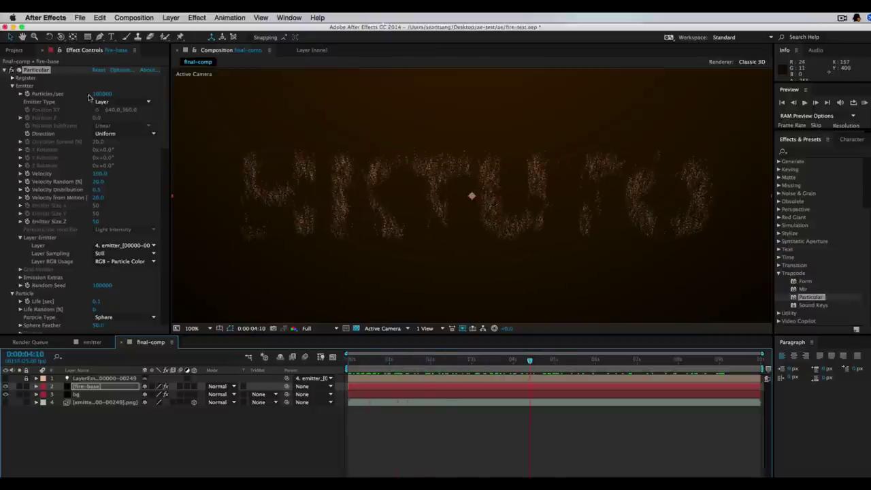
- Collapse the Emitter settings and set the Turbulence Field's Affect Position to 10
{"action": "left_click", "coordinate": [11, 86]}
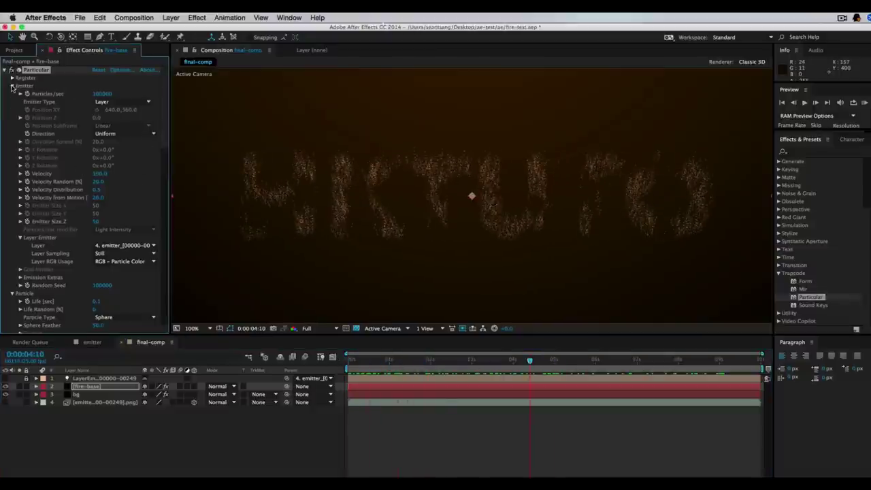
{"action": "scroll", "coordinate": [165, 189], "scroll_direction": "down", "scroll_amount": 10}
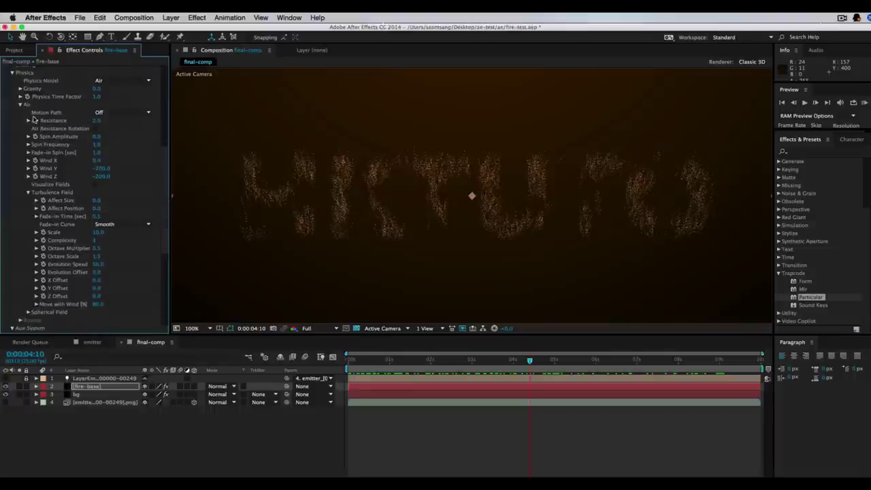
{"action": "left_click", "coordinate": [97, 209]}
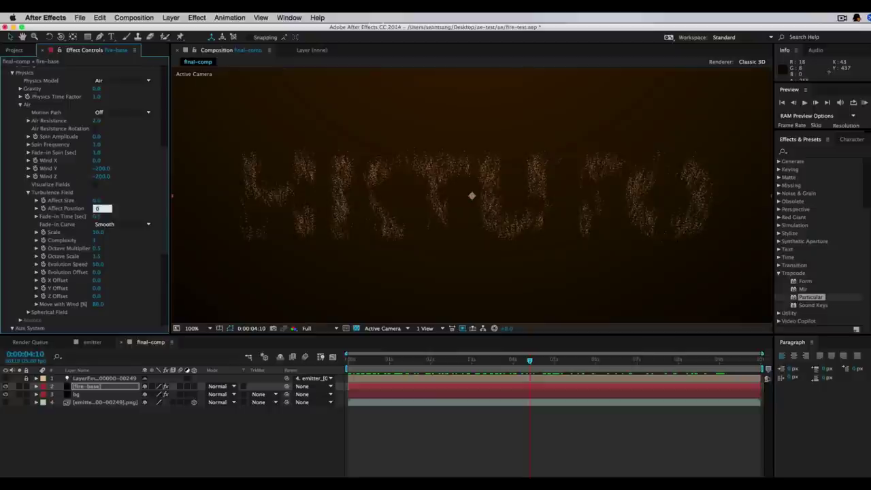
{"action": "type", "text": "10"}
{"action": "key", "text": "Tab"}
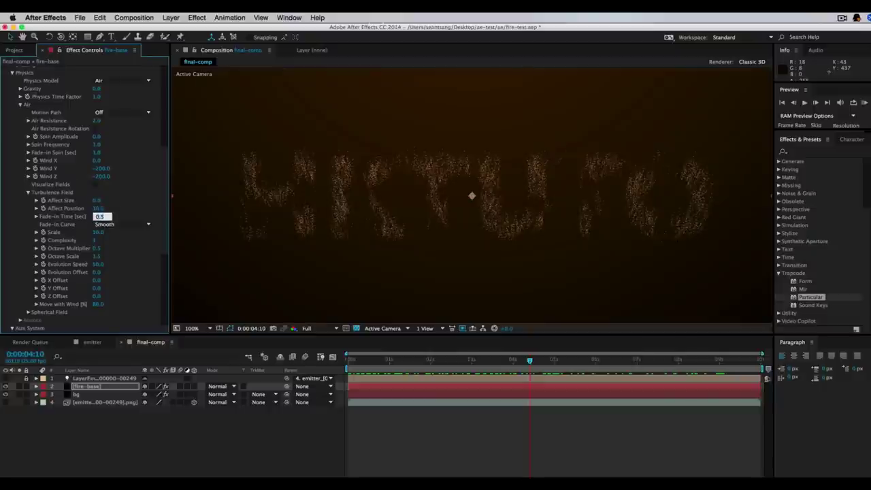
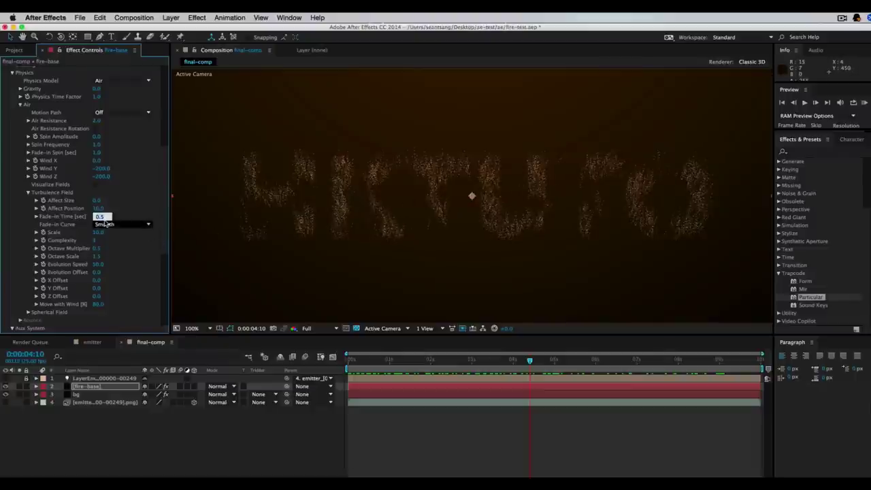
- Set the Turbulence Field's Fade-in Time to 0.2 seconds and check the range of Move with Wind
{"action": "key", "text": "BackSpace"}
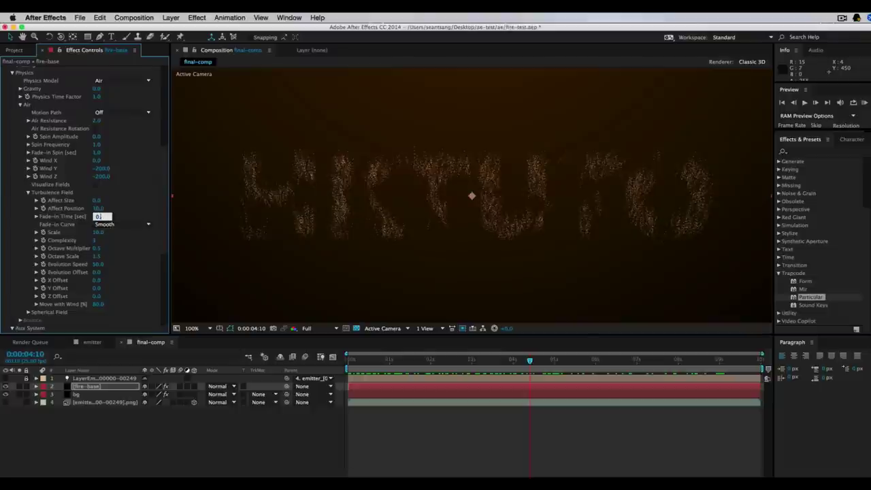
{"action": "type", "text": "2"}
{"action": "key", "text": "Tab"}
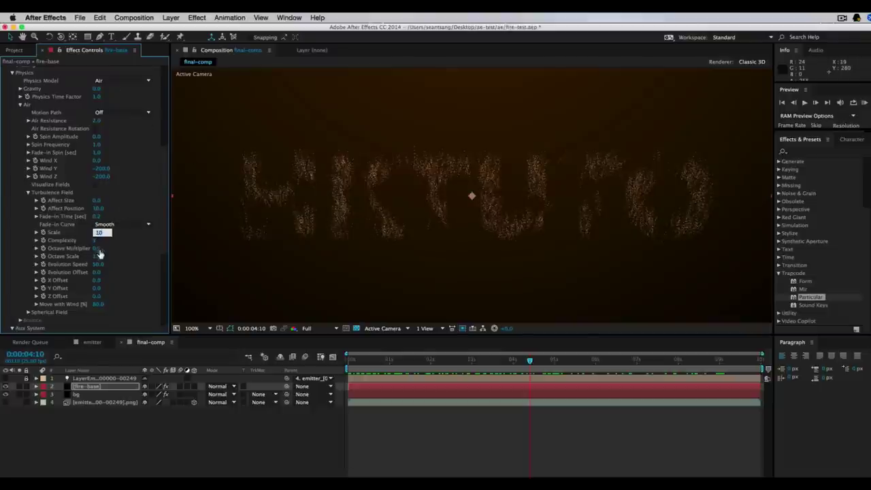
{"action": "left_click", "coordinate": [36, 305]}
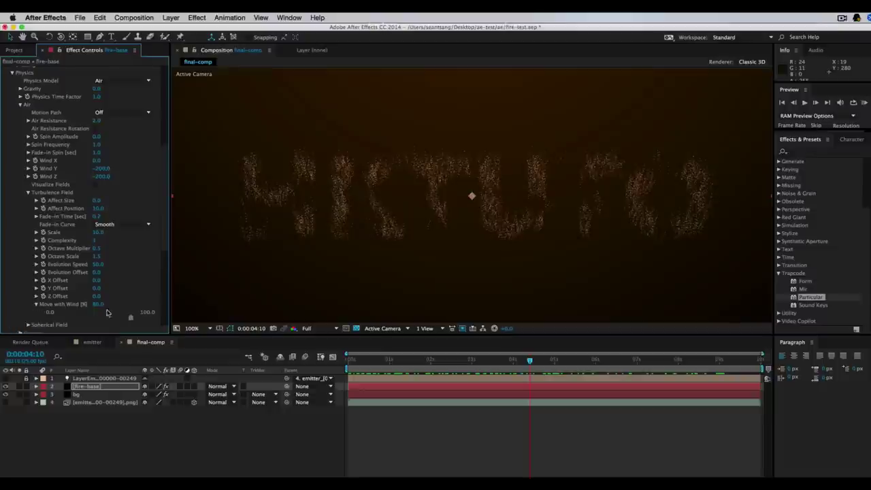
{"action": "left_click", "coordinate": [36, 305]}
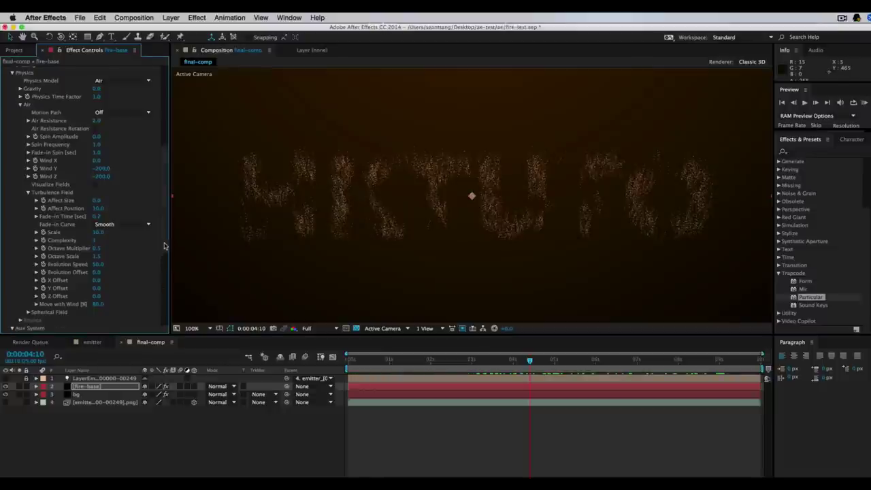
- Expand the Aux System's Physics (Air mode only) settings and set Wind Affect to 80%
{"action": "scroll", "coordinate": [99, 271], "scroll_direction": "down", "scroll_amount": 3}
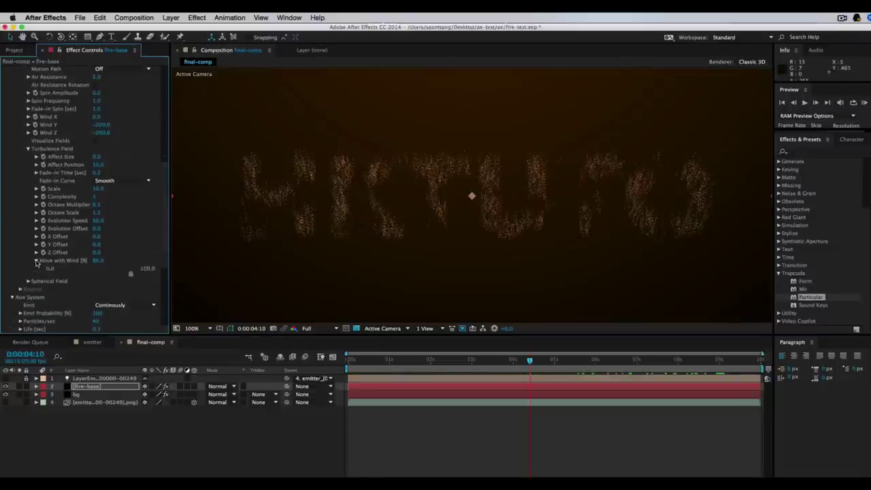
{"action": "scroll", "coordinate": [164, 245], "scroll_direction": "down", "scroll_amount": 9}
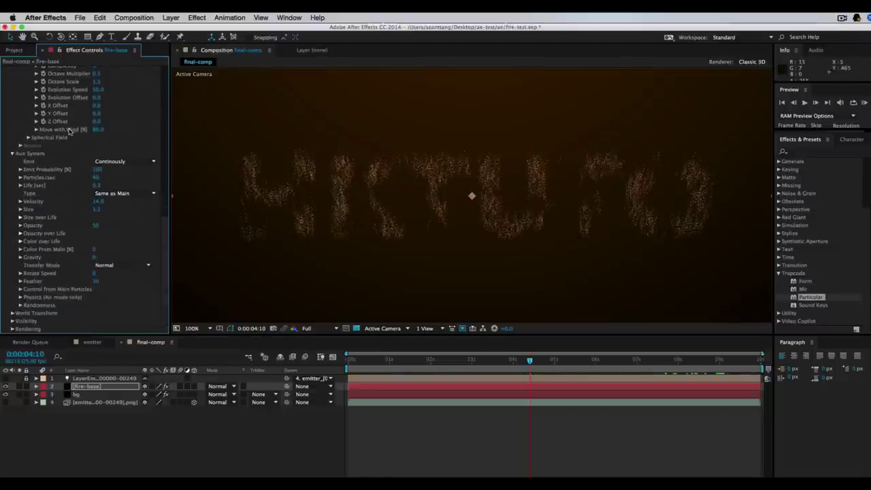
{"action": "left_click", "coordinate": [21, 298]}
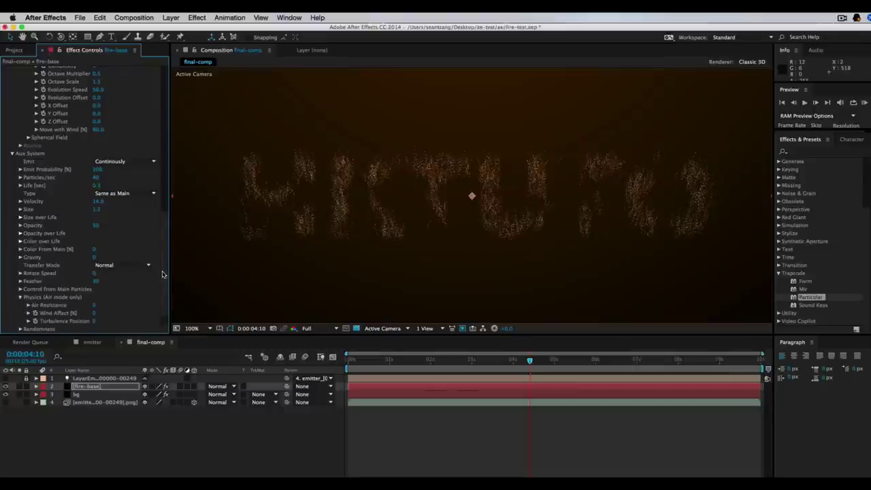
{"action": "scroll", "coordinate": [144, 311], "scroll_direction": "down", "scroll_amount": 2}
{"action": "left_click", "coordinate": [94, 289]}
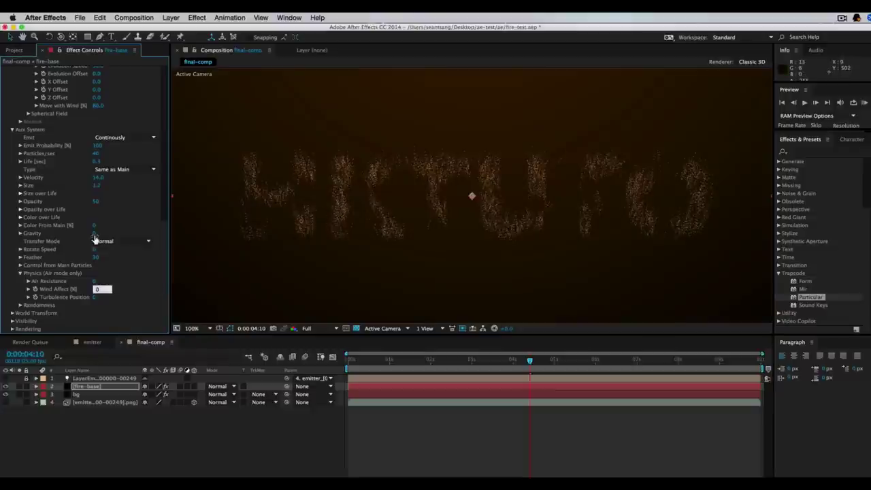
{"action": "type", "text": "80"}
{"action": "key", "text": "Tab"}
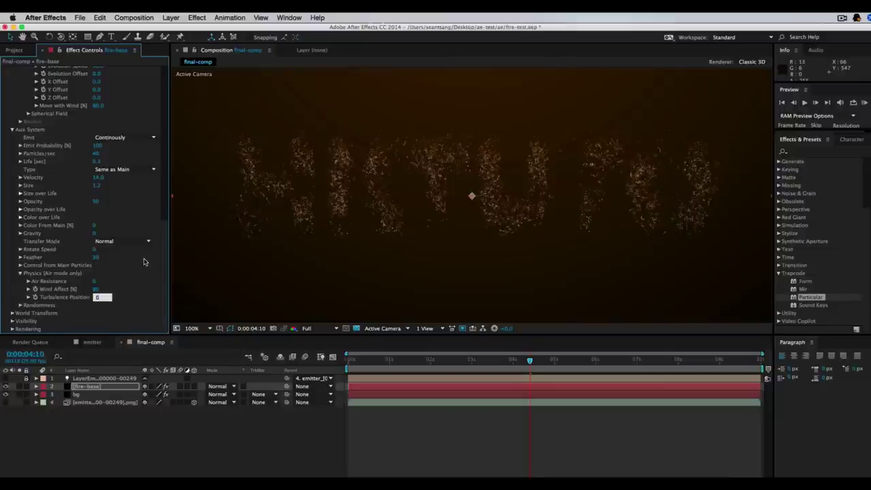
- Set the Aux System's Turbulence Position to 10 and move the current time to 0:00:03:18
{"action": "key", "text": "Tab"}
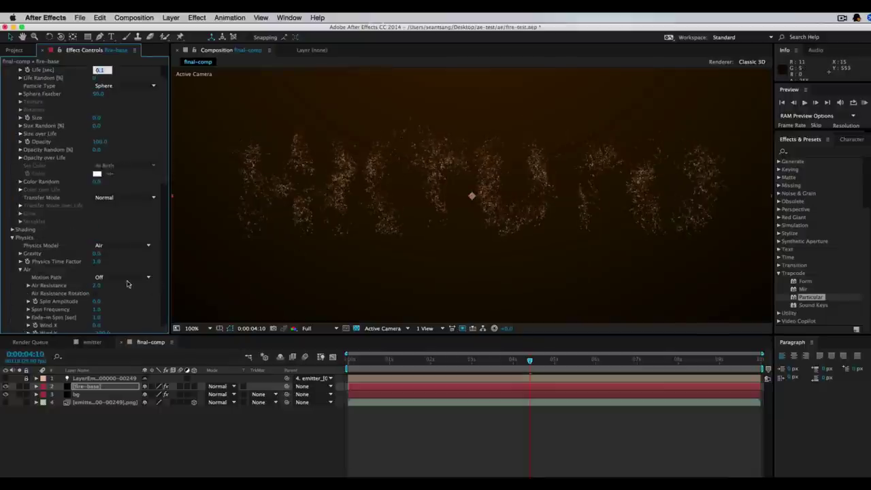
{"action": "scroll", "coordinate": [162, 188], "scroll_direction": "down", "scroll_amount": 15}
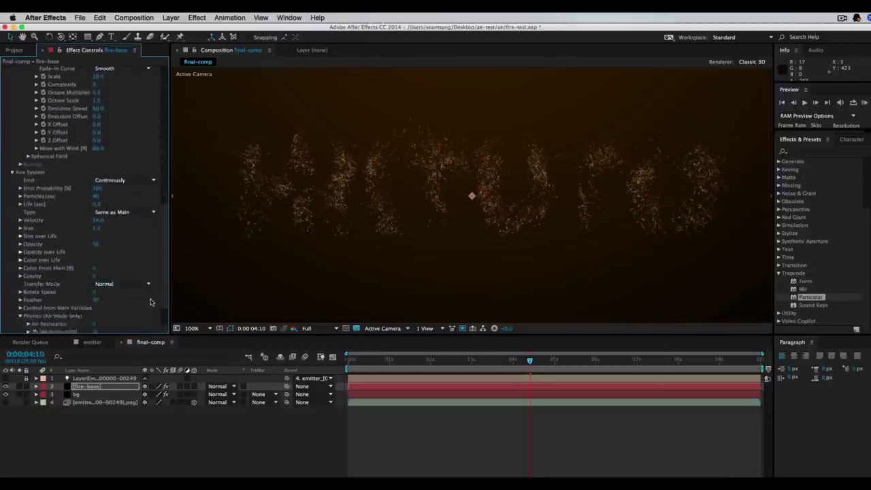
{"action": "left_click", "coordinate": [97, 297]}
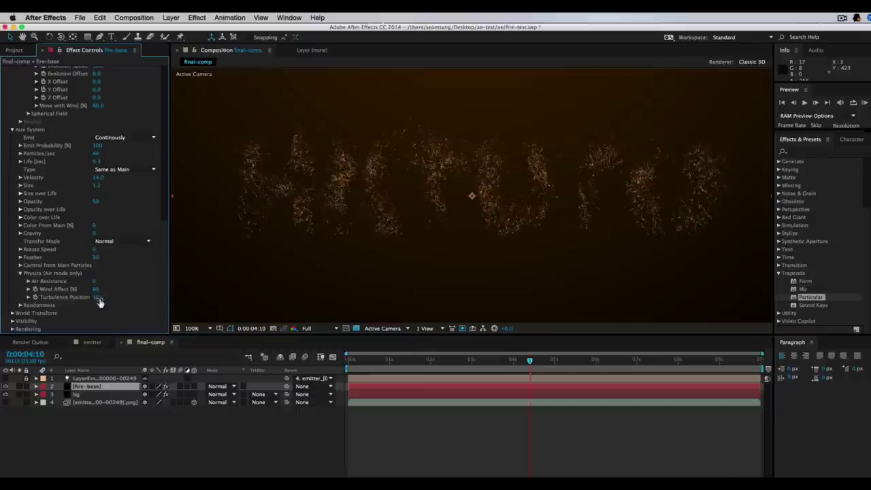
{"action": "key", "text": "Tab"}
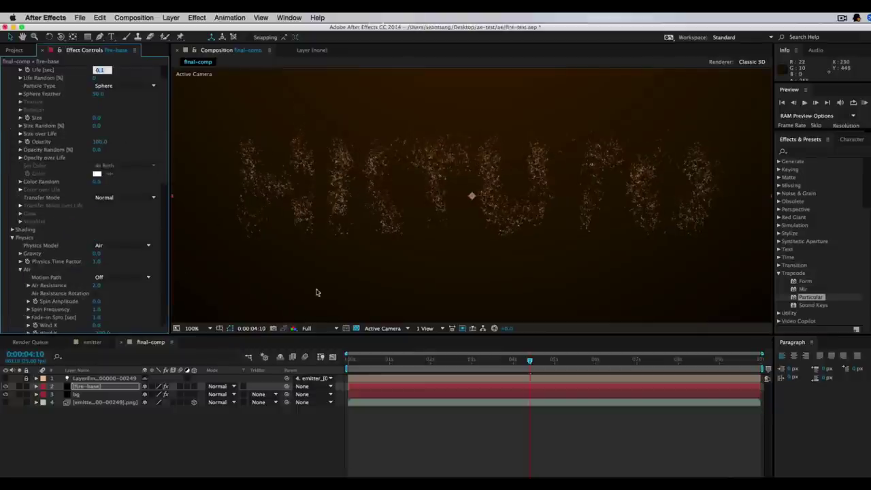
{"action": "left_click_drag", "start_coordinate": [529, 361], "coordinate": [502, 363]}
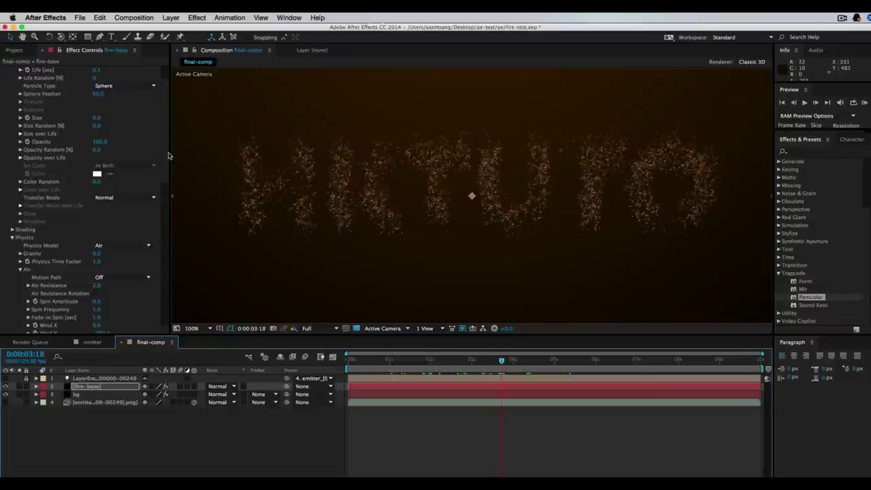
- Set the Aux System's Transfer Mode to Add on the fire-base layer and collapse the Particular effect
{"action": "left_click_drag", "start_coordinate": [169, 156], "coordinate": [161, 314]}
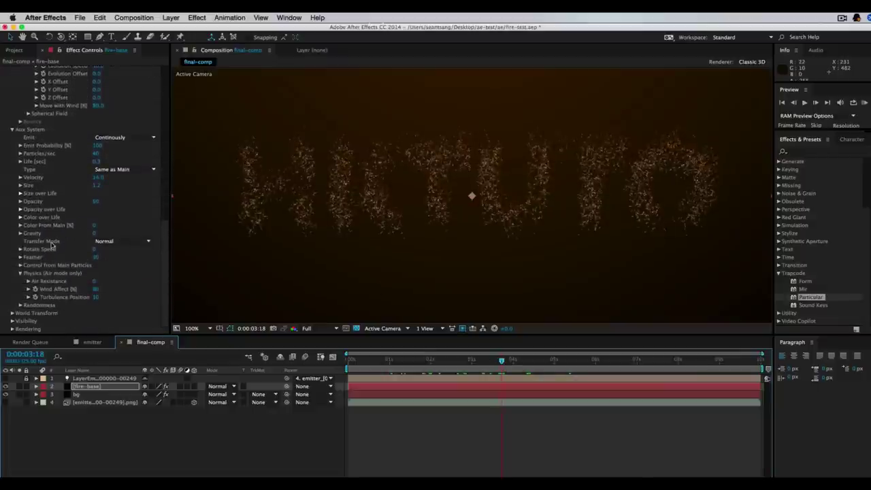
{"action": "left_click", "coordinate": [121, 245]}
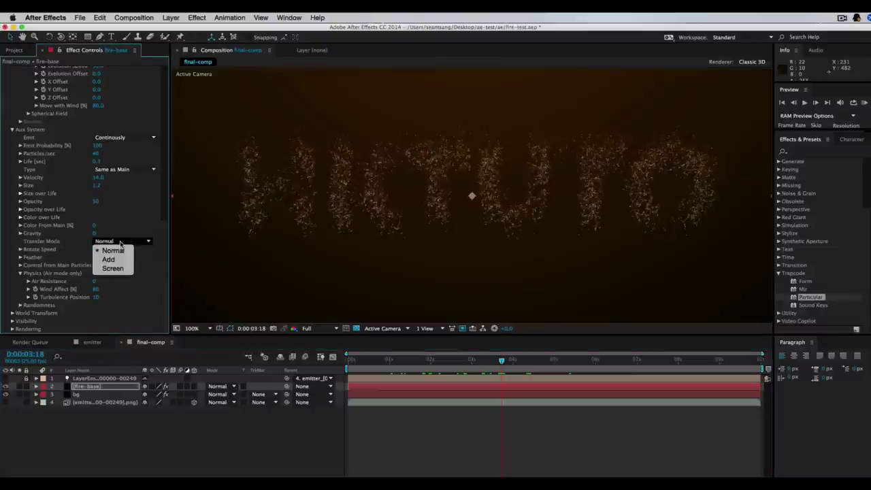
{"action": "left_click", "coordinate": [125, 265]}
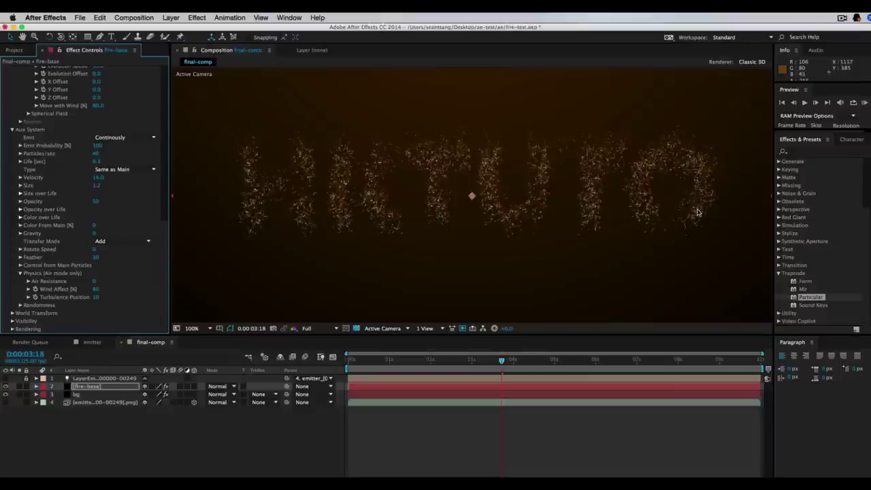
{"action": "scroll", "coordinate": [163, 233], "scroll_direction": "up", "scroll_amount": 10}
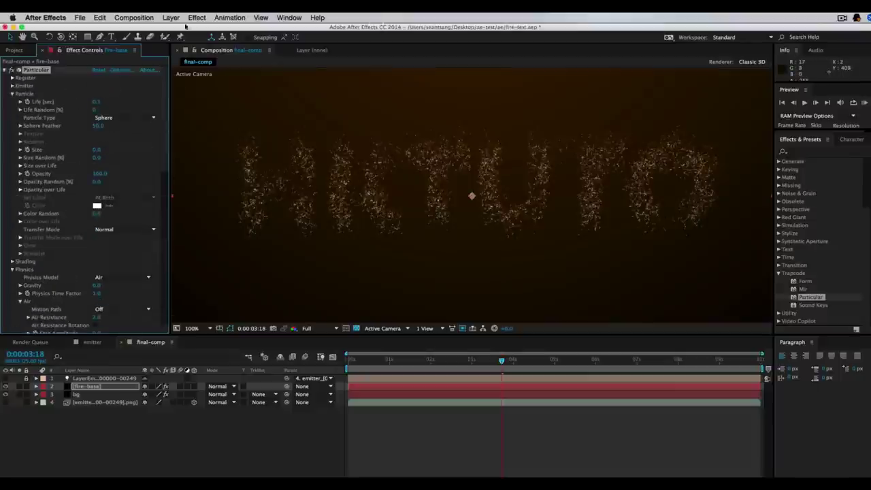
{"action": "left_click", "coordinate": [4, 70]}
{"action": "left_click", "coordinate": [93, 387]}
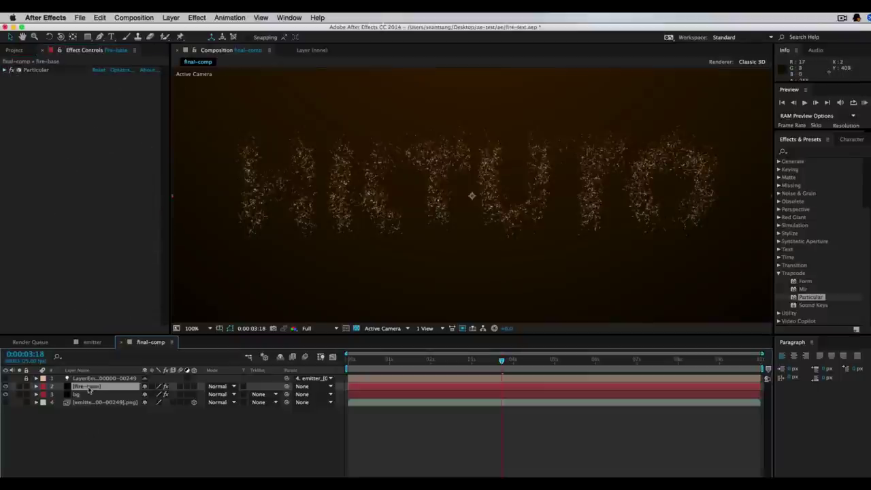
{"action": "key", "text": "super+d"}
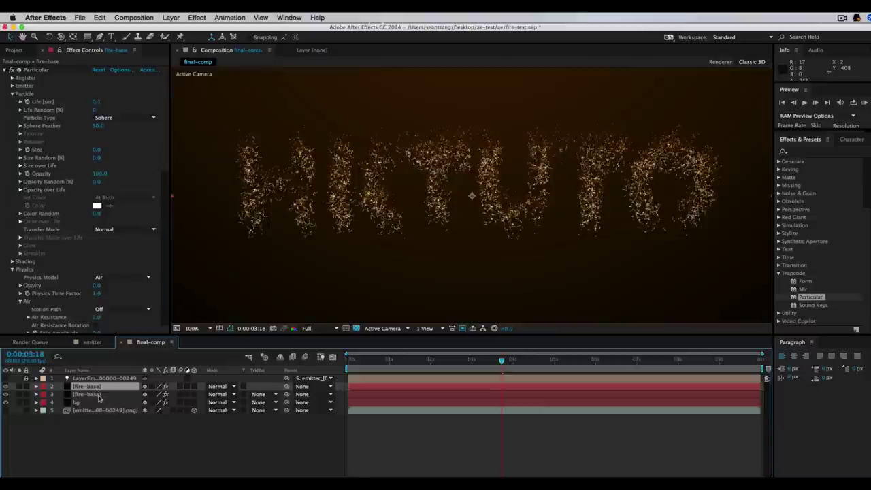
{"action": "left_click", "coordinate": [105, 395]}
{"action": "key", "text": "Delete"}
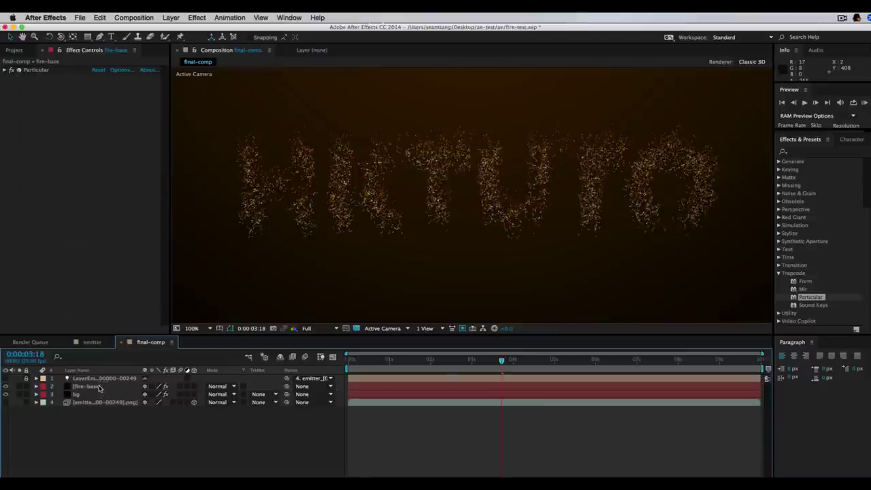
- Duplicate the fire-base layer and rename the upper copy as fire-flame
{"action": "left_click", "coordinate": [100, 387]}
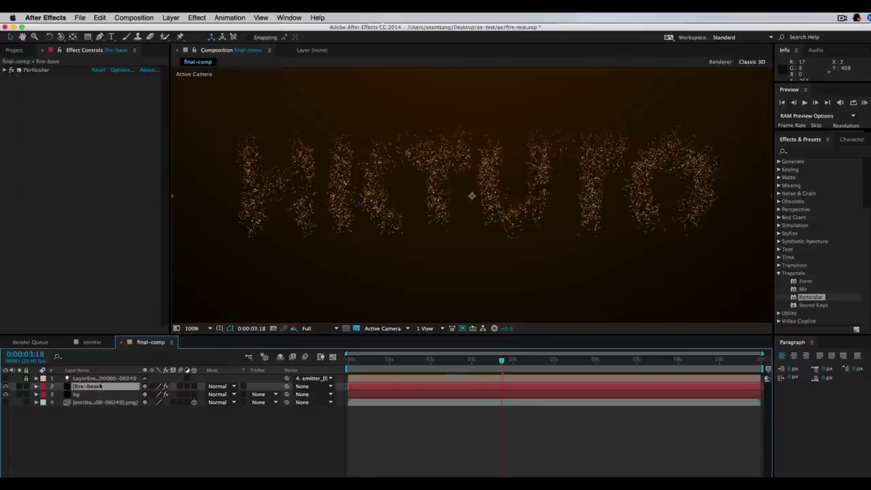
{"action": "key", "text": "Return"}
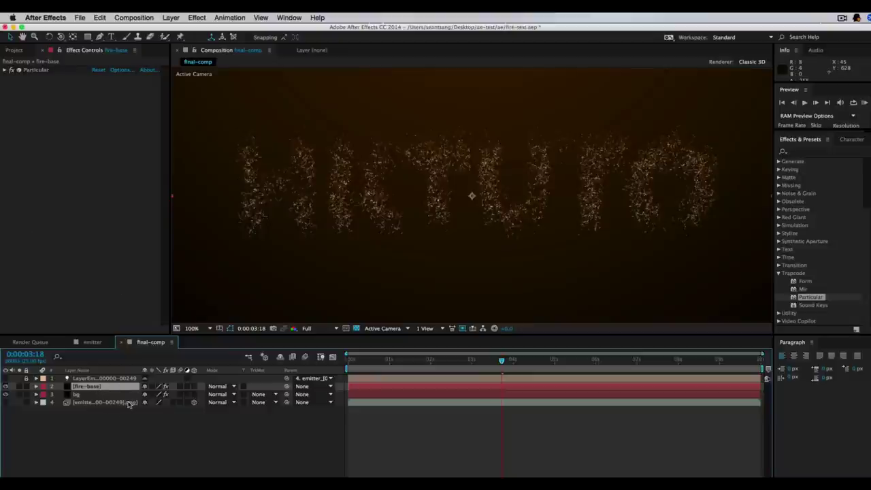
{"action": "key", "text": "ctrl+d"}
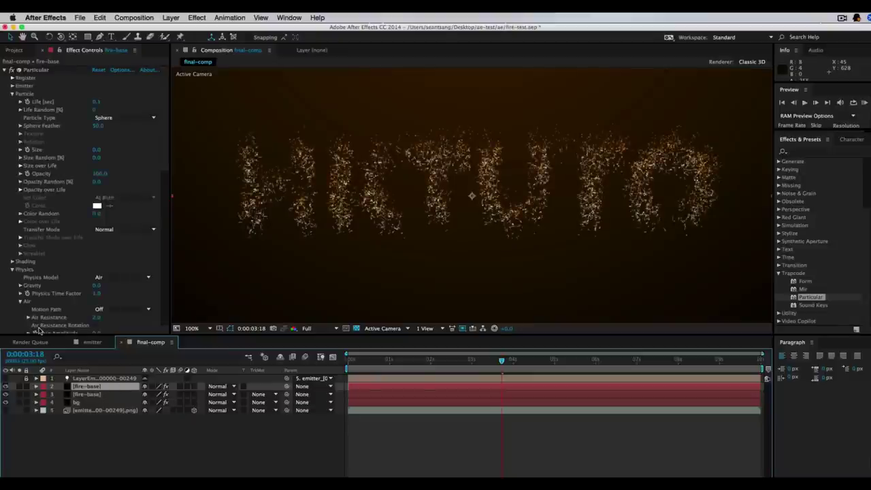
{"action": "key", "text": "Return"}
{"action": "key", "text": "Right"}
{"action": "key", "text": "BackSpace"}
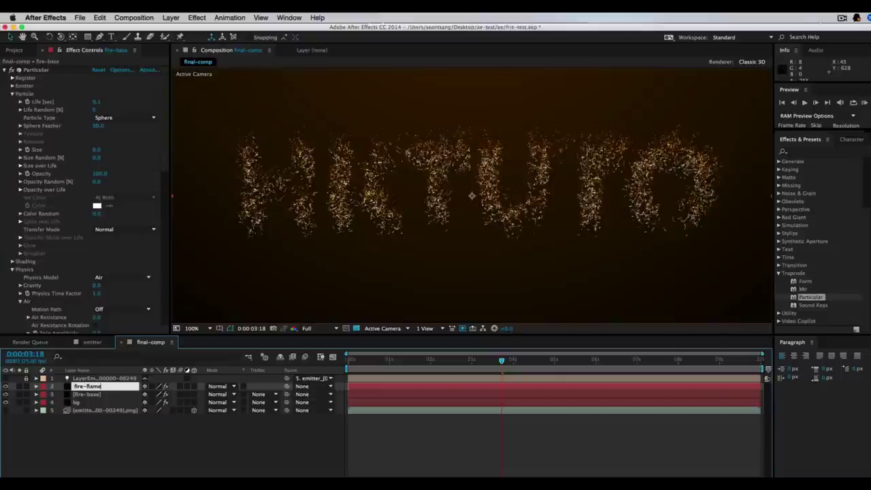
{"action": "type", "text": "flame"}
{"action": "key", "text": "Return"}
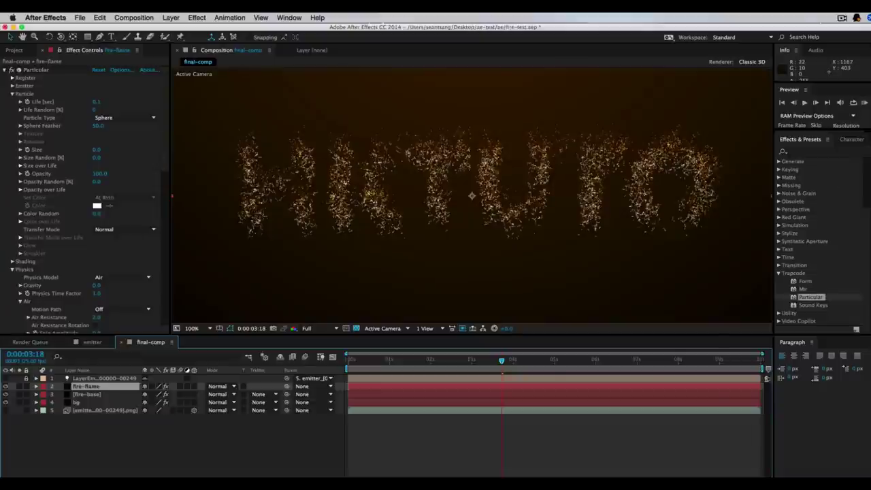
- Set the Emitter's Particles/sec to 300000 in the fire-flame layer's Particular effect
{"action": "key", "text": "super+Tab"}
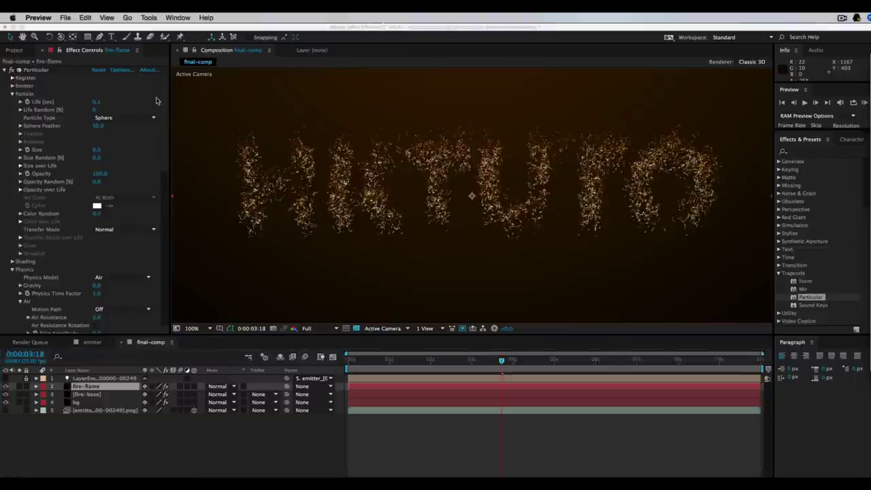
{"action": "key", "text": "super+Tab"}
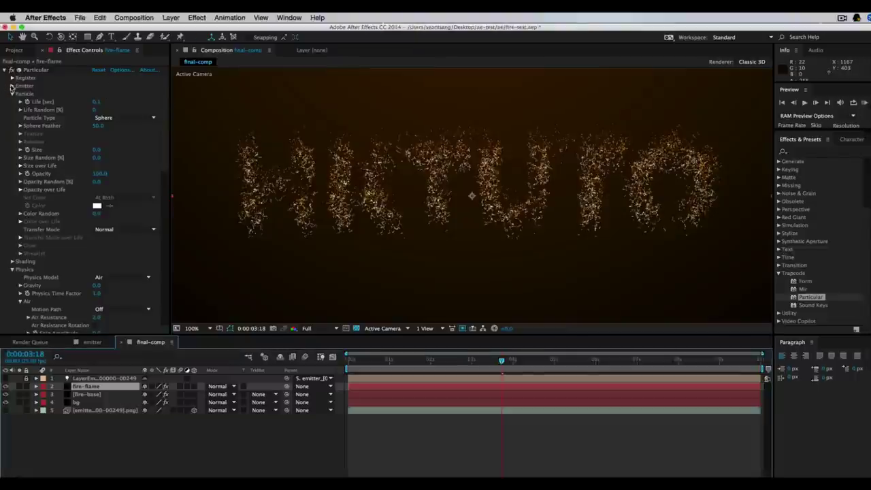
{"action": "left_click", "coordinate": [12, 85]}
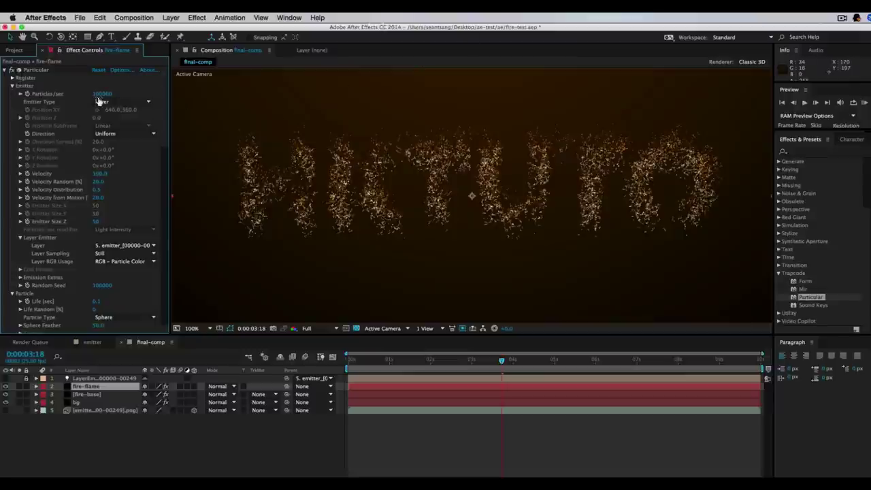
{"action": "left_click", "coordinate": [104, 94]}
{"action": "type", "text": "30000"}
{"action": "key", "text": "Tab"}
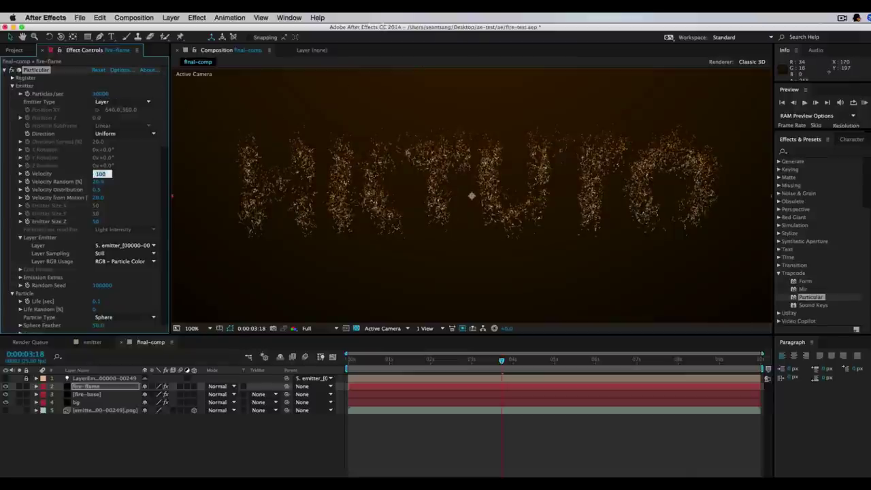
{"action": "left_click", "coordinate": [111, 94]}
{"action": "key", "text": "Right"}
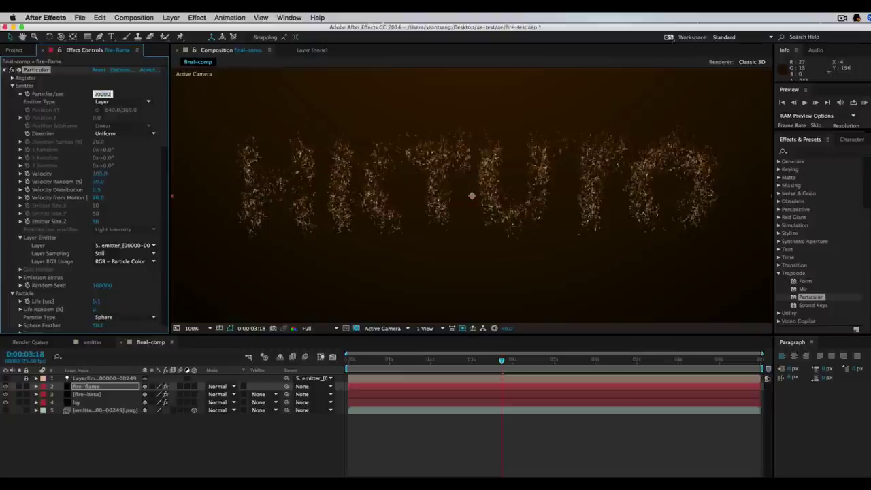
{"action": "key", "text": "Tab"}
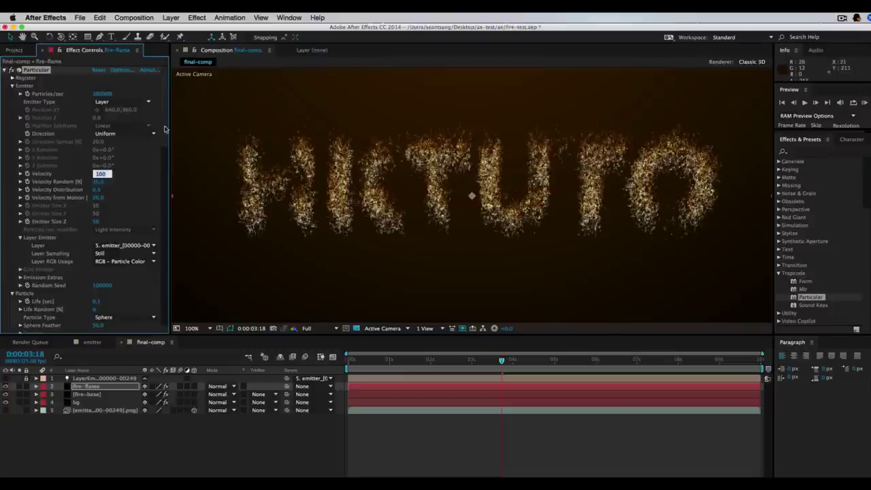
- Collapse the fire-flame layer's Emitter, Particle and Air settings to bring the Aux System settings into reach
{"action": "scroll", "coordinate": [164, 129], "scroll_direction": "down", "scroll_amount": 10}
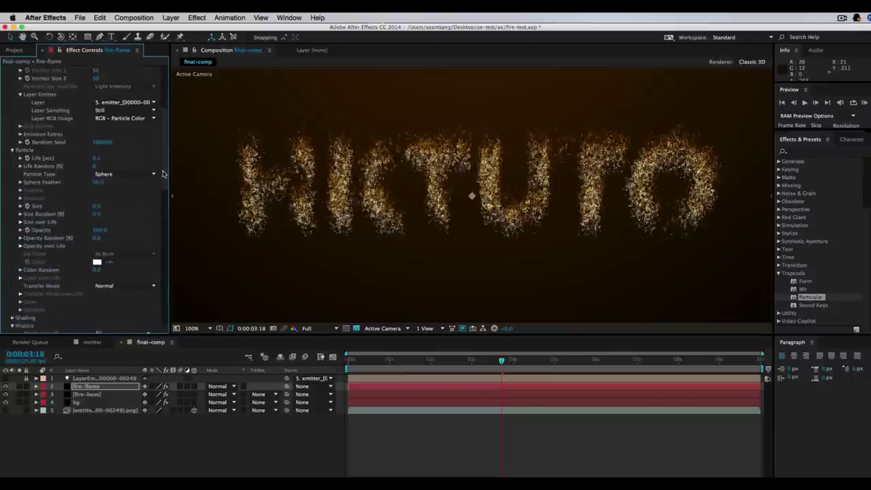
{"action": "scroll", "coordinate": [163, 174], "scroll_direction": "down", "scroll_amount": 1}
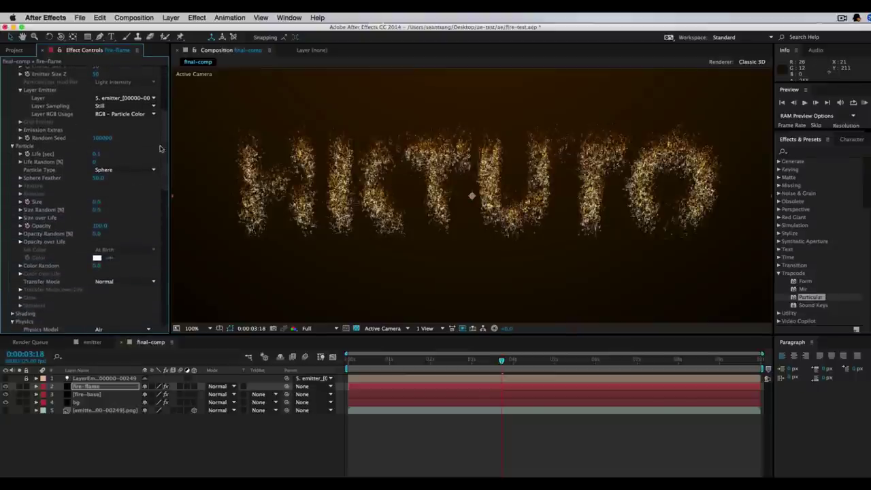
{"action": "scroll", "coordinate": [160, 148], "scroll_direction": "up", "scroll_amount": 10}
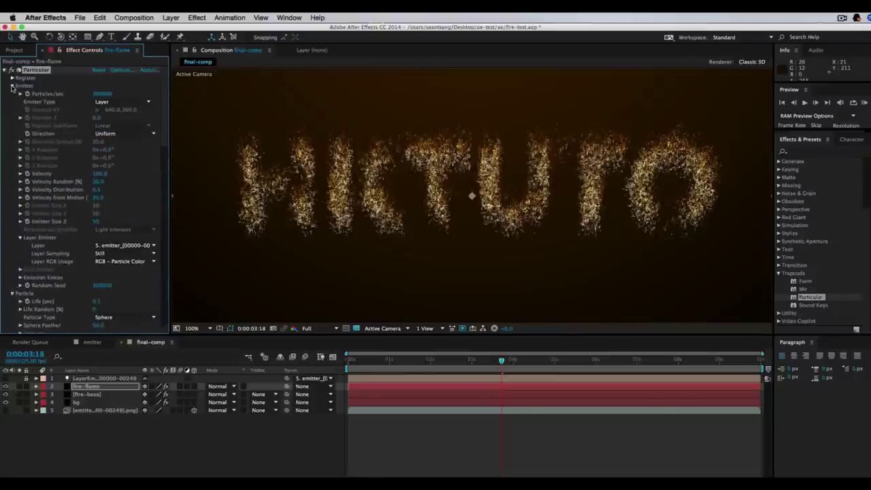
{"action": "left_click", "coordinate": [12, 86]}
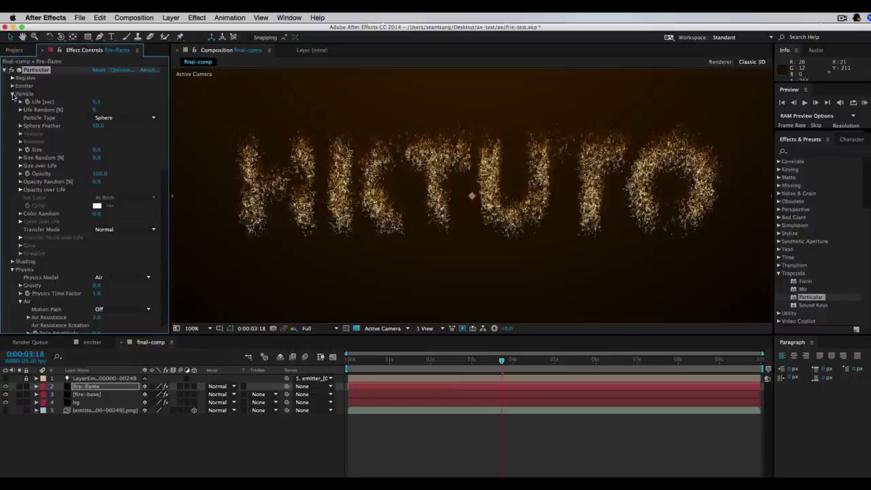
{"action": "left_click", "coordinate": [13, 94]}
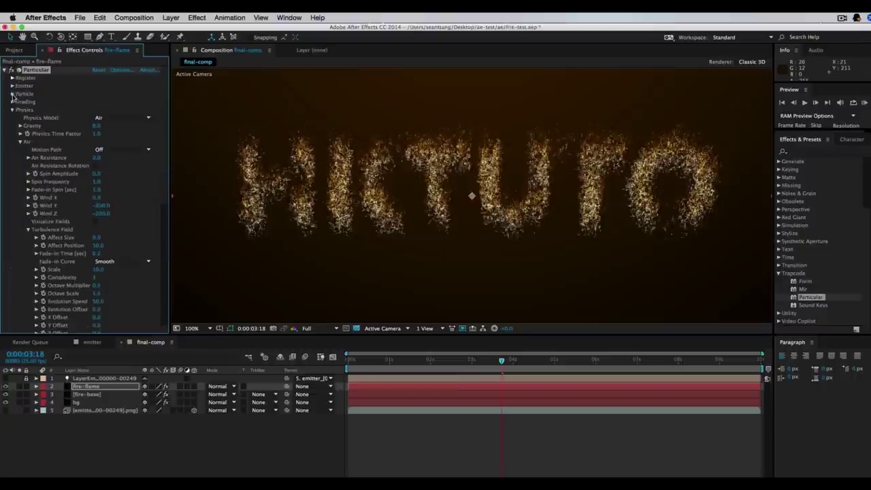
{"action": "left_click", "coordinate": [20, 142]}
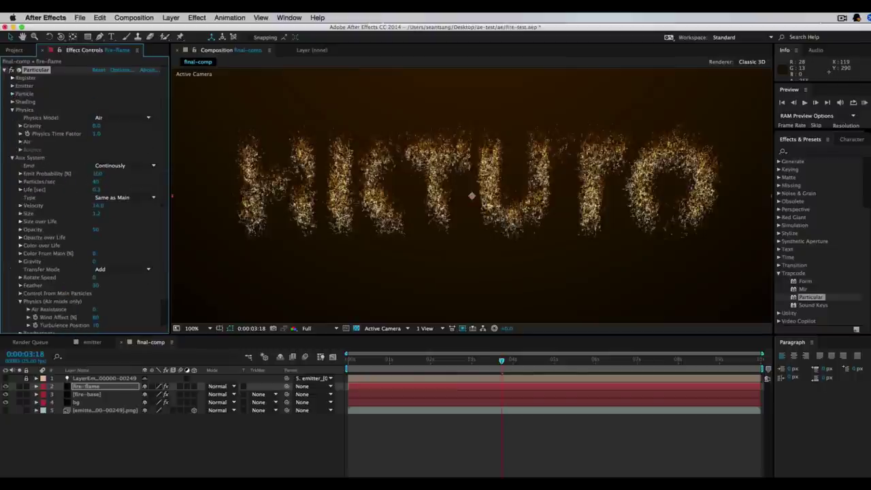
- Set the fire-flame layer's Aux System Emit Probability to 50% and its Particles/sec to 30
{"action": "key", "text": "super+Tab"}
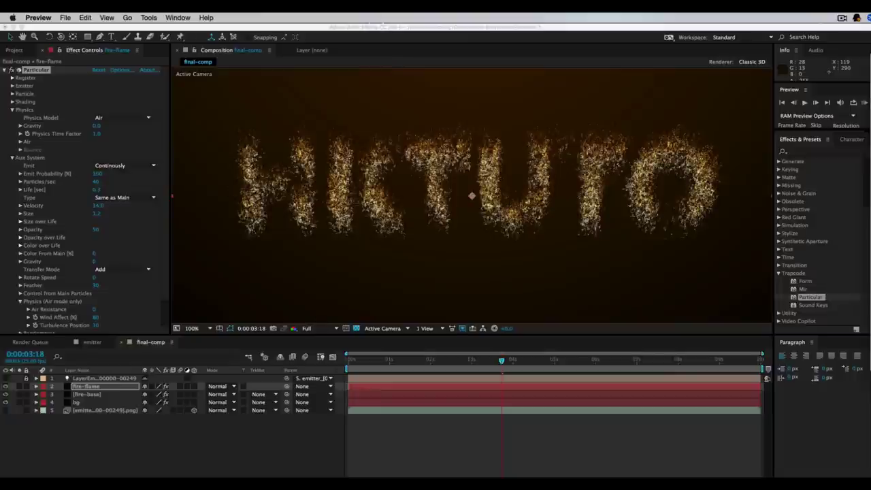
{"action": "left_click", "coordinate": [95, 175]}
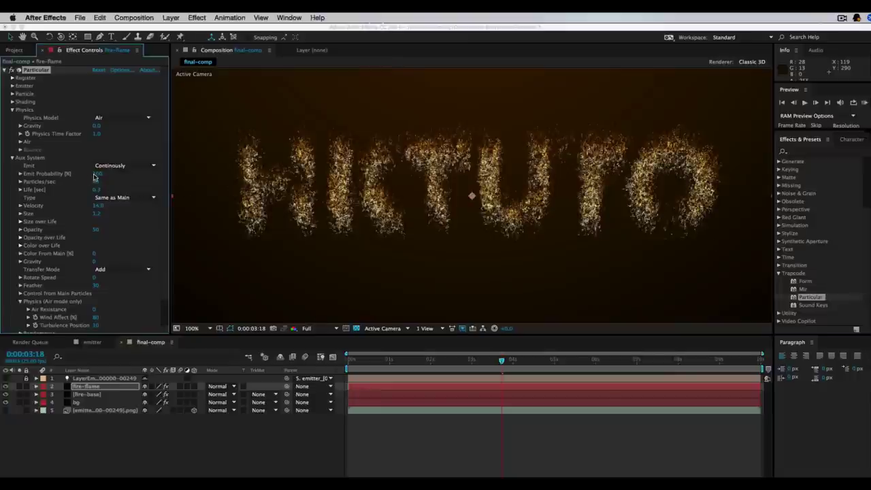
{"action": "left_click", "coordinate": [102, 175]}
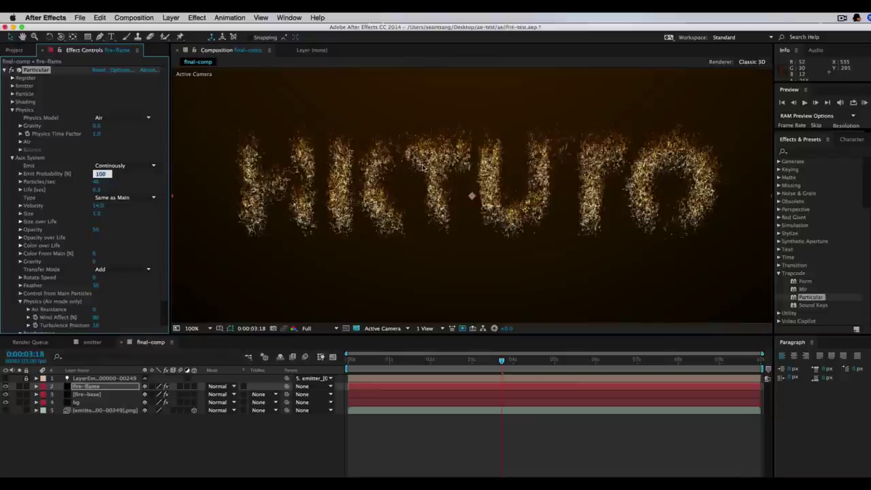
{"action": "key", "text": "Tab"}
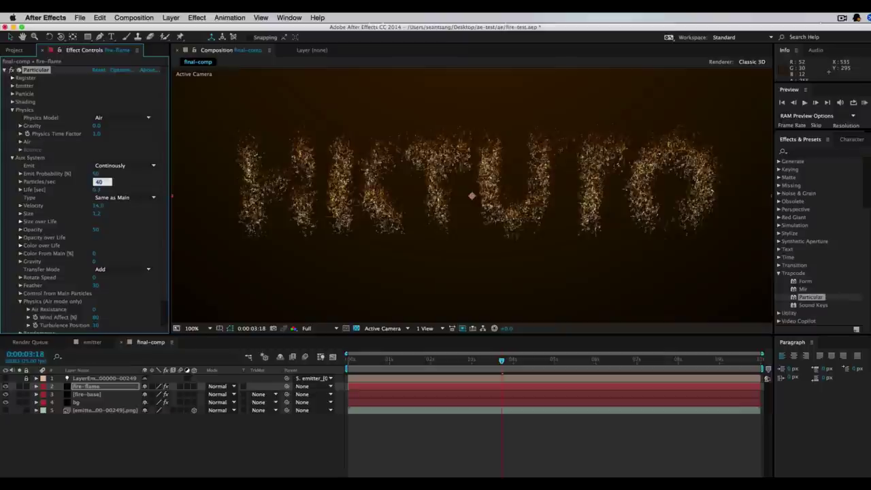
{"action": "key", "text": "Tab"}
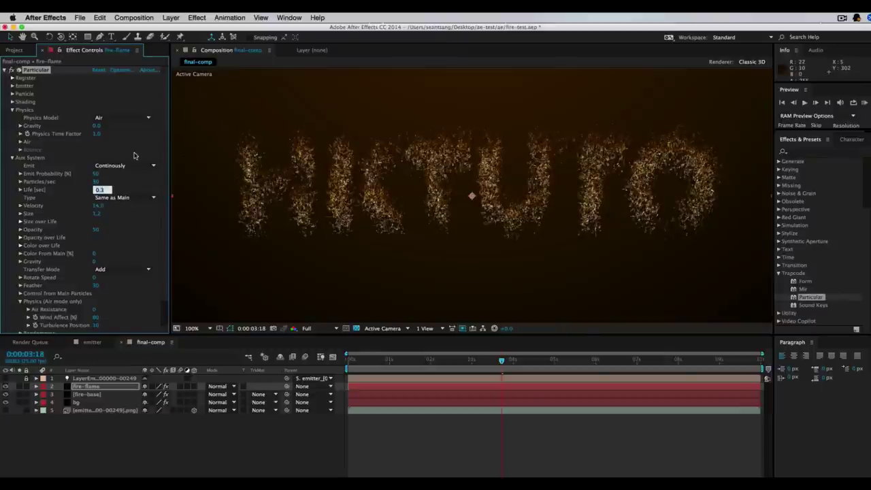
- Set the Aux System's Life to 0.4 seconds and its Size to 3 for the fire-flame particles
{"action": "type", "text": "0.4"}
{"action": "key", "text": "Tab"}
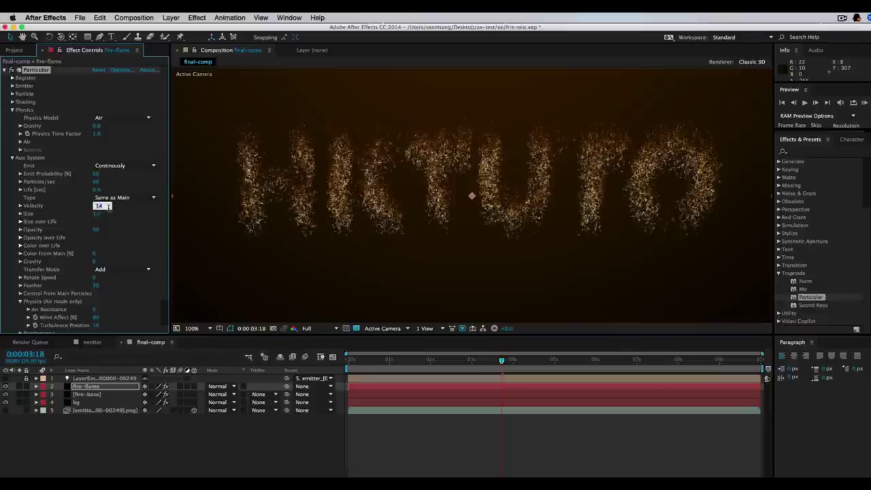
{"action": "type", "text": "15"}
{"action": "key", "text": "Tab"}
{"action": "type", "text": "3"}
{"action": "key", "text": "Tab"}
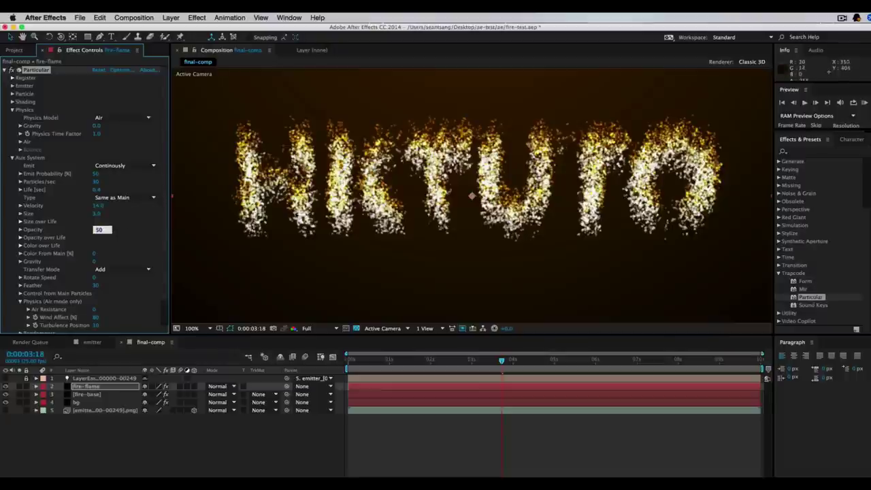
- Expand the Aux System's Size over Life, Opacity over Life and Color over Life graphs
{"action": "scroll", "coordinate": [73, 208], "scroll_direction": "down", "scroll_amount": 2}
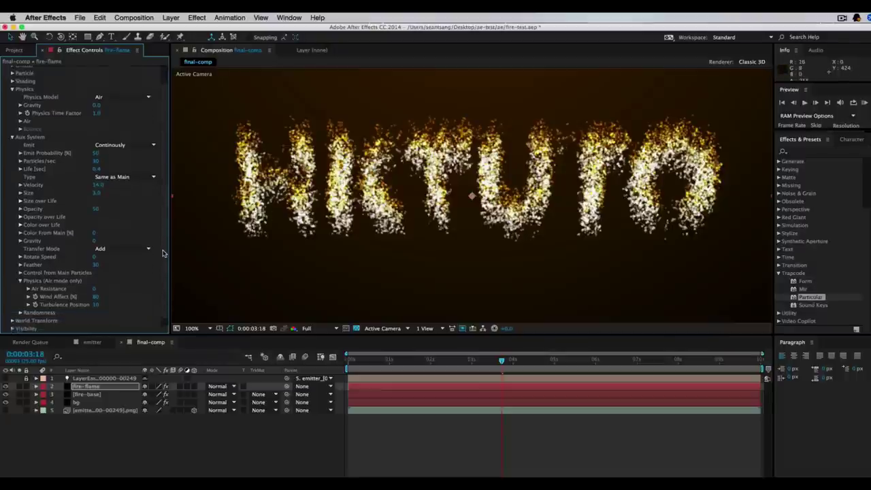
{"action": "left_click", "coordinate": [20, 194]}
{"action": "left_click", "coordinate": [21, 246]}
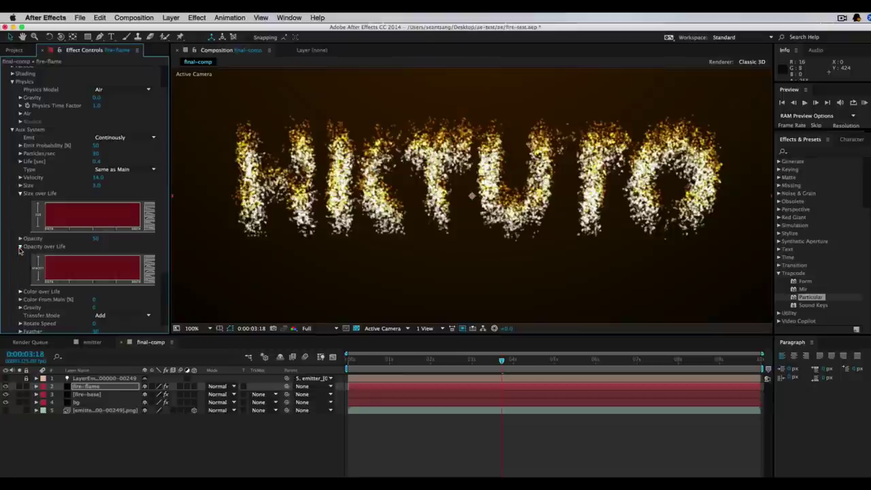
{"action": "left_click", "coordinate": [20, 299]}
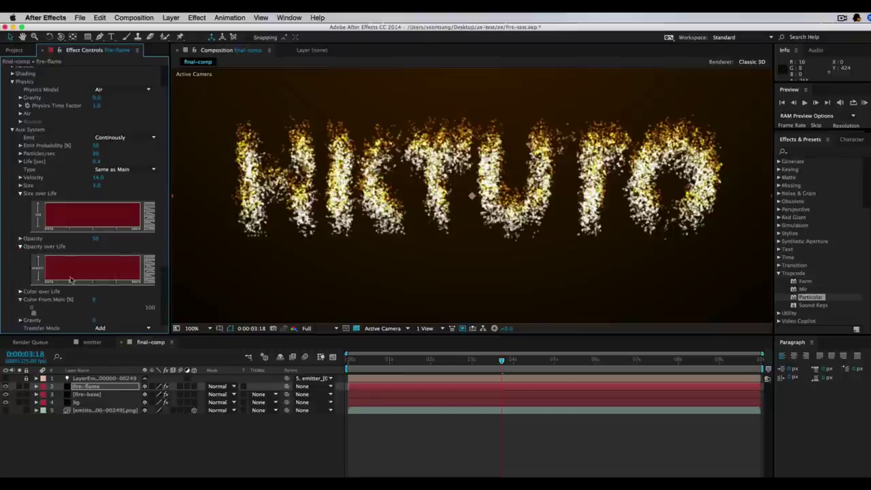
{"action": "left_click", "coordinate": [20, 299]}
{"action": "left_click", "coordinate": [20, 291]}
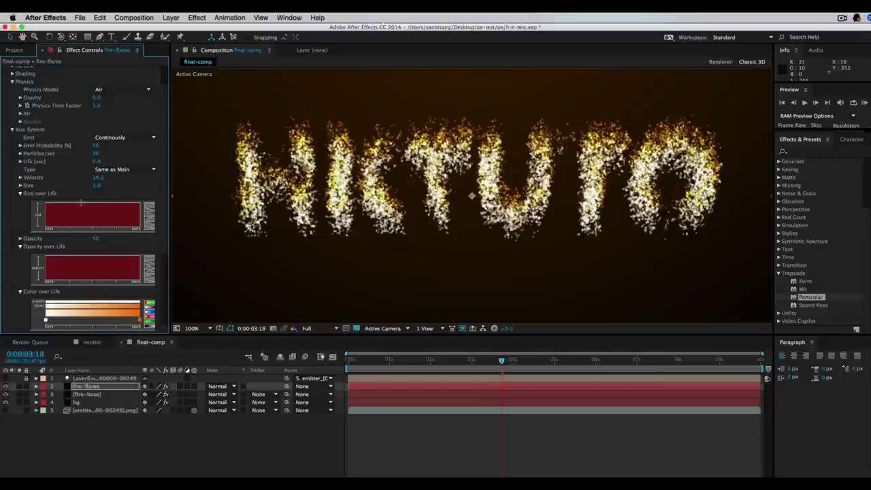
- Reshape the Aux System's Size over Life and Opacity over Life graphs into curves that fall off toward the end of life
{"action": "left_click_drag", "start_coordinate": [119, 206], "coordinate": [132, 213]}
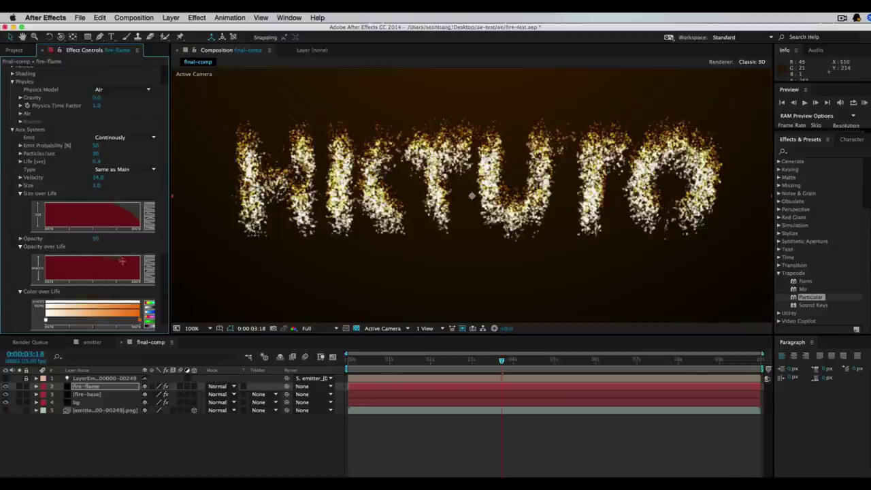
{"action": "left_click_drag", "start_coordinate": [122, 260], "coordinate": [143, 281]}
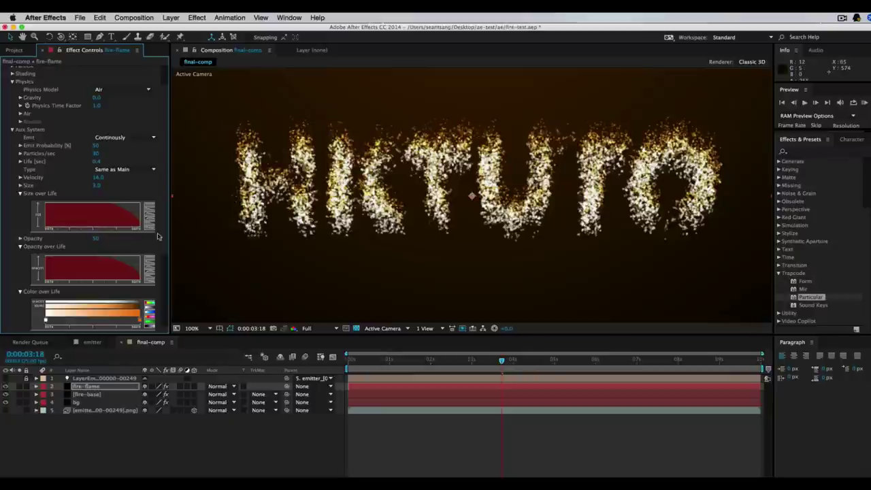
- Keep a white starting stop in the Aux System's Color over Life gradient and add a saturated yellow stop just after it
{"action": "scroll", "coordinate": [137, 238], "scroll_direction": "down", "scroll_amount": 5}
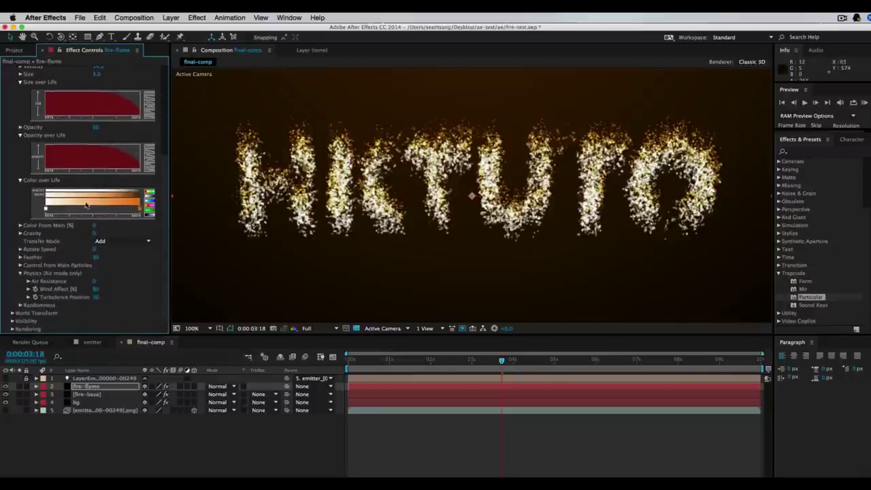
{"action": "double_click", "coordinate": [46, 211]}
{"action": "left_click", "coordinate": [693, 302]}
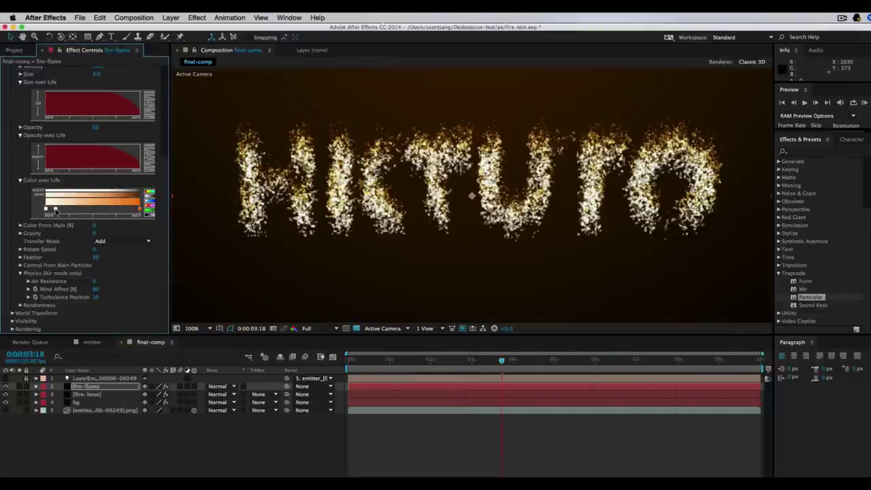
{"action": "double_click", "coordinate": [56, 211]}
{"action": "left_click_drag", "start_coordinate": [621, 390], "coordinate": [621, 382]}
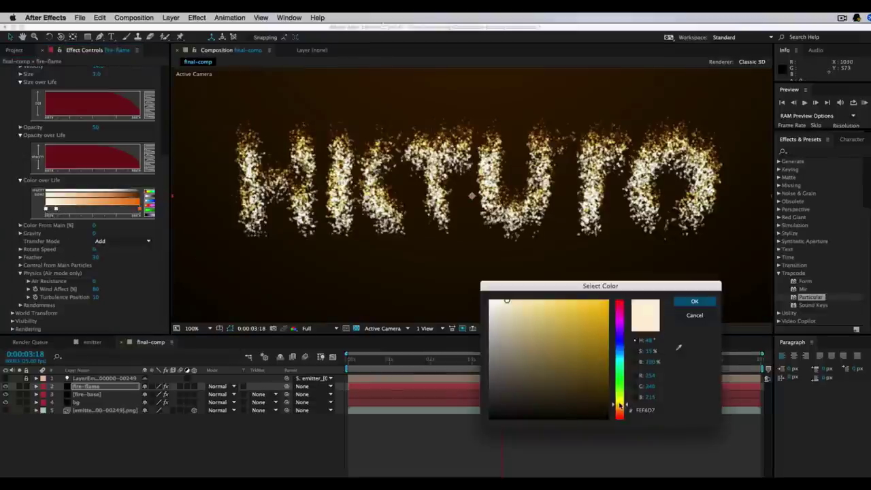
{"action": "left_click", "coordinate": [595, 300]}
{"action": "left_click", "coordinate": [694, 302]}
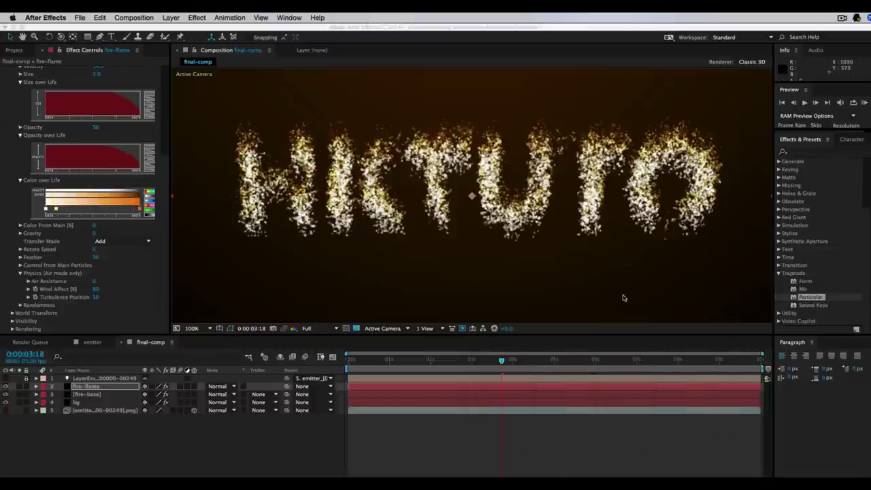
- Add an orange FF7B05 stop after the yellow in Color over Life, and make the end stop dark brown at about two-thirds of life
{"action": "double_click", "coordinate": [72, 211]}
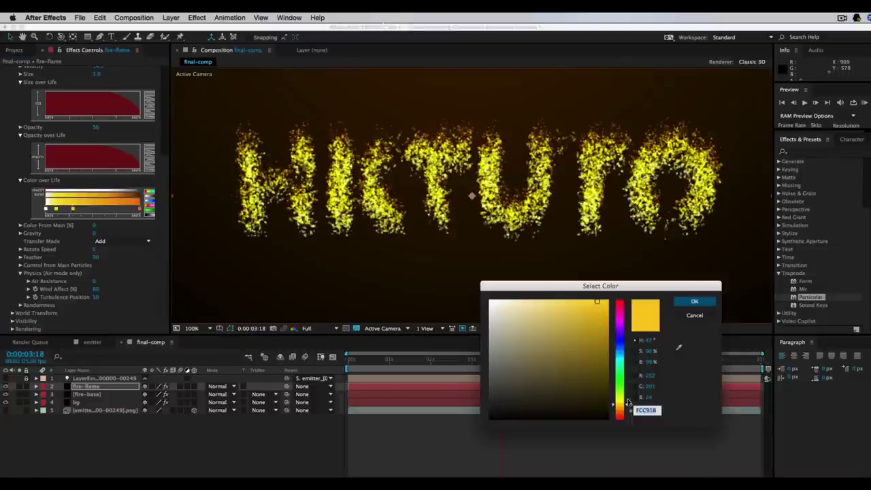
{"action": "left_click_drag", "start_coordinate": [626, 403], "coordinate": [622, 412]}
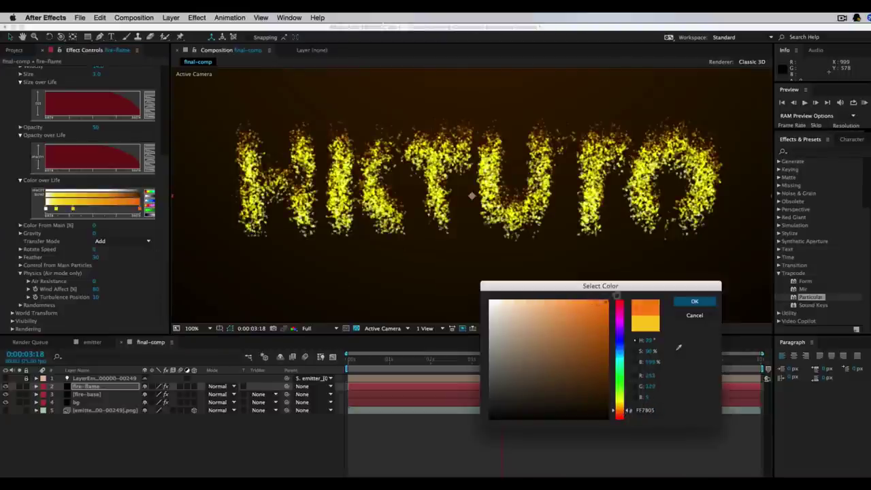
{"action": "left_click", "coordinate": [694, 301]}
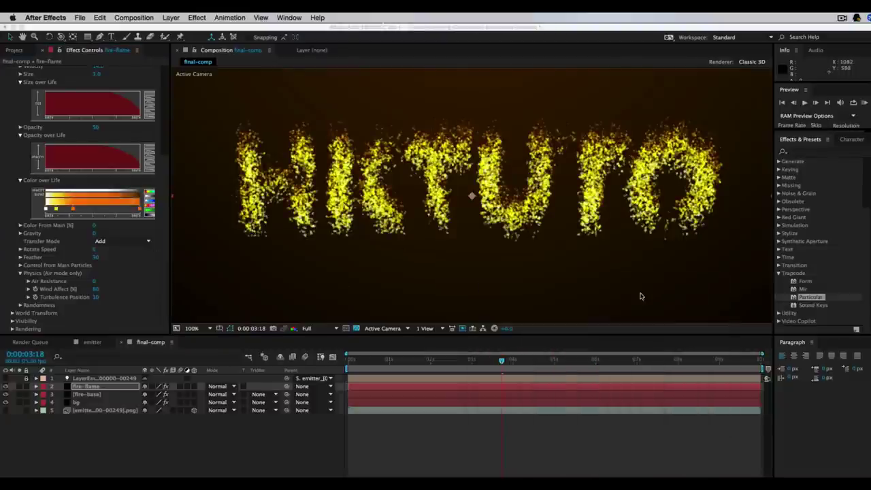
{"action": "double_click", "coordinate": [106, 211]}
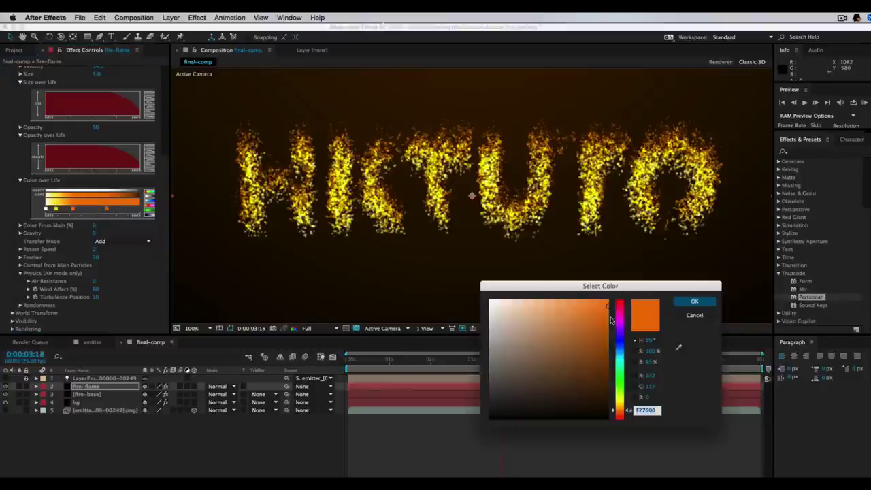
{"action": "left_click_drag", "start_coordinate": [610, 320], "coordinate": [610, 378]}
{"action": "left_click", "coordinate": [694, 302]}
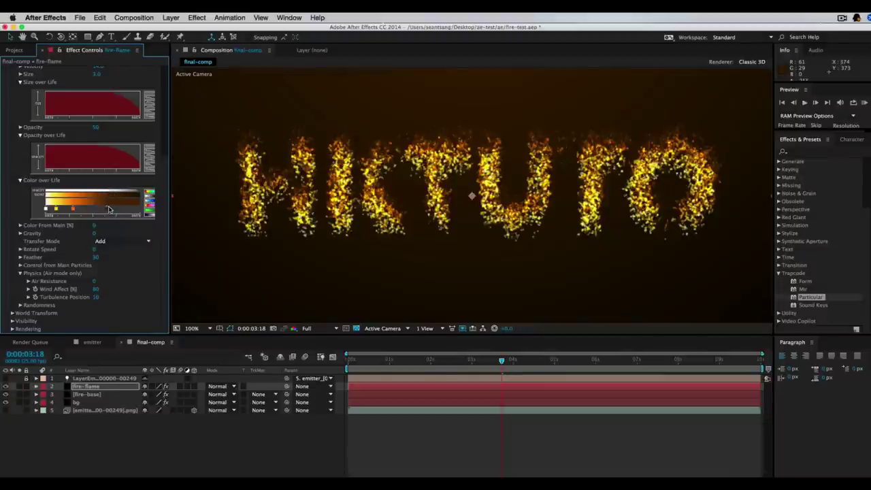
- Set the Aux System's Turbulence Position to 200 and check the flames at 0:00:02:24
{"action": "left_click", "coordinate": [96, 298]}
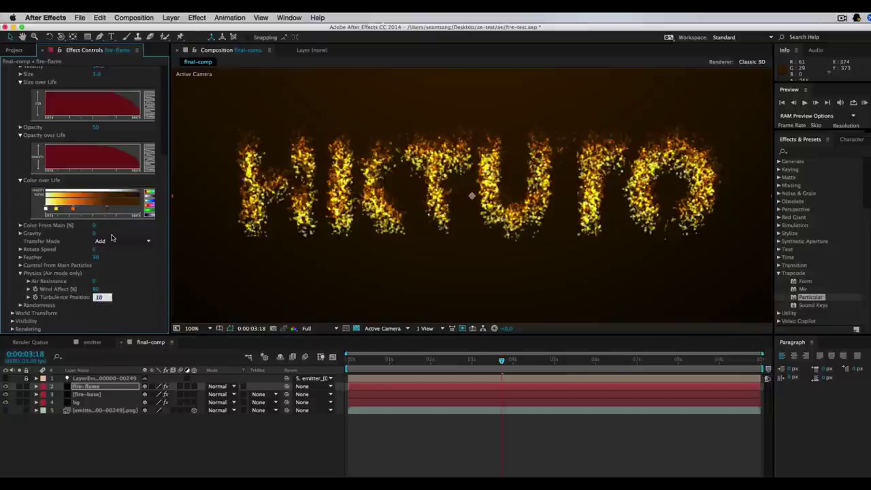
{"action": "key", "text": "Tab"}
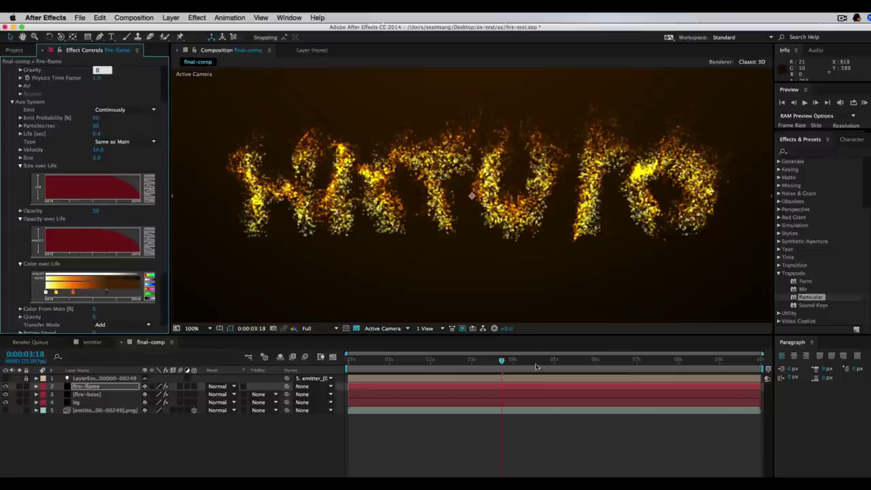
{"action": "left_click_drag", "start_coordinate": [500, 362], "coordinate": [469, 363]}
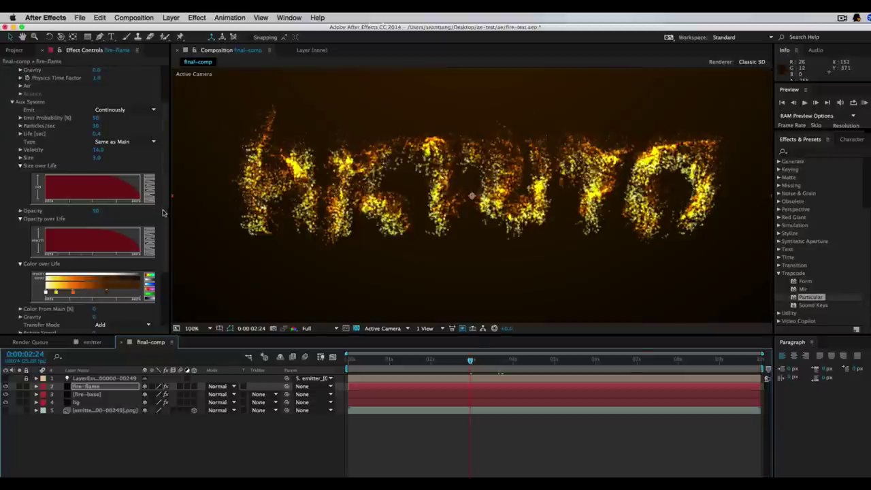
{"action": "scroll", "coordinate": [163, 236], "scroll_direction": "down", "scroll_amount": 2}
{"action": "scroll", "coordinate": [162, 236], "scroll_direction": "down", "scroll_amount": 2}
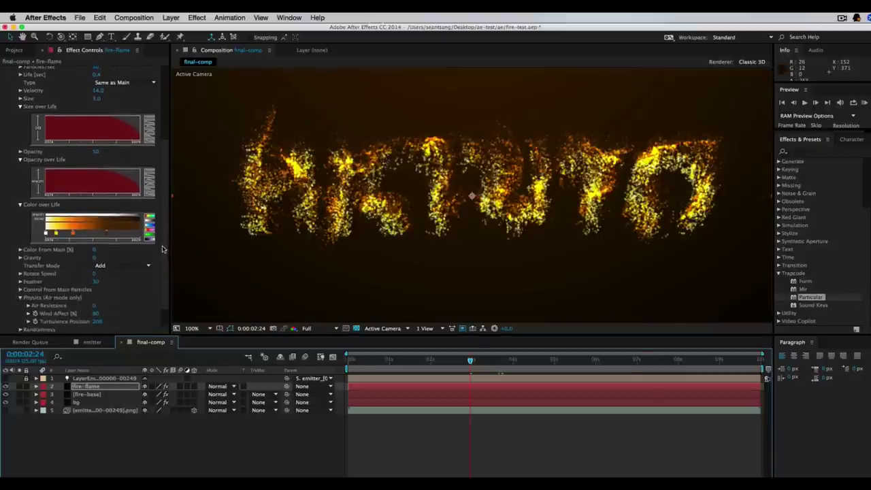
{"action": "scroll", "coordinate": [163, 249], "scroll_direction": "down", "scroll_amount": 1}
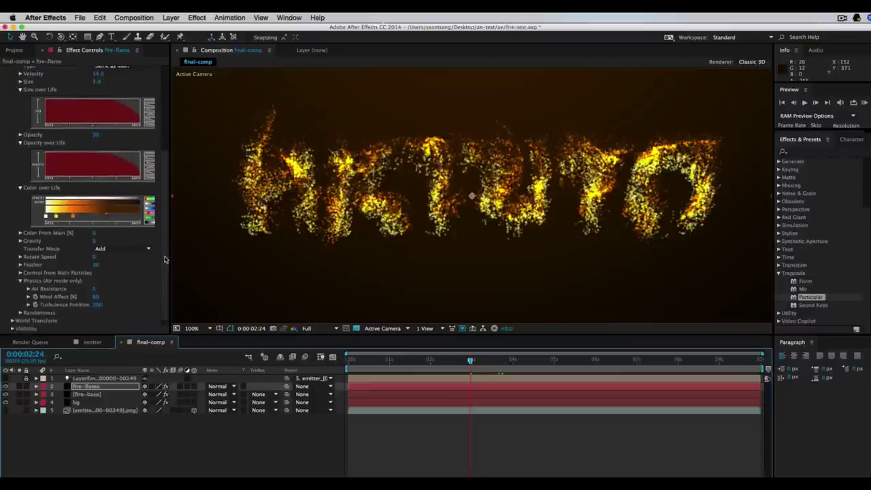
{"action": "scroll", "coordinate": [165, 260], "scroll_direction": "down", "scroll_amount": 1}
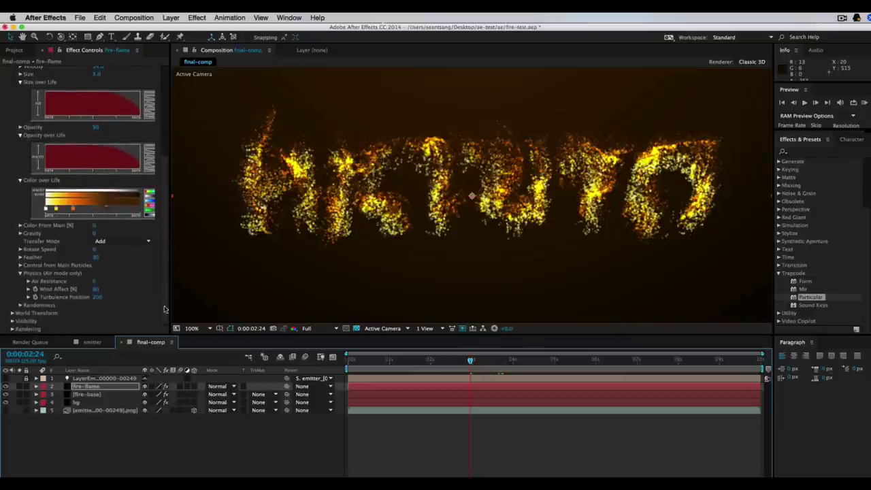
- Set the blending mode of both the fire-base and fire-flame layers to Add
{"action": "left_click", "coordinate": [221, 396]}
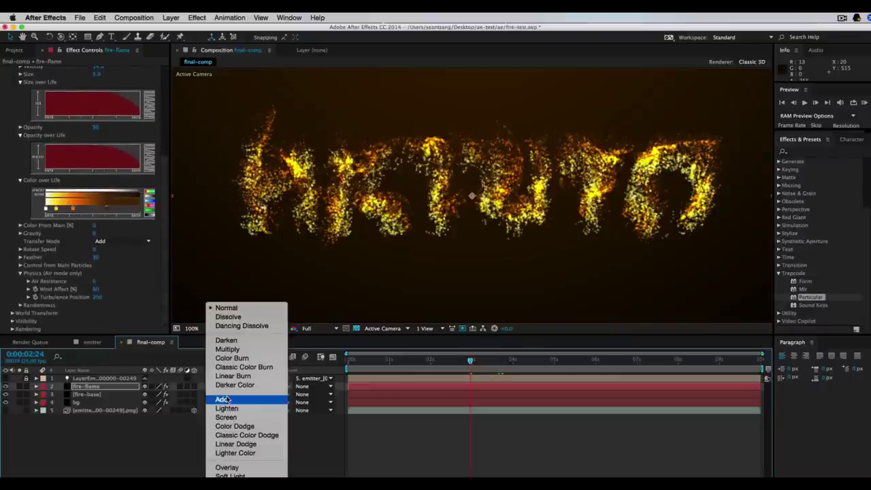
{"action": "left_click", "coordinate": [223, 399]}
{"action": "left_click", "coordinate": [219, 388]}
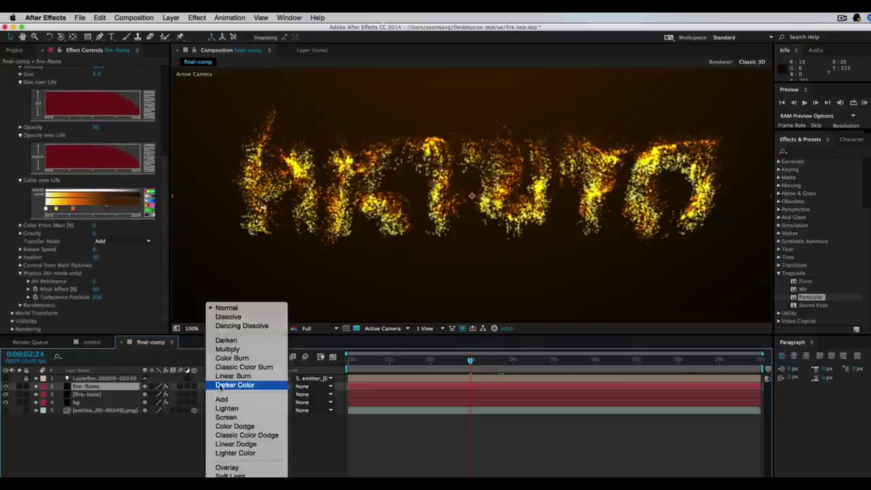
{"action": "left_click", "coordinate": [224, 400]}
{"action": "left_click", "coordinate": [230, 399]}
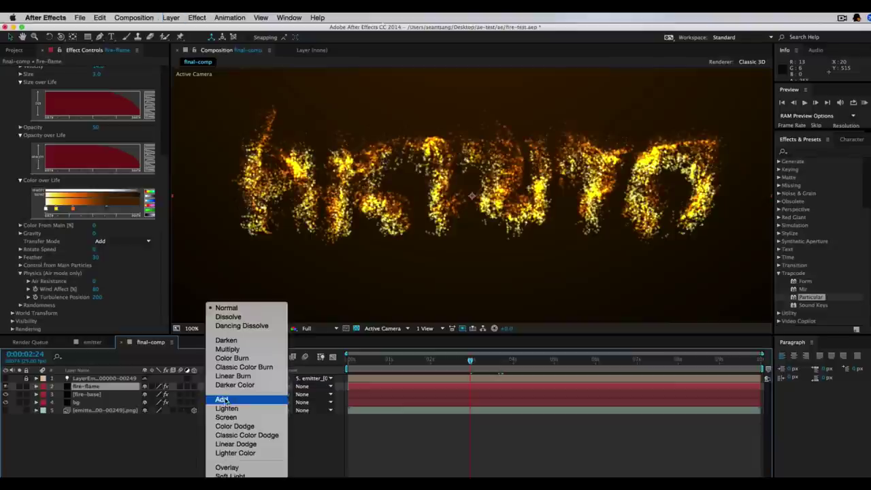
{"action": "left_click", "coordinate": [232, 402]}
{"action": "left_click", "coordinate": [112, 394]}
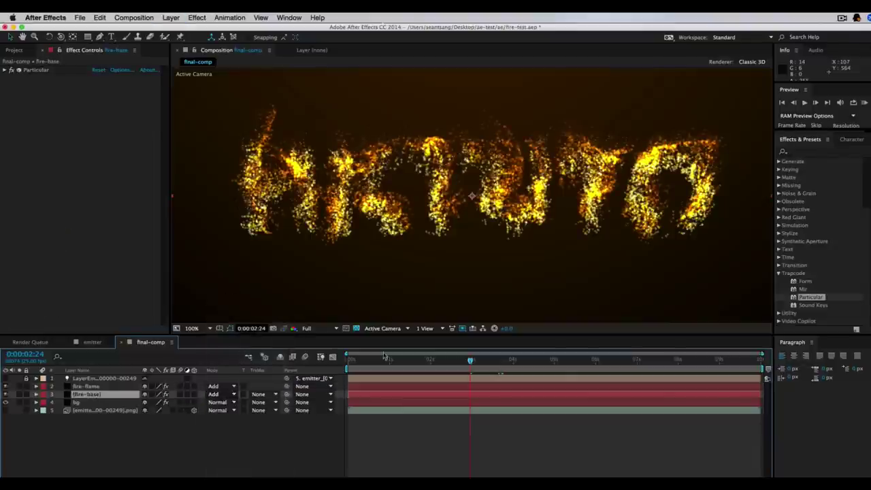
- Turn on Motion Blur in the fire-flame layer's Particular Rendering settings instead of using the comp settings
{"action": "left_click", "coordinate": [109, 386]}
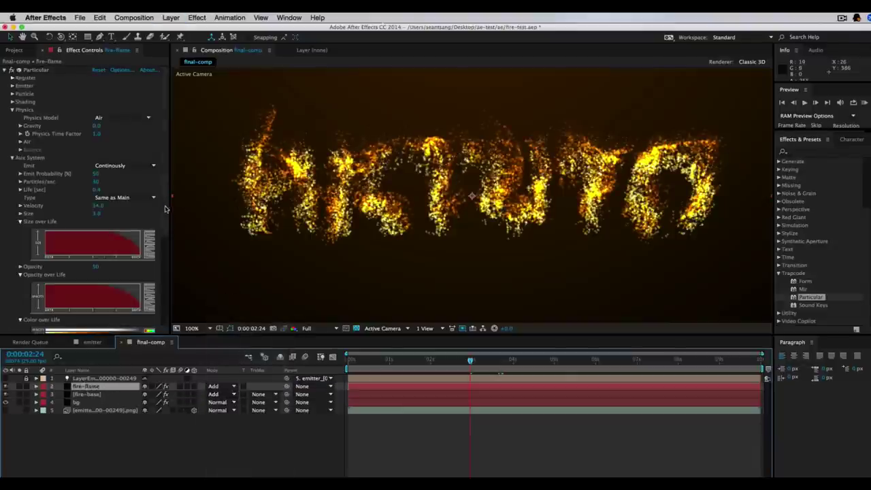
{"action": "scroll", "coordinate": [158, 273], "scroll_direction": "down", "scroll_amount": 4}
{"action": "scroll", "coordinate": [159, 272], "scroll_direction": "down", "scroll_amount": 3}
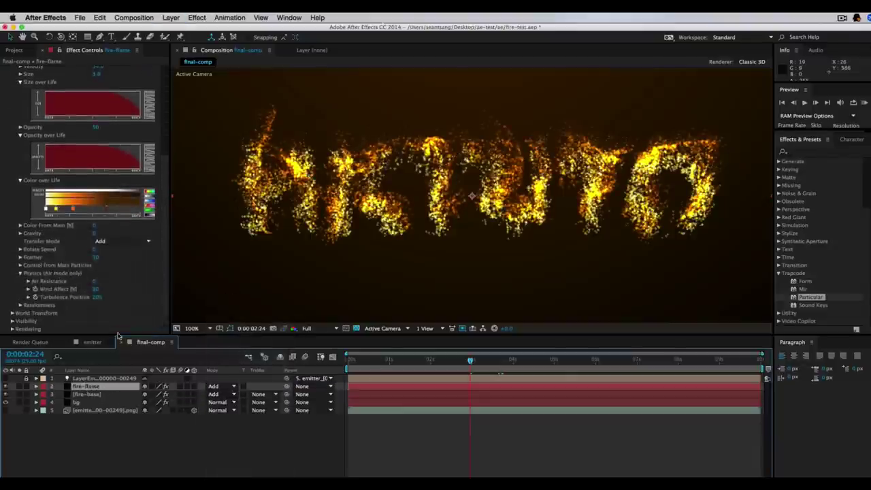
{"action": "left_click", "coordinate": [12, 329]}
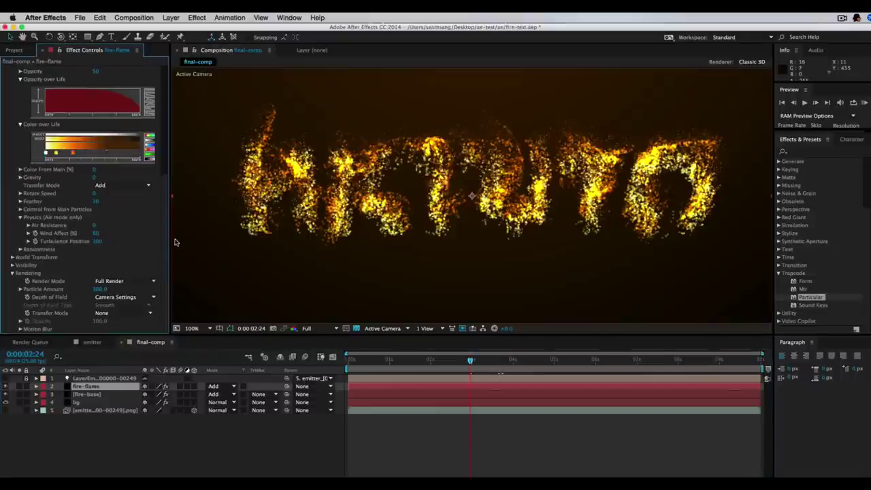
{"action": "left_click", "coordinate": [20, 329]}
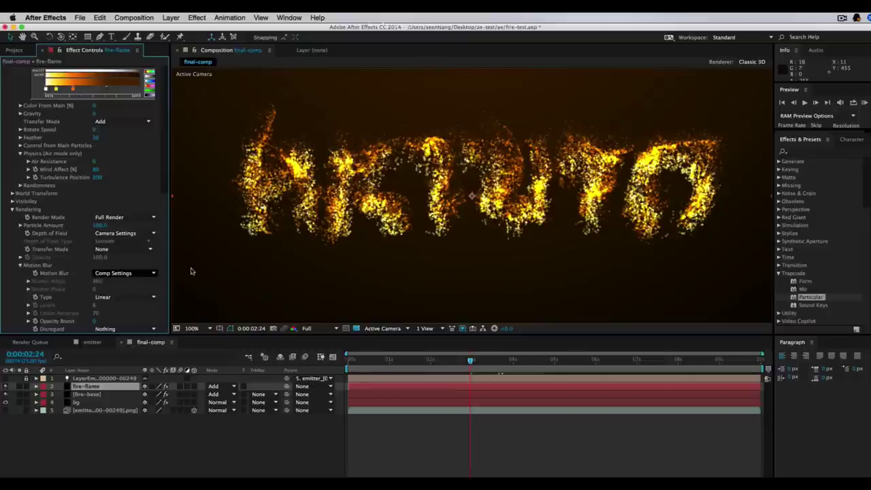
{"action": "left_click", "coordinate": [134, 274]}
{"action": "left_click", "coordinate": [172, 423]}
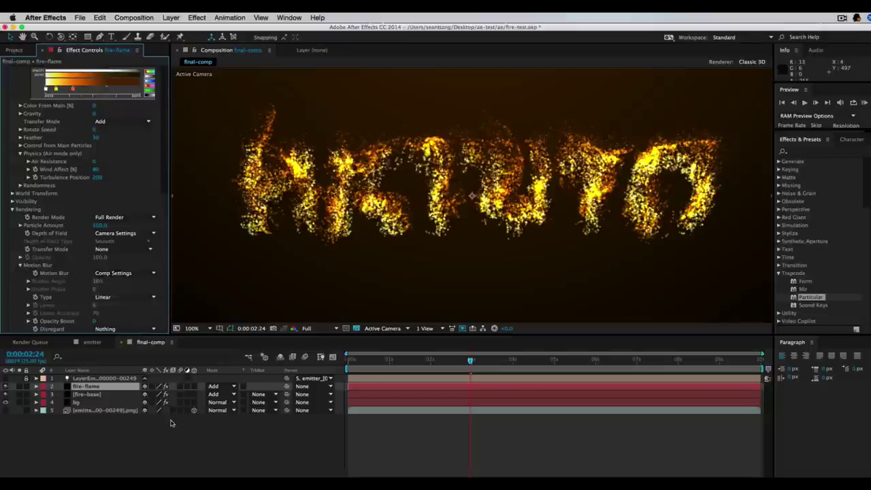
{"action": "left_click", "coordinate": [129, 274]}
{"action": "left_click", "coordinate": [107, 300]}
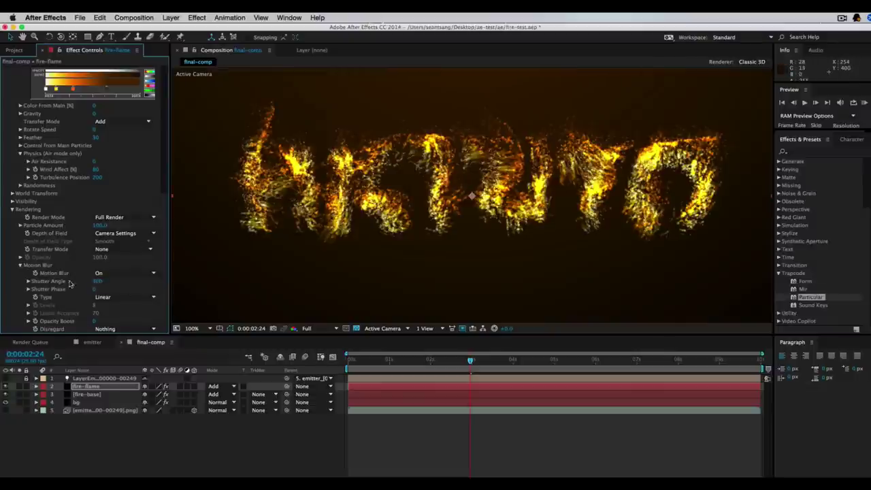
- Set the fire-flame motion blur Shutter Angle to 1000 and check the flames at 0:00:03:04 and 0:00:04:15
{"action": "left_click", "coordinate": [99, 282]}
{"action": "type", "text": "1000"}
{"action": "key", "text": "Tab"}
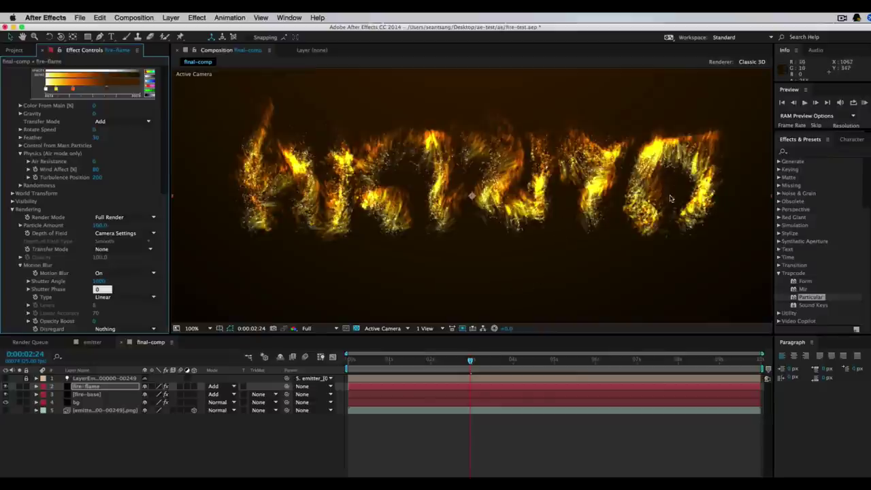
{"action": "key", "text": "Return"}
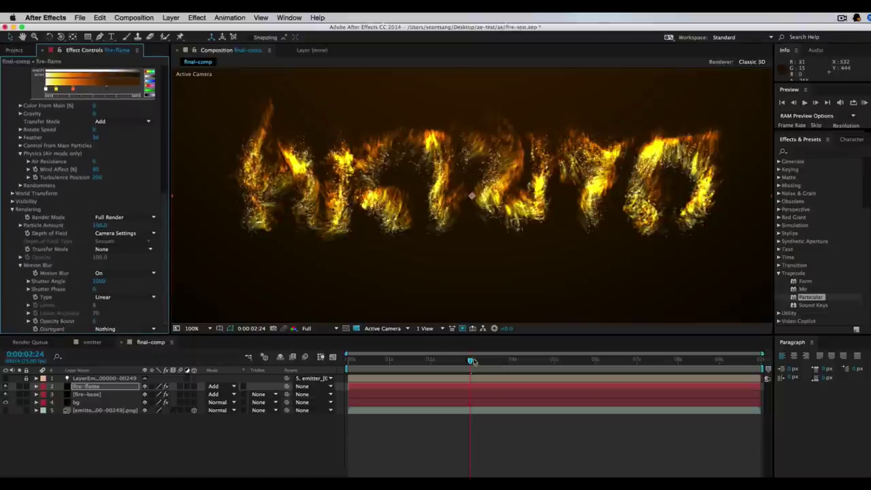
{"action": "left_click_drag", "start_coordinate": [473, 360], "coordinate": [479, 361]}
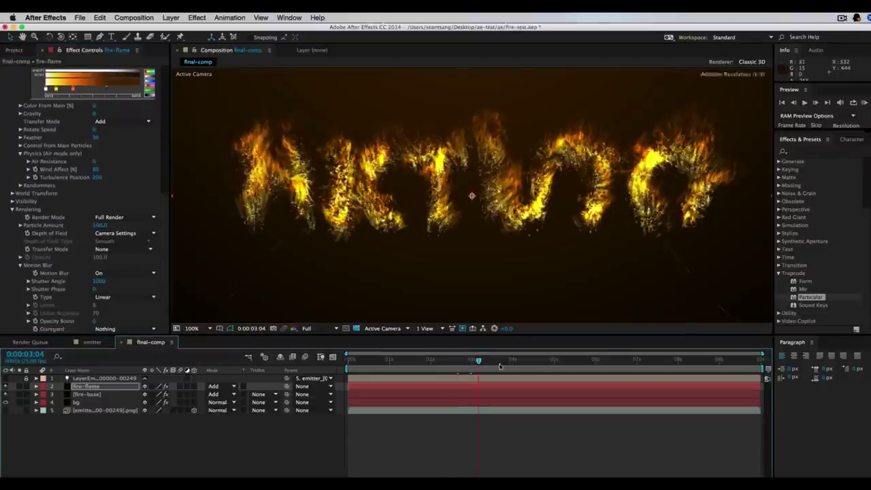
{"action": "left_click", "coordinate": [538, 360]}
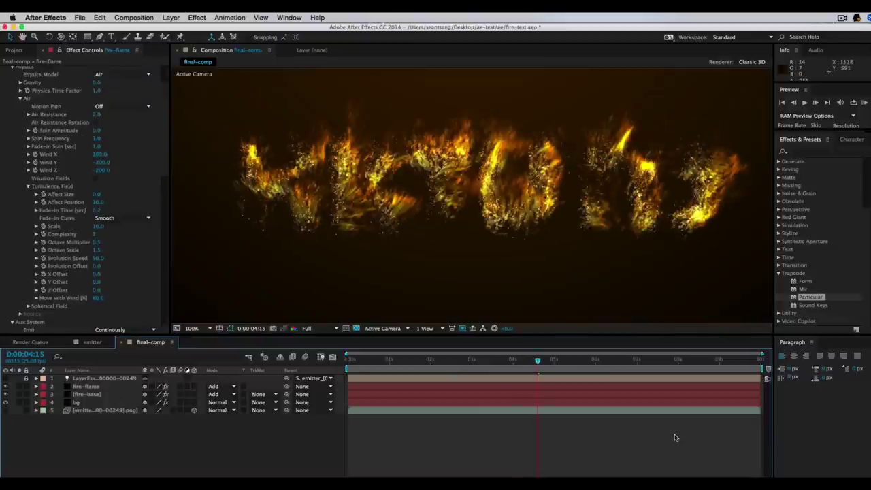
- Try an Air Resistance of 1 in the fire-flame layer's Air physics, and set it back to 2
{"action": "left_click", "coordinate": [116, 388]}
{"action": "key", "text": "Return"}
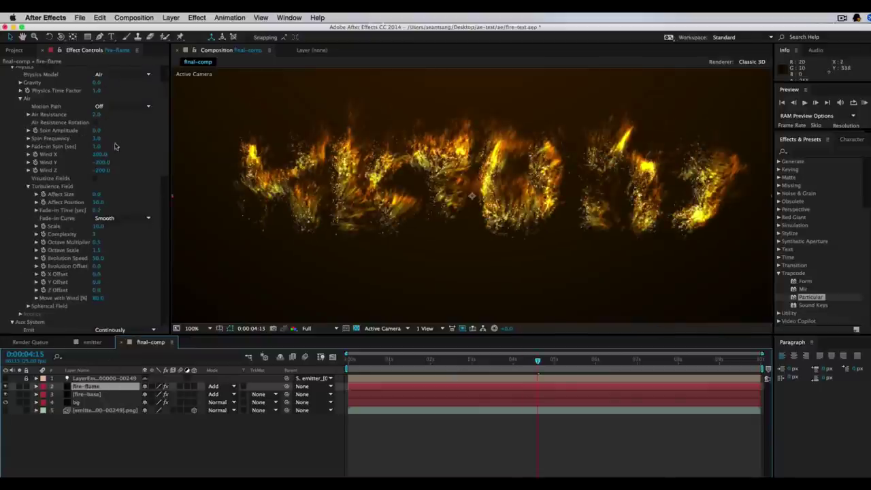
{"action": "left_click", "coordinate": [99, 113]}
{"action": "type", "text": "2"}
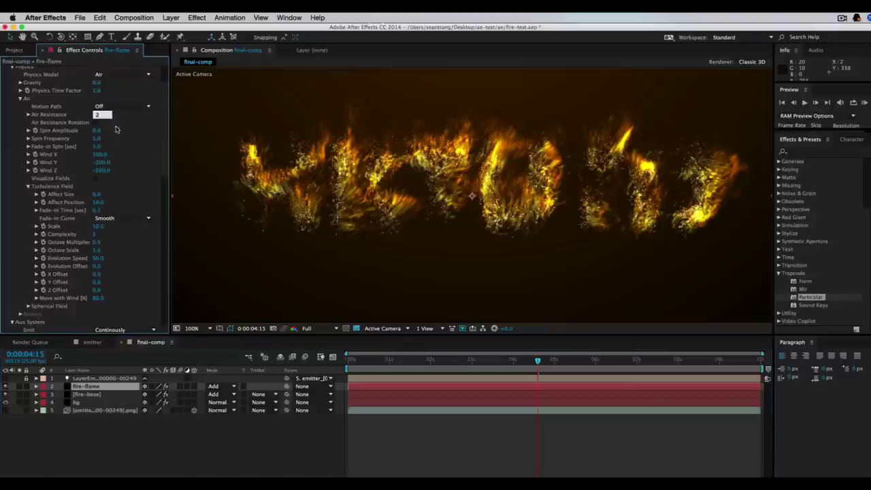
{"action": "key", "text": "Return"}
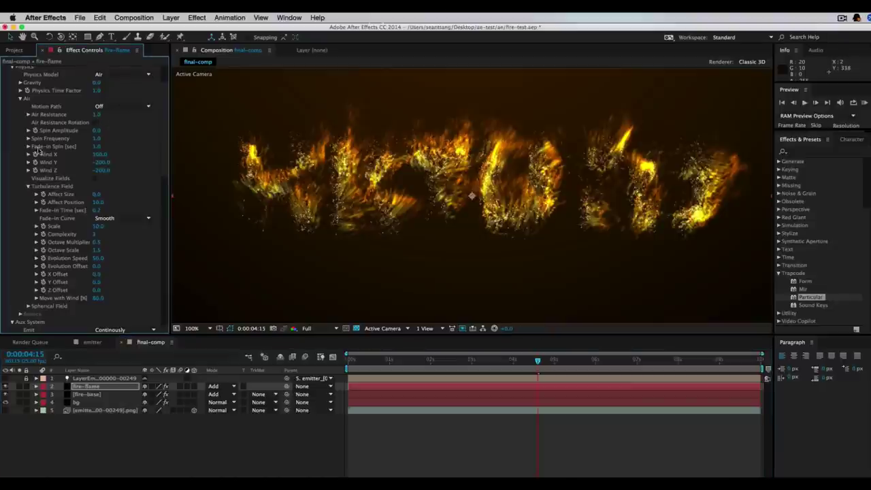
{"action": "left_click", "coordinate": [97, 114]}
{"action": "type", "text": "2"}
{"action": "key", "text": "Return"}
{"action": "left_click_drag", "start_coordinate": [163, 155], "coordinate": [161, 129]}
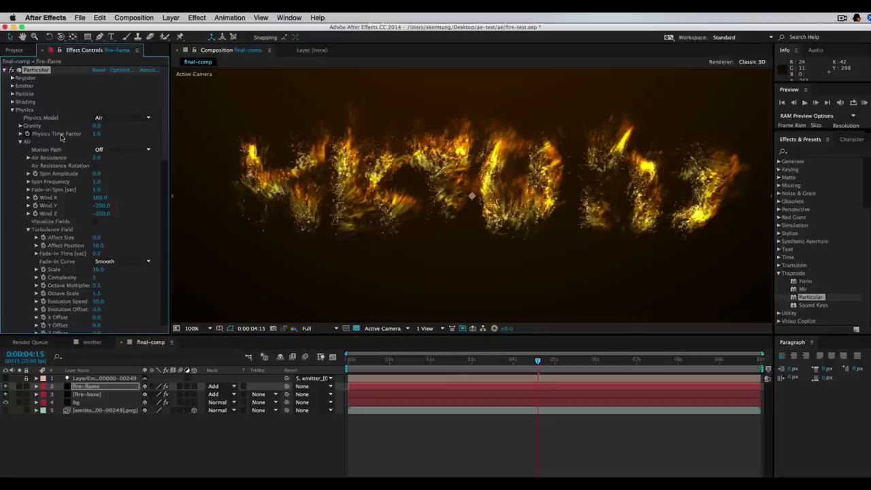
- Set the fire-flame layer's Physics Time Factor to 2 and its Aux System Life to 0.5 seconds, trying 1 second first
{"action": "left_click", "coordinate": [96, 134]}
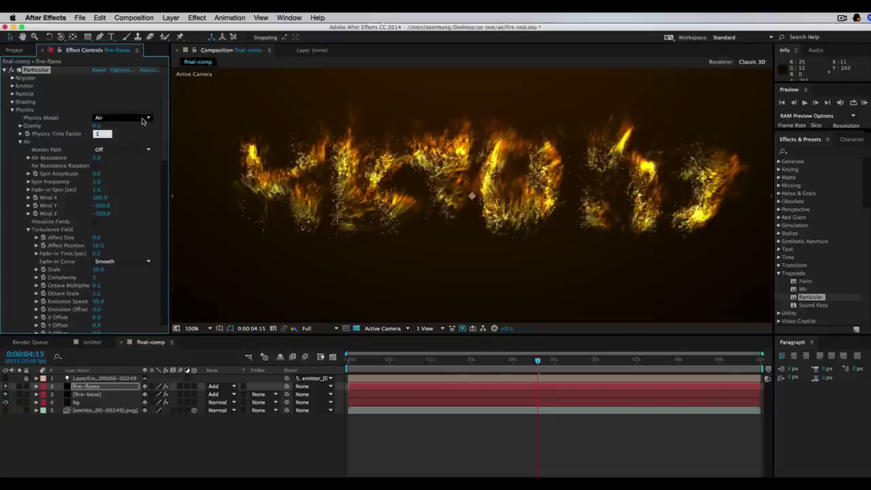
{"action": "key", "text": "Return"}
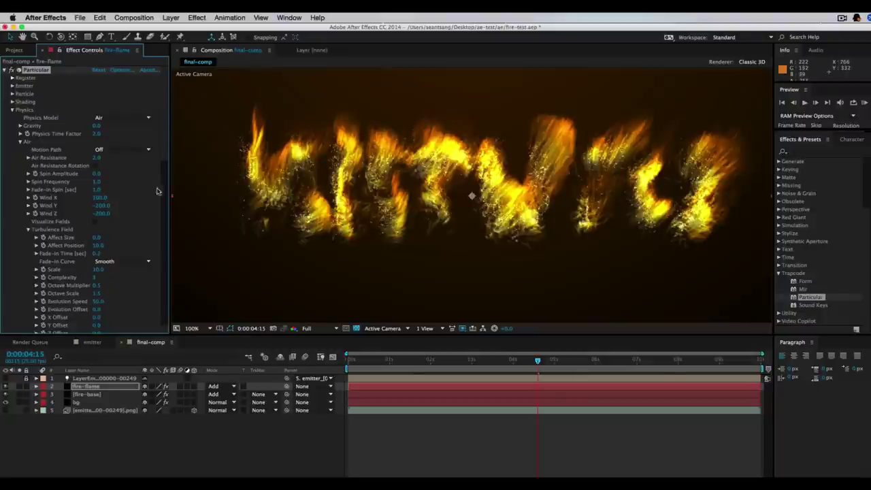
{"action": "scroll", "coordinate": [162, 135], "scroll_direction": "down", "scroll_amount": 10}
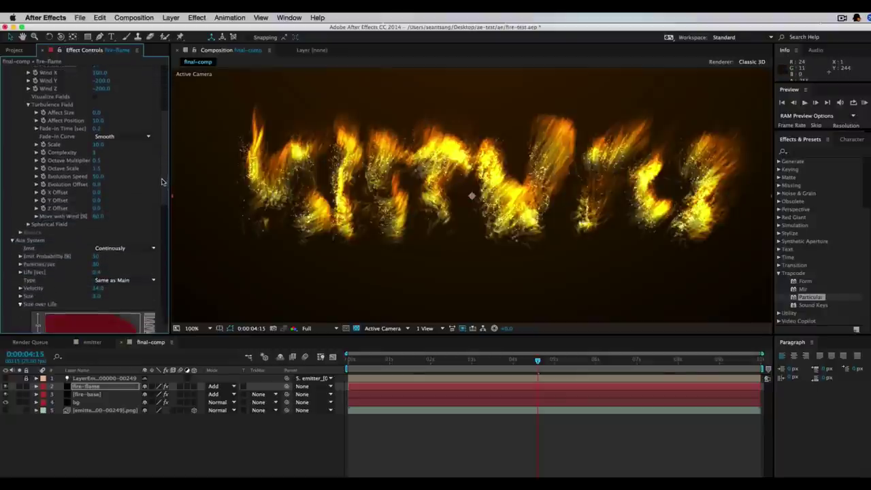
{"action": "scroll", "coordinate": [157, 219], "scroll_direction": "down", "scroll_amount": 1}
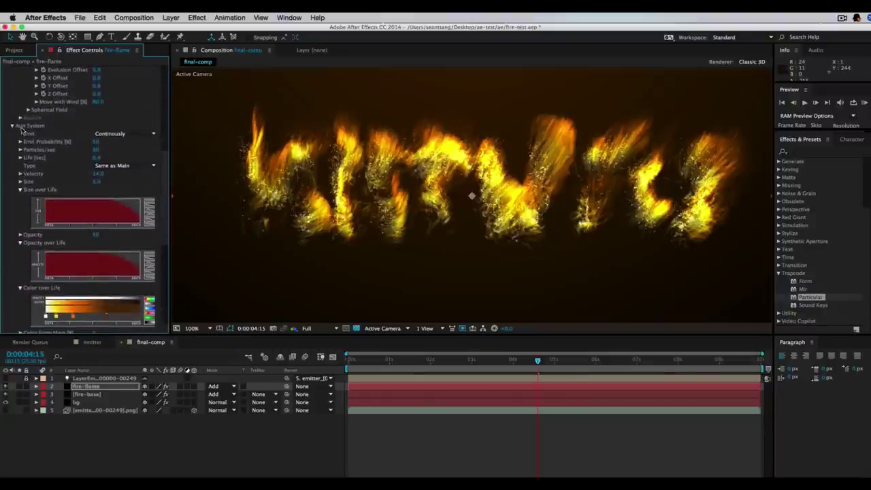
{"action": "left_click", "coordinate": [97, 159]}
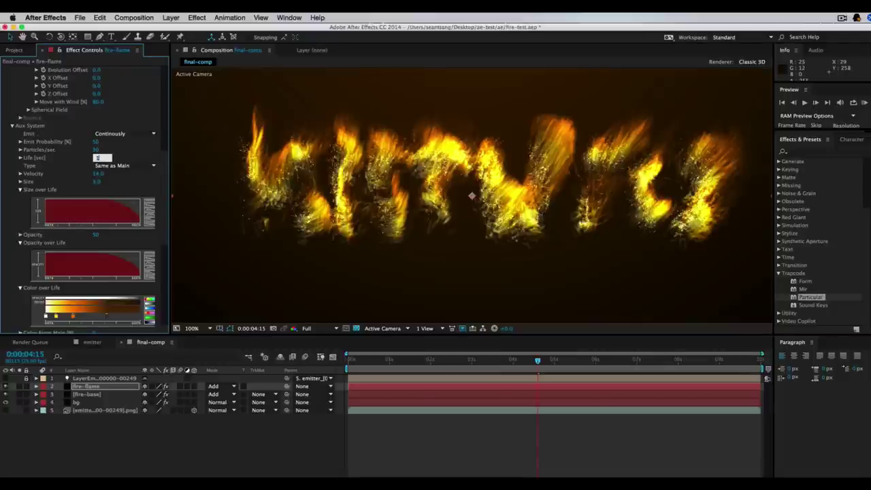
{"action": "key", "text": "Return"}
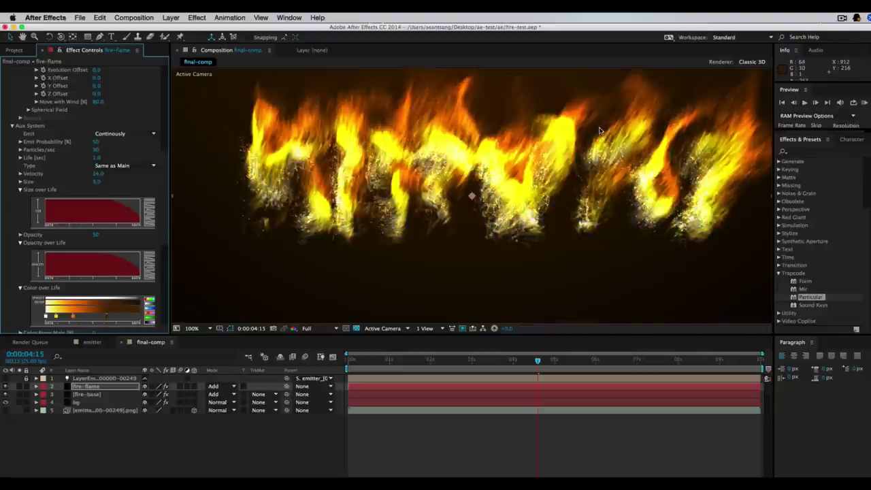
{"action": "left_click", "coordinate": [99, 158]}
{"action": "type", "text": "0.5"}
{"action": "key", "text": "Tab"}
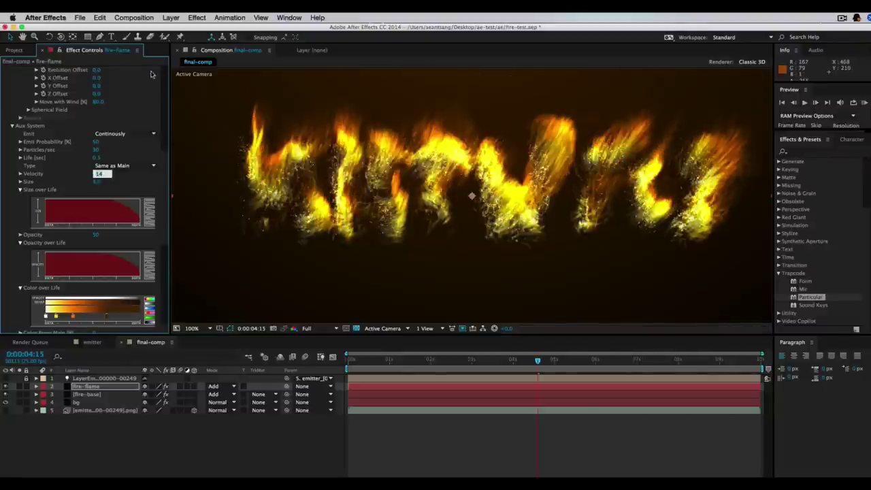
- In the Aux System's Color over Life gradient, darken the brown stop and change the orange stop to a dark red-orange
{"action": "double_click", "coordinate": [107, 318]}
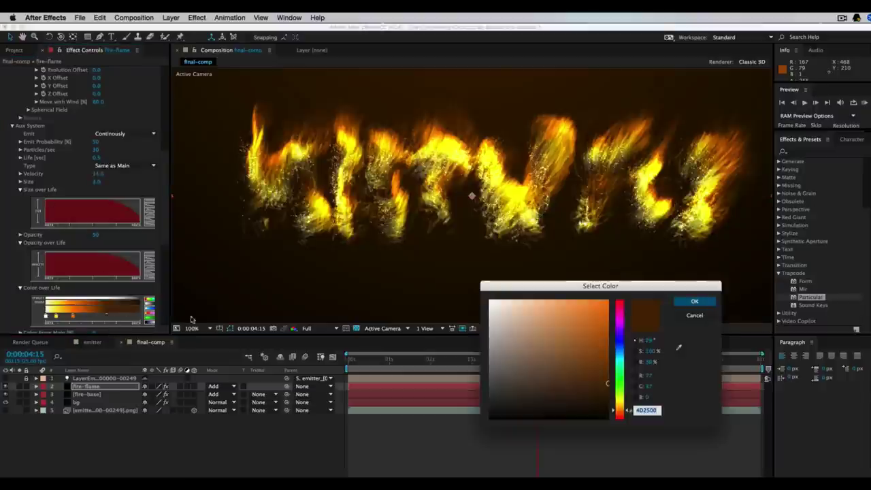
{"action": "left_click", "coordinate": [607, 396]}
{"action": "left_click", "coordinate": [695, 301]}
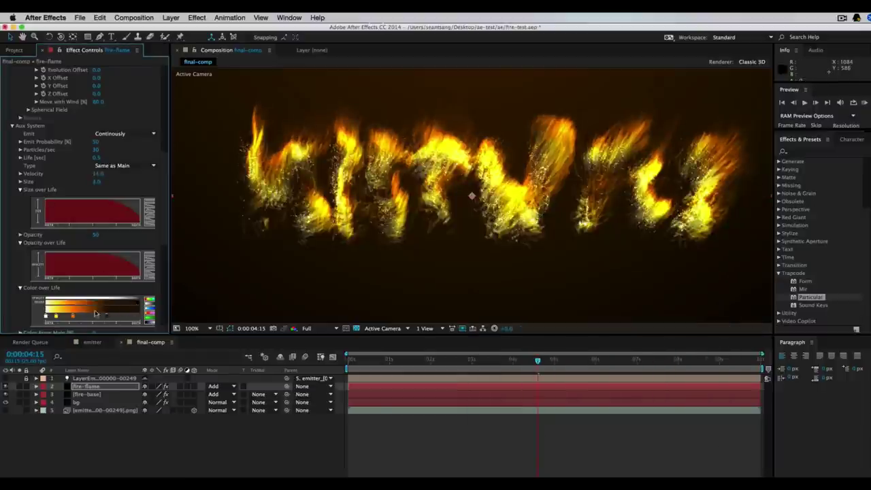
{"action": "double_click", "coordinate": [73, 318]}
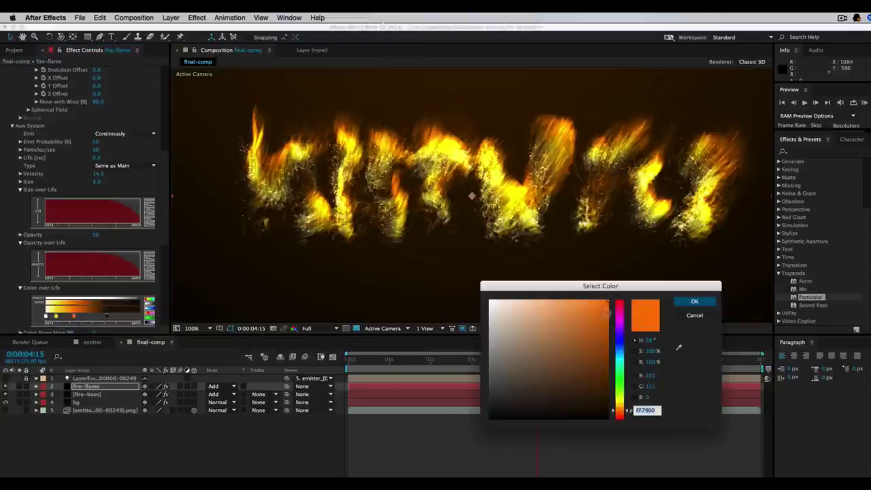
{"action": "left_click_drag", "start_coordinate": [621, 410], "coordinate": [620, 414]}
{"action": "left_click", "coordinate": [608, 340]}
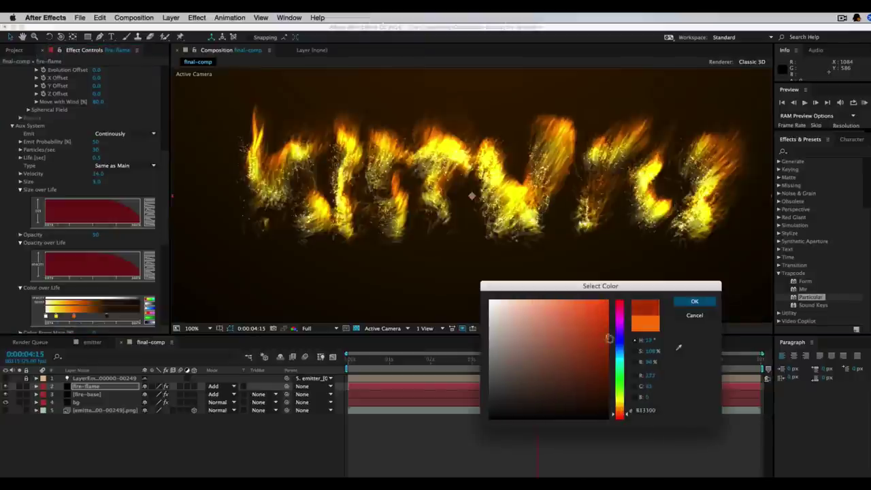
{"action": "left_click", "coordinate": [695, 302]}
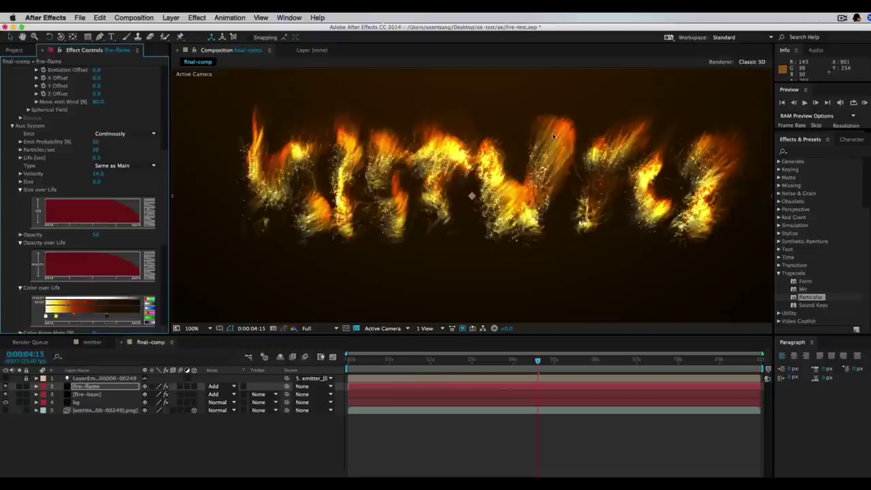
- Set the project's color depth to 32 bits per channel (float), trying 16 bits per channel first
{"action": "left_click", "coordinate": [16, 49]}
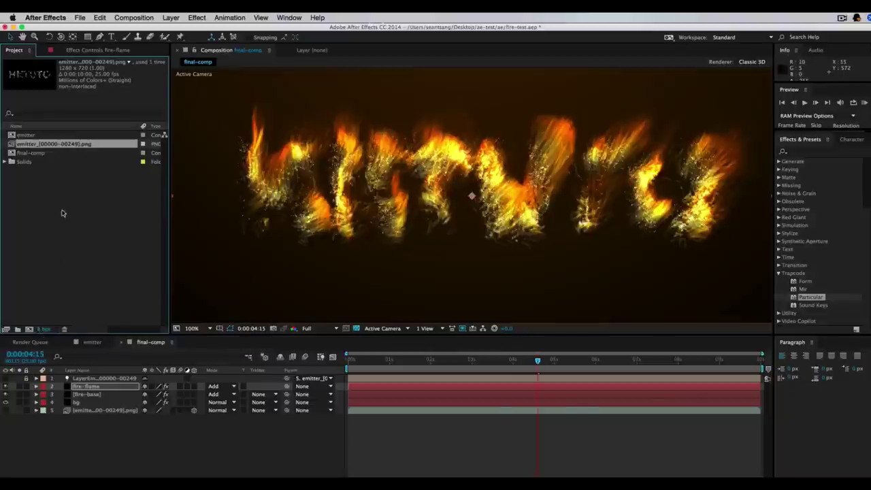
{"action": "left_click", "coordinate": [45, 329]}
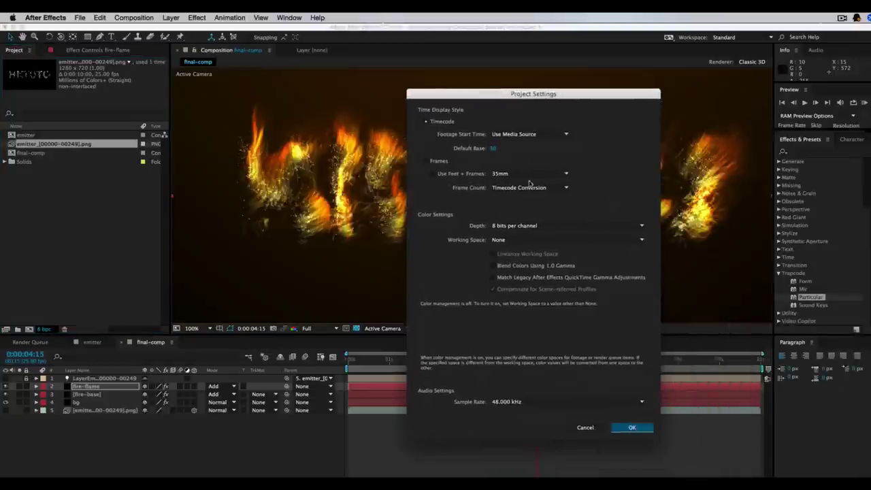
{"action": "left_click", "coordinate": [544, 226]}
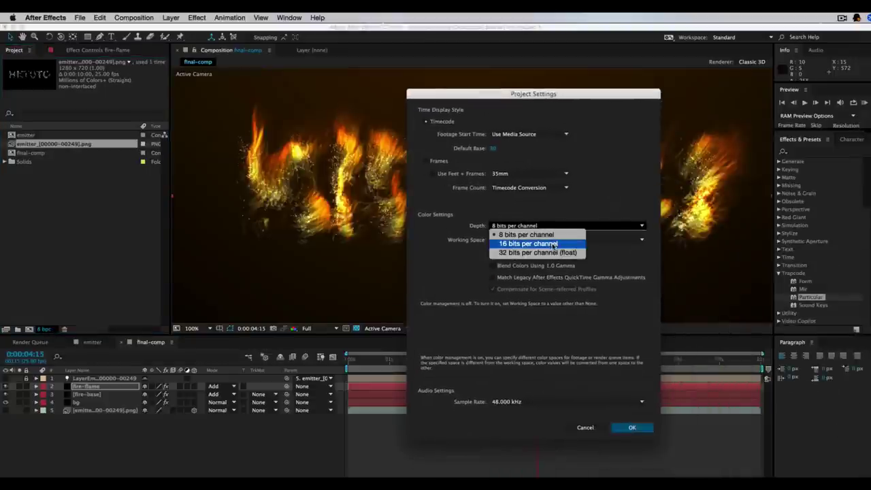
{"action": "left_click", "coordinate": [553, 243]}
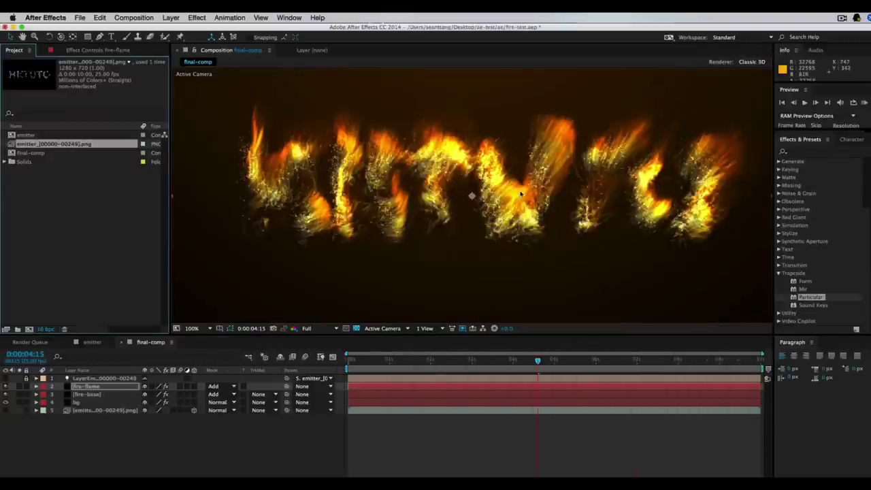
{"action": "left_click", "coordinate": [45, 328]}
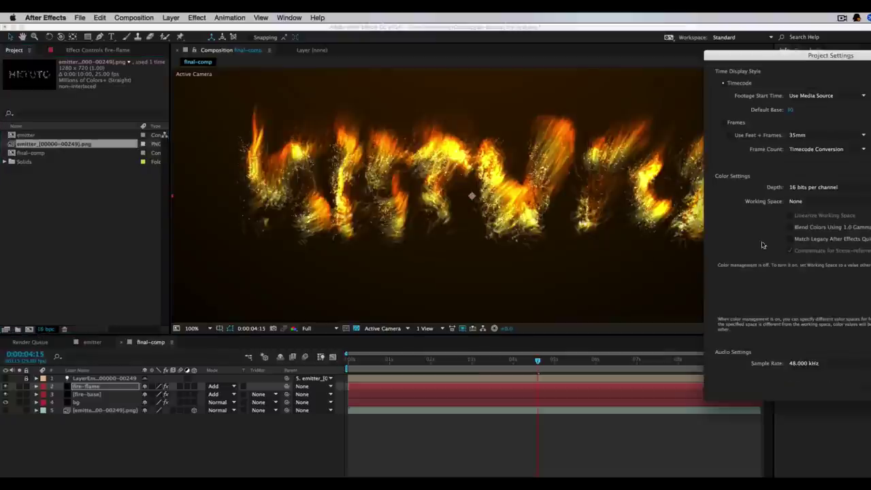
{"action": "left_click", "coordinate": [616, 202]}
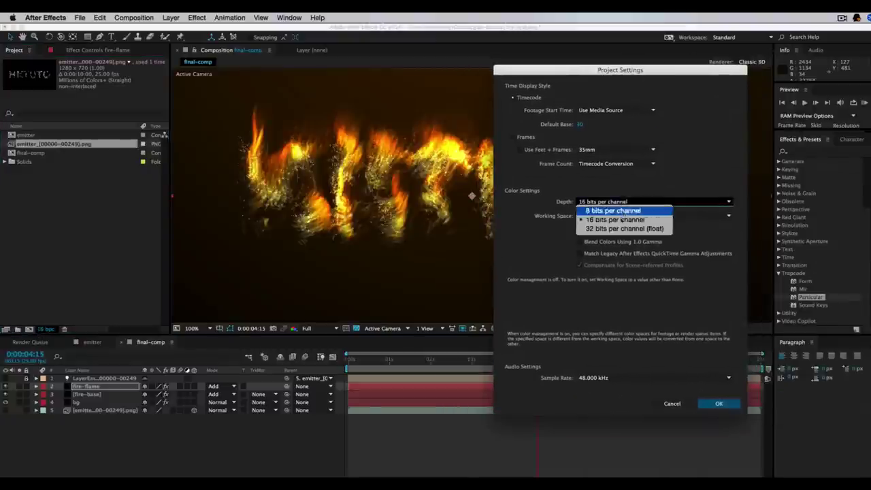
{"action": "left_click", "coordinate": [625, 228]}
{"action": "left_click", "coordinate": [719, 403]}
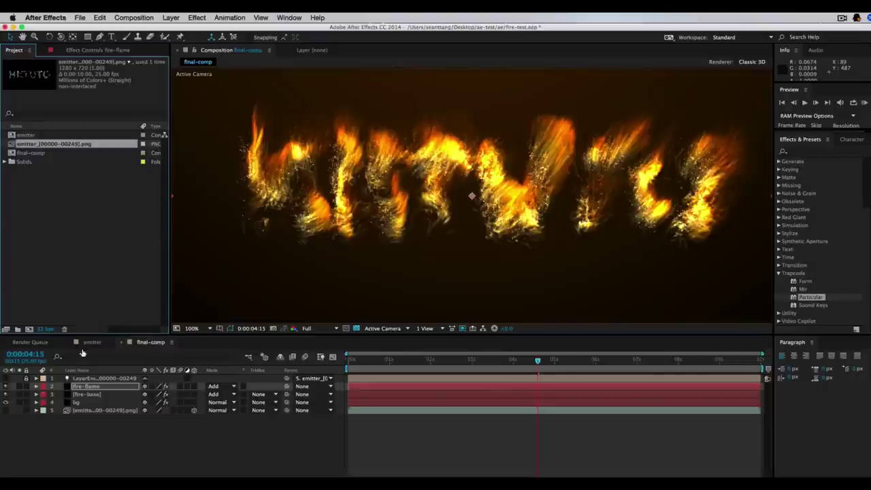
- Duplicate the fire-base layer and place the copy above the fire-flame layer
{"action": "left_click", "coordinate": [87, 469]}
{"action": "left_click", "coordinate": [94, 391]}
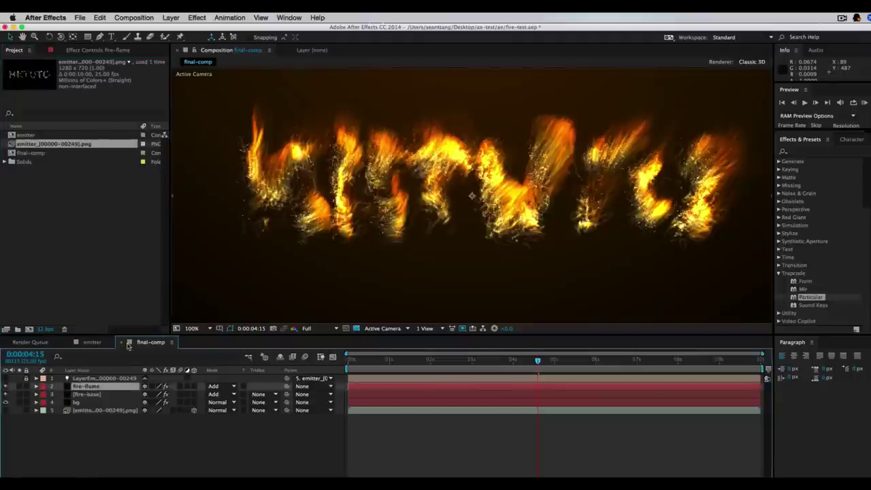
{"action": "left_click", "coordinate": [102, 395]}
{"action": "key", "text": "super+d"}
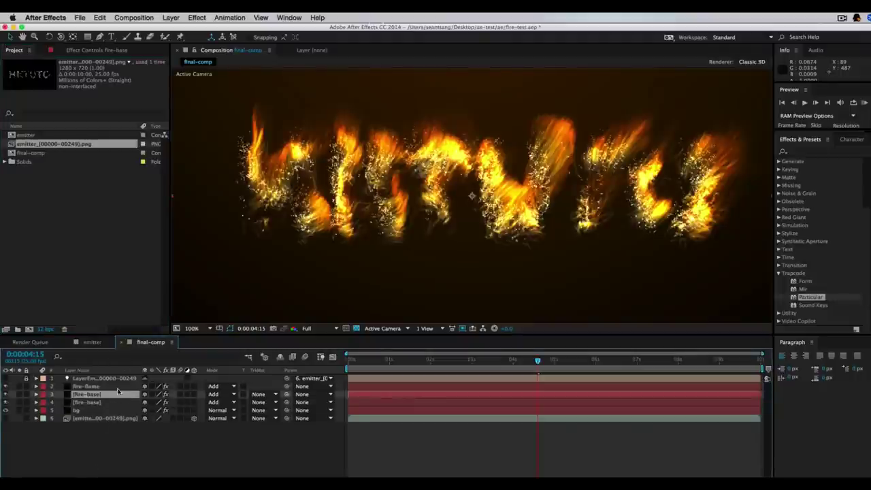
{"action": "left_click_drag", "start_coordinate": [102, 397], "coordinate": [103, 387]}
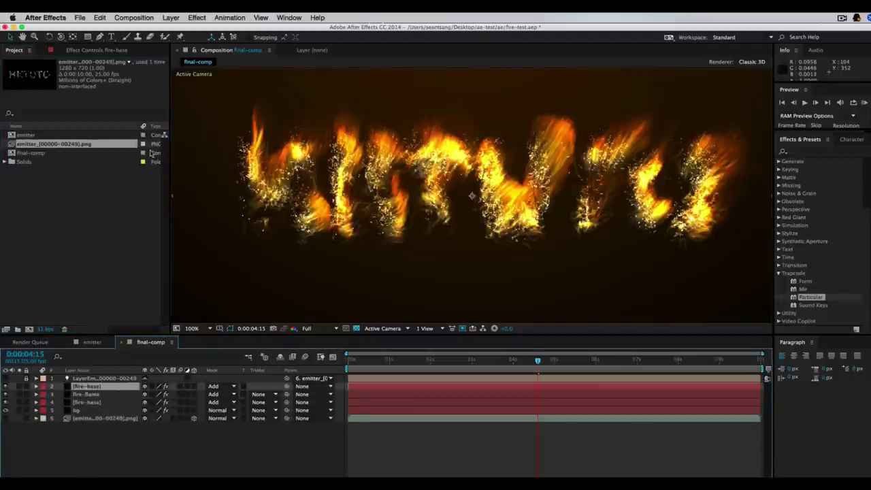
- Set Particles/sec to 300000 in the Particular Emitter settings of the upper fire-base copy
{"action": "left_click", "coordinate": [99, 51]}
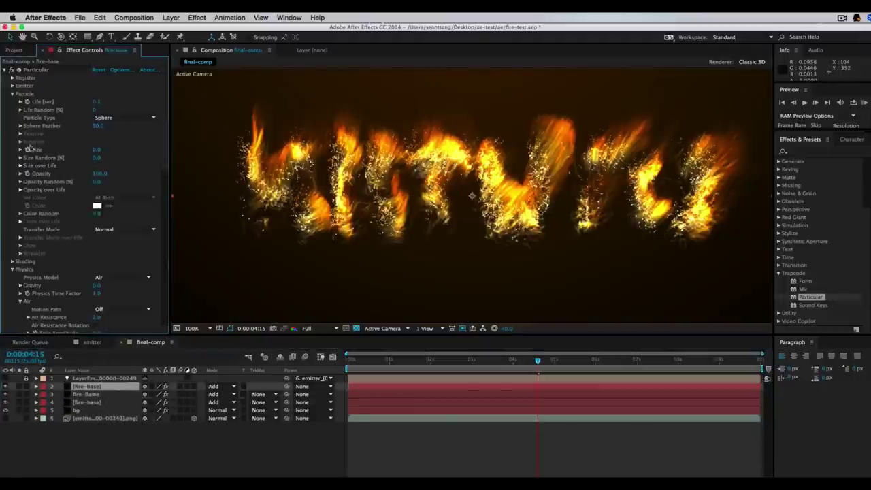
{"action": "left_click", "coordinate": [11, 94]}
{"action": "key", "text": "super+Tab"}
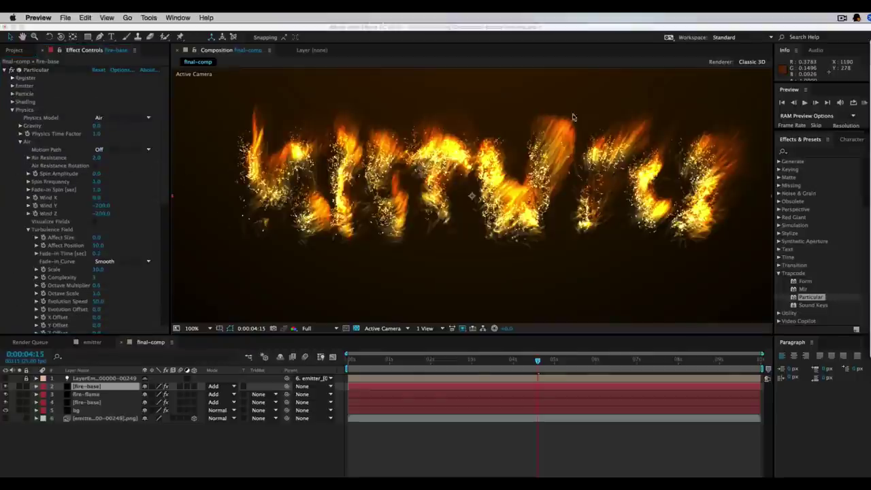
{"action": "left_click", "coordinate": [11, 86]}
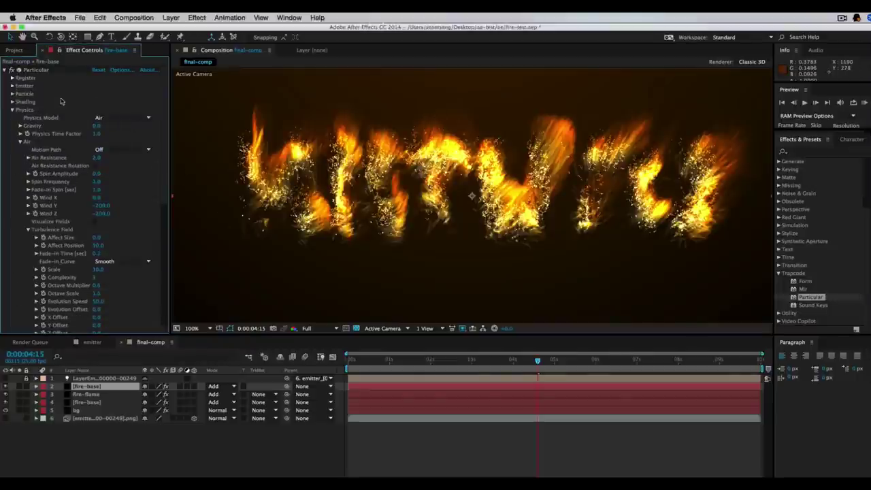
{"action": "left_click", "coordinate": [12, 86]}
{"action": "left_click", "coordinate": [102, 94]}
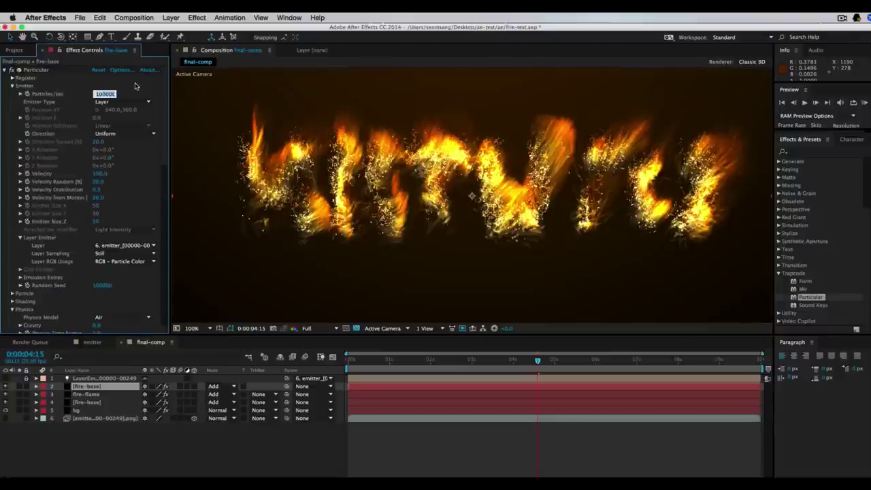
{"action": "left_click", "coordinate": [96, 94]}
{"action": "type", "text": "3"}
{"action": "key", "text": "Return"}
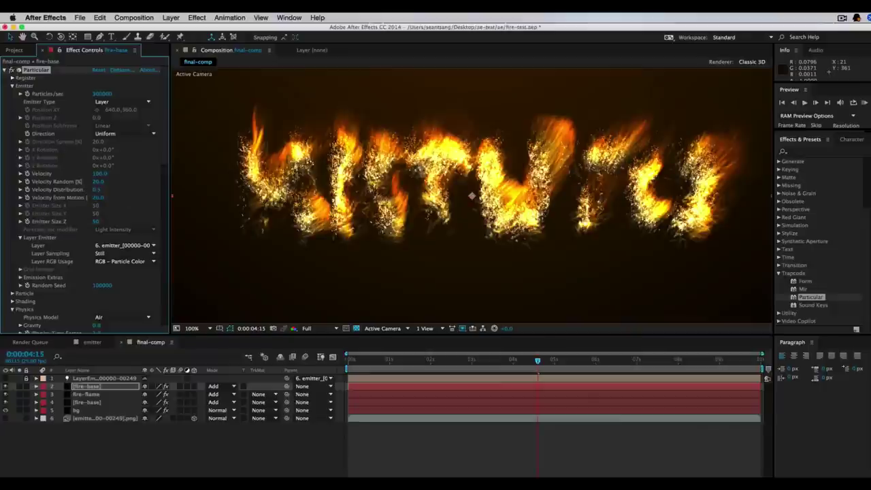
{"action": "key", "text": "super+Tab"}
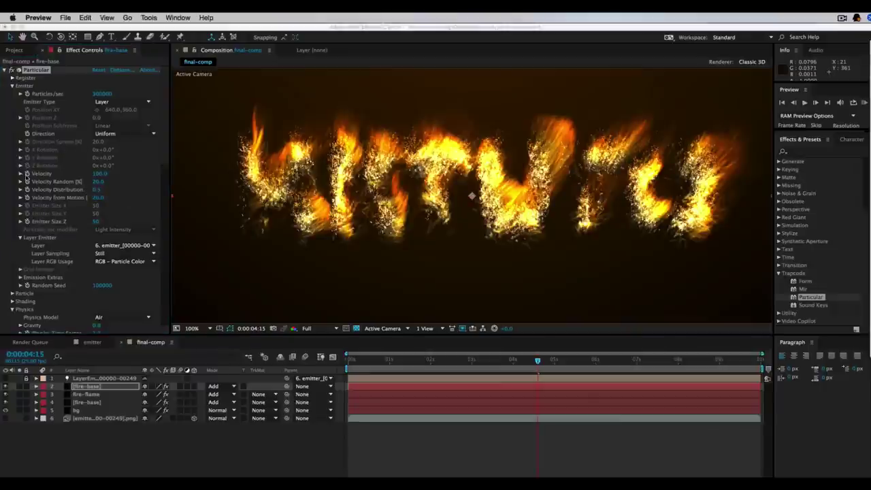
{"action": "left_click", "coordinate": [12, 88]}
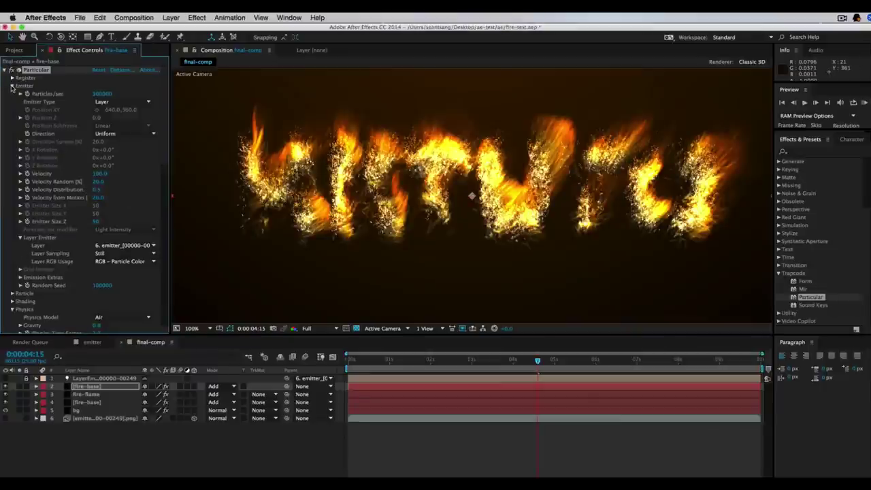
{"action": "left_click", "coordinate": [11, 86]}
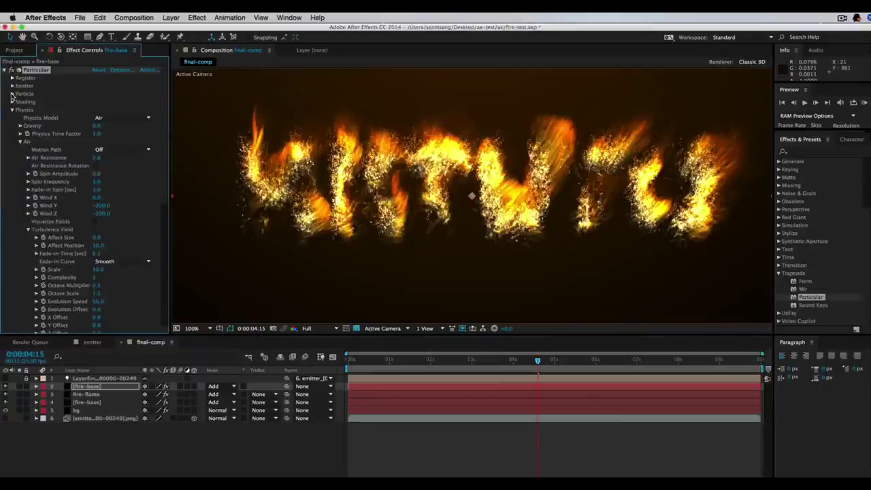
- Set the Physics Time Factor of the upper fire-base copy to 0.8
{"action": "key", "text": "super+Tab"}
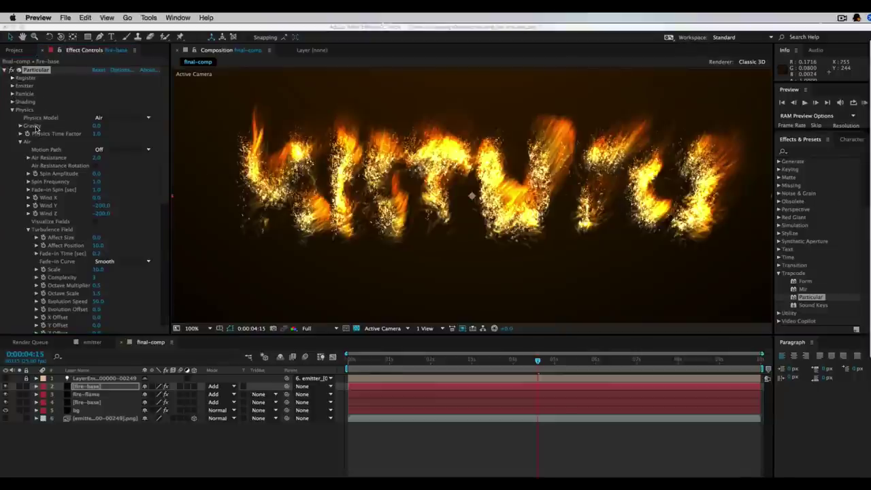
{"action": "left_click", "coordinate": [96, 135]}
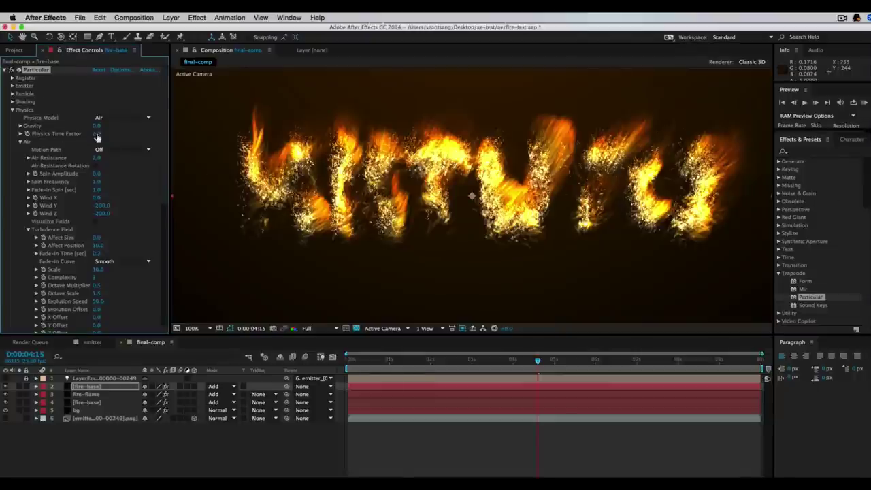
{"action": "left_click", "coordinate": [96, 134]}
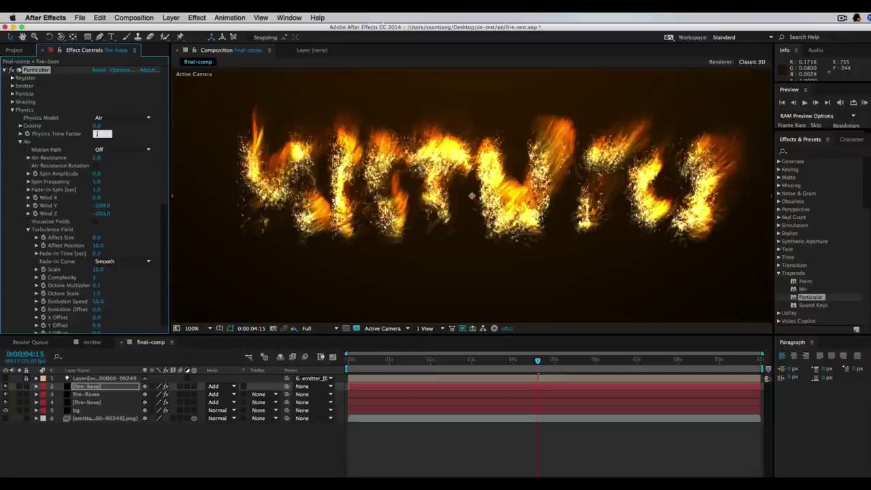
{"action": "type", "text": ".8"}
{"action": "key", "text": "Tab"}
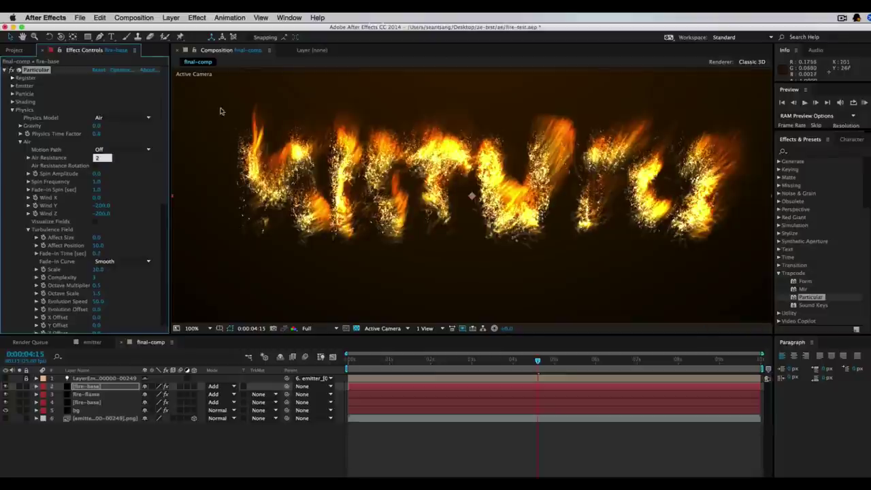
- Set Wind X to 10 in the Air physics settings of the upper fire-base copy
{"action": "left_click", "coordinate": [97, 198]}
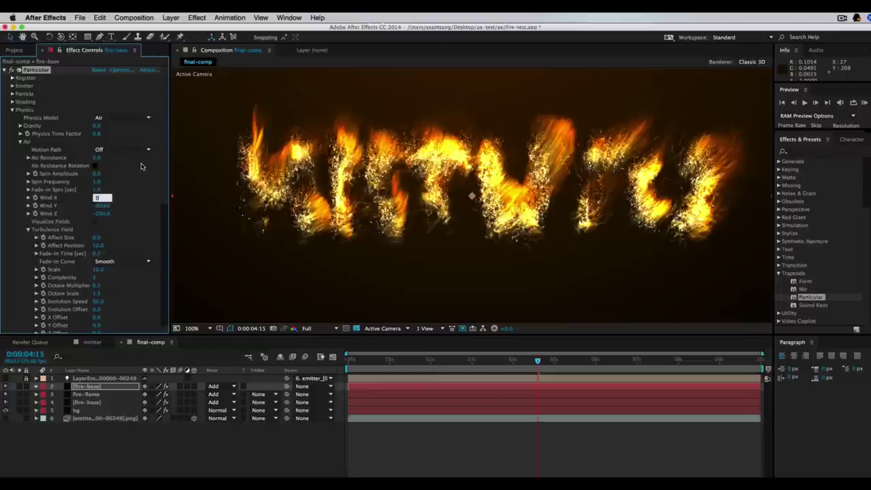
{"action": "type", "text": "10"}
{"action": "key", "text": "Tab"}
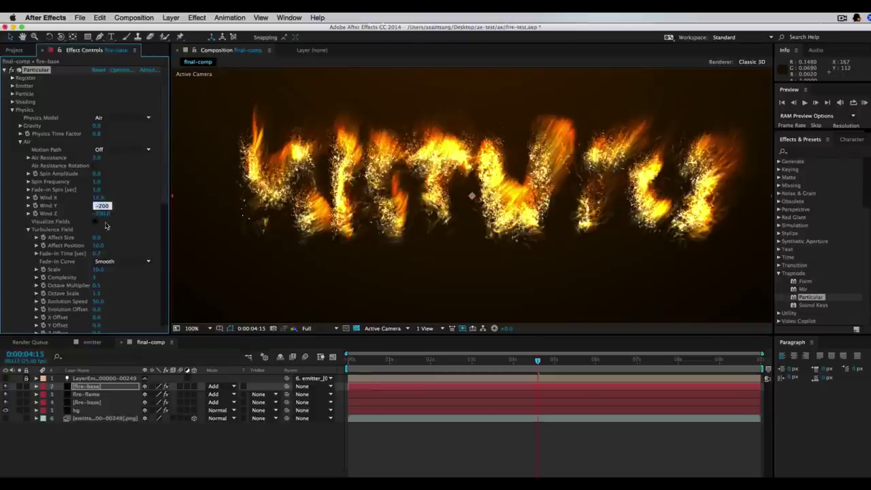
- Set the Turbulence Field's Affect Position to 5 and its Fade-in Time to 0.1 seconds on the upper fire-base copy
{"action": "left_click", "coordinate": [99, 247]}
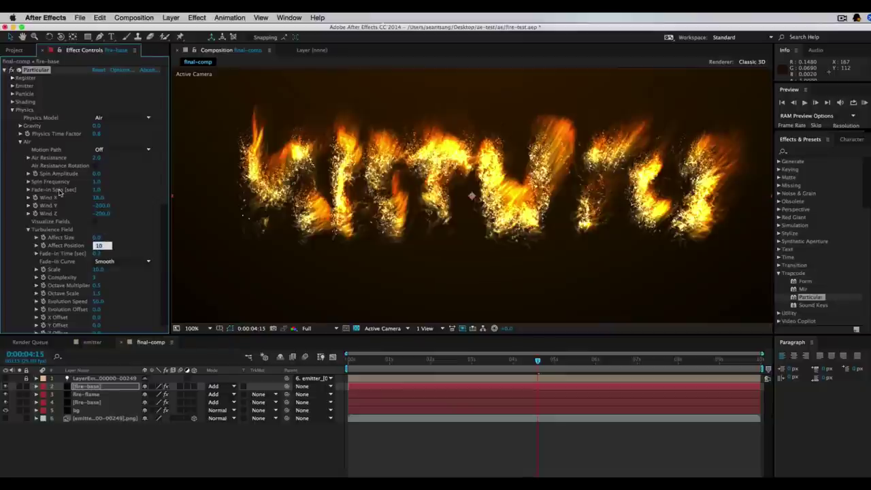
{"action": "type", "text": "5"}
{"action": "key", "text": "Tab"}
{"action": "type", "text": "0.1"}
{"action": "key", "text": "Tab"}
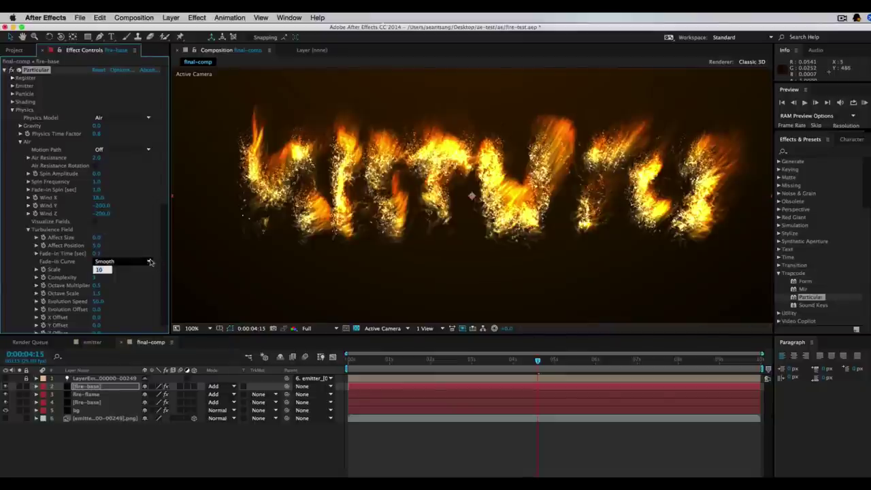
{"action": "key", "text": "Return"}
- Set Move with Wind to 100% in the Turbulence Field of the upper fire-base copy
{"action": "scroll", "coordinate": [162, 200], "scroll_direction": "down", "scroll_amount": 2}
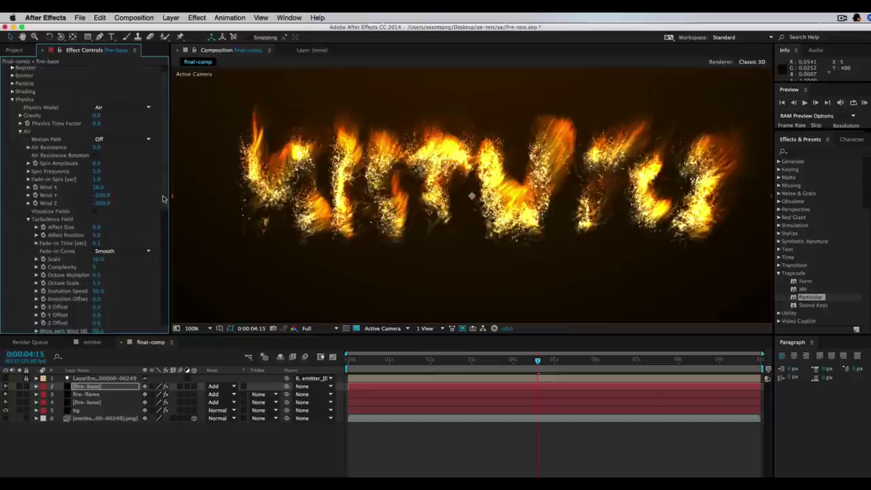
{"action": "scroll", "coordinate": [162, 200], "scroll_direction": "down", "scroll_amount": 10}
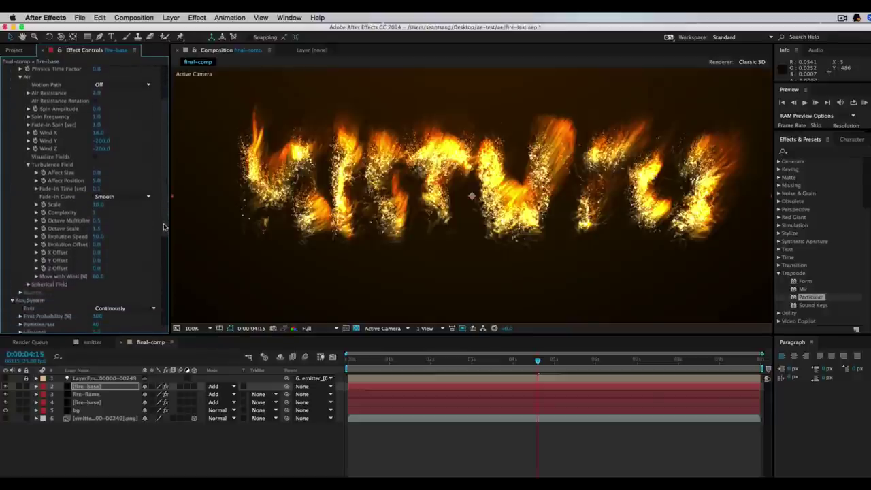
{"action": "scroll", "coordinate": [166, 239], "scroll_direction": "down", "scroll_amount": 3}
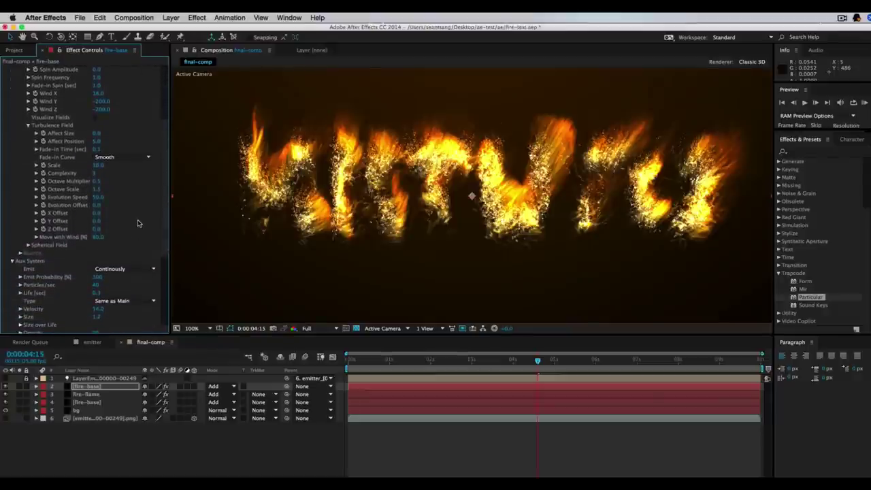
{"action": "left_click", "coordinate": [98, 237]}
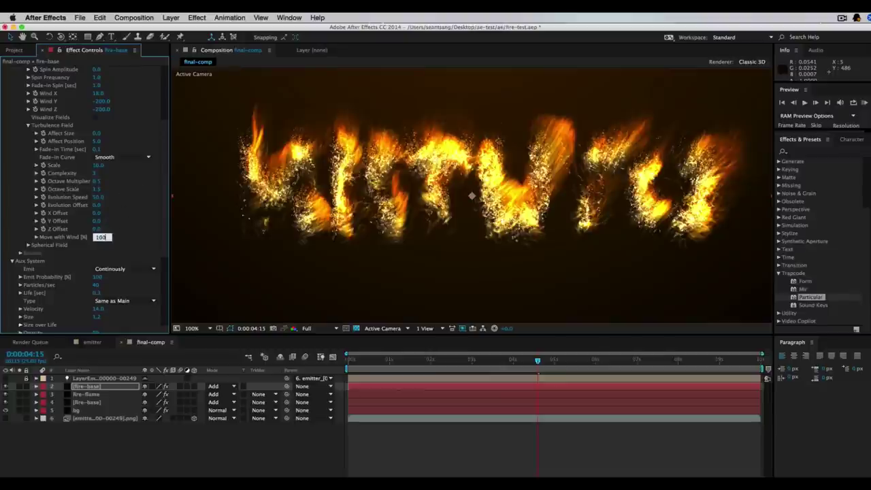
{"action": "key", "text": "Return"}
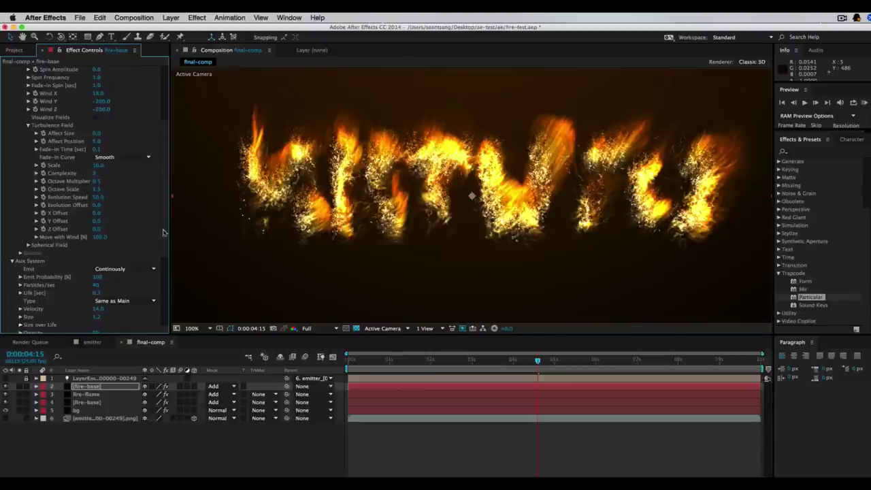
- Set the Aux System of the upper fire-base copy to Emit Probability 10%, Particles/sec 2 and Life 1 second
{"action": "key", "text": "super+Tab"}
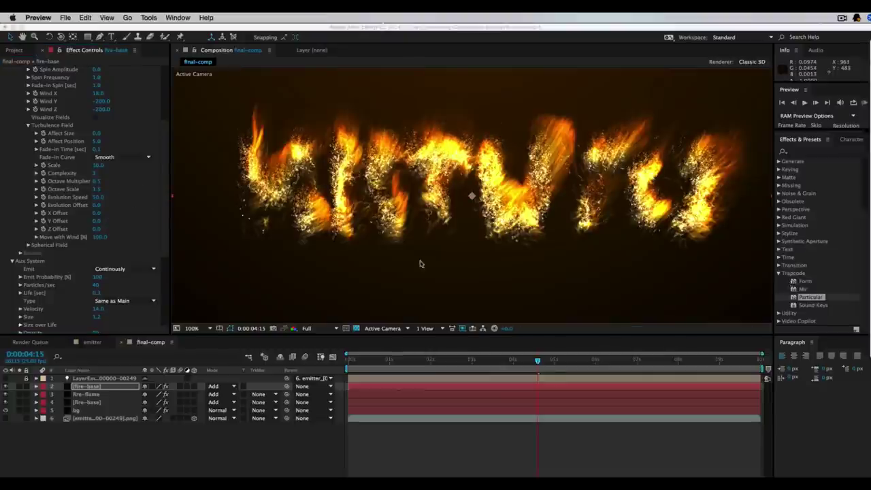
{"action": "left_click", "coordinate": [164, 224]}
{"action": "scroll", "coordinate": [164, 219], "scroll_direction": "down", "scroll_amount": 5}
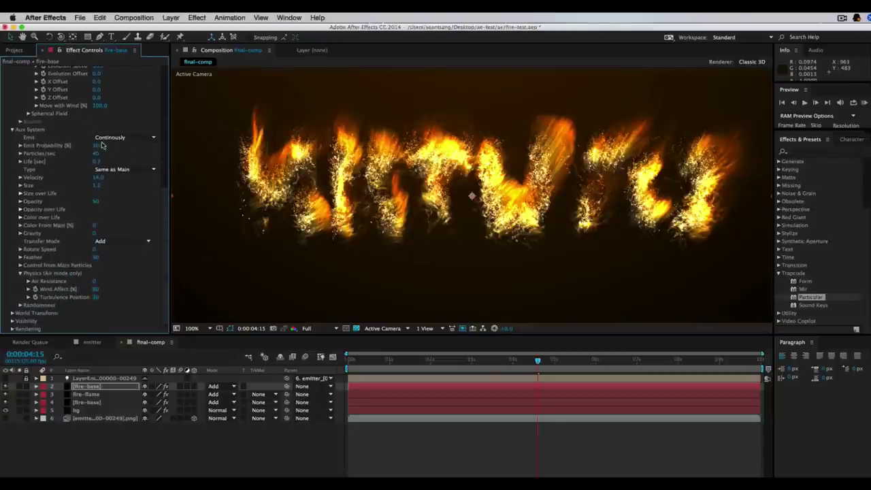
{"action": "left_click", "coordinate": [99, 146]}
{"action": "type", "text": "10"}
{"action": "key", "text": "Tab"}
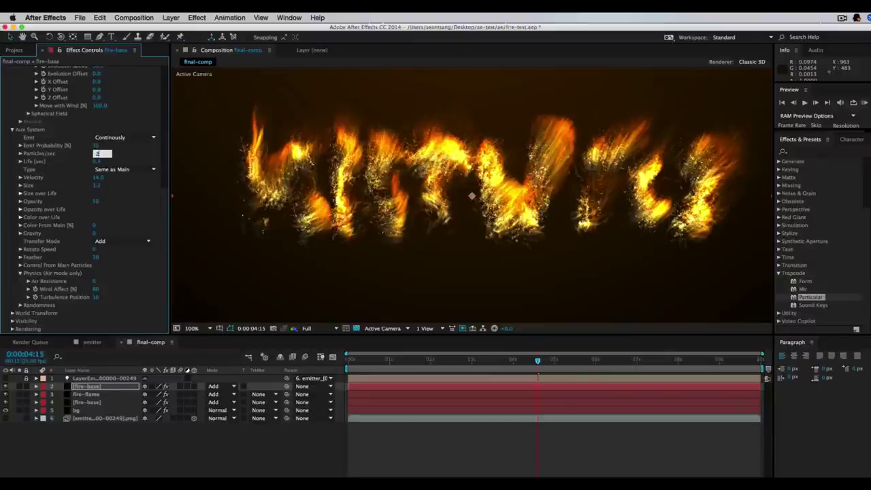
{"action": "type", "text": "2"}
{"action": "key", "text": "Tab"}
{"action": "type", "text": "1"}
{"action": "key", "text": "Tab"}
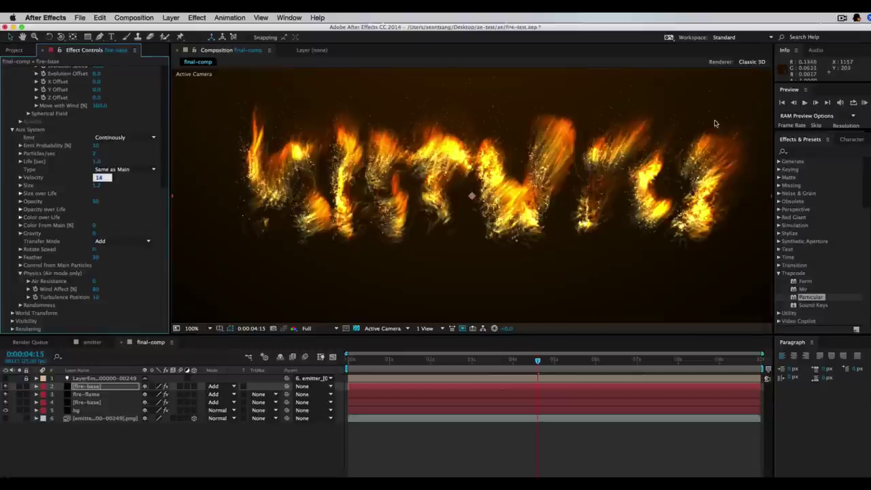
- Set the upper fire-base layer's Aux System velocity to 14, size to 1 and opacity to 80
{"action": "key", "text": "Tab"}
{"action": "key", "text": "Tab"}
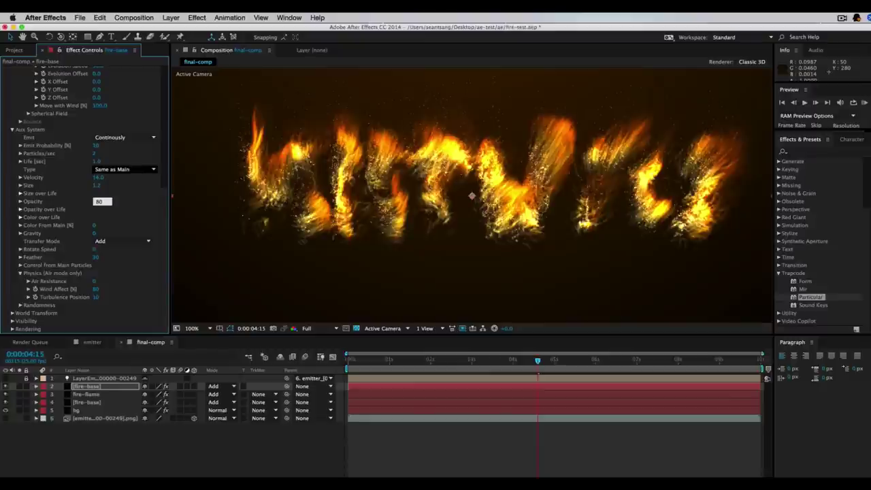
{"action": "key", "text": "Tab"}
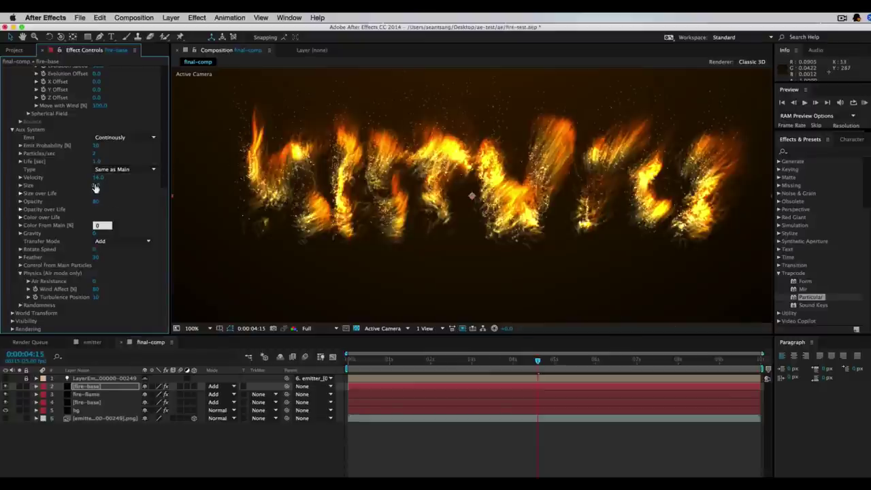
{"action": "left_click", "coordinate": [96, 186]}
{"action": "type", "text": "1"}
{"action": "key", "text": "Tab"}
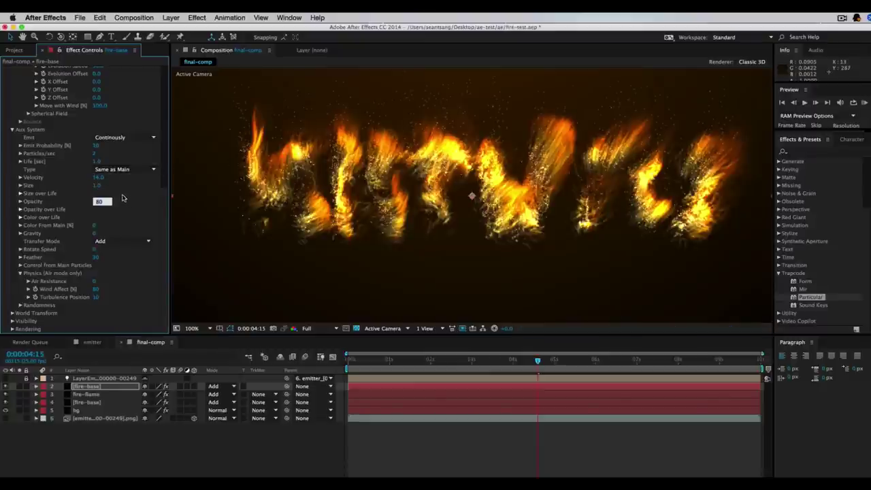
- Try the Screen transfer mode on the auxiliary particles and return it to Add
{"action": "left_click", "coordinate": [128, 243]}
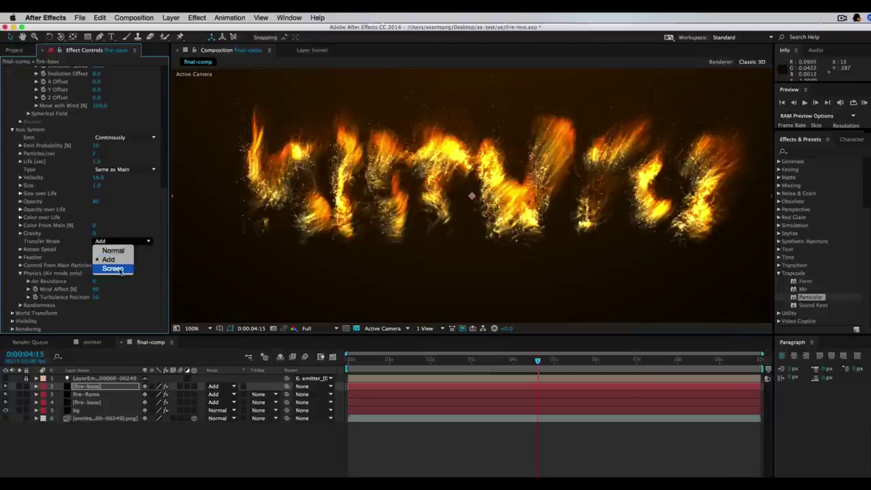
{"action": "left_click", "coordinate": [120, 270]}
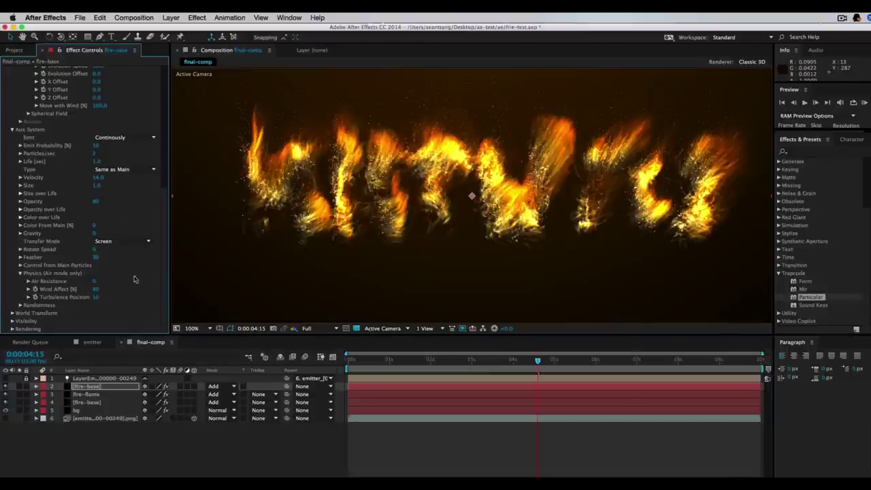
{"action": "left_click", "coordinate": [120, 241]}
{"action": "left_click", "coordinate": [114, 259]}
- Set the Aux System feather of the upper fire-base layer to 100
{"action": "left_click", "coordinate": [96, 259]}
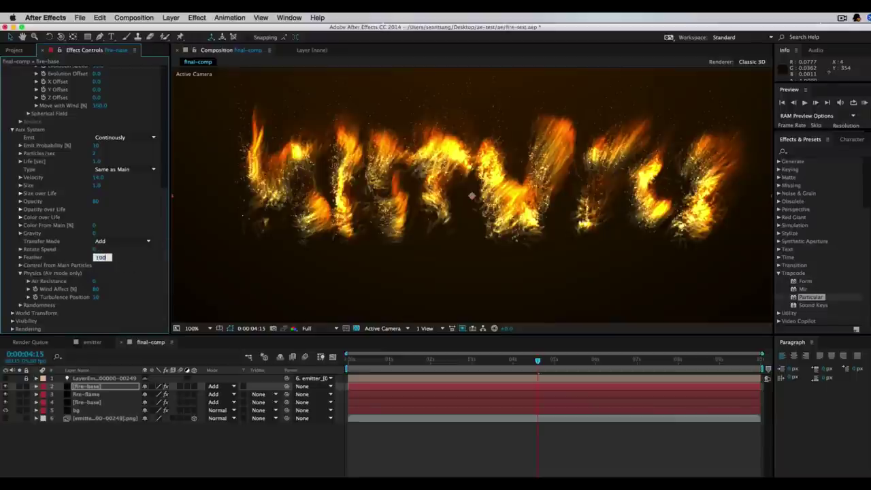
{"action": "key", "text": "Tab"}
{"action": "key", "text": "Return"}
- Turn on Particular's rendering motion blur with a shutter angle of 2000 and check the previous frame
{"action": "left_click", "coordinate": [12, 329]}
{"action": "scroll", "coordinate": [161, 261], "scroll_direction": "down", "scroll_amount": 3}
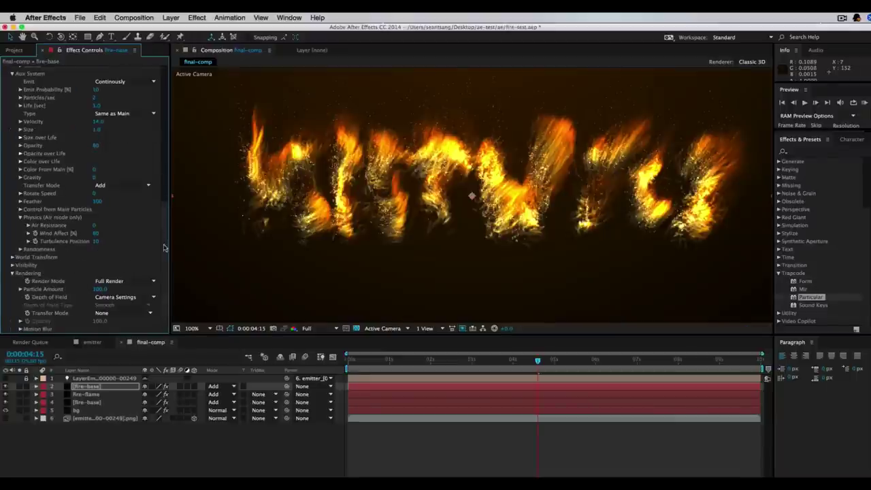
{"action": "left_click", "coordinate": [21, 329]}
{"action": "scroll", "coordinate": [163, 260], "scroll_direction": "down", "scroll_amount": 3}
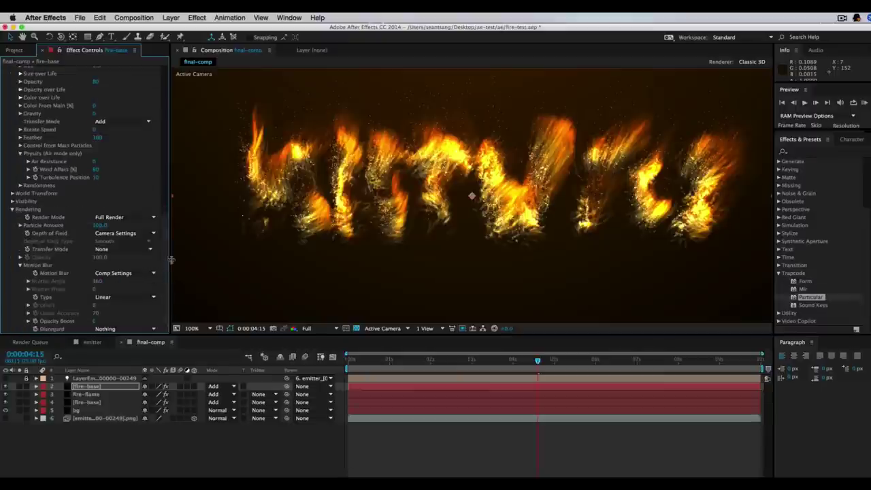
{"action": "left_click", "coordinate": [112, 298]}
{"action": "left_click", "coordinate": [130, 275]}
{"action": "left_click", "coordinate": [131, 275]}
{"action": "left_click", "coordinate": [113, 310]}
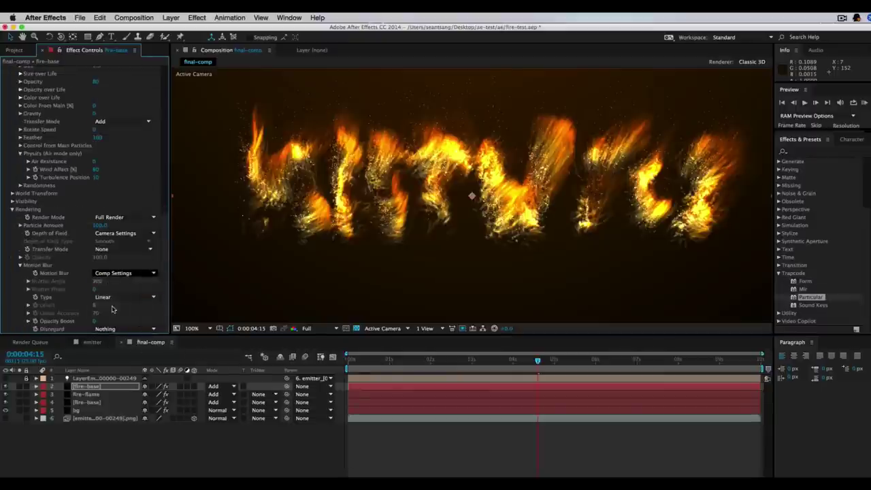
{"action": "left_click", "coordinate": [109, 273]}
{"action": "left_click", "coordinate": [97, 284]}
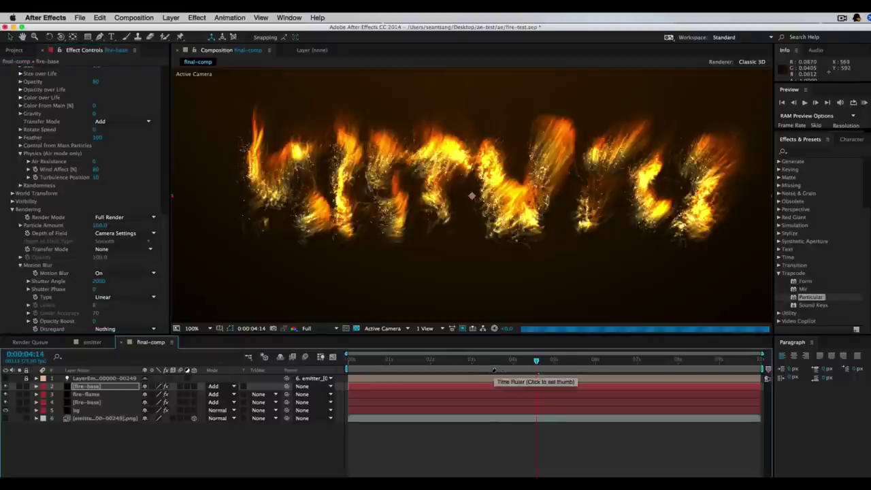
{"action": "key", "text": "Page_Up"}
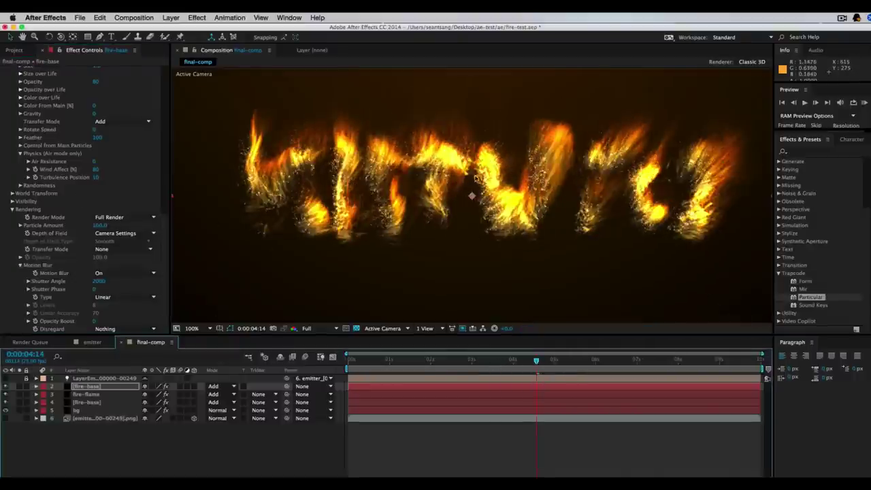
- Raise the Aux System opacity of the upper fire-base layer to 100
{"action": "scroll", "coordinate": [92, 142], "scroll_direction": "up", "scroll_amount": 5}
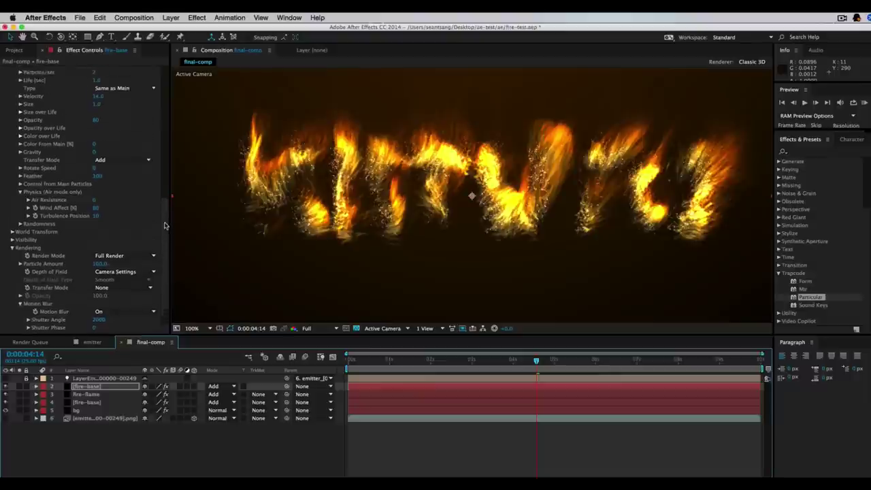
{"action": "left_click", "coordinate": [94, 141]}
{"action": "type", "text": "1"}
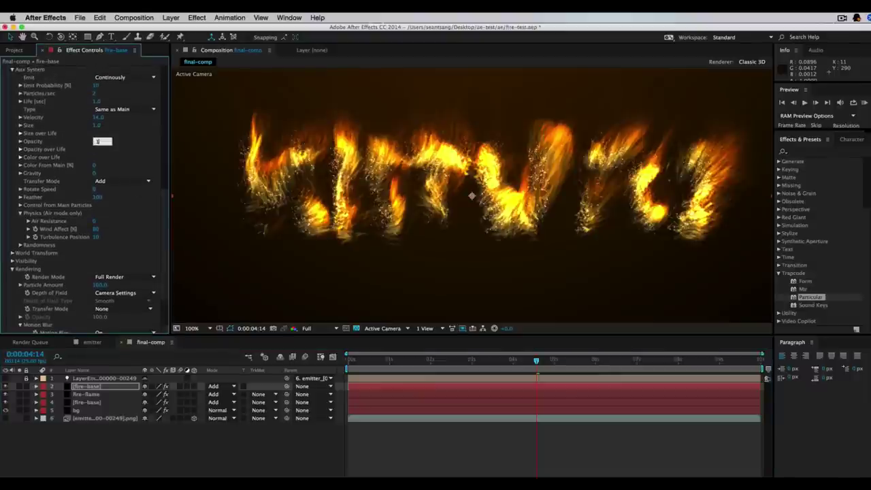
{"action": "type", "text": "00"}
{"action": "key", "text": "Tab"}
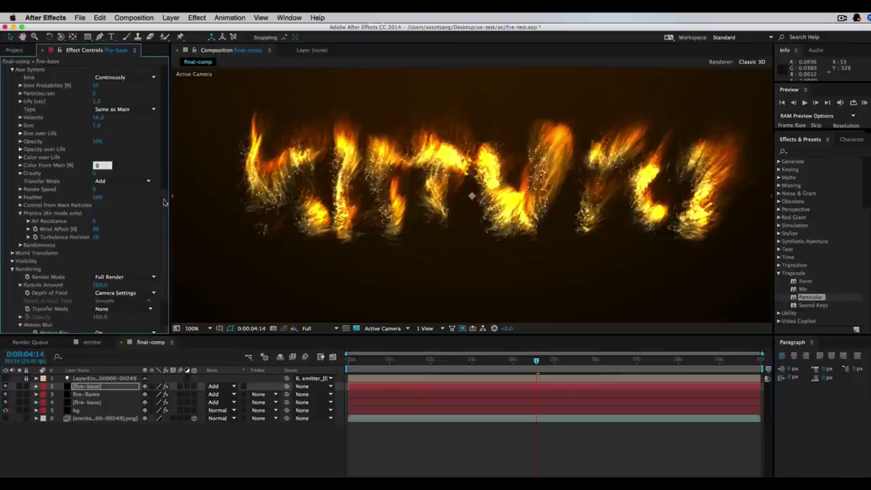
- Set the Aux System emit probability to 7 percent and its particles per second to 0.5
{"action": "left_click", "coordinate": [95, 86]}
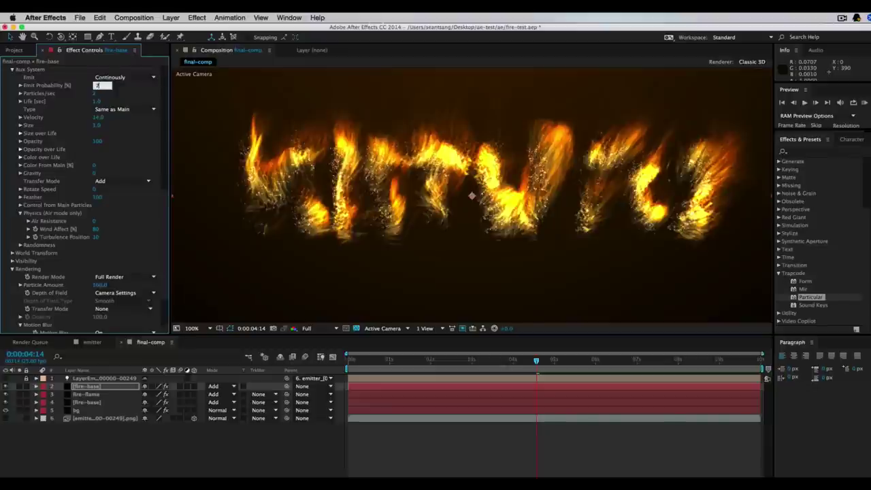
{"action": "type", "text": "7"}
{"action": "key", "text": "Tab"}
{"action": "type", "text": "1"}
{"action": "key", "text": "Tab"}
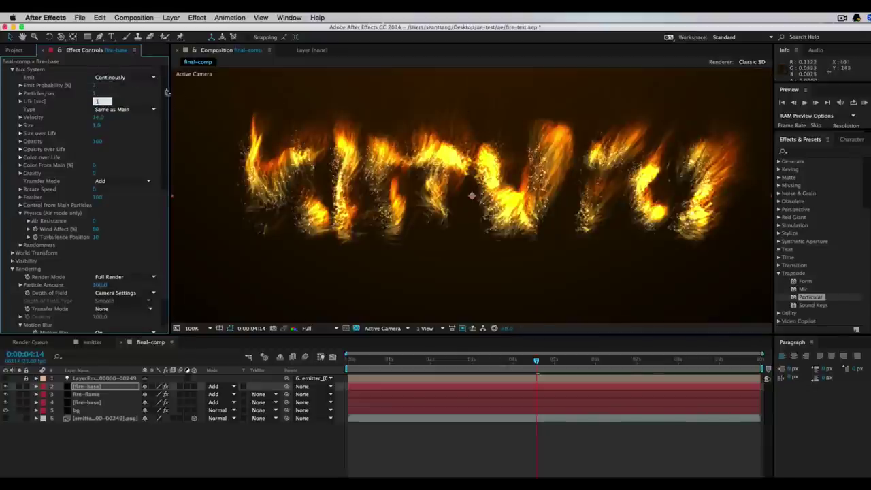
{"action": "left_click", "coordinate": [93, 95]}
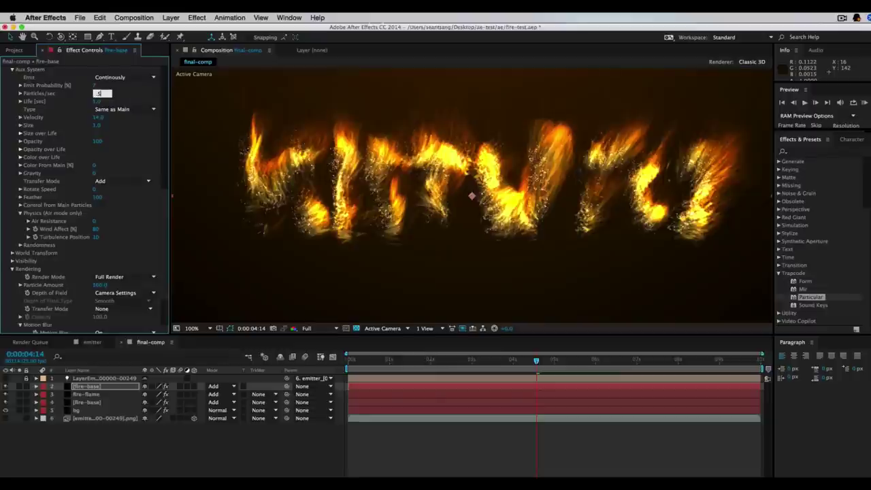
{"action": "key", "text": "Tab"}
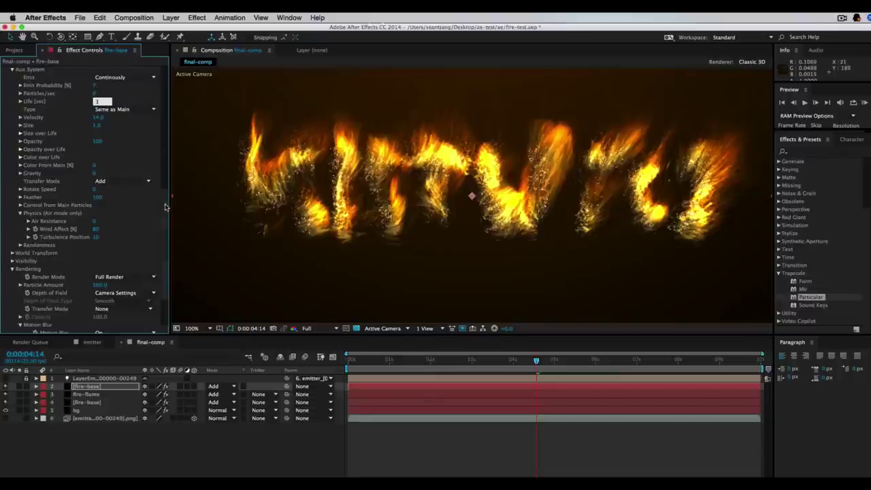
- Limit the final-comp work area to the range from about 2.4 to 3.4 seconds
{"action": "scroll", "coordinate": [164, 207], "scroll_direction": "up", "scroll_amount": 10}
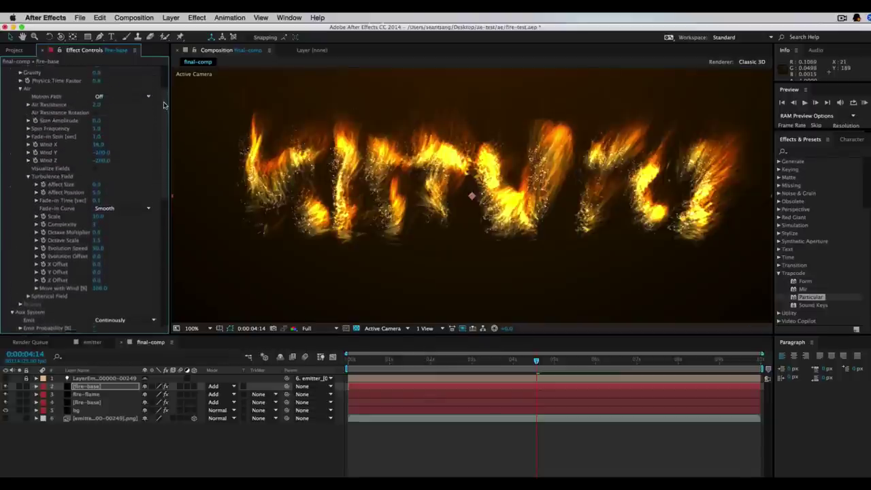
{"action": "scroll", "coordinate": [163, 105], "scroll_direction": "up", "scroll_amount": 5}
{"action": "left_click_drag", "start_coordinate": [346, 368], "coordinate": [447, 368]}
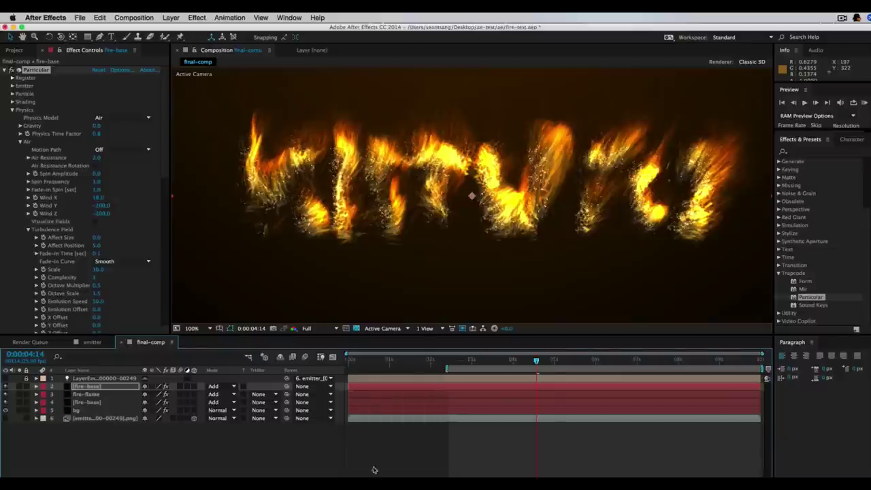
{"action": "left_click_drag", "start_coordinate": [761, 368], "coordinate": [490, 368]}
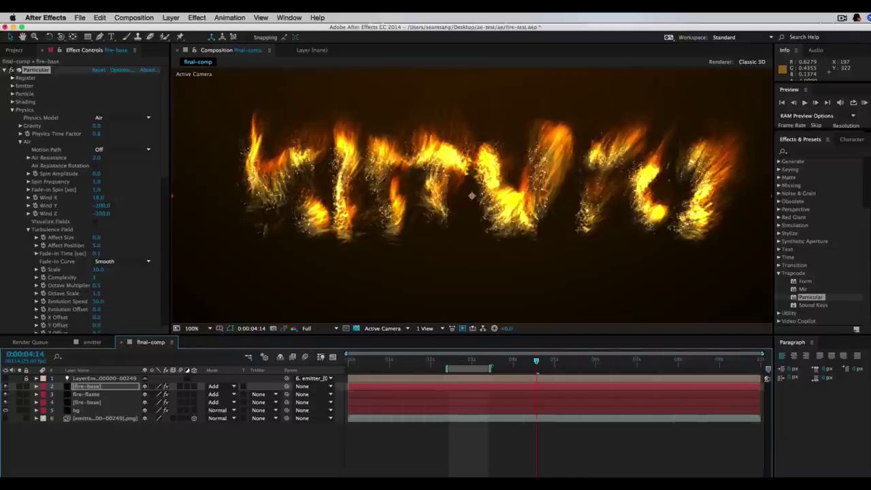
- Lower the composition's preview resolution to Third and RAM preview the fire animation
{"action": "key", "text": "KP_0"}
{"action": "left_click", "coordinate": [864, 104]}
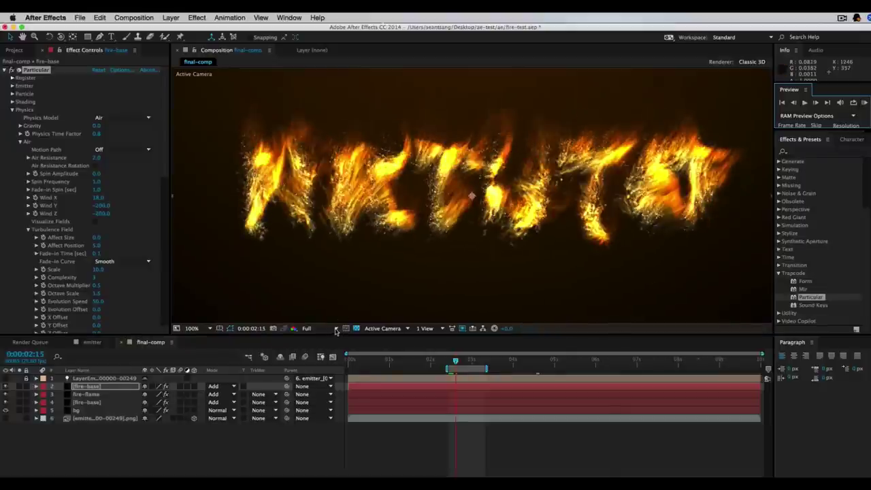
{"action": "left_click", "coordinate": [335, 329]}
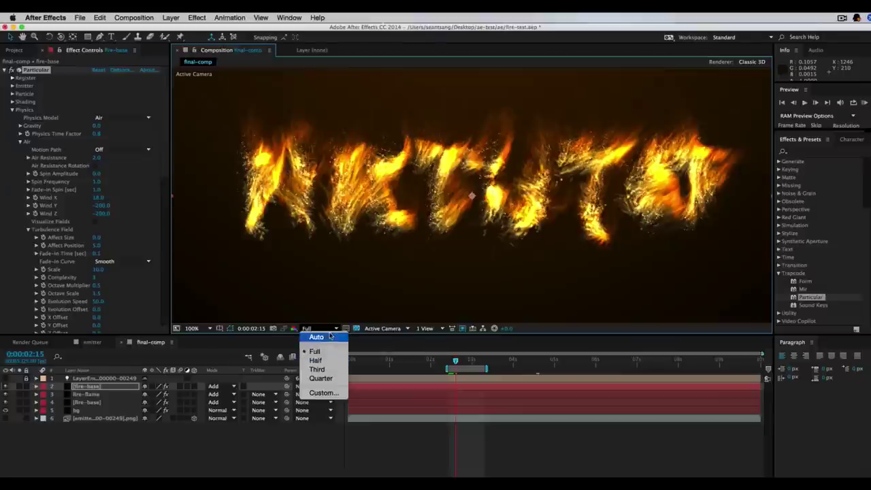
{"action": "left_click", "coordinate": [330, 370]}
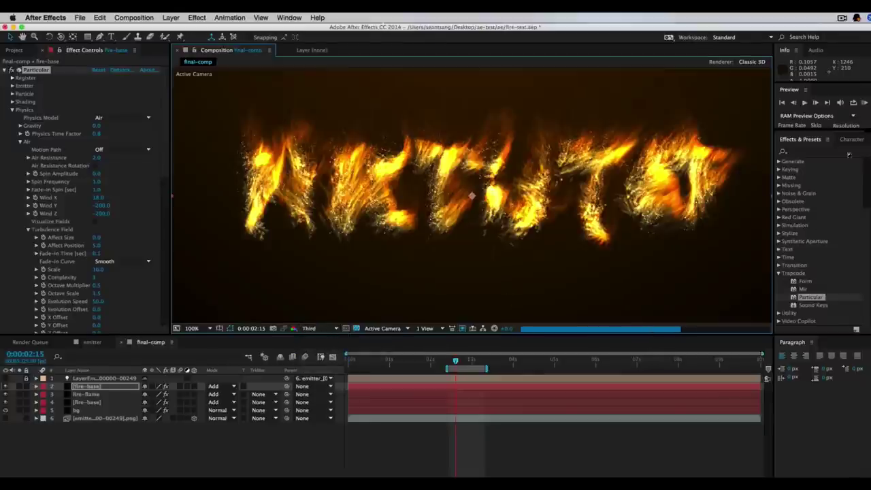
{"action": "left_click", "coordinate": [865, 102]}
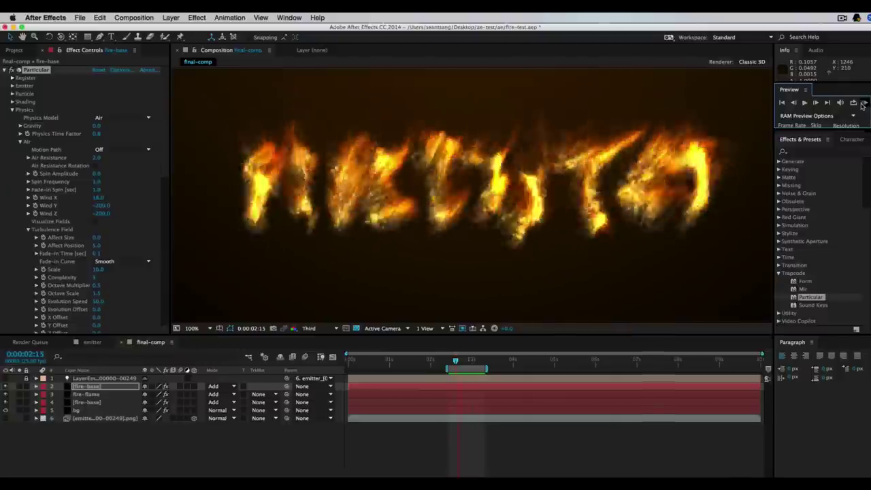
{"action": "left_click", "coordinate": [866, 103]}
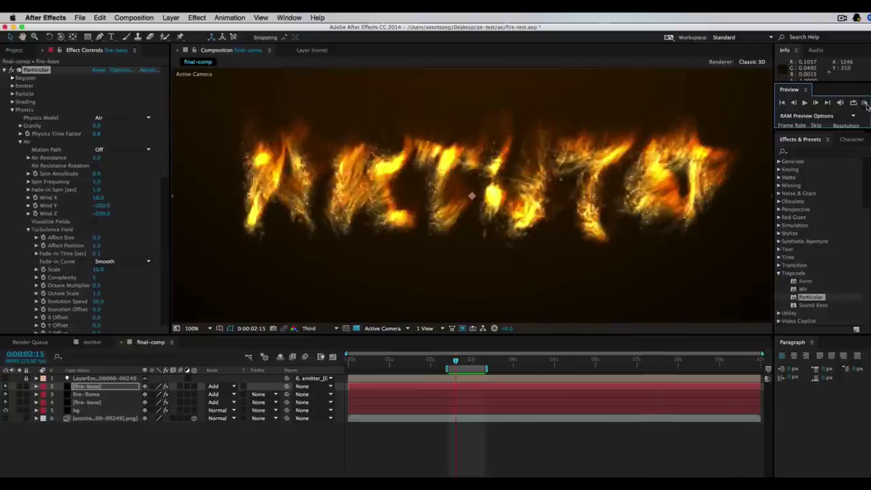
- Select the fire-flame layer and open its Turbulence Field Affect Position value for editing
{"action": "left_click", "coordinate": [96, 395]}
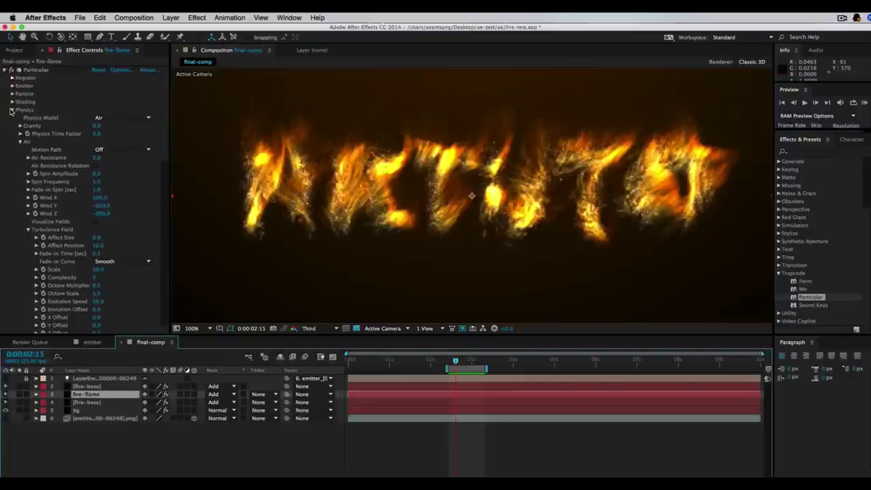
{"action": "scroll", "coordinate": [12, 111], "scroll_direction": "down", "scroll_amount": 2}
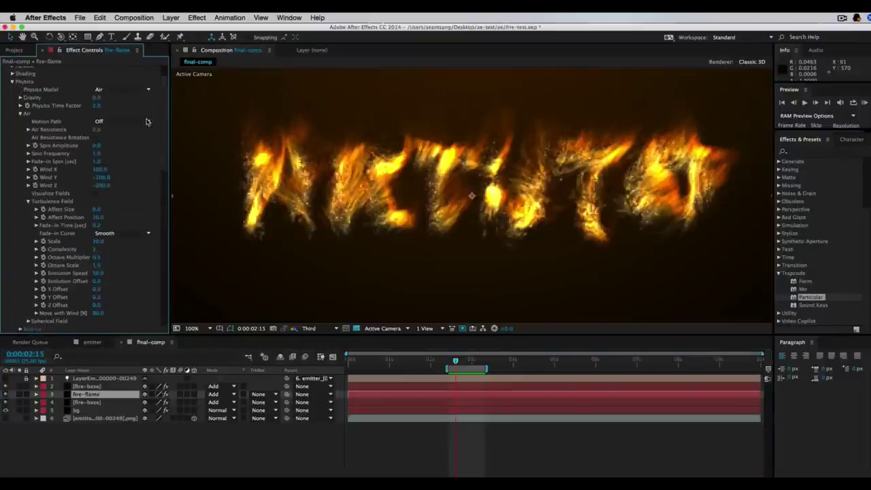
{"action": "scroll", "coordinate": [136, 153], "scroll_direction": "down", "scroll_amount": 2}
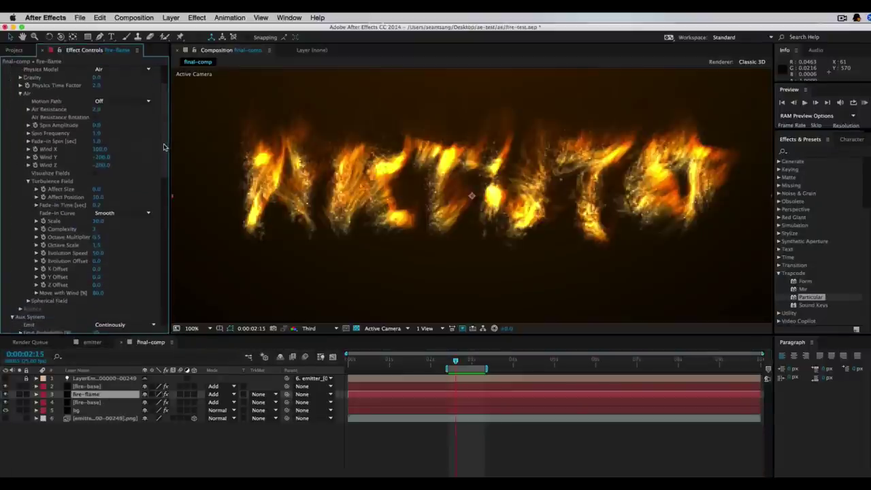
{"action": "left_click", "coordinate": [98, 196]}
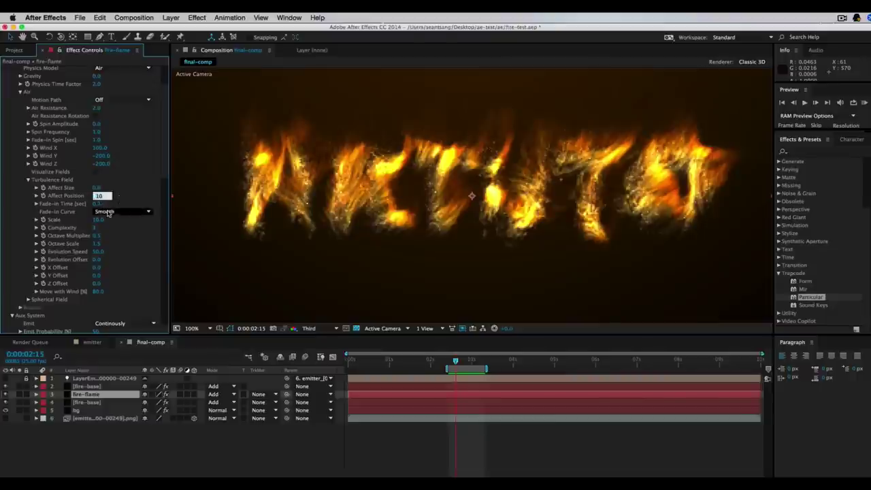
- Try a Turbulence Field scale of 2 on the fire-flame layer and restore it to 10
{"action": "left_click", "coordinate": [97, 221]}
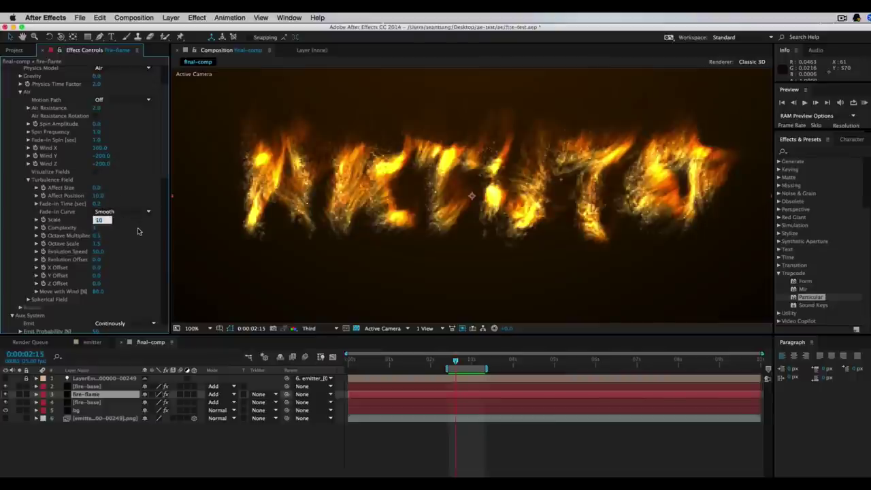
{"action": "type", "text": "2"}
{"action": "key", "text": "Tab"}
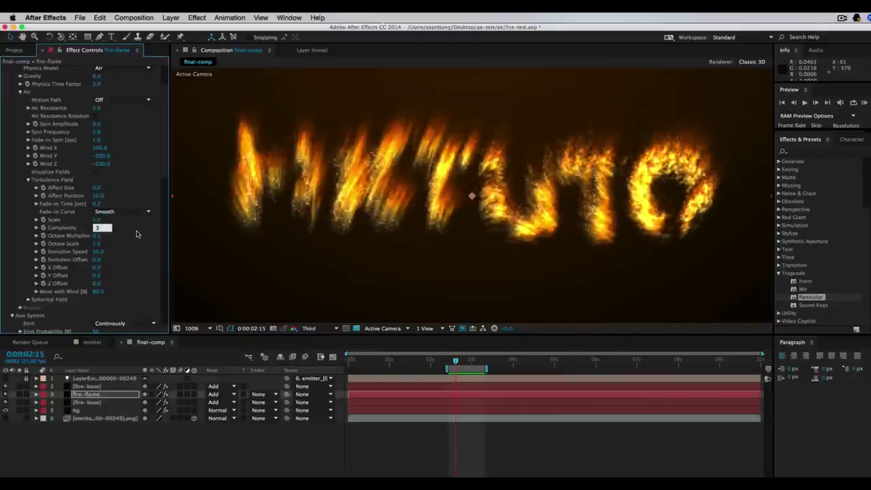
{"action": "key", "text": "shift+Tab"}
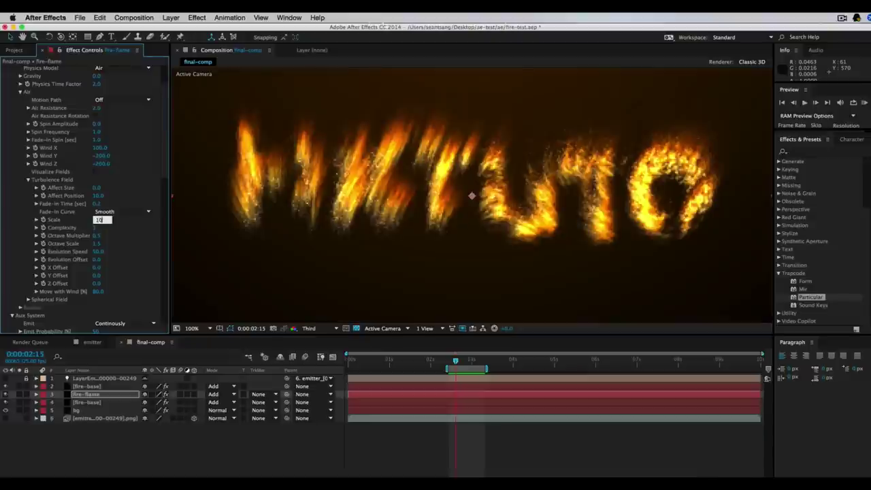
{"action": "type", "text": "10"}
{"action": "key", "text": "Tab"}
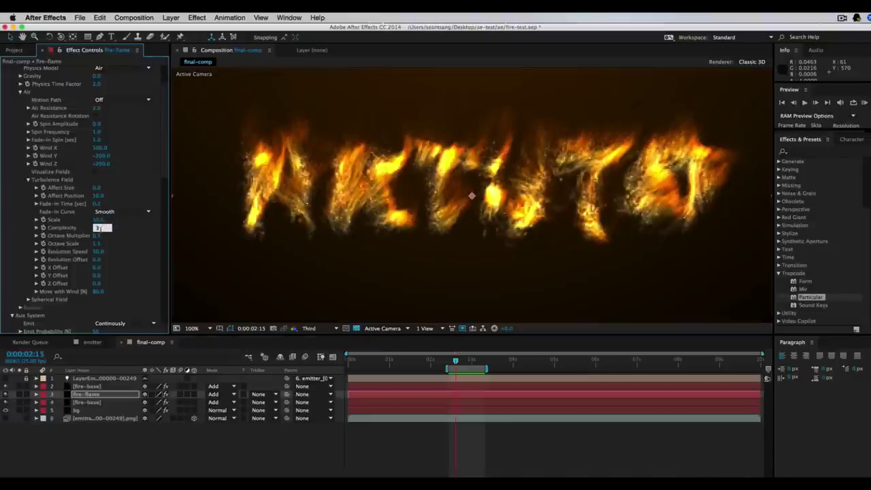
- Set the fire-flame layer's turbulence Evolution Speed to 10
{"action": "left_click", "coordinate": [98, 252]}
{"action": "type", "text": "10"}
{"action": "key", "text": "Tab"}
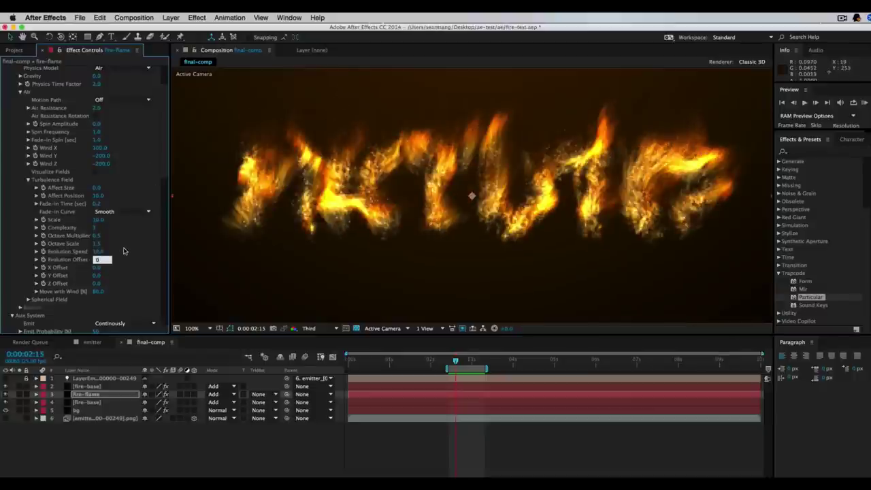
- RAM preview the fire animation with the updated flame turbulence and stop playback
{"action": "left_click", "coordinate": [865, 103]}
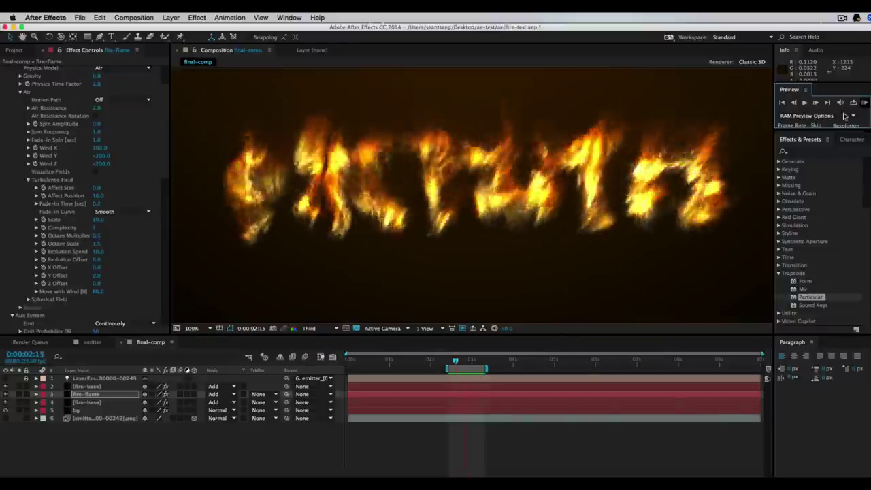
{"action": "key", "text": "space"}
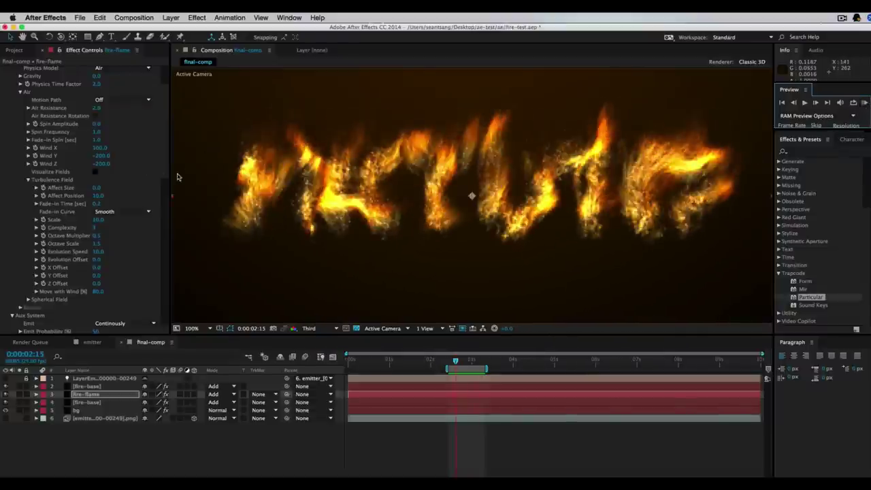
- Set the Aux System velocity of the fire-flame layer to 5
{"action": "scroll", "coordinate": [163, 162], "scroll_direction": "down", "scroll_amount": 5}
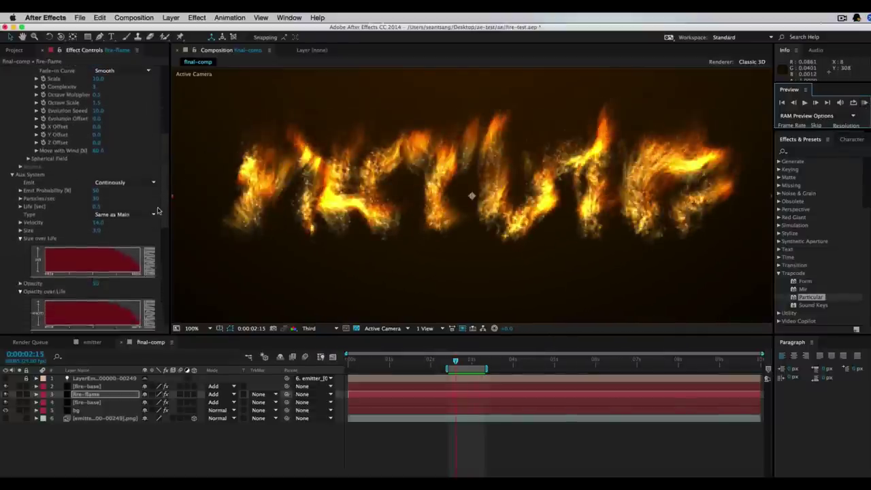
{"action": "scroll", "coordinate": [157, 211], "scroll_direction": "down", "scroll_amount": 2}
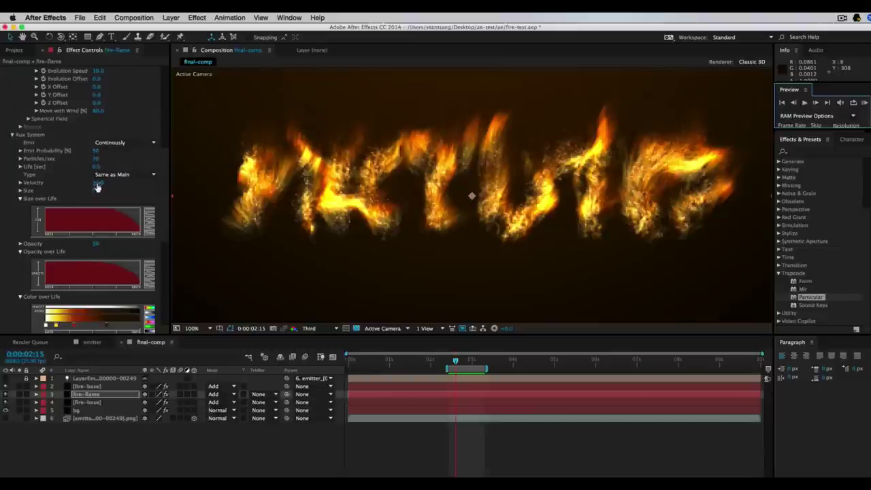
{"action": "left_click_drag", "start_coordinate": [97, 186], "coordinate": [123, 191]}
{"action": "left_click", "coordinate": [99, 183]}
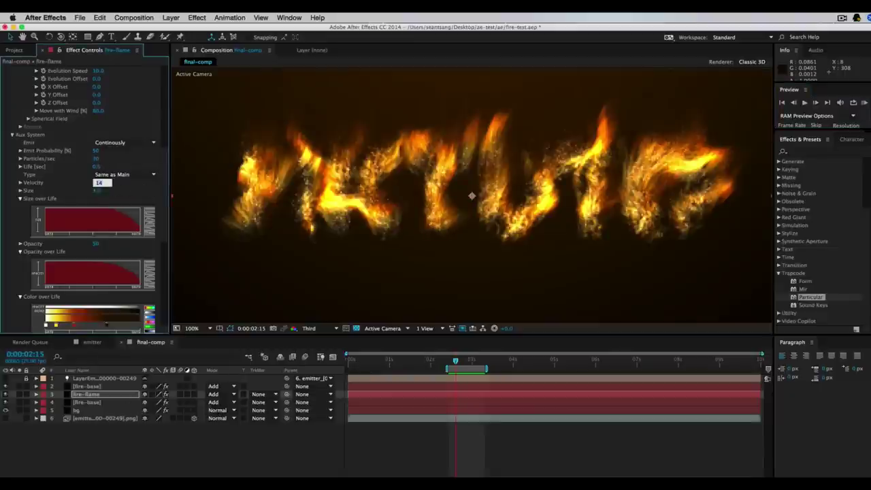
{"action": "key", "text": "Tab"}
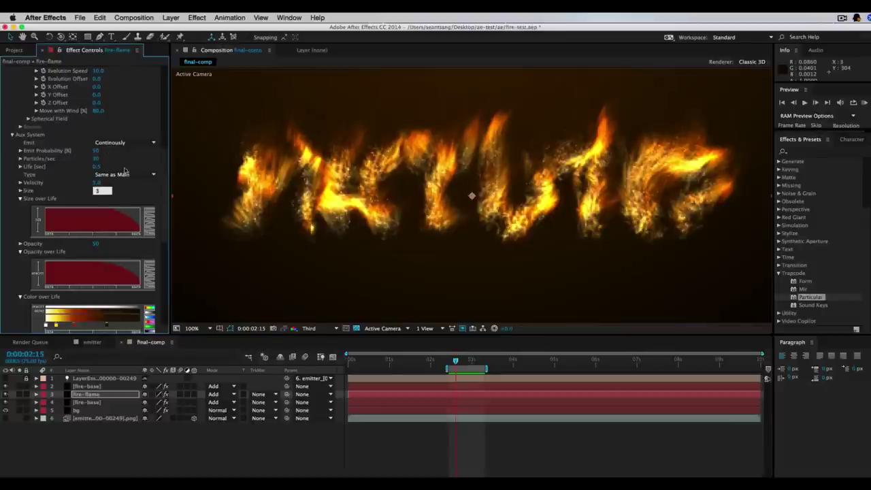
- Set the Turbulence Position in the fire-flame layer's Aux System physics to 100
{"action": "scroll", "coordinate": [165, 129], "scroll_direction": "up", "scroll_amount": 5}
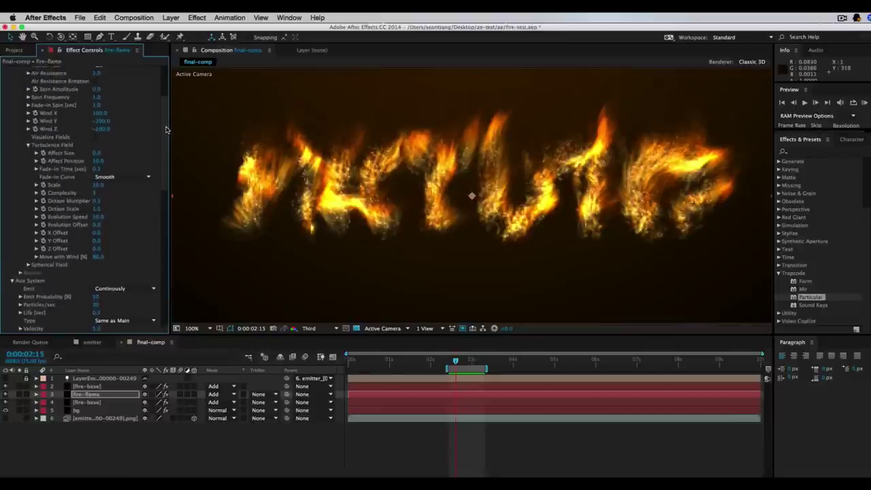
{"action": "scroll", "coordinate": [166, 129], "scroll_direction": "down", "scroll_amount": 10}
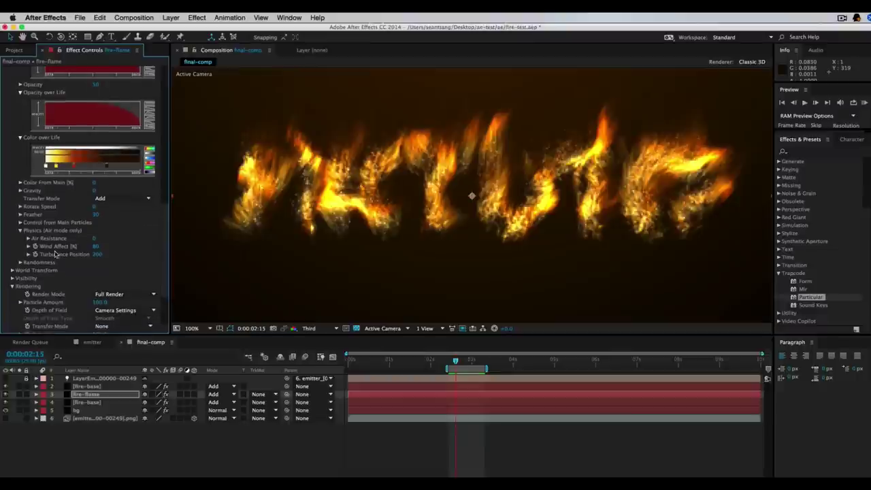
{"action": "left_click", "coordinate": [99, 255]}
{"action": "key", "text": "Tab"}
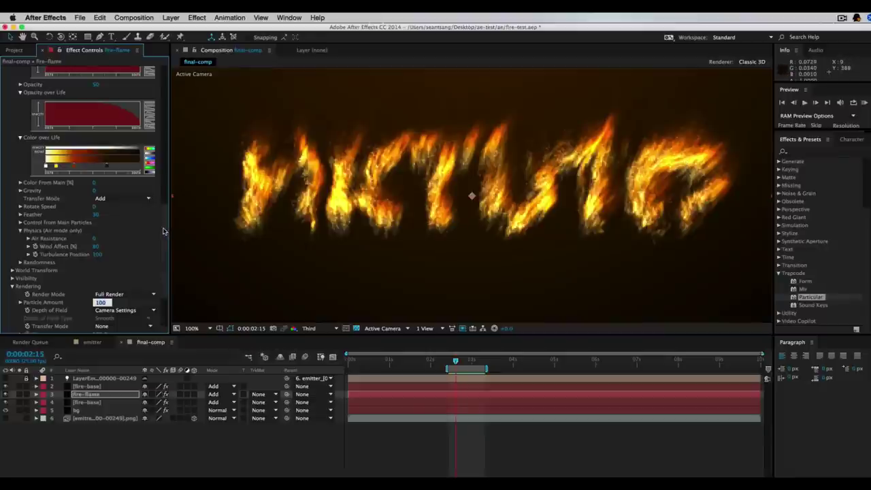
{"action": "key", "text": "Return"}
- Rename the fire-base layer above fire-flame as fire-spirt
{"action": "scroll", "coordinate": [162, 231], "scroll_direction": "down", "scroll_amount": 2}
{"action": "left_click", "coordinate": [107, 430]}
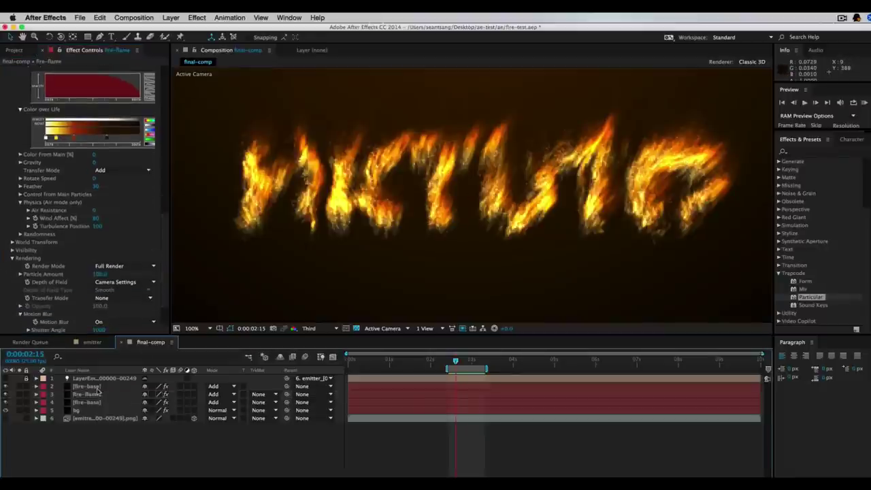
{"action": "left_click", "coordinate": [99, 387]}
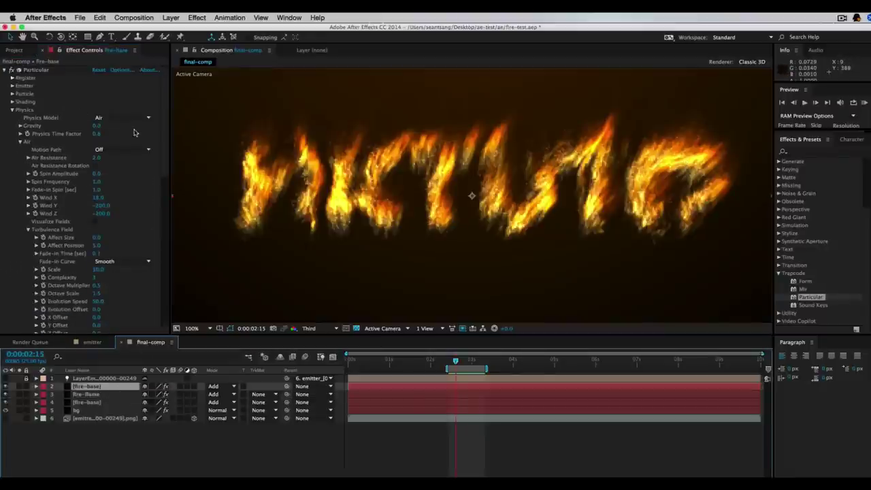
{"action": "key", "text": "Return"}
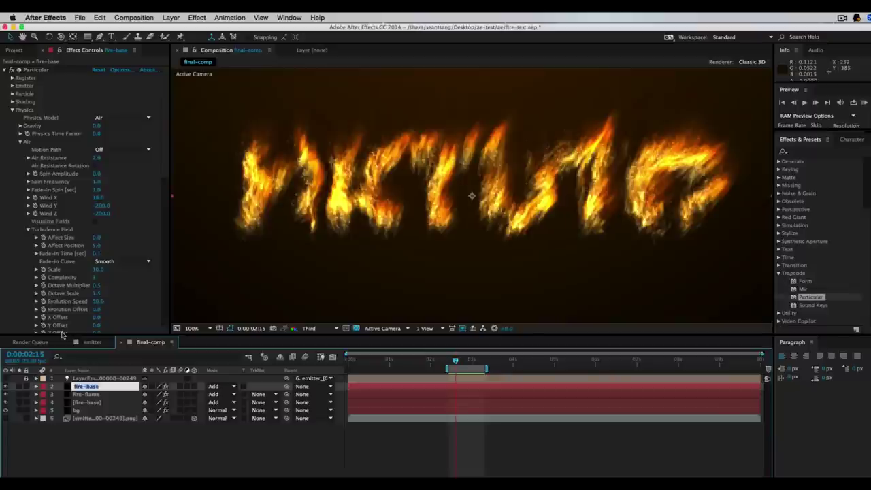
{"action": "key", "text": "Right"}
{"action": "key", "text": "Return"}
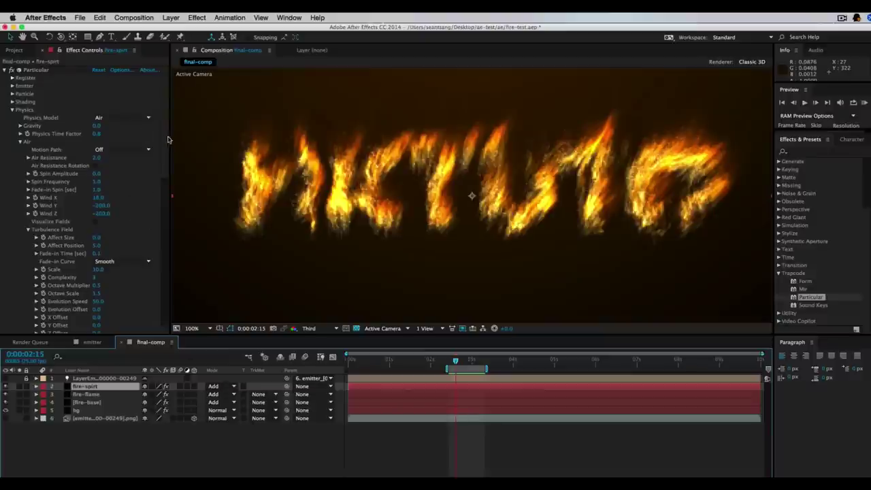
- Collapse the fire-spirt layer's Physics settings and try an Aux System particle size of 2
{"action": "left_click", "coordinate": [11, 110]}
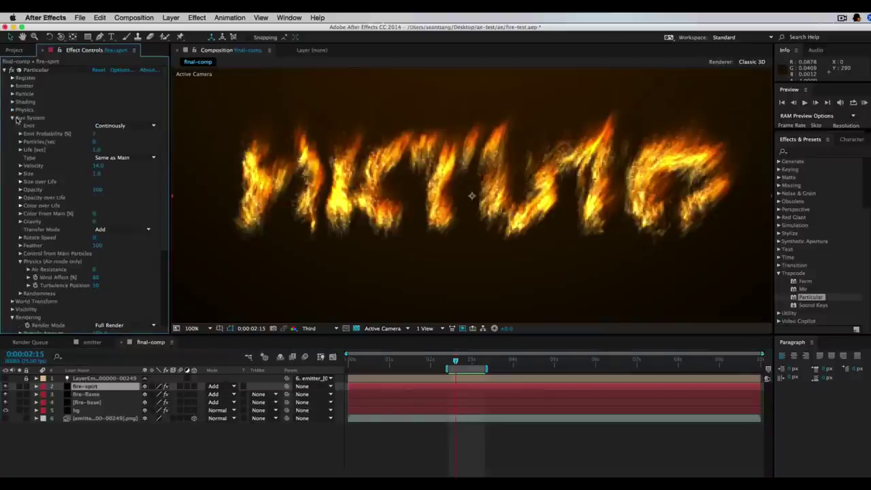
{"action": "left_click", "coordinate": [98, 174]}
{"action": "type", "text": "2"}
{"action": "key", "text": "Tab"}
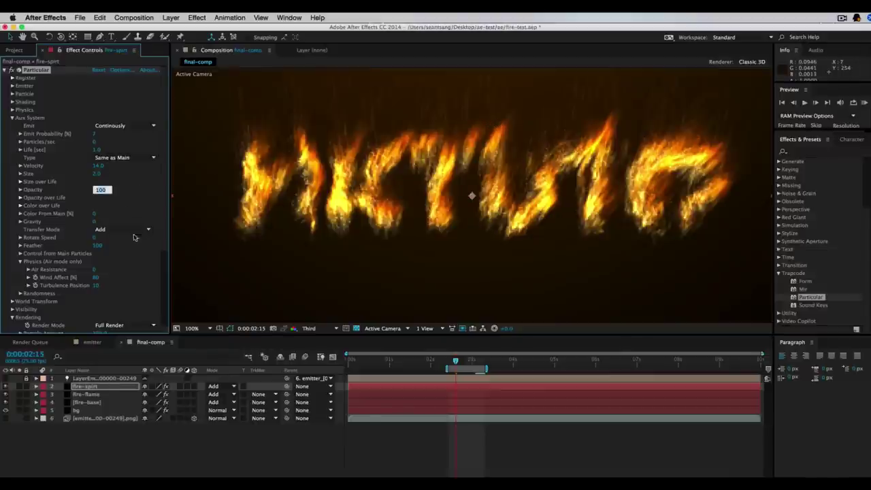
- Change the starting color of the fire-spirt layer's Aux System Color over Life gradient to golden yellow
{"action": "scroll", "coordinate": [41, 198], "scroll_direction": "down", "scroll_amount": 3}
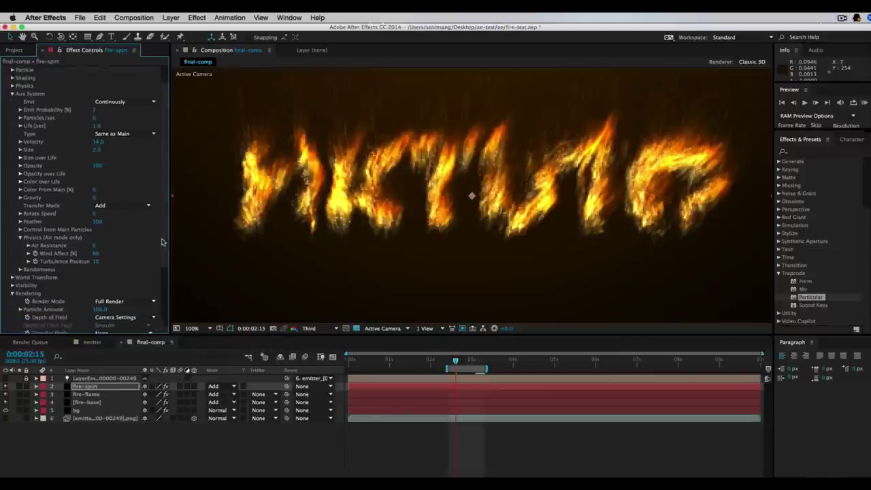
{"action": "left_click", "coordinate": [20, 175]}
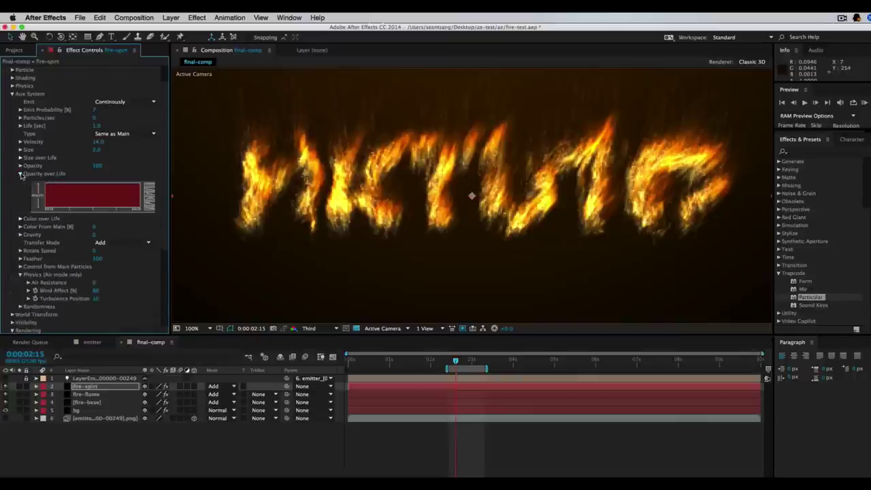
{"action": "left_click", "coordinate": [21, 175]}
{"action": "left_click", "coordinate": [20, 182]}
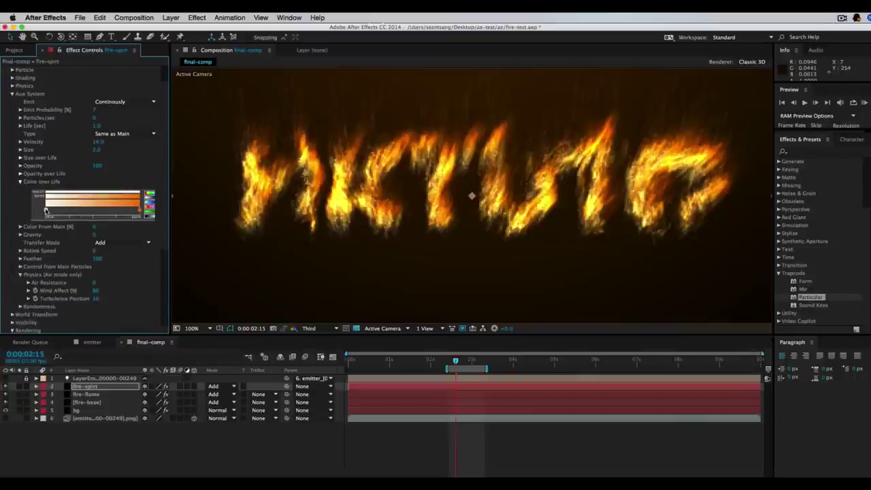
{"action": "double_click", "coordinate": [46, 211]}
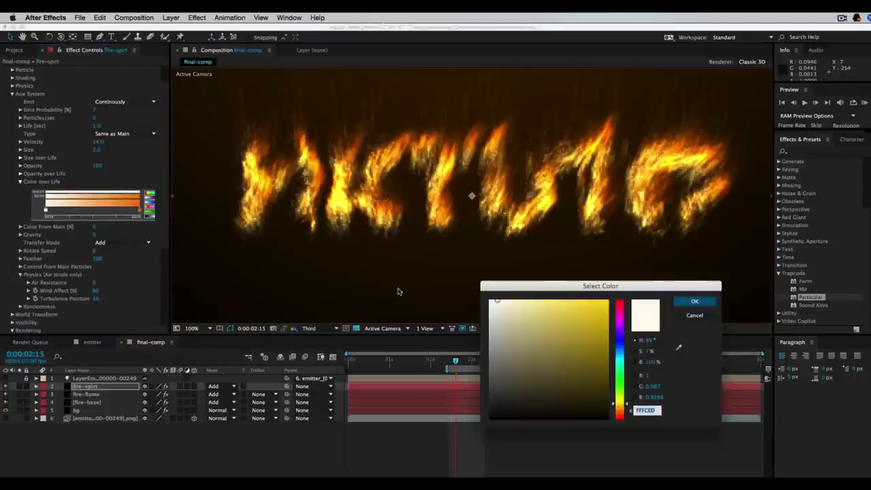
{"action": "left_click", "coordinate": [696, 302]}
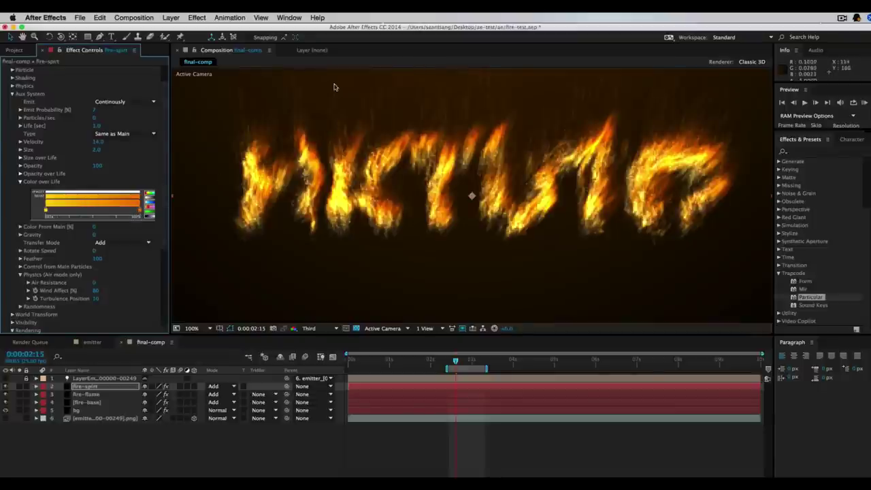
- Raise the composition's preview resolution to Full and set the fire-spirt layer's Aux System size to 1
{"action": "left_click", "coordinate": [314, 328]}
{"action": "left_click", "coordinate": [318, 350]}
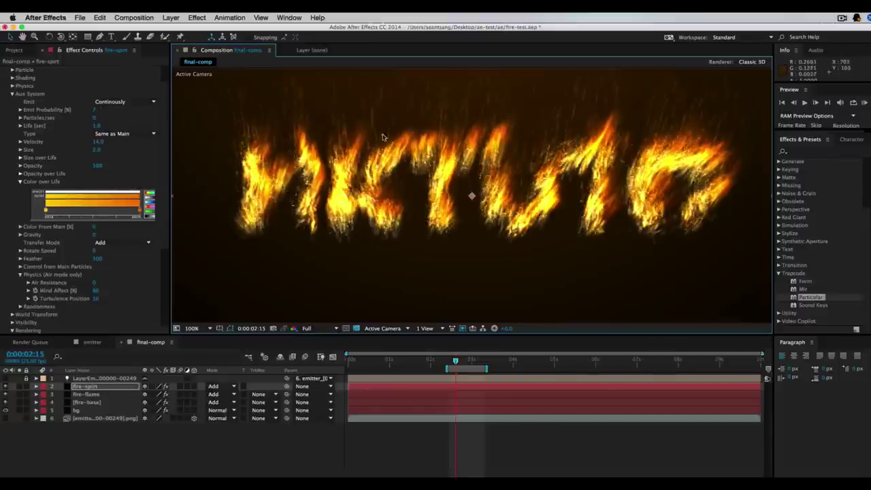
{"action": "left_click", "coordinate": [99, 166]}
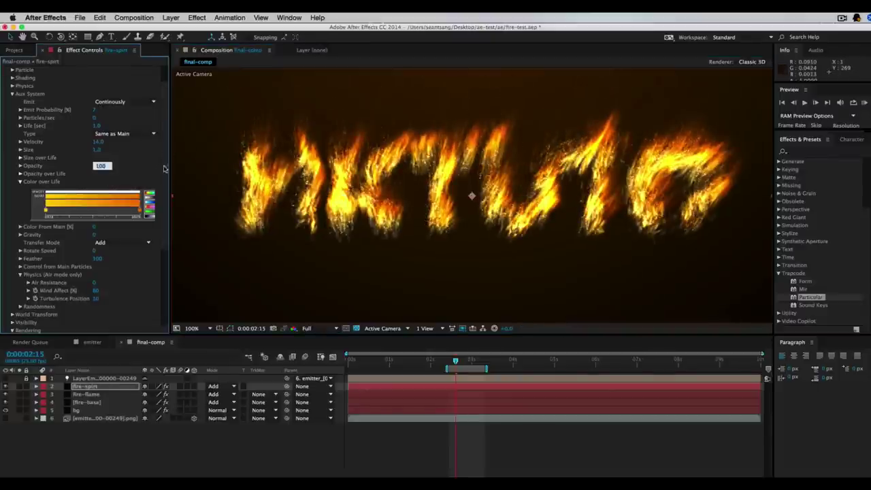
- Try the Screen transfer mode for the fire-spirt layer's Aux System particles and restore it to Add
{"action": "left_click", "coordinate": [129, 242]}
{"action": "left_click", "coordinate": [122, 268]}
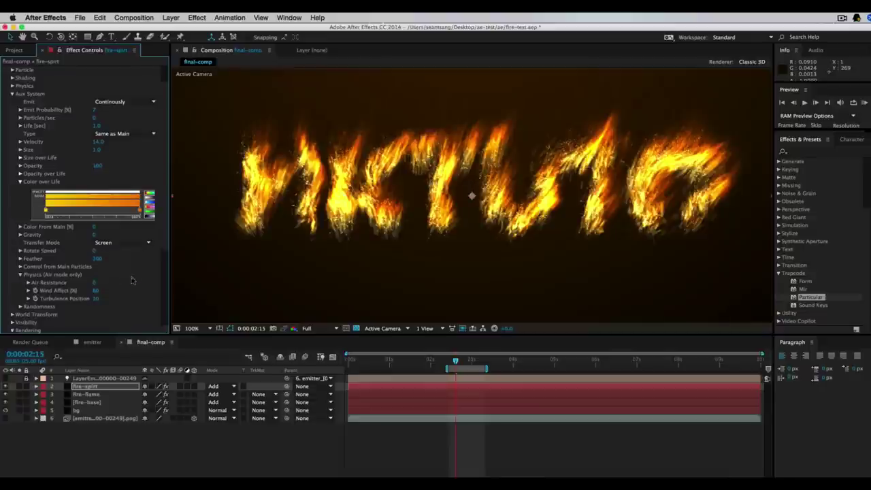
{"action": "left_click", "coordinate": [130, 242]}
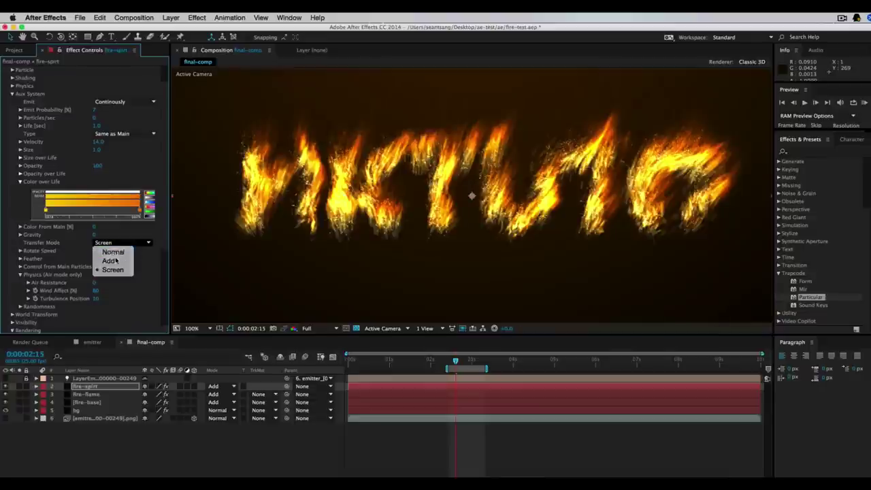
{"action": "left_click", "coordinate": [112, 258]}
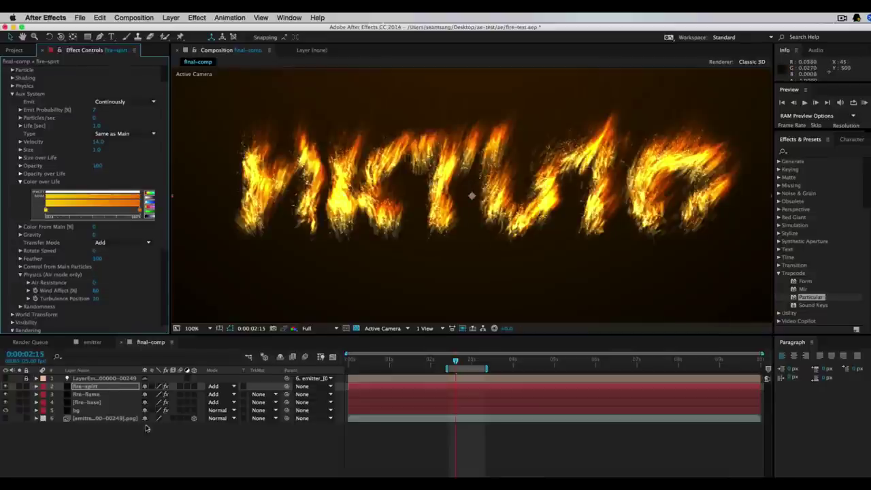
- Duplicate the fire-base layer below fire-flame and rename the upper copy as fire-smoke
{"action": "left_click", "coordinate": [104, 388], "text": "ctrl"}
{"action": "left_click", "coordinate": [105, 388]}
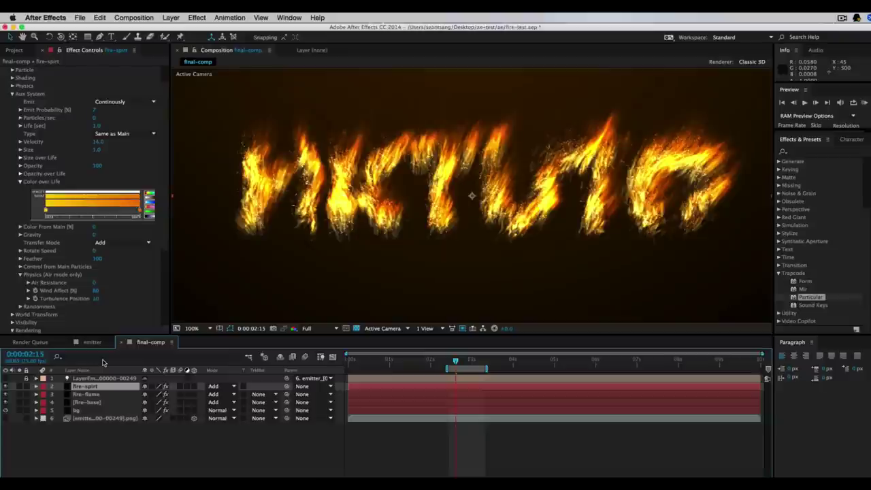
{"action": "left_click", "coordinate": [96, 402]}
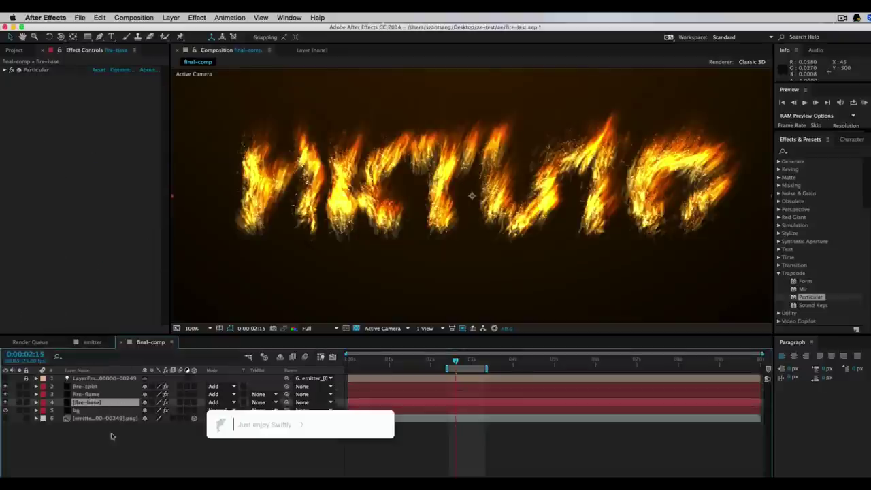
{"action": "left_click", "coordinate": [90, 405]}
{"action": "key", "text": "ctrl+d"}
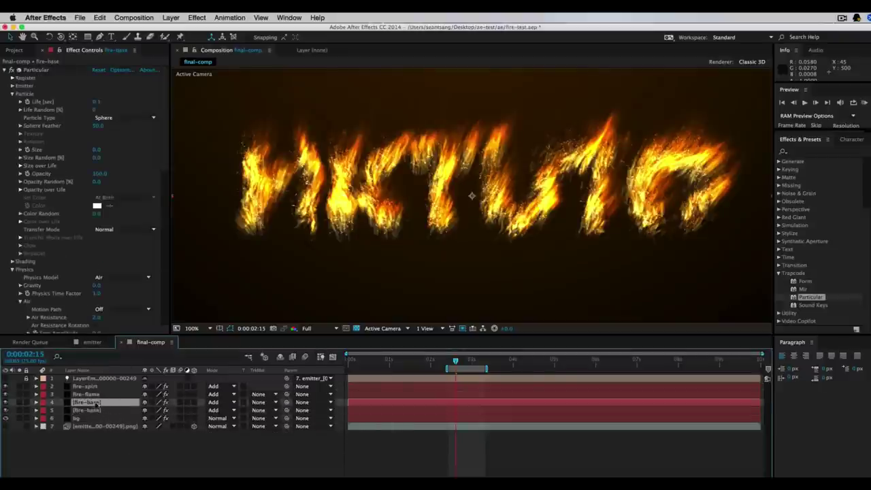
{"action": "key", "text": "Return"}
{"action": "type", "text": "fire-"}
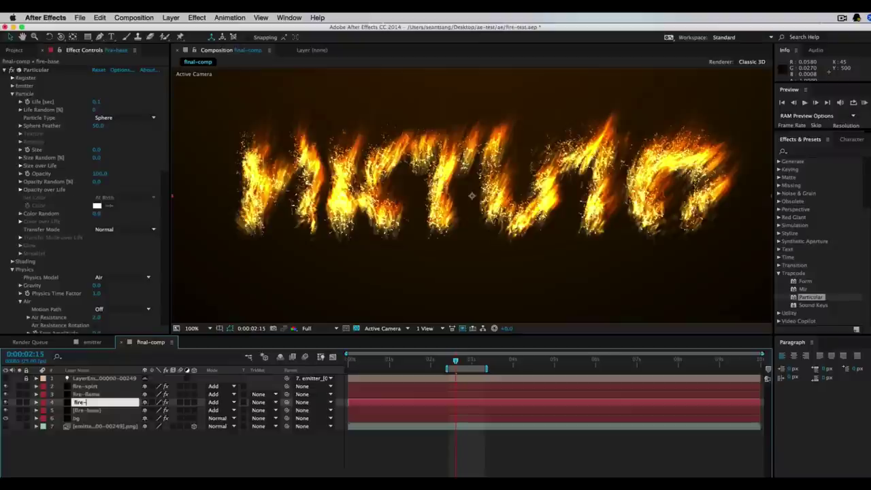
{"action": "type", "text": "bmoke"}
{"action": "key", "text": "Return"}
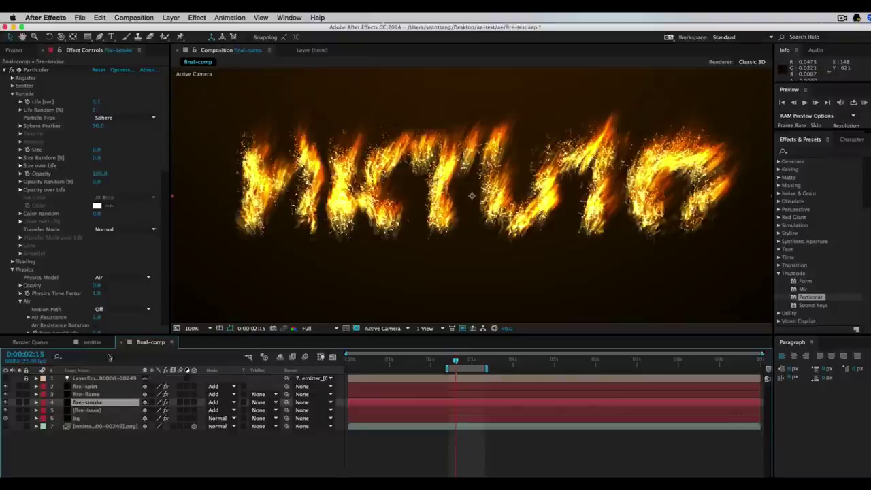
- Set the fire-smoke layer's emitter rate to 30000 particles per second
{"action": "left_click", "coordinate": [11, 86]}
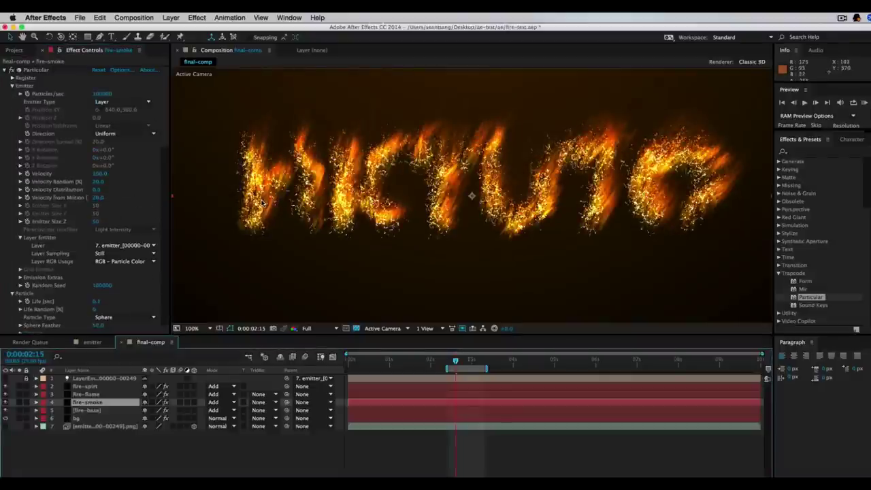
{"action": "left_click", "coordinate": [105, 94]}
{"action": "type", "text": "300"}
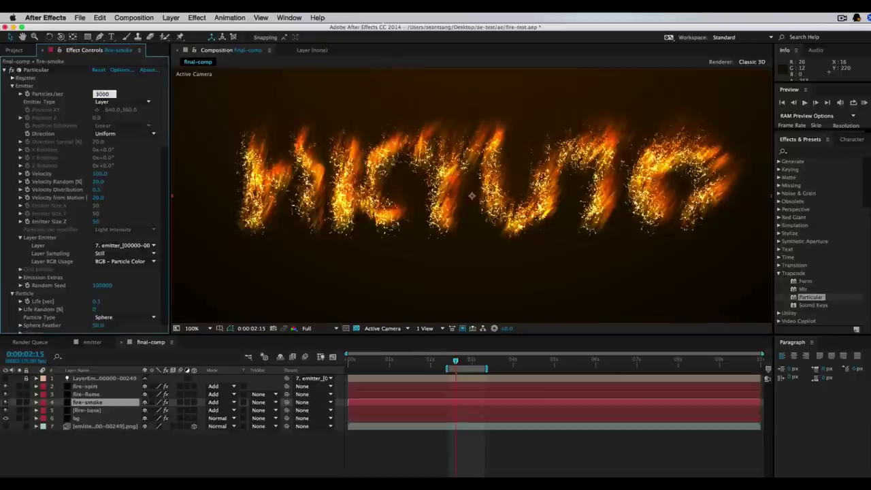
{"action": "key", "text": "Return"}
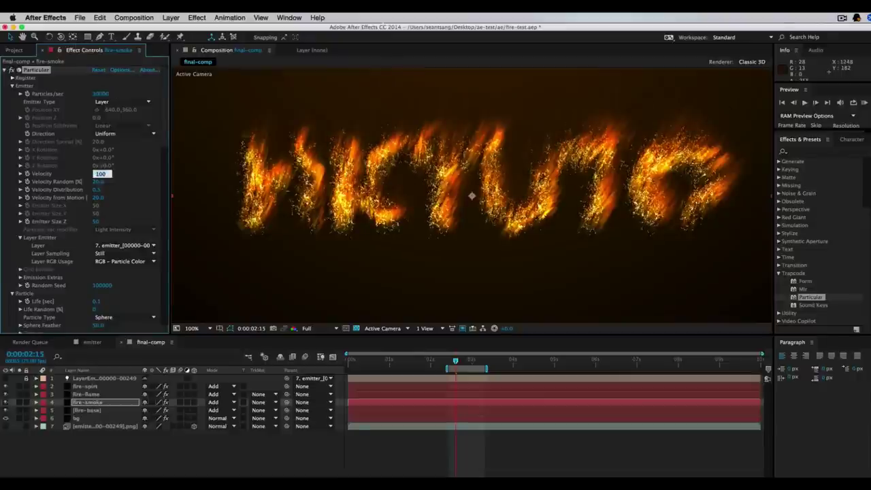
{"action": "key", "text": "super+Tab"}
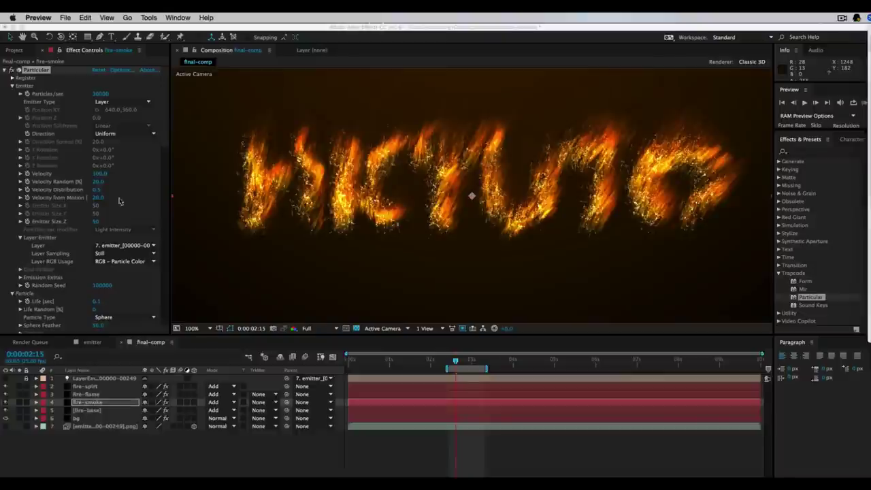
{"action": "left_click", "coordinate": [163, 121]}
{"action": "scroll", "coordinate": [163, 157], "scroll_direction": "down", "scroll_amount": 10}
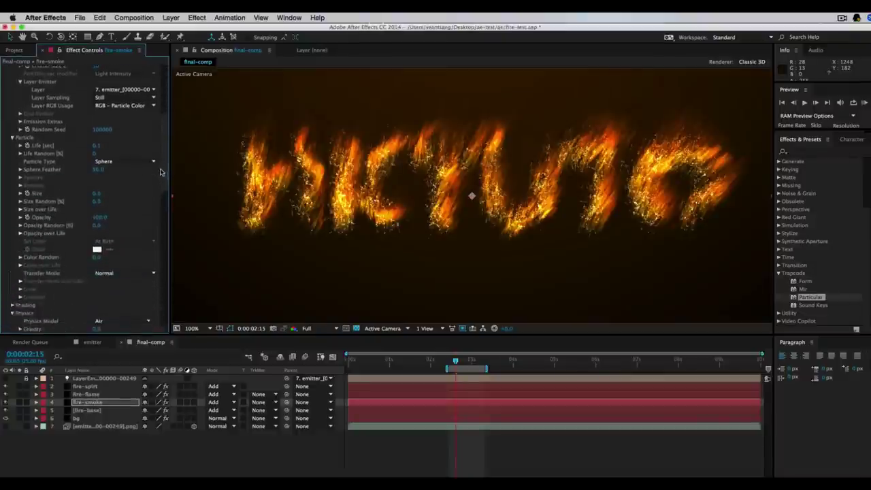
- Set the fire-smoke layer's air physics to Wind X 100, Wind Y -100 and Wind Z -100
{"action": "scroll", "coordinate": [157, 183], "scroll_direction": "down", "scroll_amount": 8}
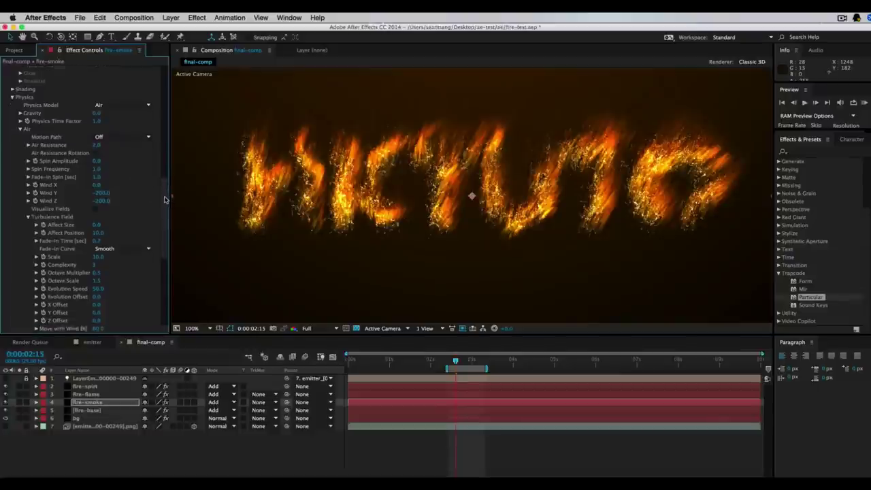
{"action": "scroll", "coordinate": [104, 179], "scroll_direction": "down", "scroll_amount": 2}
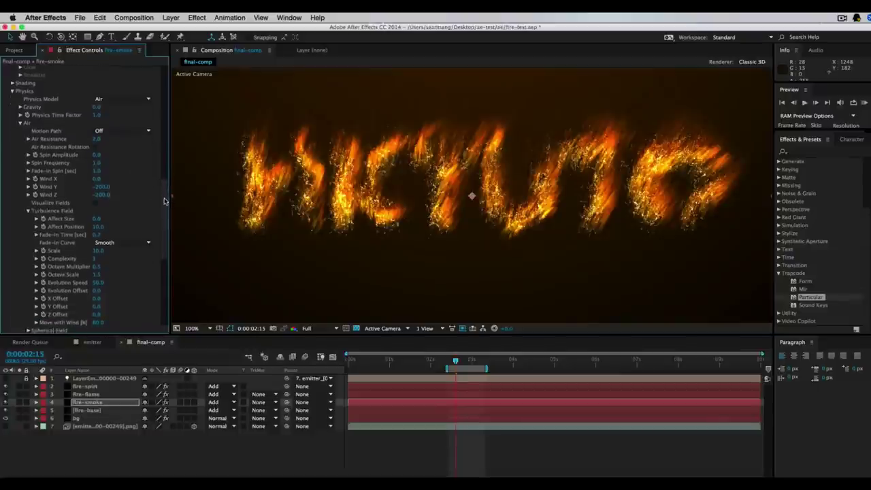
{"action": "left_click", "coordinate": [96, 173]}
{"action": "type", "text": "100"}
{"action": "key", "text": "Tab"}
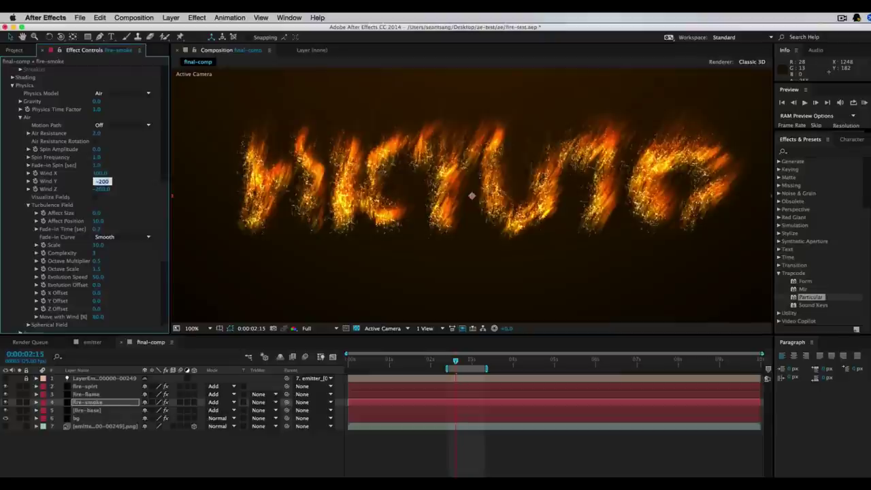
{"action": "type", "text": "-100"}
{"action": "key", "text": "Tab"}
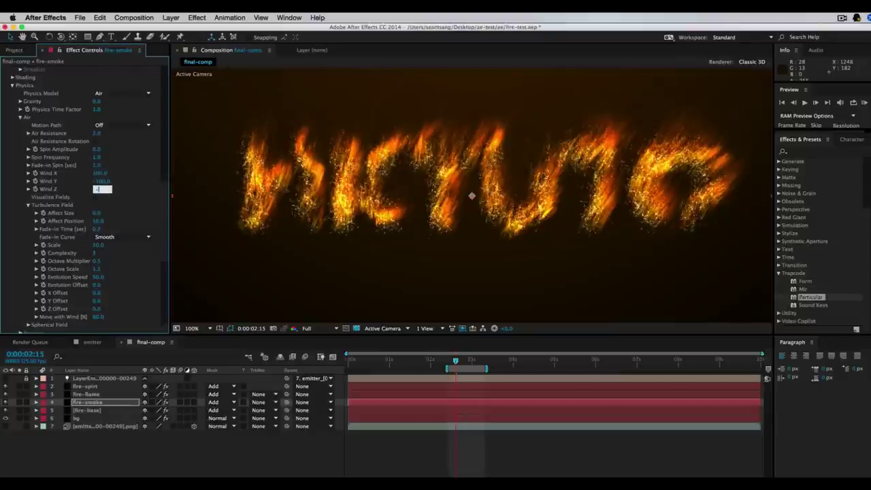
{"action": "type", "text": "-100"}
{"action": "key", "text": "Tab"}
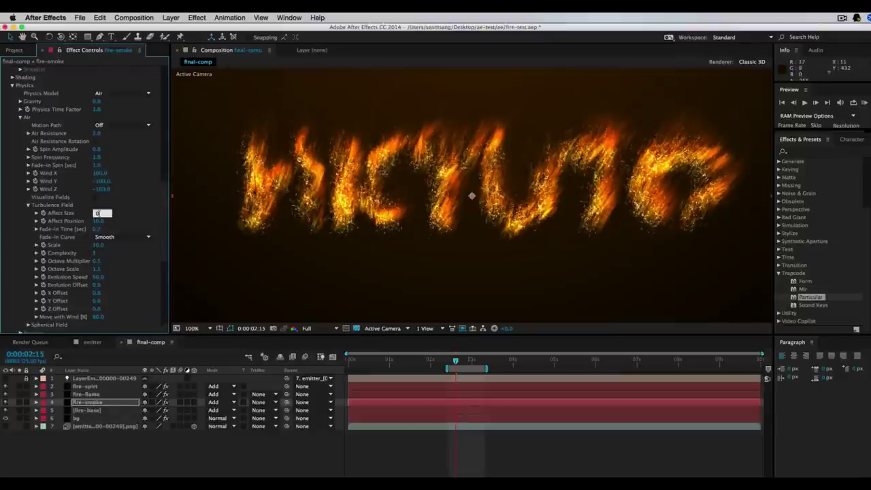
- Set the fire-smoke layer's Turbulence Field to an Affect Size of 10 and a Scale of 50
{"action": "type", "text": "10"}
{"action": "key", "text": "Tab"}
{"action": "key", "text": "Tab"}
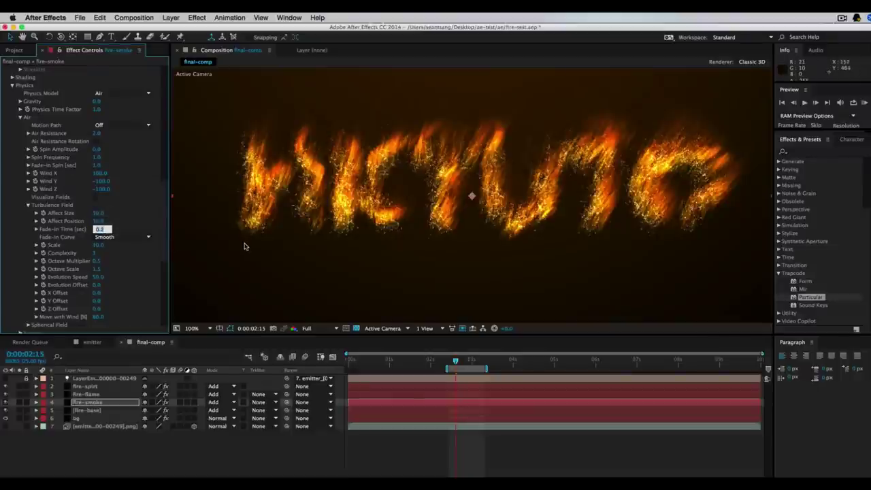
{"action": "left_click", "coordinate": [100, 245]}
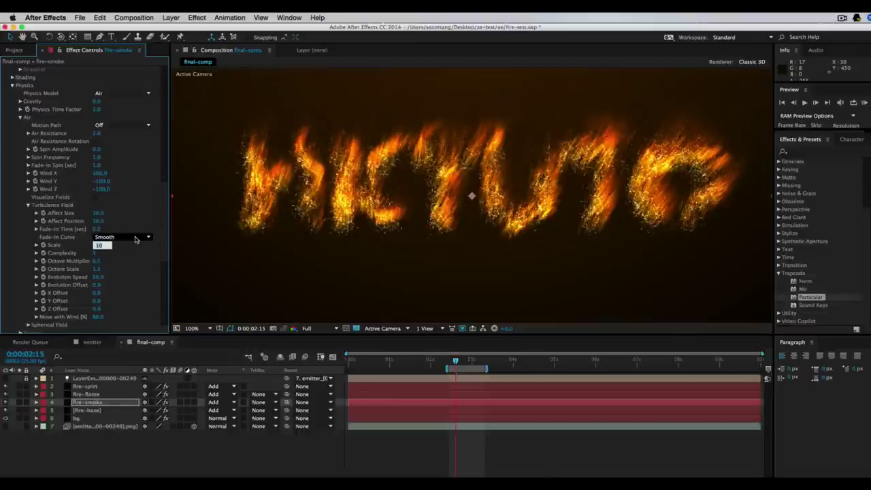
{"action": "type", "text": "50"}
{"action": "key", "text": "Tab"}
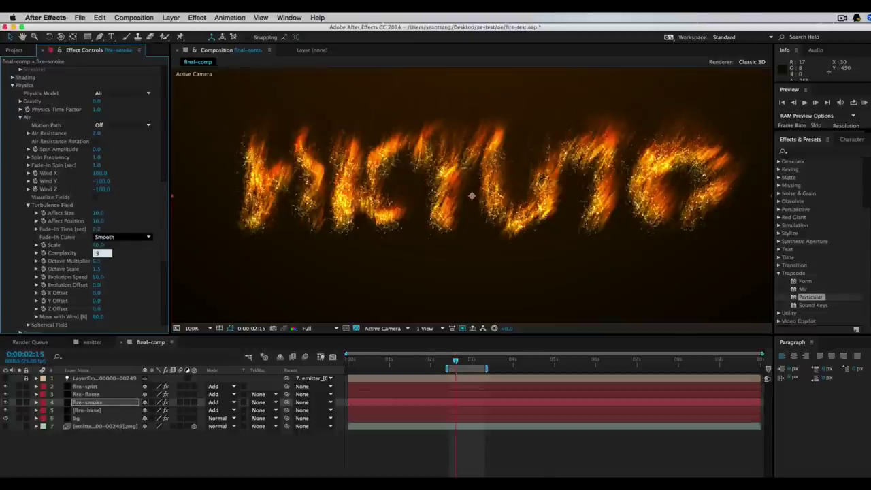
- Set the fire-smoke layer's Turbulence Field Move with Wind to 10%
{"action": "left_click", "coordinate": [99, 318]}
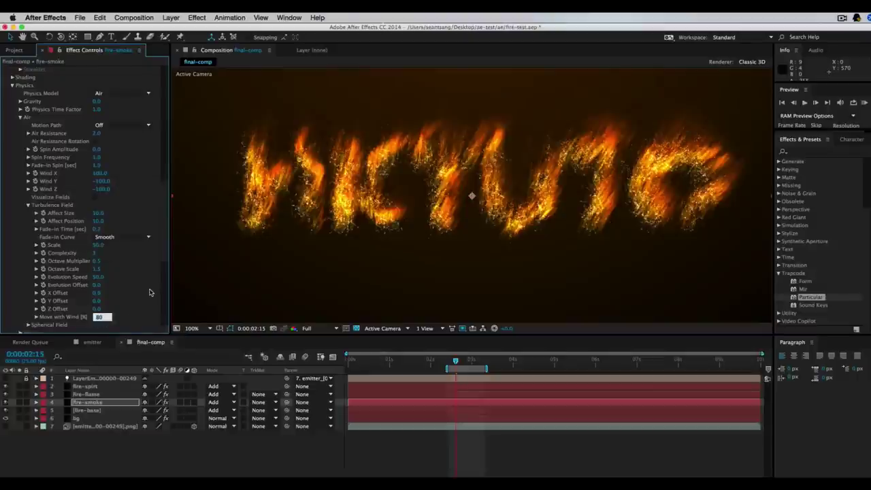
{"action": "type", "text": "10"}
{"action": "key", "text": "Tab"}
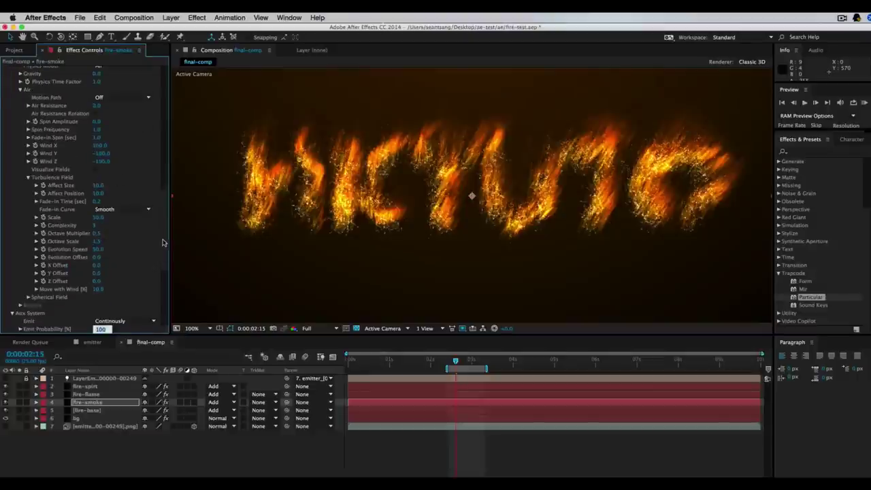
{"action": "key", "text": "super+Tab"}
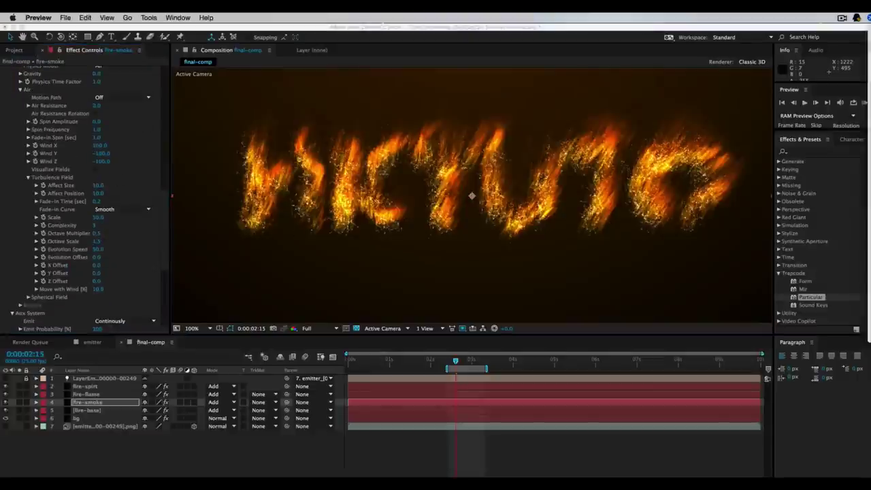
- Set the fire-smoke layer's Aux System to 20 particles per second with a life of 1.5 seconds
{"action": "left_click", "coordinate": [163, 222]}
{"action": "scroll", "coordinate": [164, 237], "scroll_direction": "down", "scroll_amount": 5}
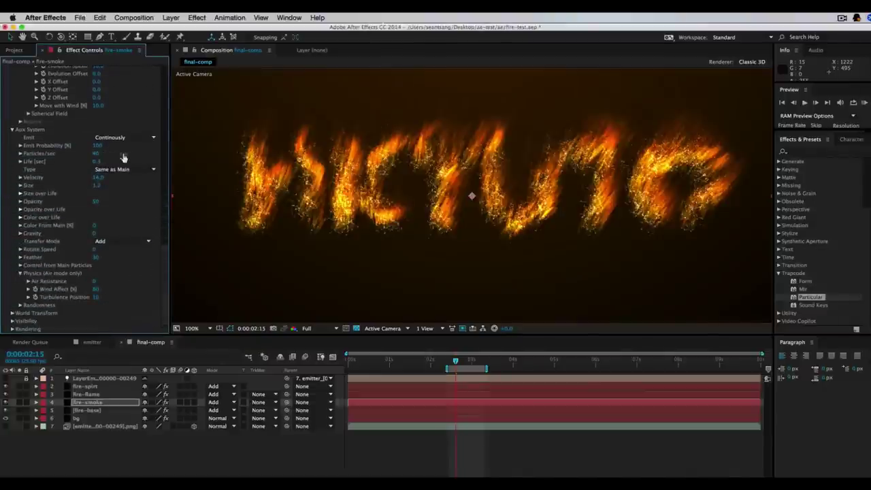
{"action": "left_click", "coordinate": [97, 154]}
{"action": "type", "text": "20"}
{"action": "key", "text": "Tab"}
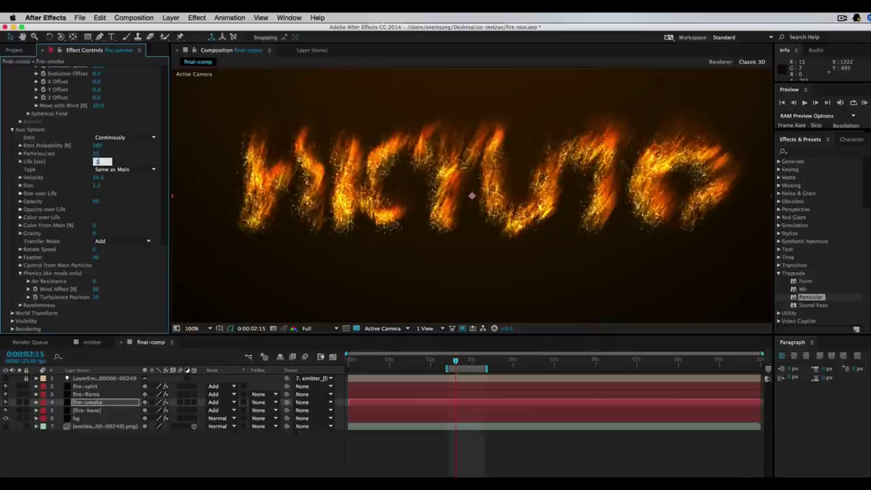
{"action": "key", "text": "Tab"}
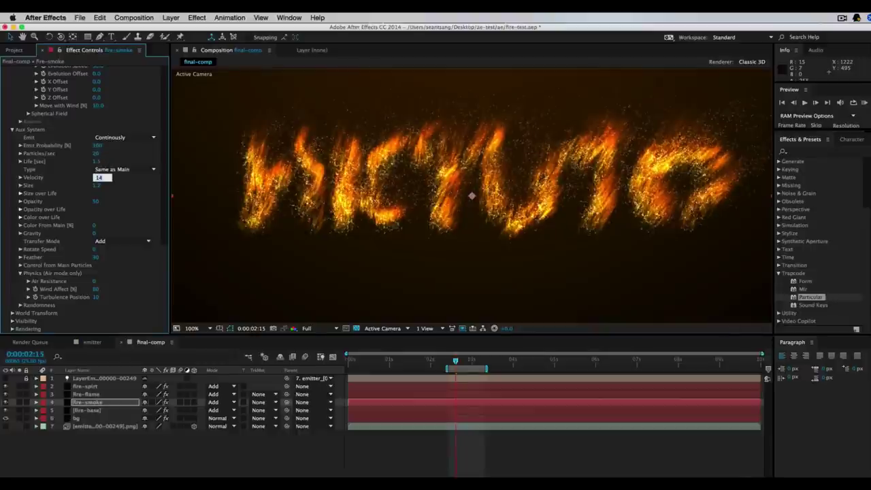
- Set the Aux System's velocity to 2 and particle size to 40 for the fire-smoke layer
{"action": "type", "text": "2"}
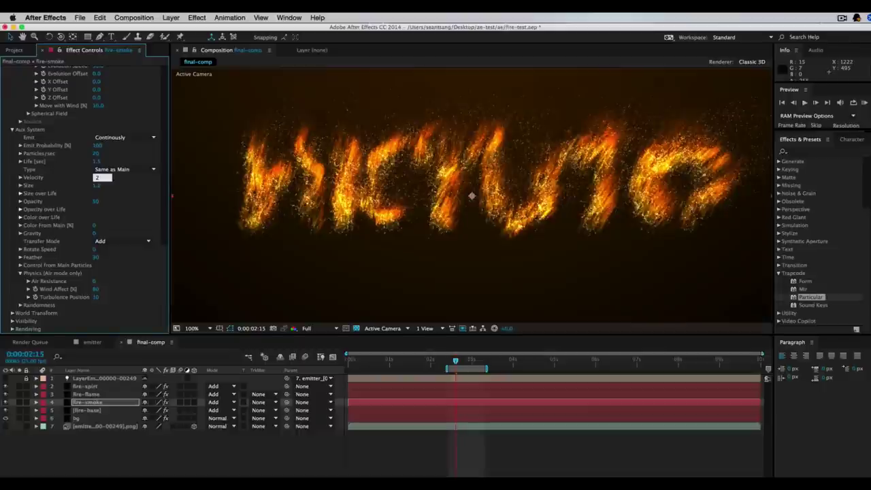
{"action": "key", "text": "Tab"}
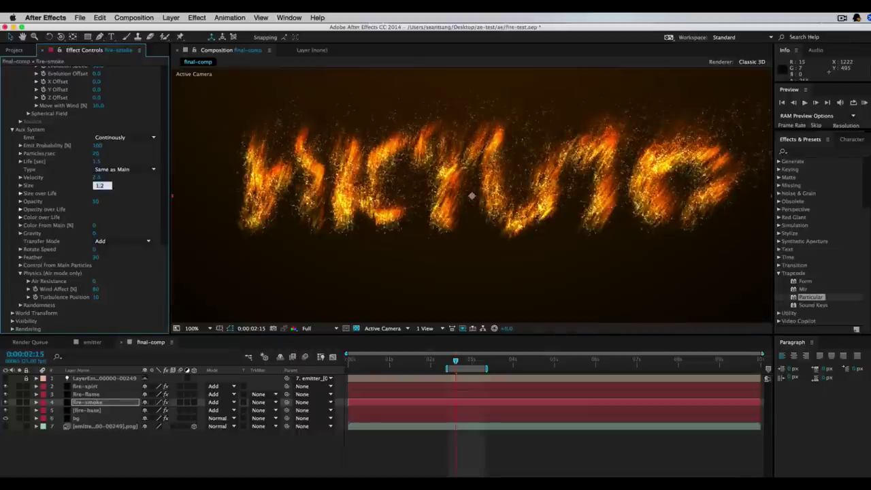
{"action": "key", "text": "Tab"}
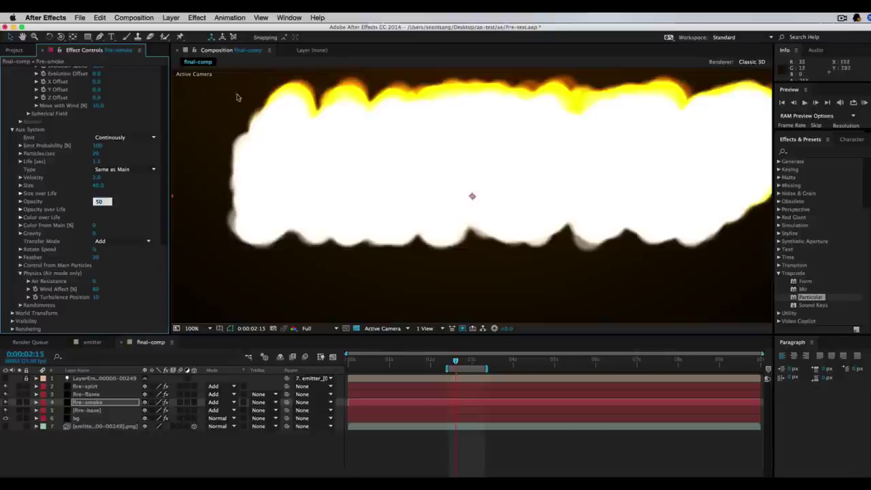
- Change the fire-smoke layer's blending mode in the timeline to Normal
{"action": "left_click", "coordinate": [110, 243]}
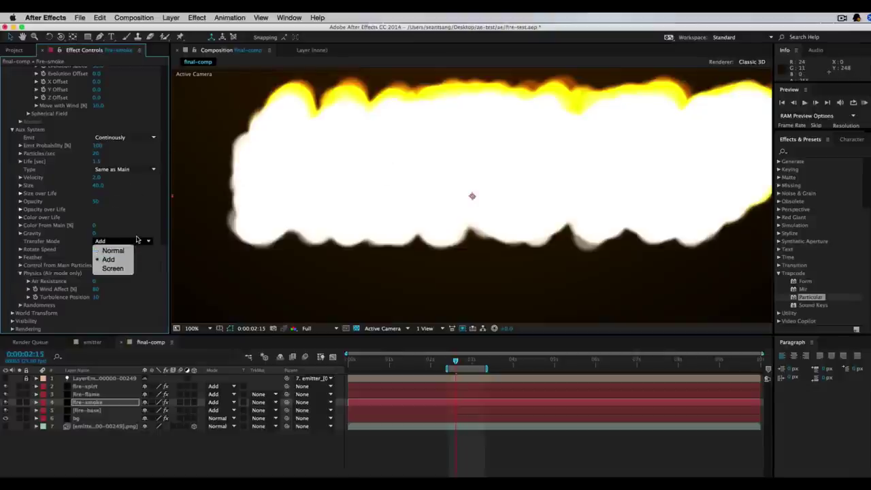
{"action": "left_click", "coordinate": [136, 240]}
{"action": "left_click", "coordinate": [225, 402]}
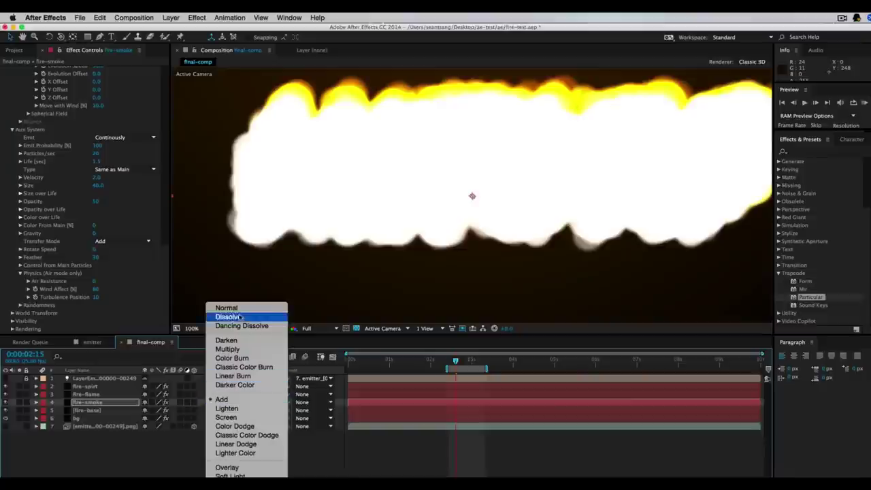
{"action": "left_click", "coordinate": [226, 307]}
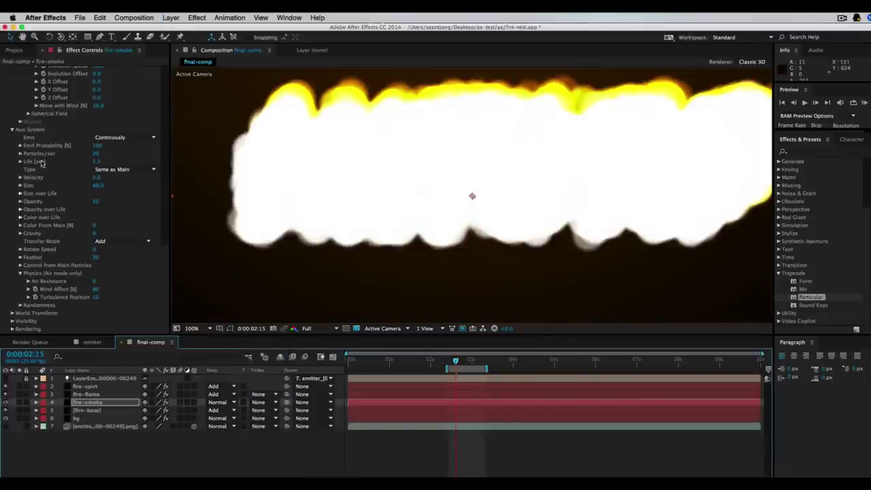
- Show the Aux System's over-life graphs and set the Color over Life gradient's start stop to a dark orange
{"action": "left_click", "coordinate": [21, 194]}
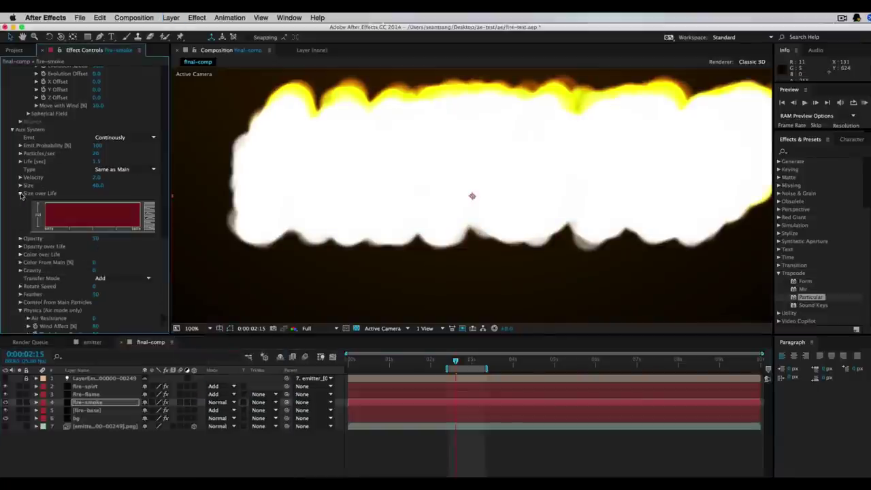
{"action": "left_click", "coordinate": [20, 248]}
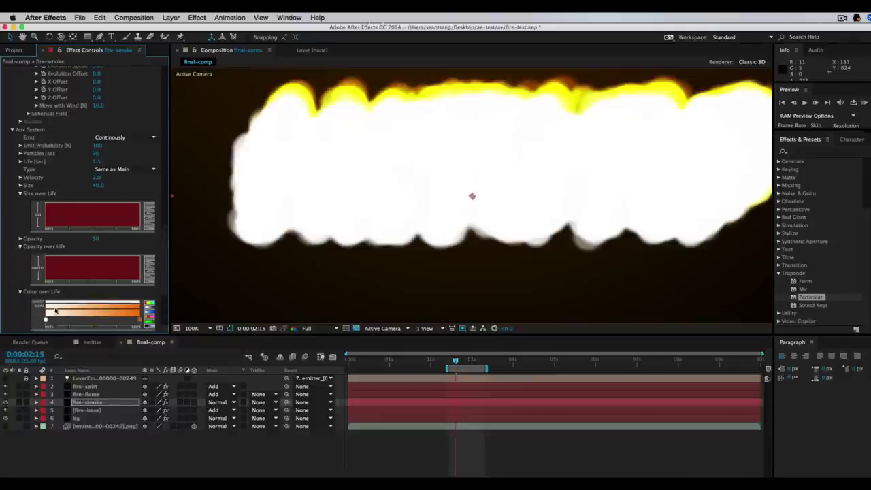
{"action": "double_click", "coordinate": [46, 321]}
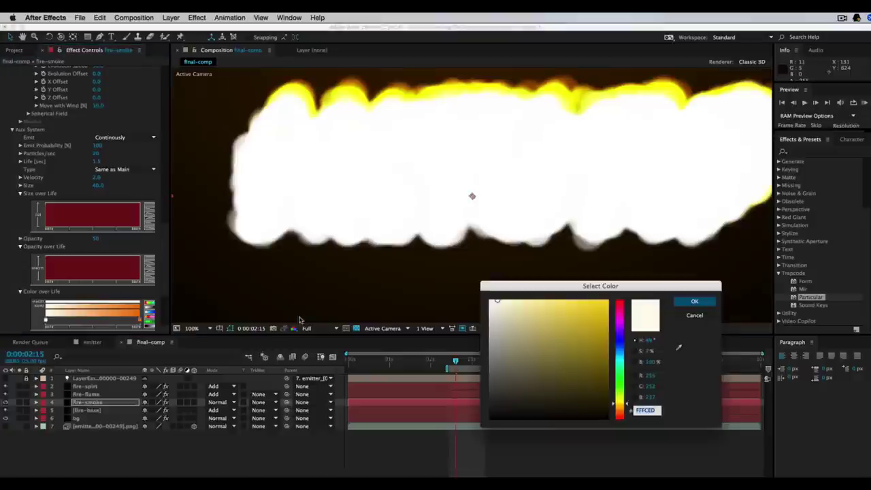
{"action": "mouse_move", "coordinate": [520, 381]}
{"action": "left_mouse_down"}
{"action": "mouse_move", "coordinate": [510, 390]}
{"action": "mouse_move", "coordinate": [596, 388]}
{"action": "mouse_move", "coordinate": [619, 412]}
{"action": "left_mouse_up"}
{"action": "left_click_drag", "start_coordinate": [599, 382], "coordinate": [614, 336]}
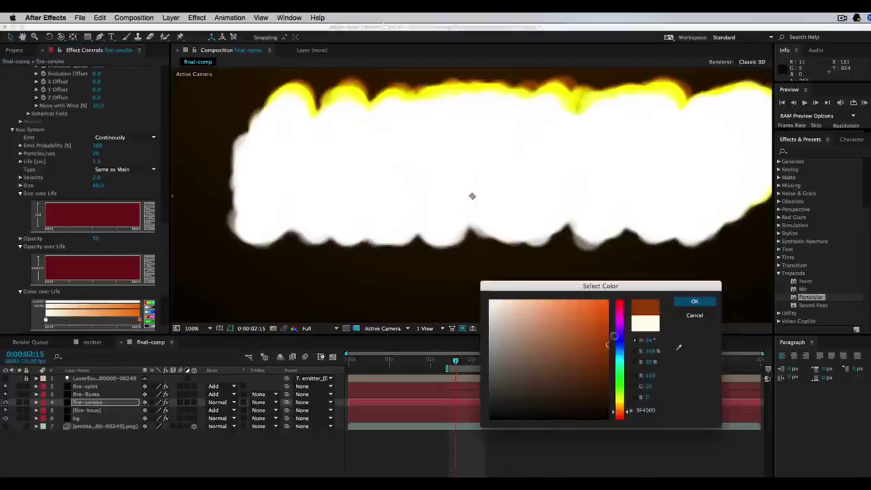
{"action": "left_click", "coordinate": [693, 301]}
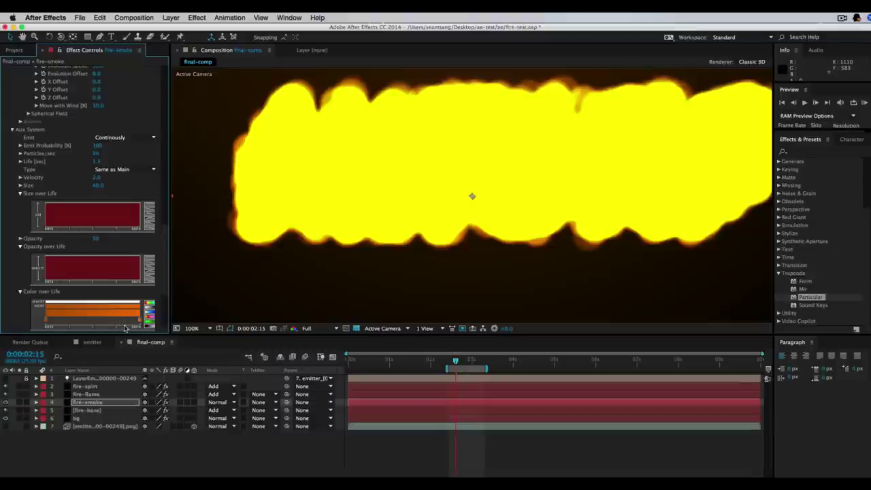
- Add a colour stop near the end of the Aux Color over Life gradient and make its final stop a near-black brown
{"action": "double_click", "coordinate": [123, 319]}
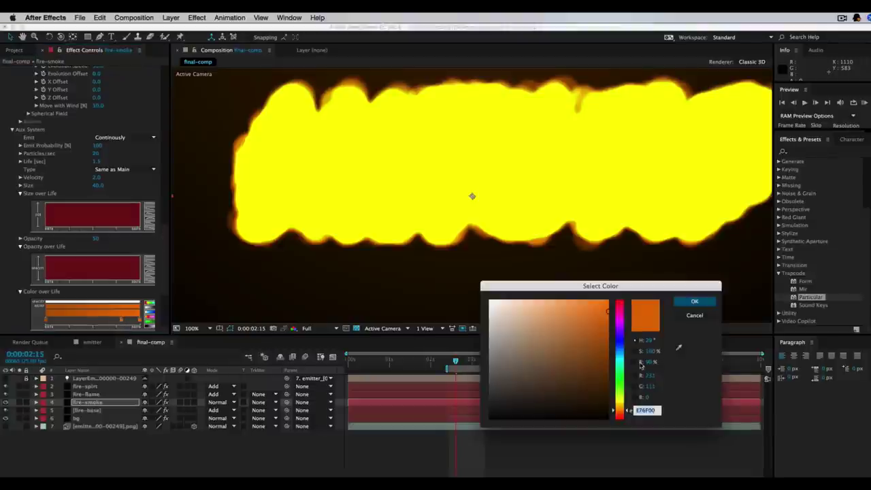
{"action": "key", "text": "Return"}
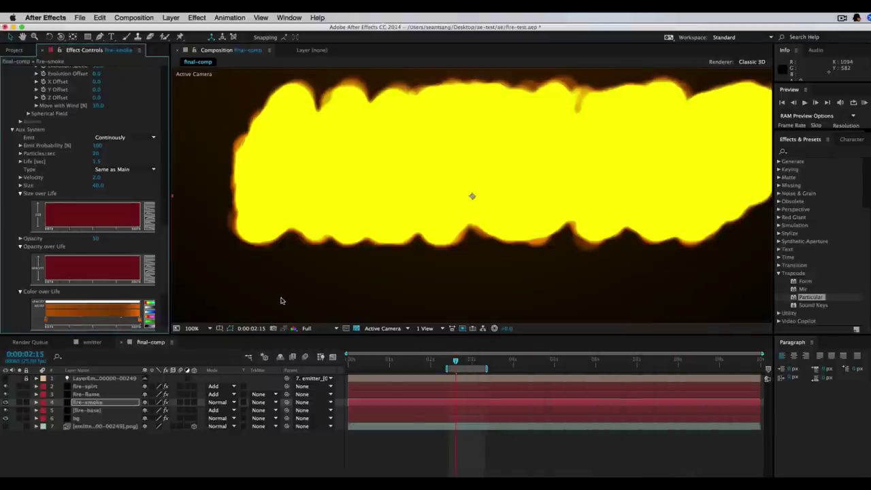
{"action": "double_click", "coordinate": [141, 323]}
{"action": "left_click", "coordinate": [609, 410]}
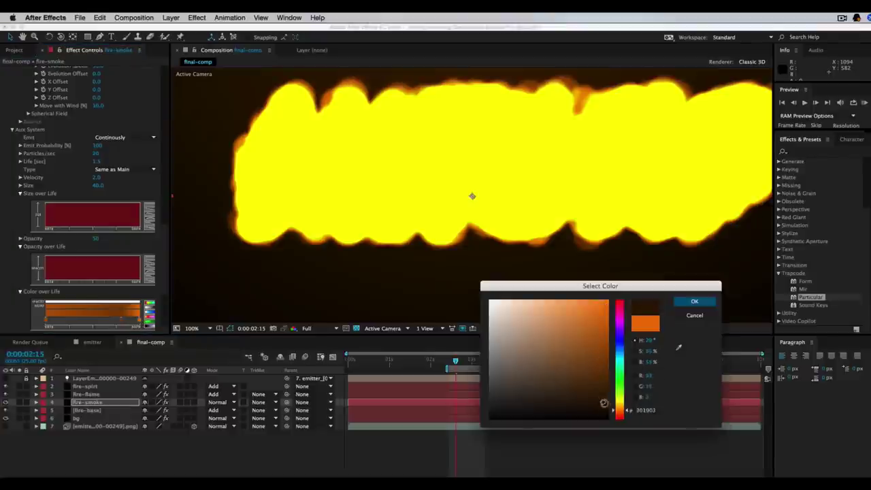
{"action": "left_click", "coordinate": [698, 303]}
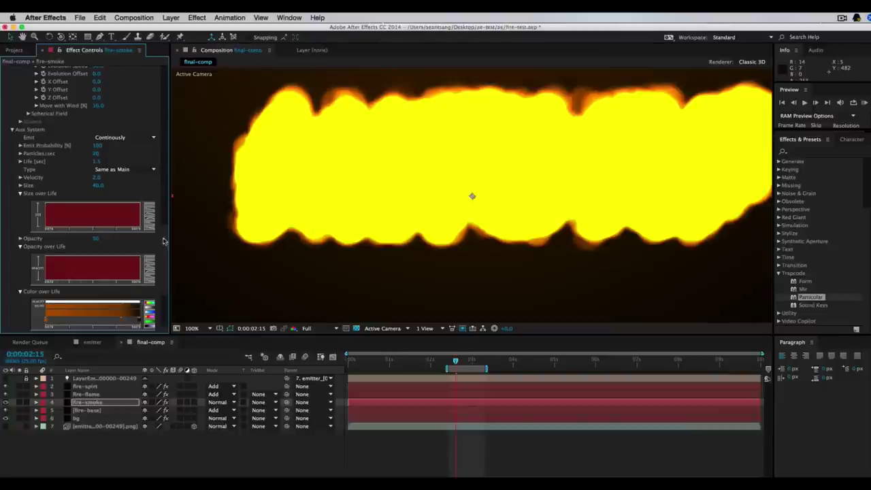
- Set the fire-smoke layer's Aux System feather to 100
{"action": "left_click_drag", "start_coordinate": [163, 241], "coordinate": [163, 272]}
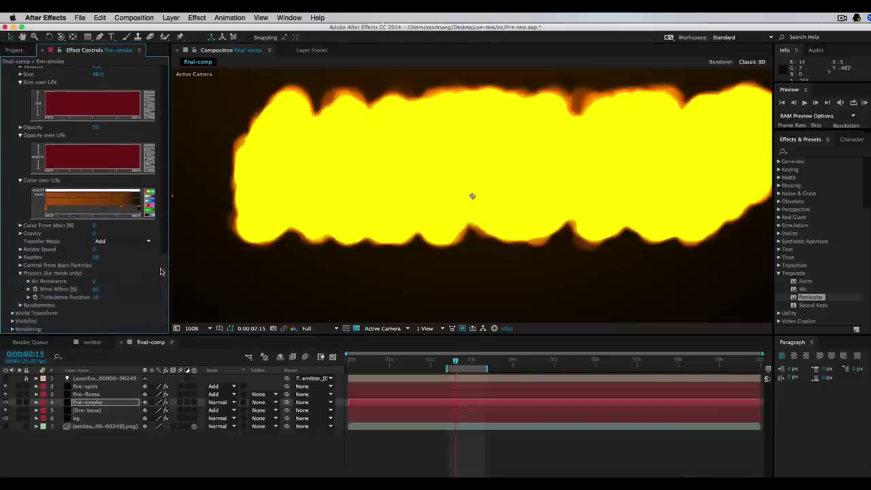
{"action": "left_click", "coordinate": [96, 258]}
{"action": "key", "text": "Tab"}
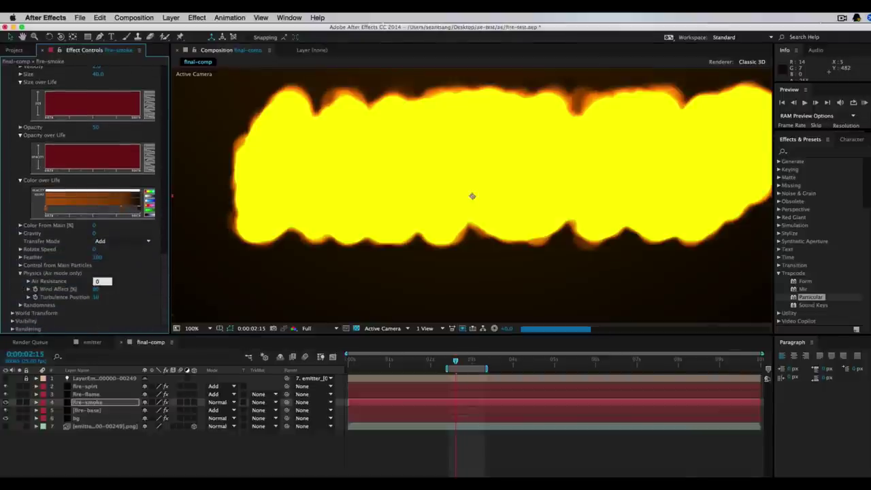
{"action": "key", "text": "super+Tab"}
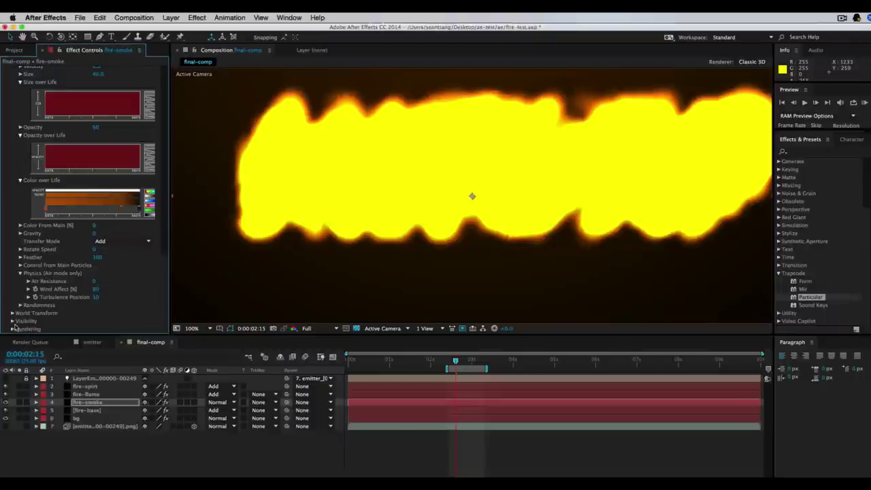
- Draw the Aux Opacity over Life curve as a low hump that peaks mid-life and falls off at both ends
{"action": "scroll", "coordinate": [129, 306], "scroll_direction": "down", "scroll_amount": 3}
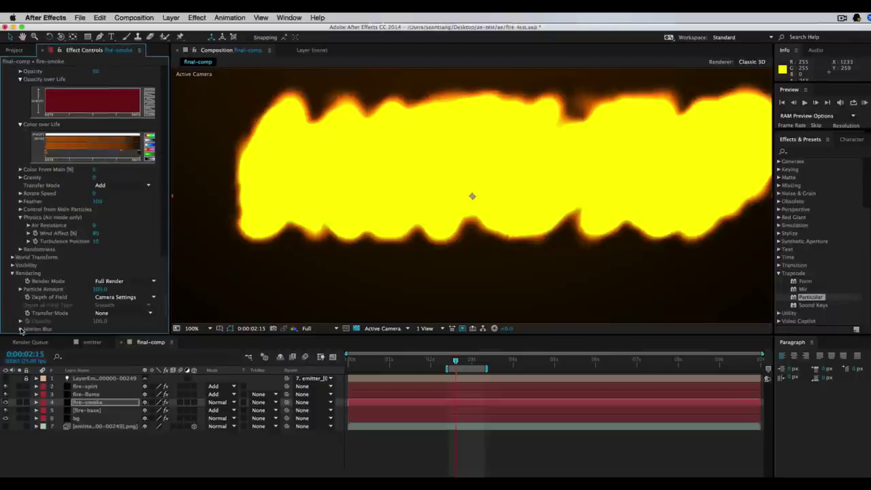
{"action": "scroll", "coordinate": [164, 298], "scroll_direction": "down", "scroll_amount": 3}
{"action": "scroll", "coordinate": [82, 215], "scroll_direction": "up", "scroll_amount": 10}
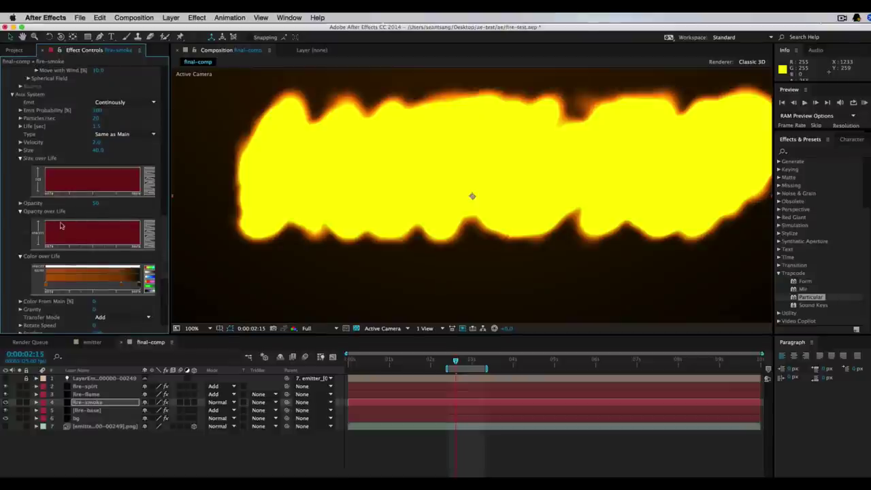
{"action": "left_click_drag", "start_coordinate": [42, 244], "coordinate": [144, 241]}
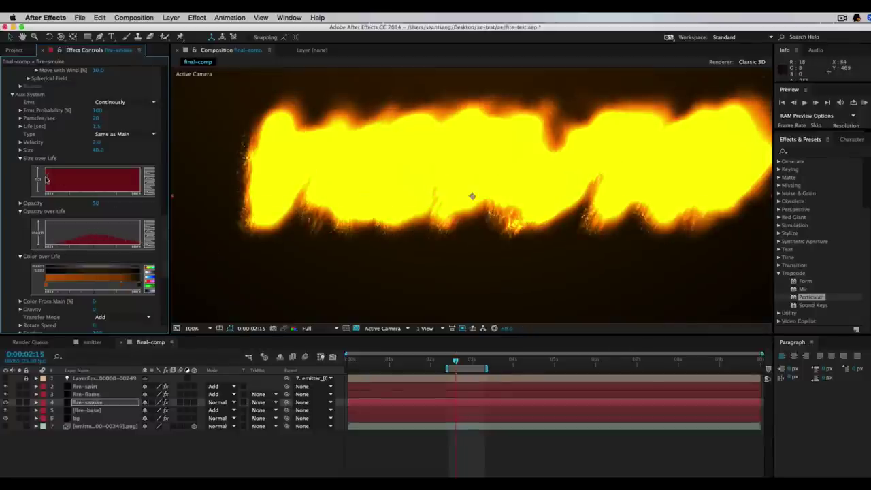
- Draw the fire-smoke Aux Size over Life curve as a low hump and set the Aux transfer mode to Normal
{"action": "left_click_drag", "start_coordinate": [39, 188], "coordinate": [130, 181]}
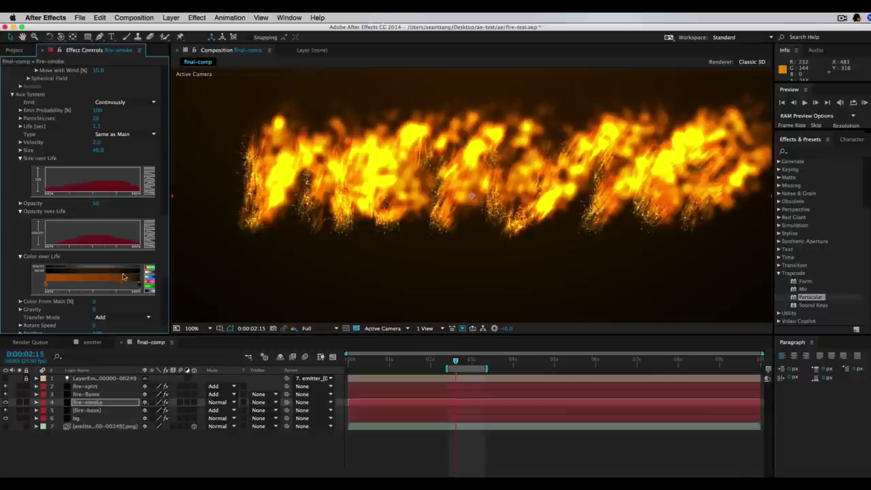
{"action": "left_click", "coordinate": [122, 317]}
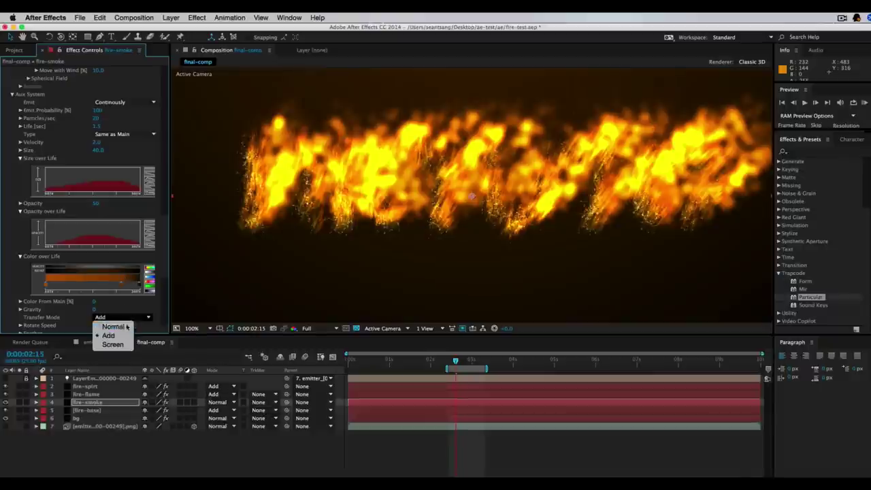
{"action": "left_click", "coordinate": [126, 326]}
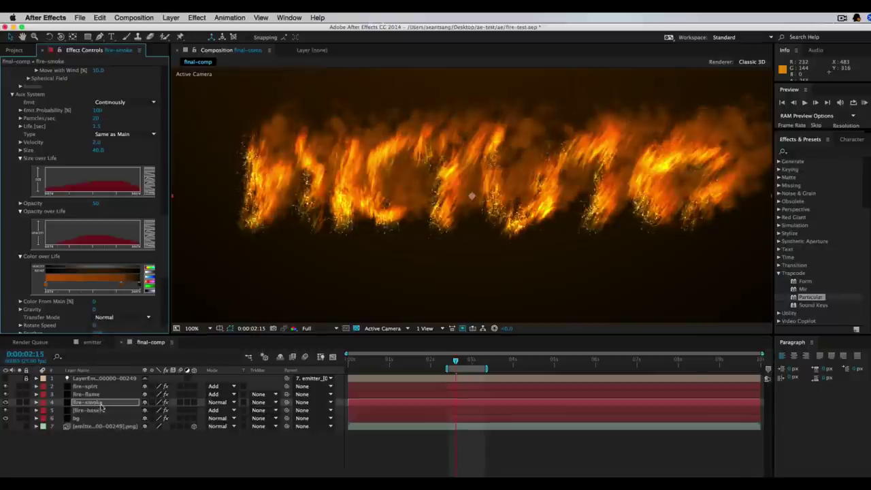
- Move the fire-smoke layer below fire-base in the final-comp layer stack
{"action": "left_click_drag", "start_coordinate": [100, 416], "coordinate": [102, 414]}
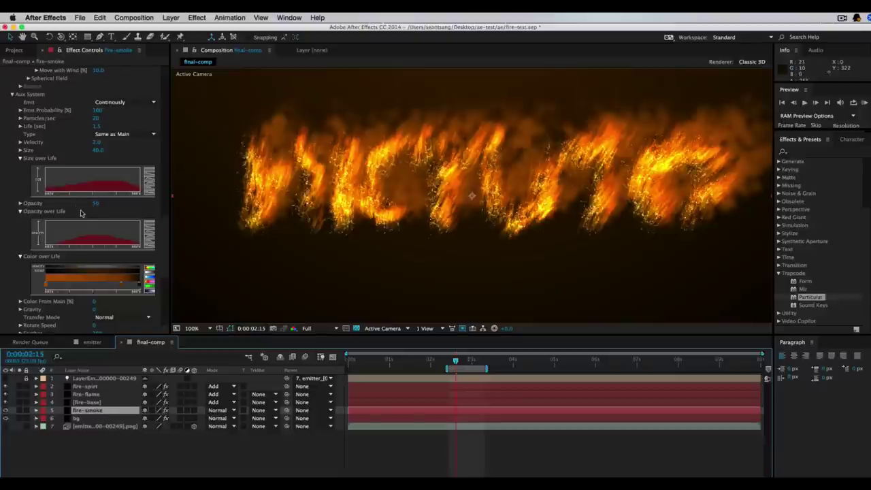
{"action": "left_click", "coordinate": [41, 248]}
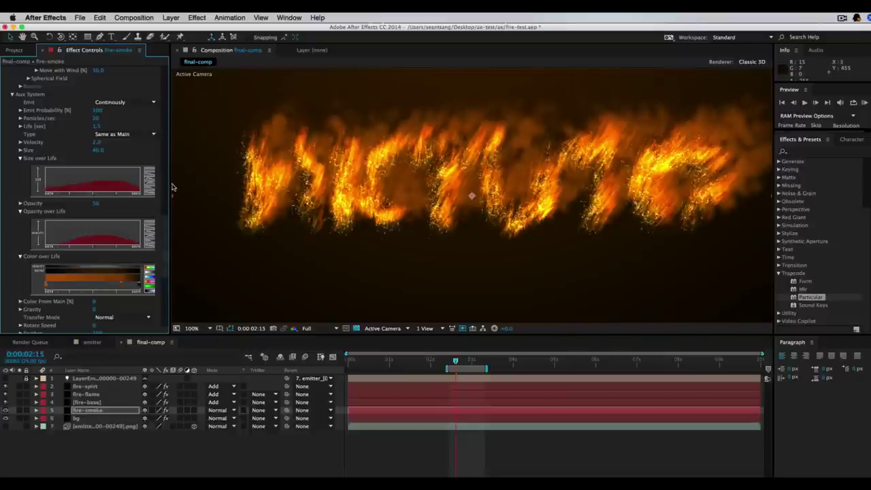
- Reduce the fire-smoke layer's Aux System opacity to 5
{"action": "scroll", "coordinate": [103, 256], "scroll_direction": "down", "scroll_amount": 6}
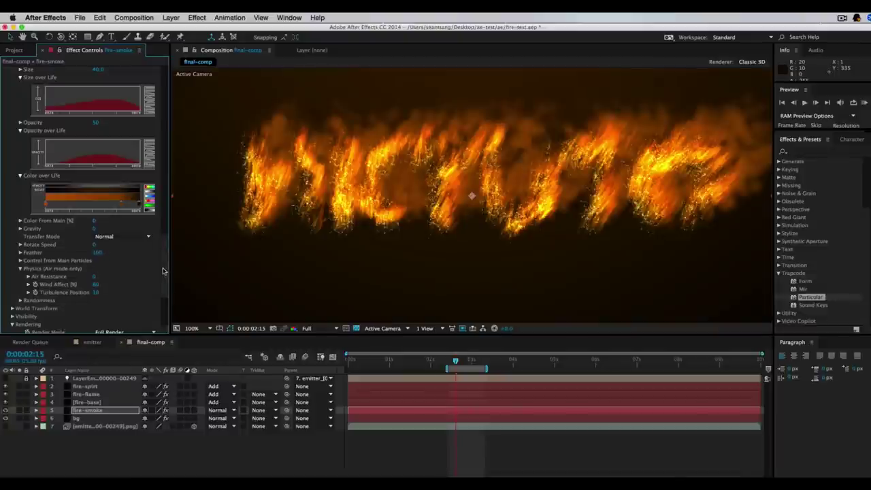
{"action": "scroll", "coordinate": [163, 271], "scroll_direction": "up", "scroll_amount": 2}
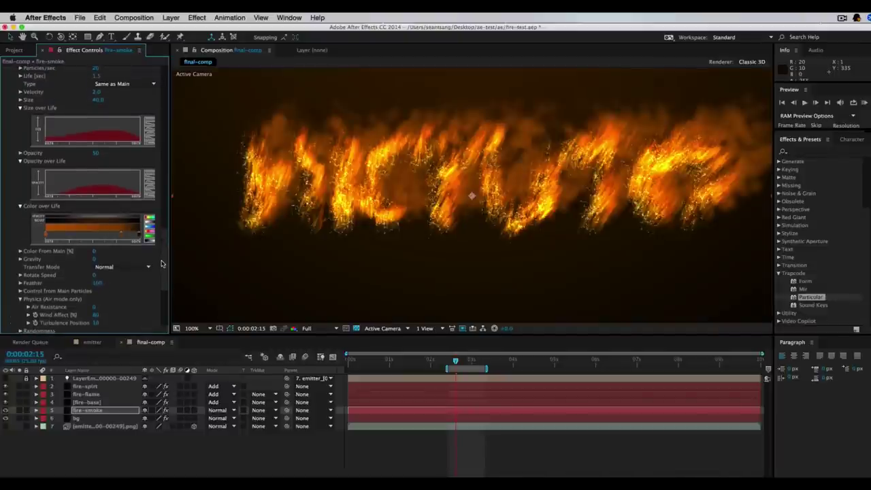
{"action": "scroll", "coordinate": [161, 266], "scroll_direction": "down", "scroll_amount": 2}
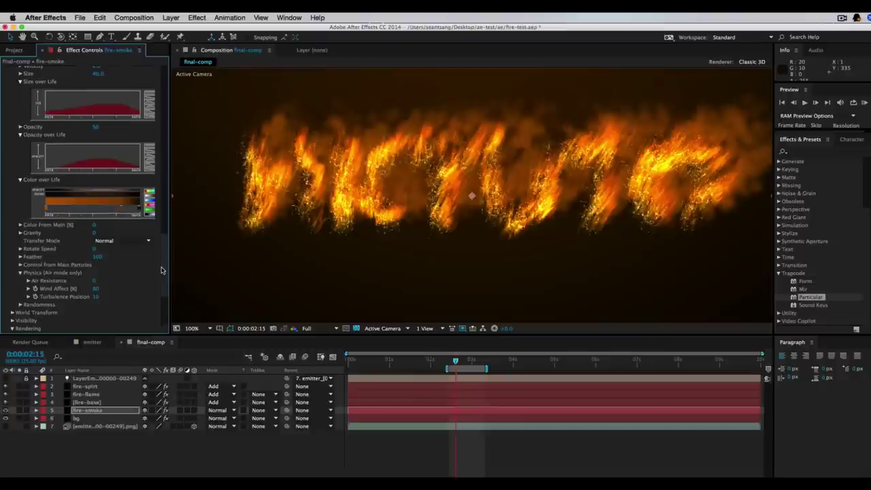
{"action": "scroll", "coordinate": [162, 267], "scroll_direction": "up", "scroll_amount": 1}
{"action": "scroll", "coordinate": [162, 265], "scroll_direction": "up", "scroll_amount": 4}
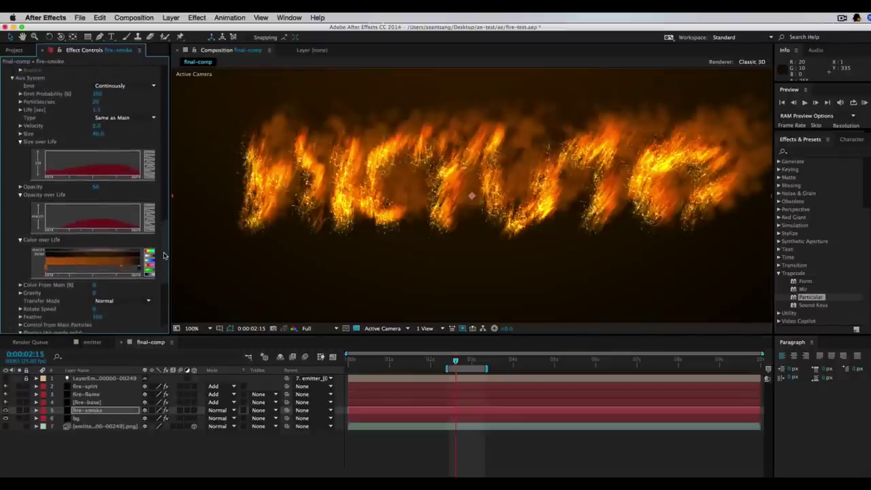
{"action": "scroll", "coordinate": [163, 256], "scroll_direction": "down", "scroll_amount": 1}
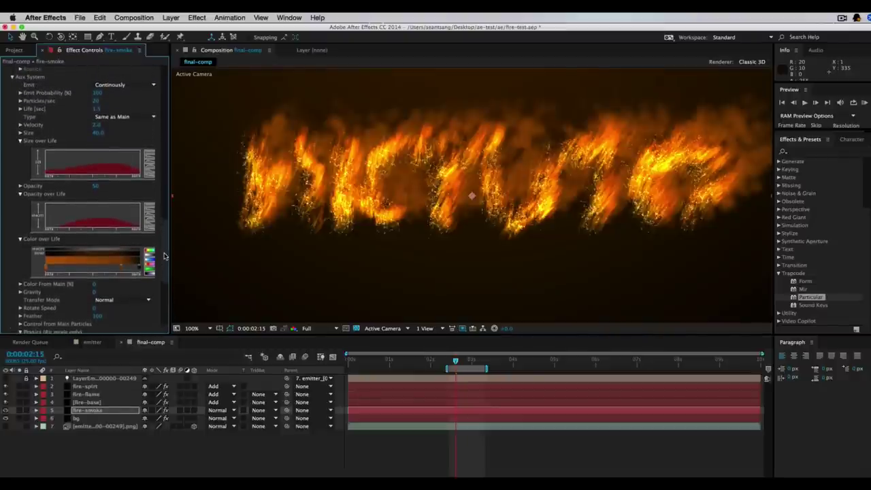
{"action": "scroll", "coordinate": [164, 256], "scroll_direction": "up", "scroll_amount": 1}
{"action": "scroll", "coordinate": [164, 256], "scroll_direction": "up", "scroll_amount": 1}
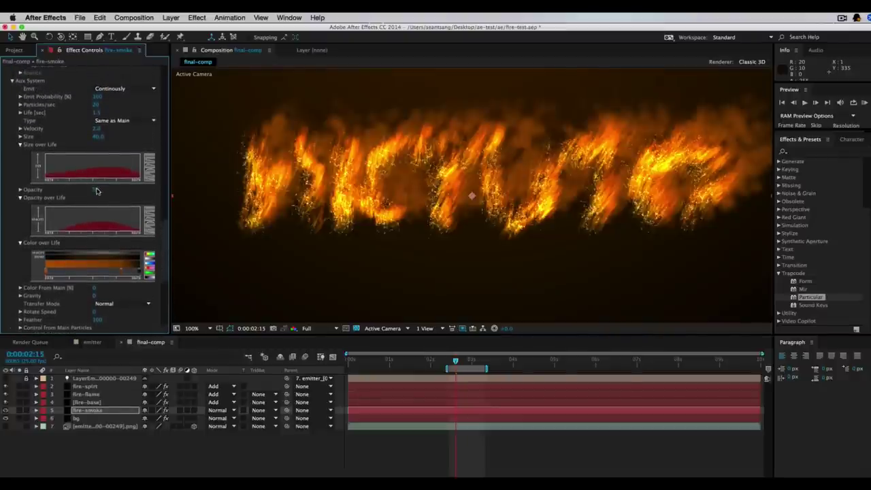
{"action": "left_click", "coordinate": [99, 190]}
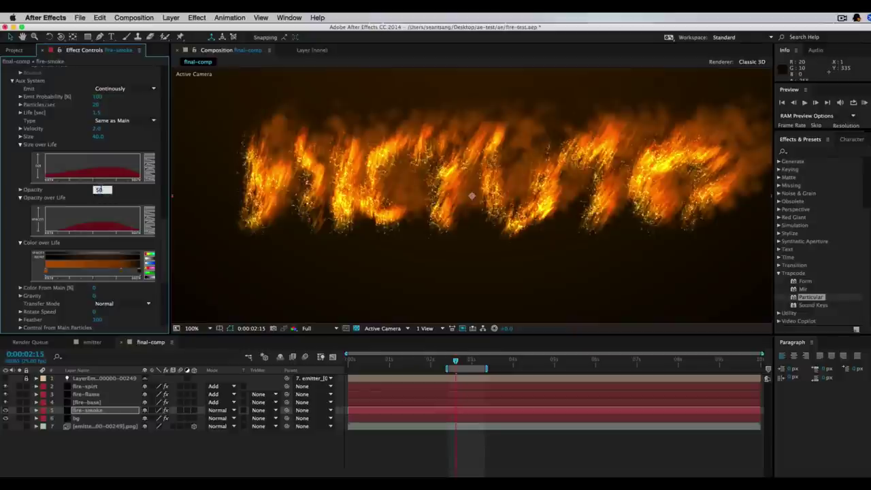
{"action": "key", "text": "Tab"}
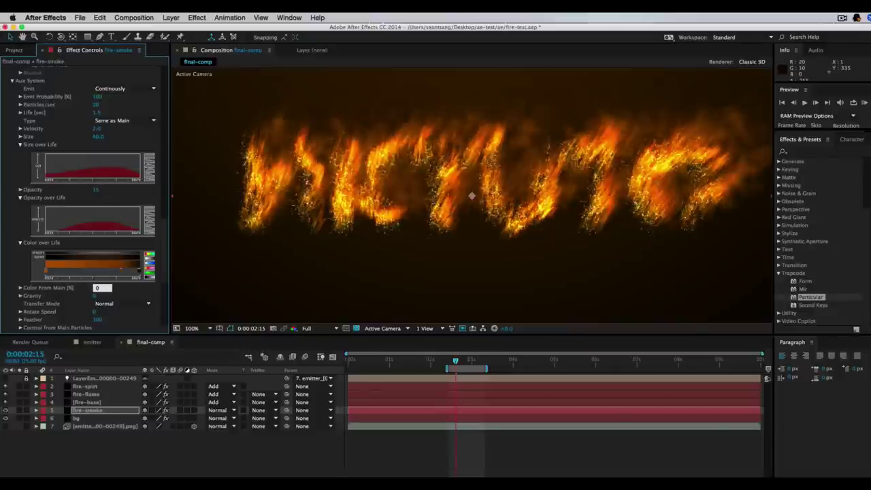
{"action": "left_click", "coordinate": [95, 190]}
{"action": "type", "text": "5"}
{"action": "key", "text": "Tab"}
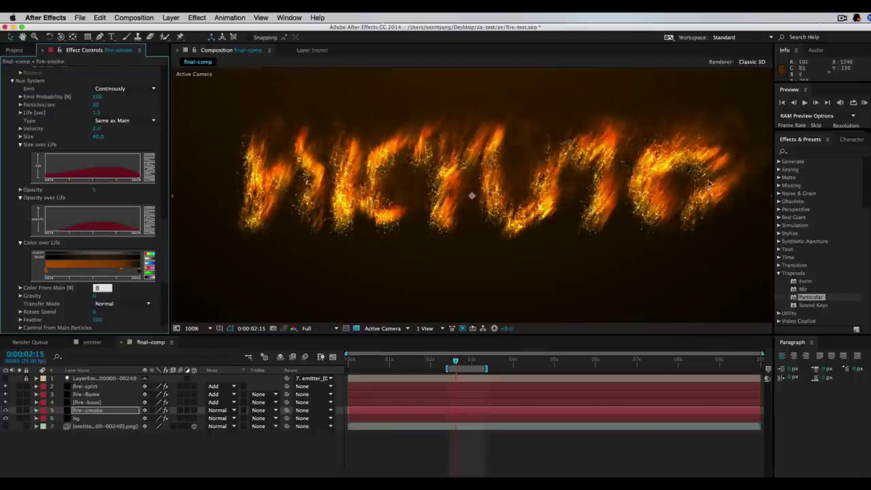
- Set the Aux Color over Life start stop to burnt orange, shift the inner stop to about mid-life, and save the project
{"action": "double_click", "coordinate": [46, 272]}
{"action": "left_click", "coordinate": [605, 332]}
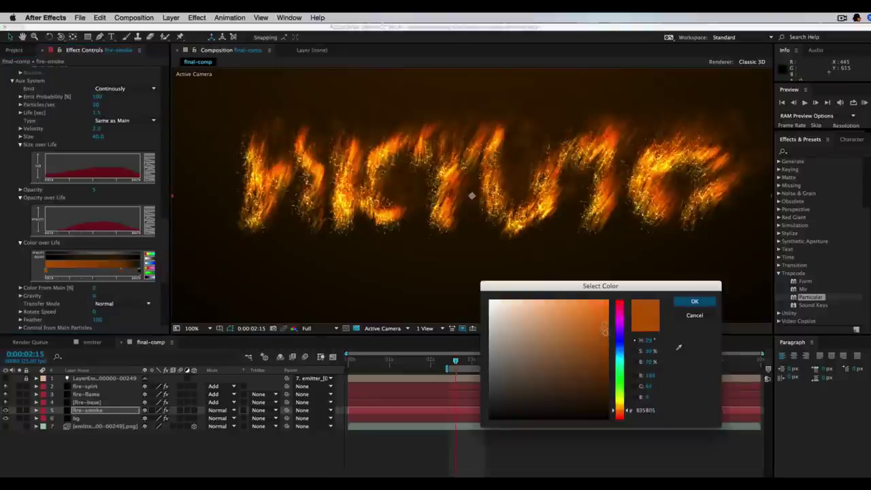
{"action": "left_click", "coordinate": [694, 301]}
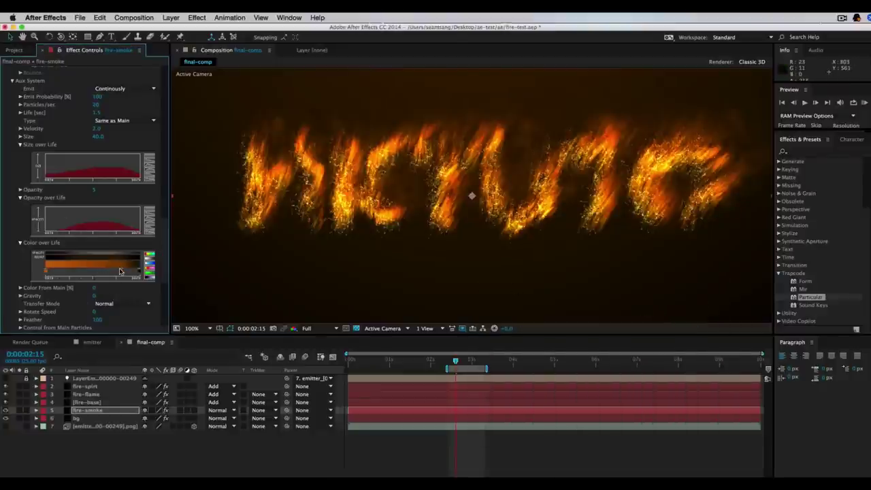
{"action": "key", "text": "super+s"}
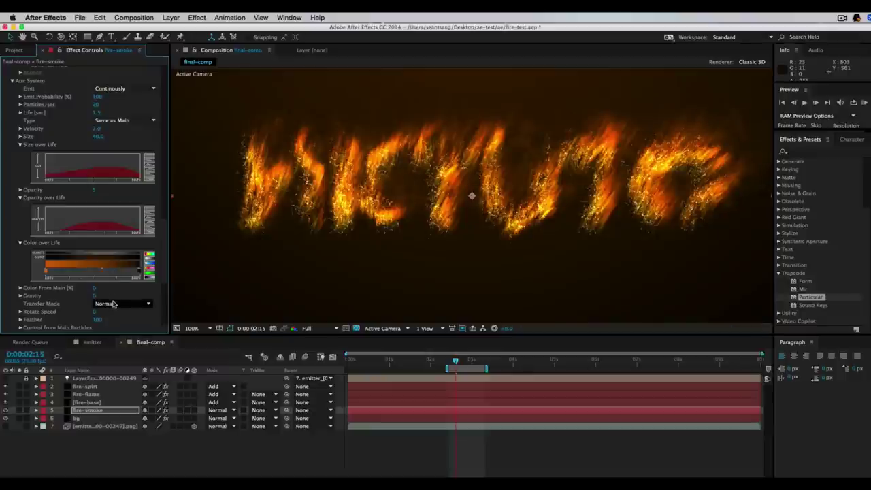
- Weaken the fire-smoke layer's air physics by setting Wind X to 10, Wind Y to -10 and Wind Z to -10
{"action": "left_click_drag", "start_coordinate": [166, 265], "coordinate": [179, 320]}
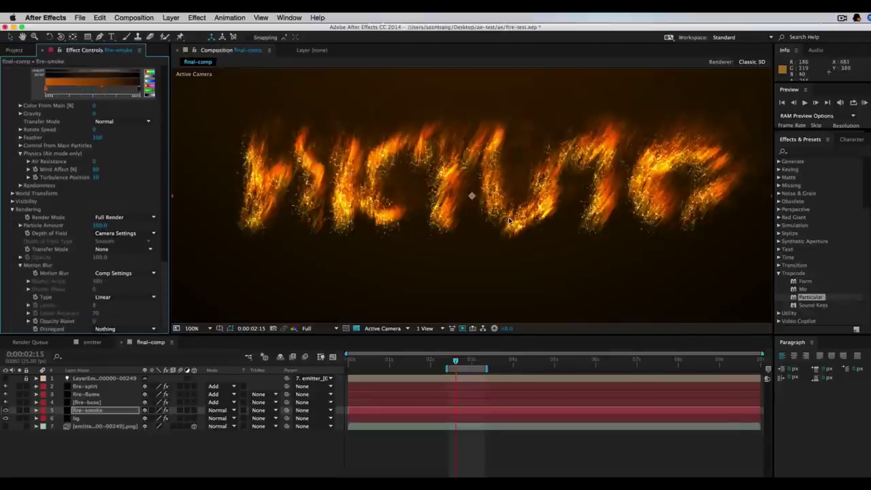
{"action": "left_click_drag", "start_coordinate": [165, 275], "coordinate": [171, 236]}
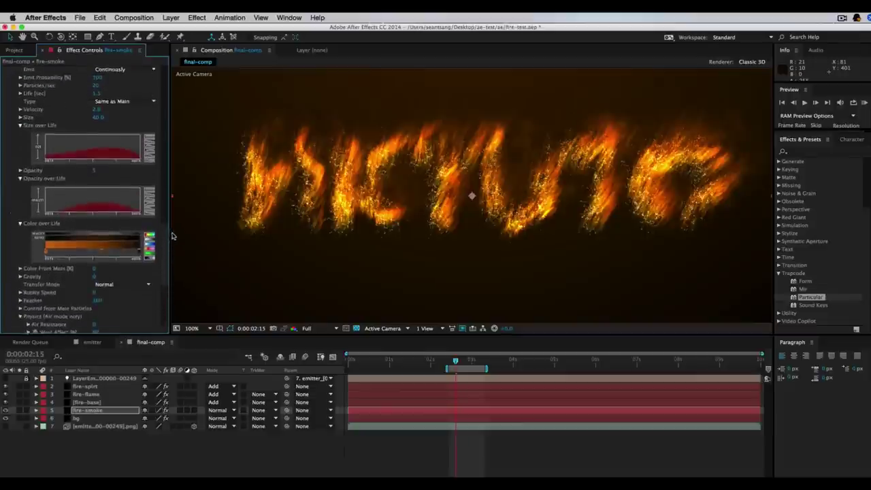
{"action": "scroll", "coordinate": [58, 257], "scroll_direction": "up", "scroll_amount": 2}
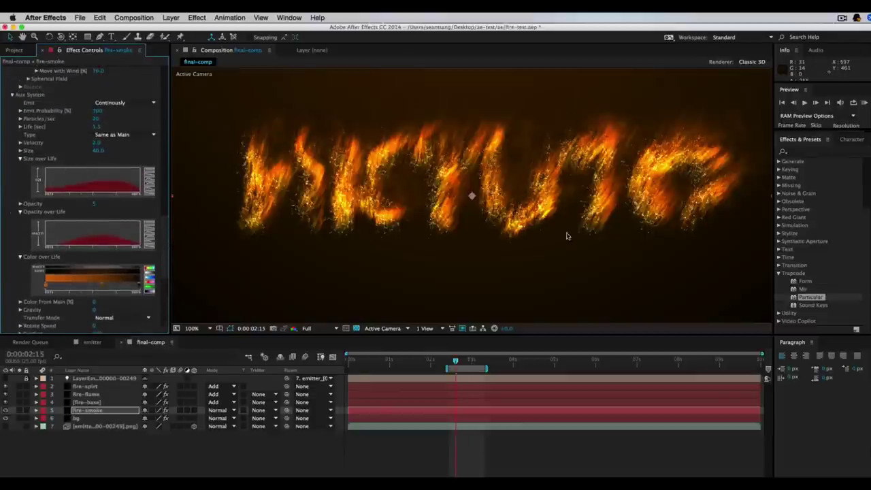
{"action": "left_click_drag", "start_coordinate": [165, 247], "coordinate": [170, 198]}
{"action": "scroll", "coordinate": [82, 204], "scroll_direction": "up", "scroll_amount": 2}
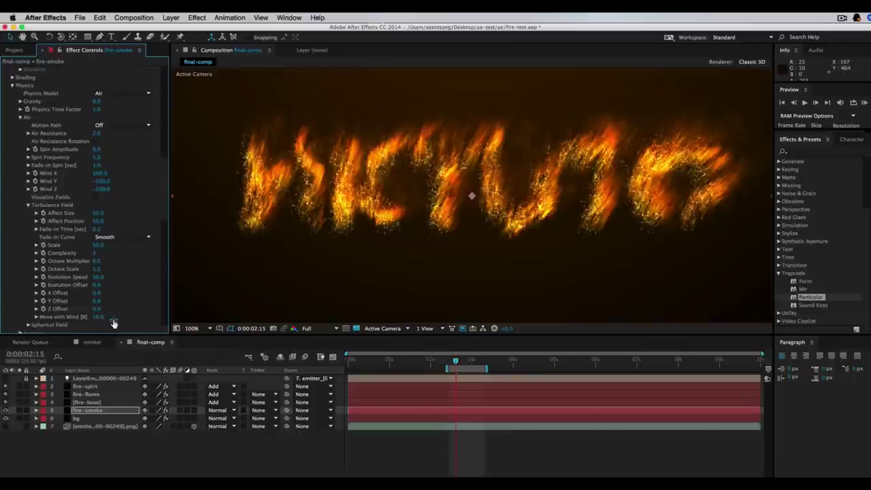
{"action": "left_click", "coordinate": [101, 181]}
{"action": "type", "text": "-10"}
{"action": "key", "text": "Tab"}
{"action": "type", "text": "-10"}
{"action": "key", "text": "Tab"}
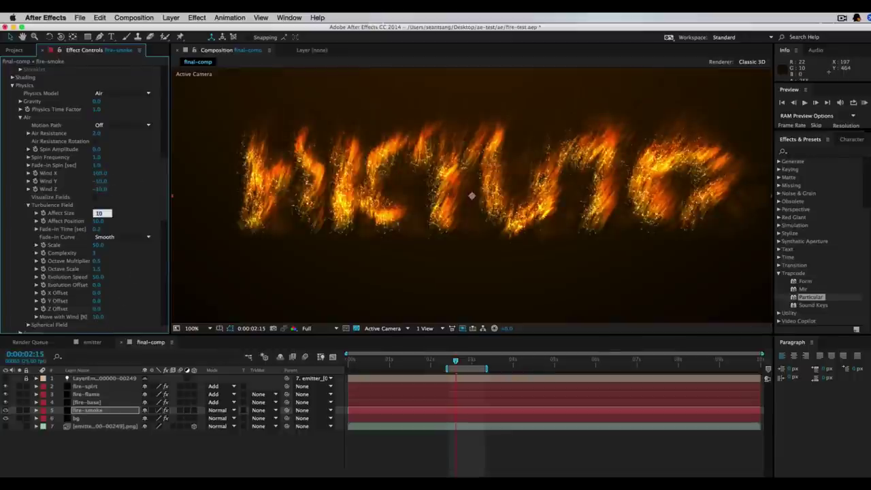
{"action": "left_click", "coordinate": [102, 173]}
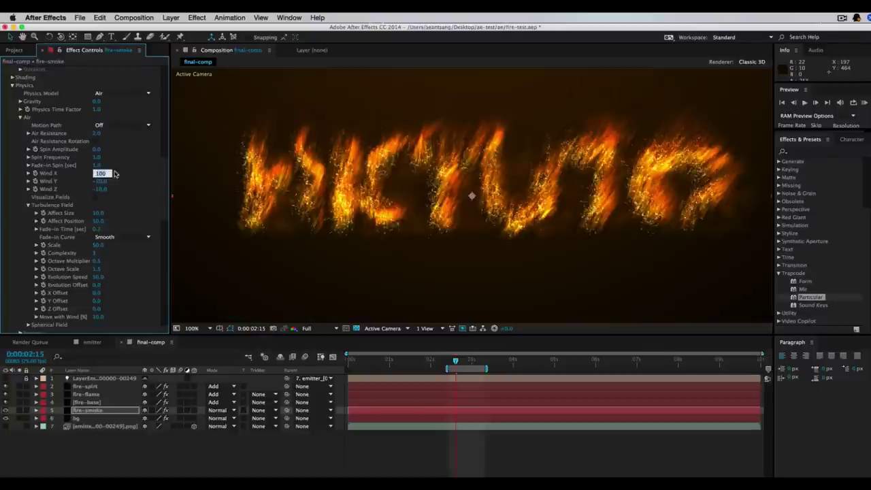
{"action": "type", "text": "10"}
{"action": "key", "text": "Tab"}
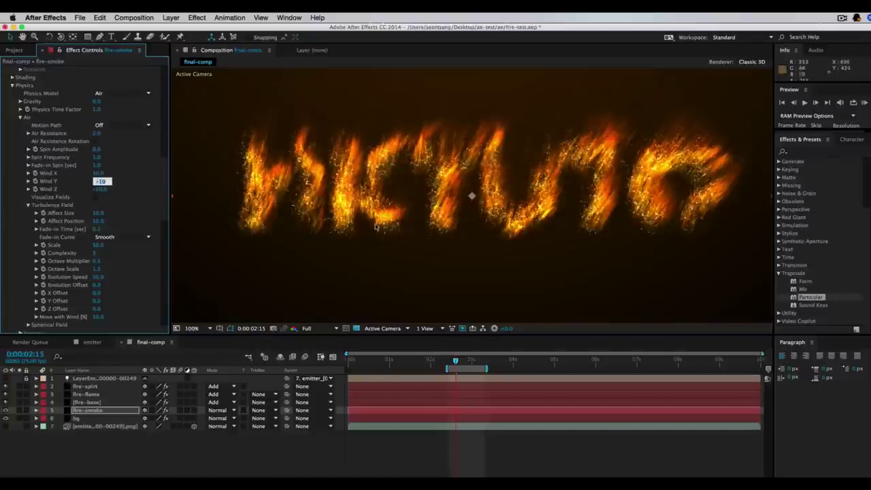
{"action": "type", "text": "-10"}
- Extend the work area's end to just past 5 seconds and lower the composition's preview resolution to Quarter
{"action": "left_click", "coordinate": [313, 329]}
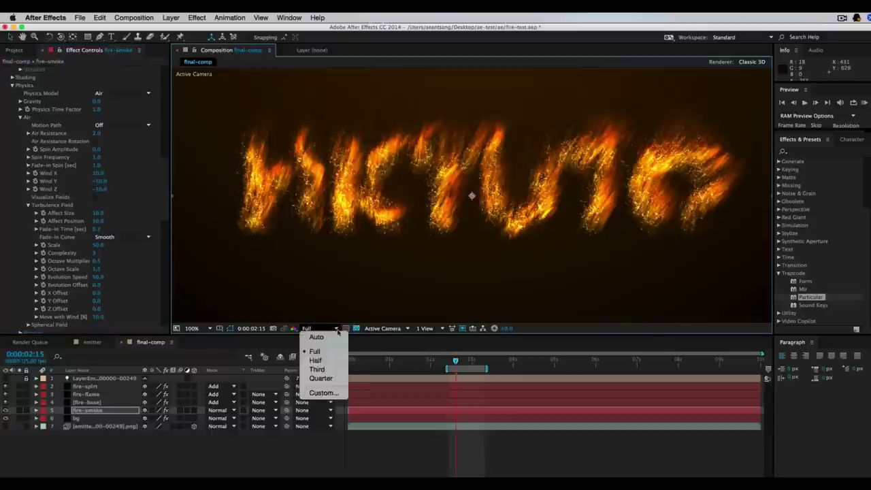
{"action": "left_click", "coordinate": [328, 369]}
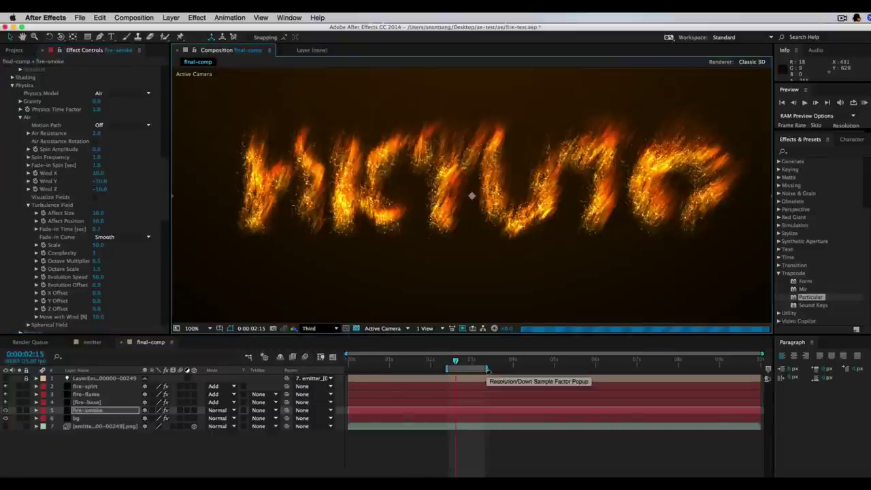
{"action": "left_click_drag", "start_coordinate": [486, 368], "coordinate": [561, 368]}
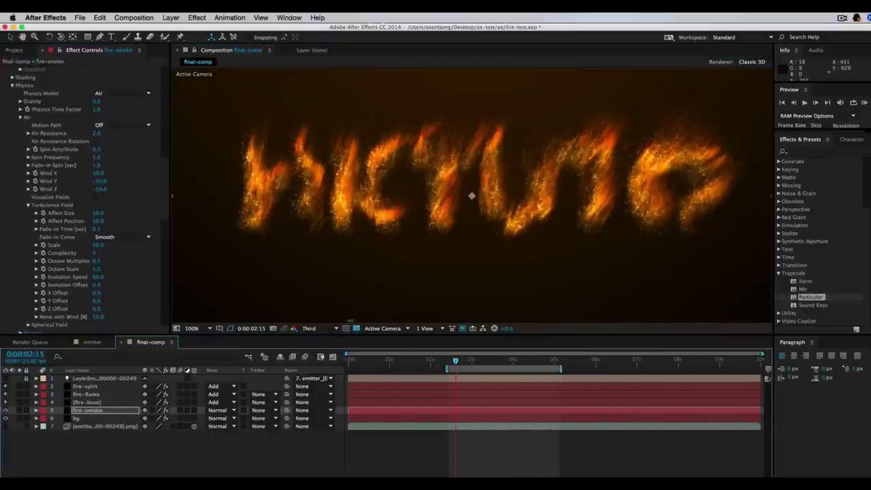
{"action": "left_click", "coordinate": [330, 328]}
{"action": "left_click", "coordinate": [325, 382]}
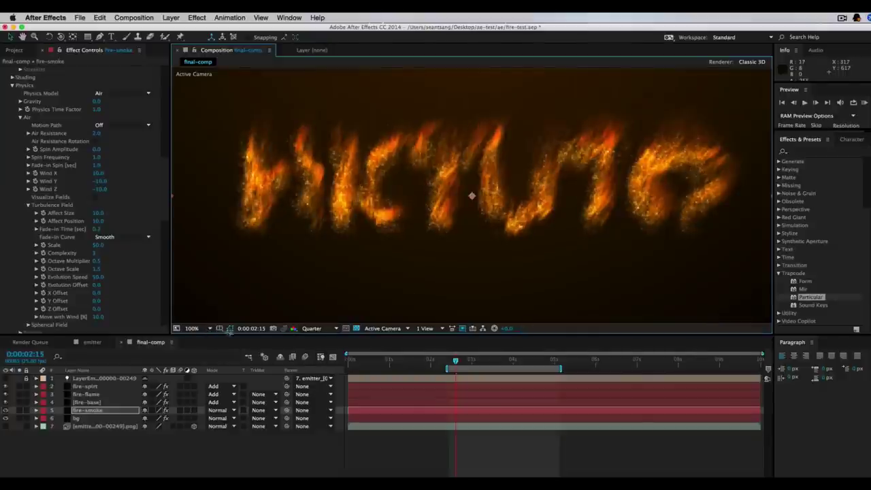
- Fit the whole composition in the viewer and play a RAM preview of the work area
{"action": "left_click", "coordinate": [194, 328]}
{"action": "left_click", "coordinate": [207, 337]}
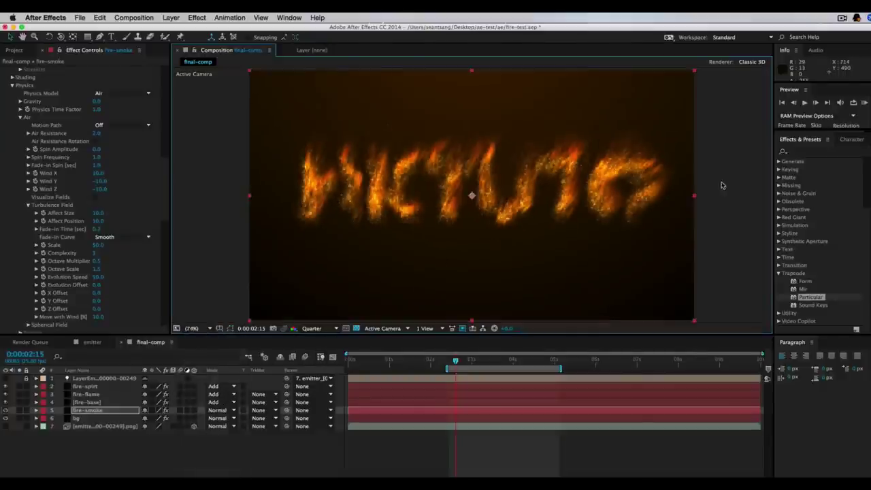
{"action": "left_click", "coordinate": [864, 103]}
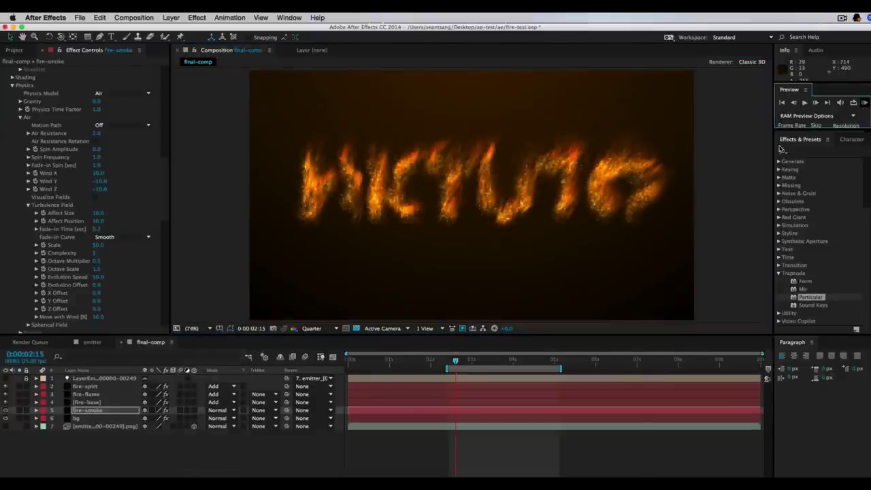
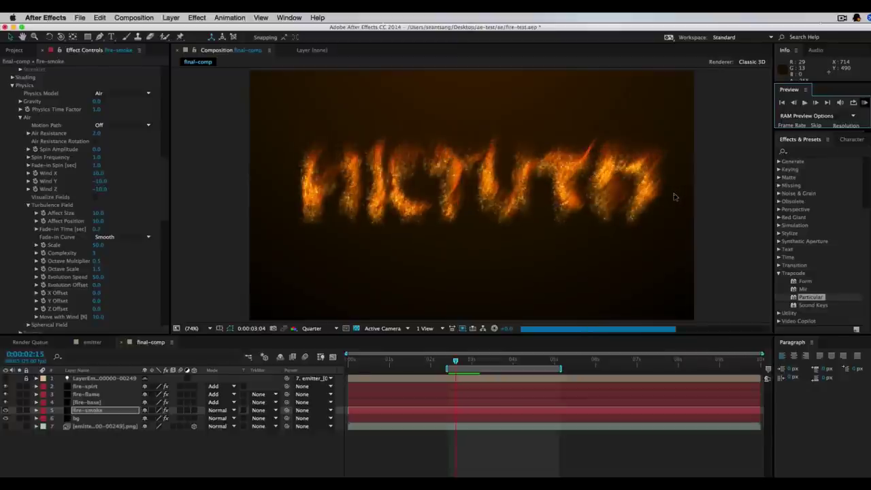
{"action": "left_click", "coordinate": [866, 102]}
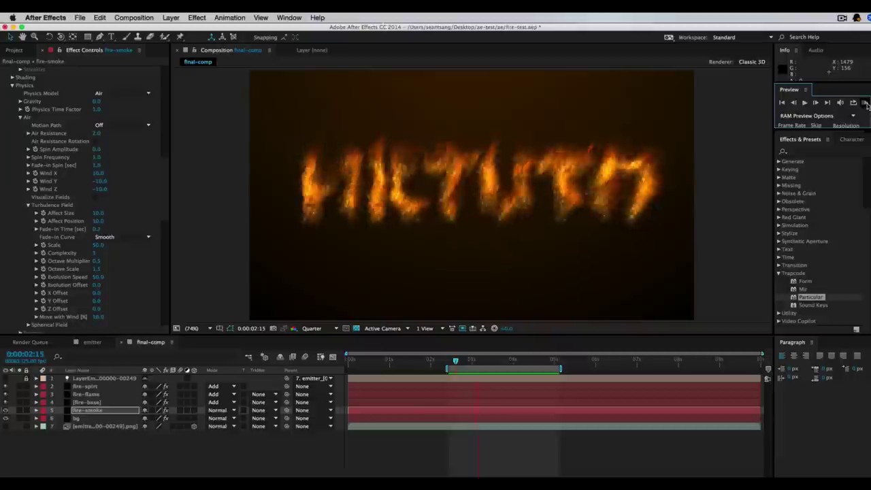
{"action": "left_click", "coordinate": [863, 100]}
- Stop the preview, collapse the fire-smoke Physics and Aux System groups, and show the project's item list
{"action": "left_click", "coordinate": [712, 252]}
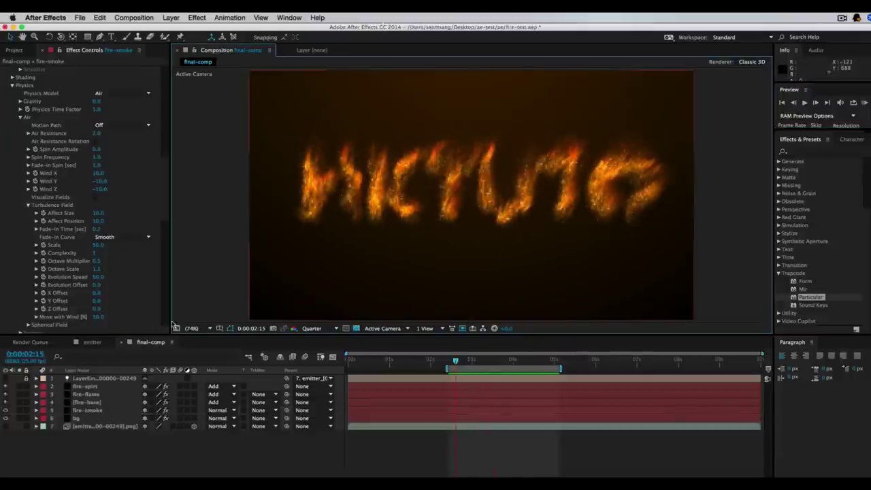
{"action": "left_click", "coordinate": [12, 85]}
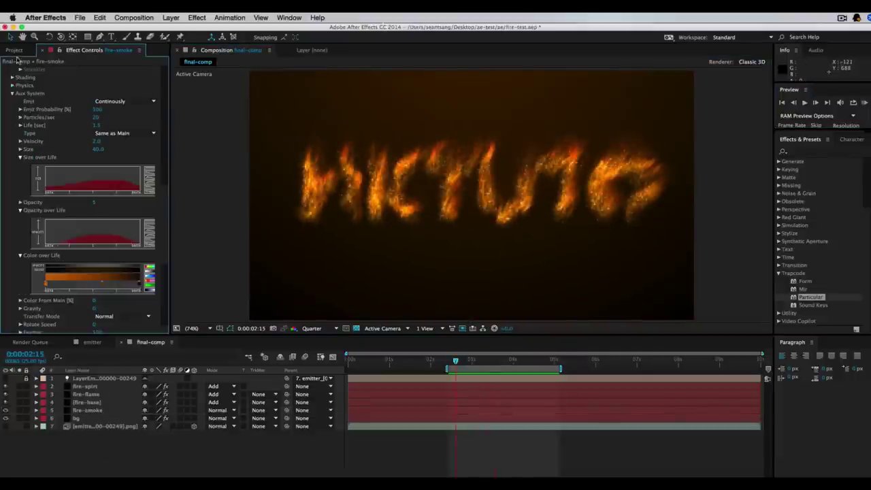
{"action": "left_click", "coordinate": [12, 93]}
{"action": "left_click", "coordinate": [13, 50]}
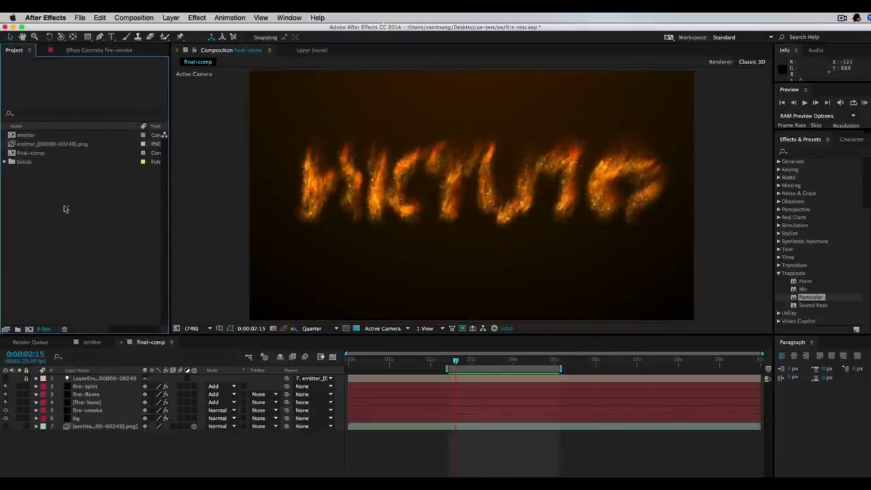
- Duplicate the emitter composition and rename the copy "type"
{"action": "left_click", "coordinate": [27, 135]}
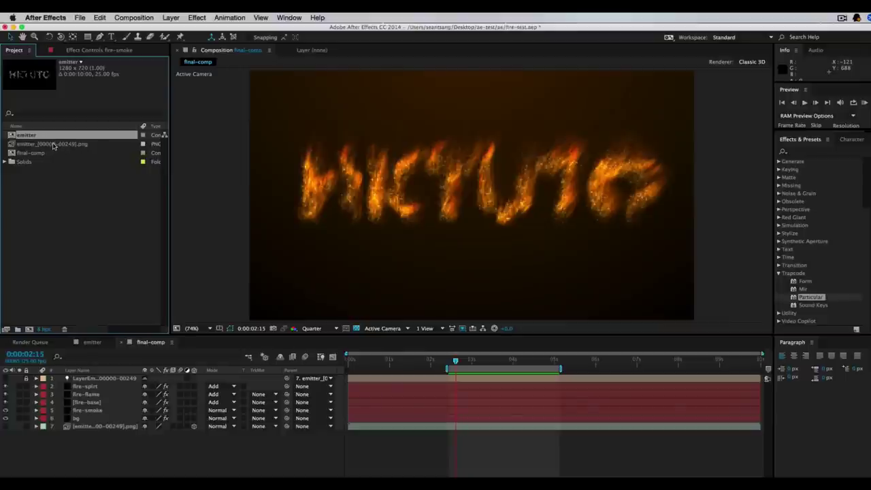
{"action": "key", "text": "super+d"}
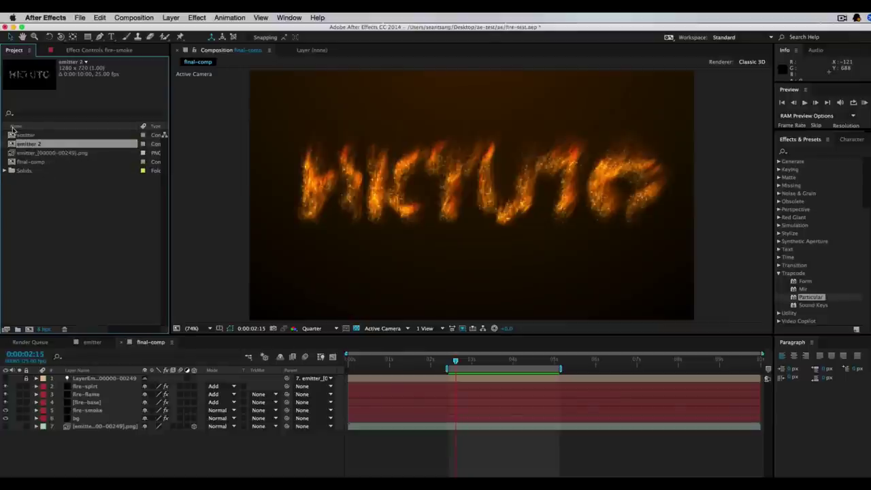
{"action": "key", "text": "Return"}
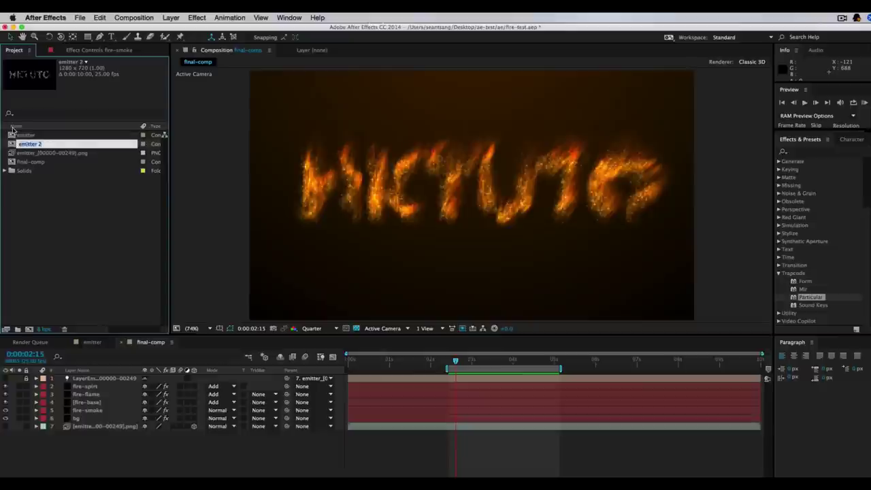
{"action": "type", "text": "ype"}
{"action": "key", "text": "Return"}
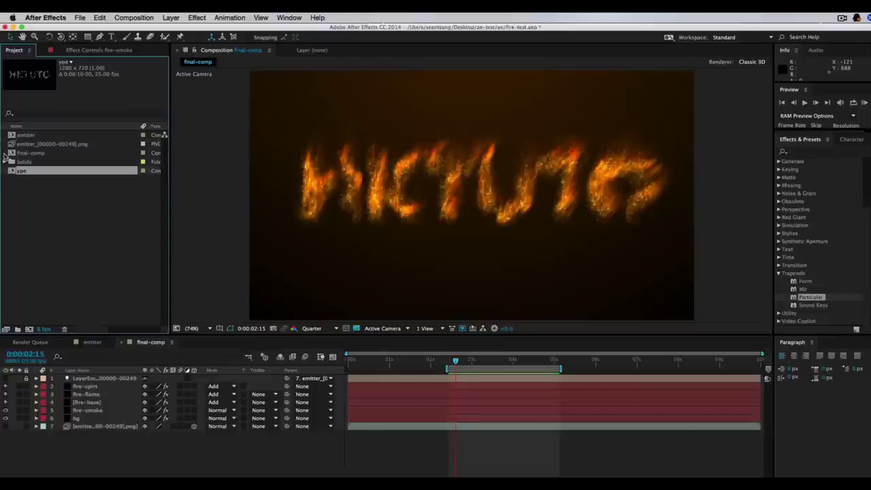
{"action": "key", "text": "Return"}
{"action": "type", "text": "typ"}
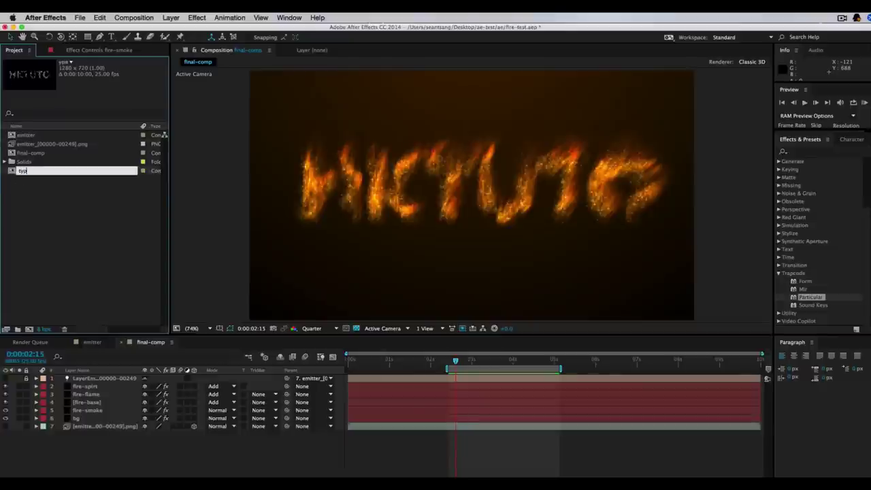
{"action": "type", "text": "e"}
{"action": "key", "text": "Return"}
- Open the type composition and delete its White Solid 1 layer
{"action": "double_click", "coordinate": [13, 172]}
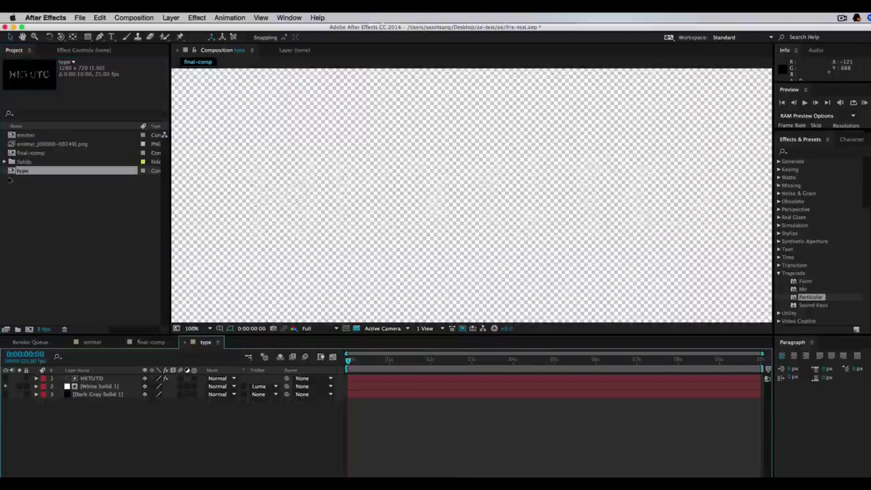
{"action": "left_click", "coordinate": [98, 387]}
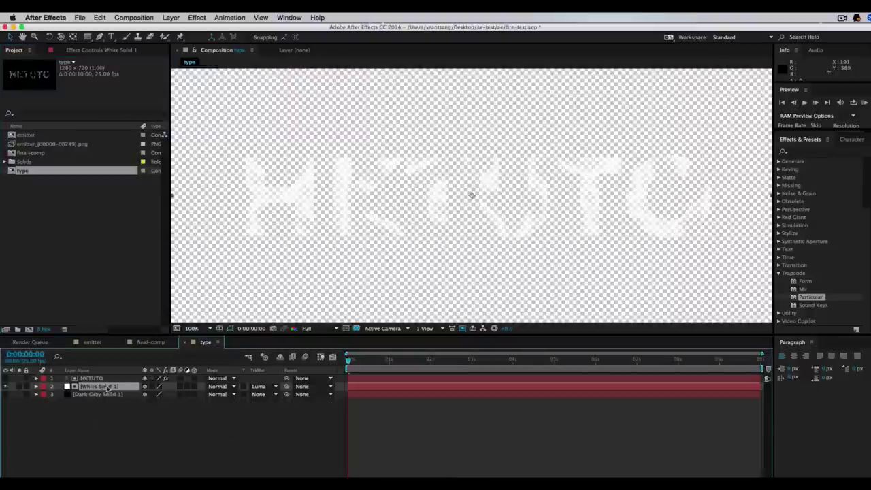
{"action": "key", "text": "Delete"}
- Remove the Turbulent Noise effect from the HKTUTO text layer
{"action": "left_click", "coordinate": [81, 378]}
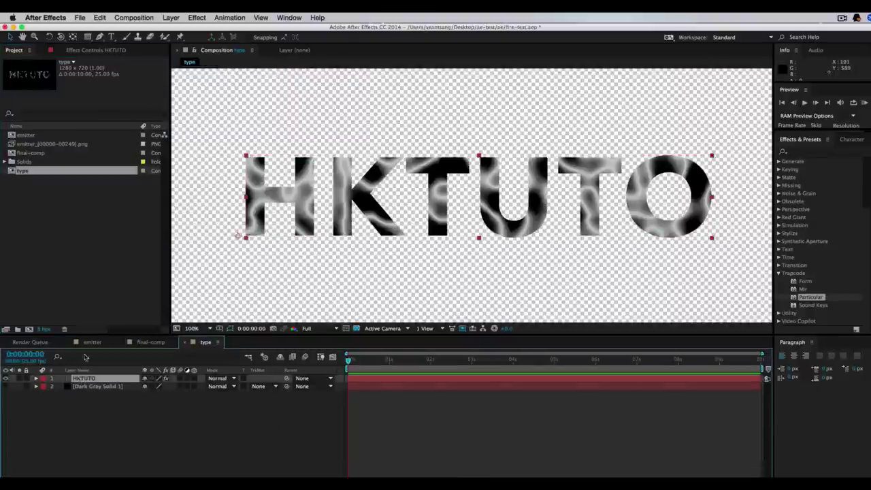
{"action": "left_click", "coordinate": [93, 49]}
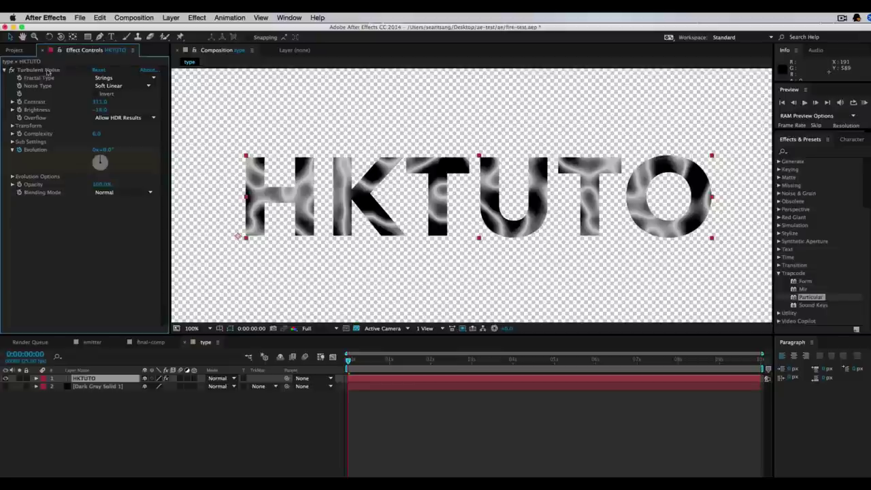
{"action": "left_click", "coordinate": [39, 70]}
{"action": "key", "text": "Delete"}
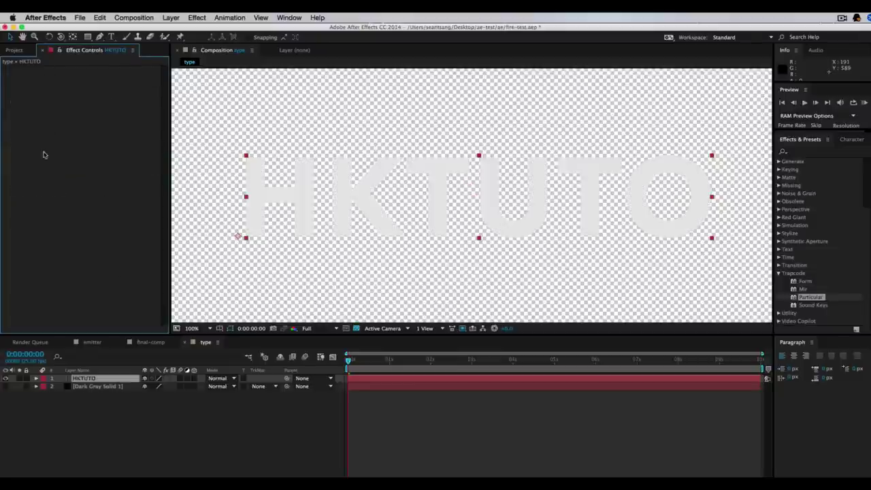
- Find the Gradient Ramp effect by searching for "ramp" and apply it to the HKTUTO text layer
{"action": "left_click", "coordinate": [800, 151]}
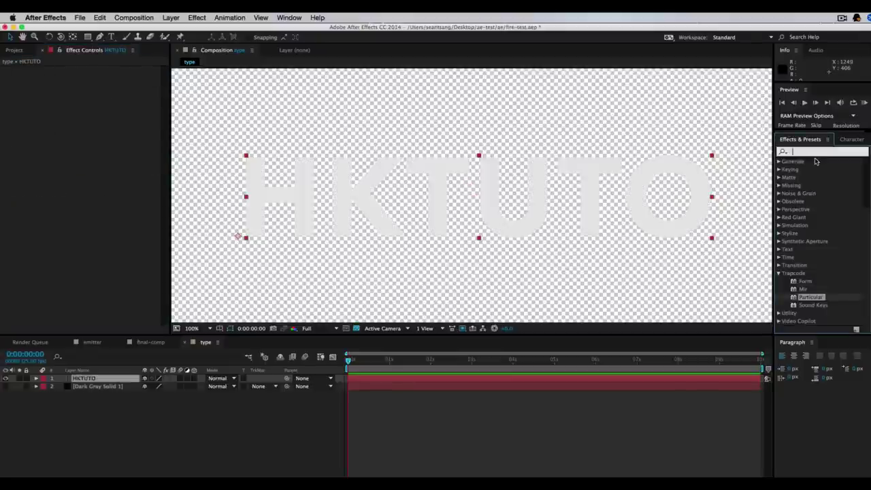
{"action": "type", "text": "ramp"}
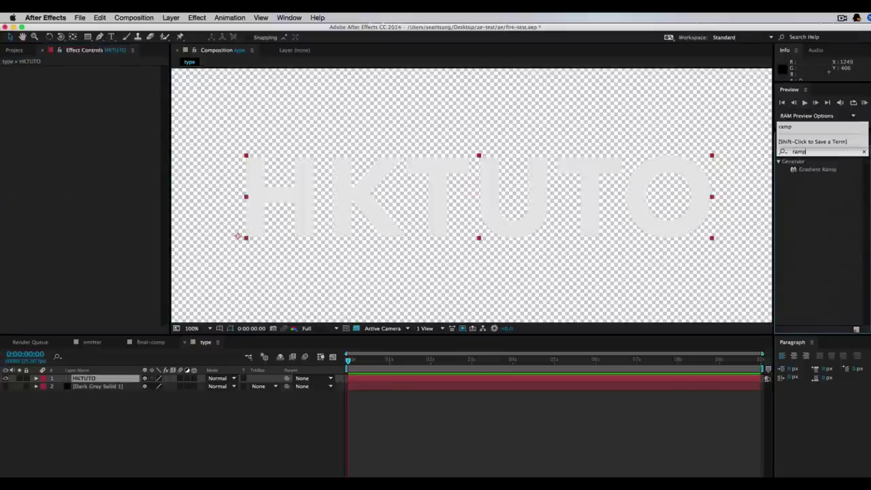
{"action": "left_click_drag", "start_coordinate": [817, 170], "coordinate": [147, 70]}
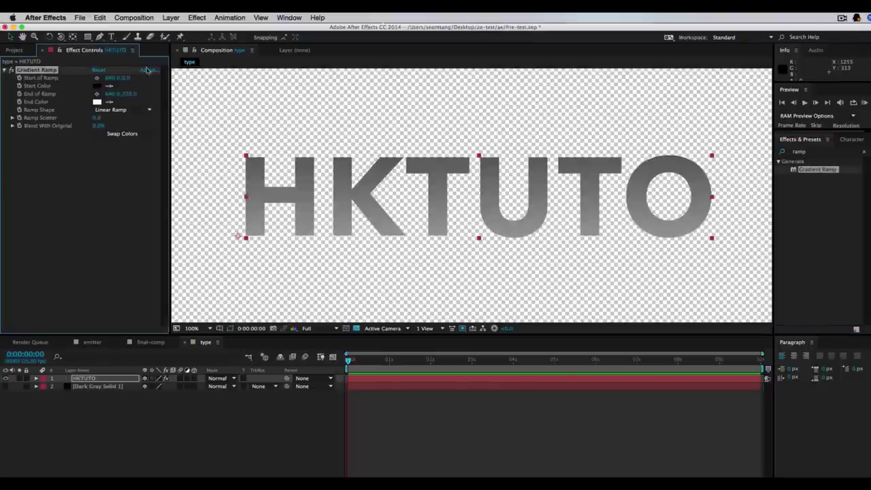
- Set the Gradient Ramp's start color to a saturated golden yellow
{"action": "left_click", "coordinate": [97, 86]}
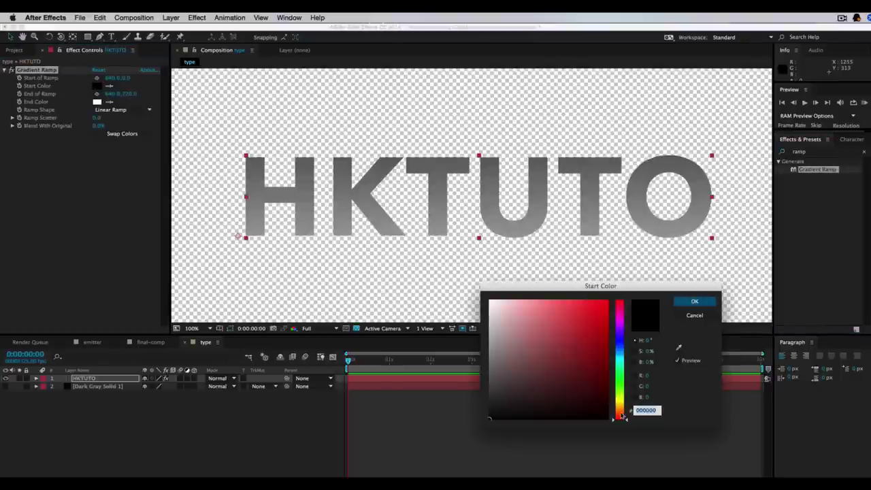
{"action": "left_click_drag", "start_coordinate": [622, 417], "coordinate": [622, 407]}
{"action": "left_click", "coordinate": [612, 314]}
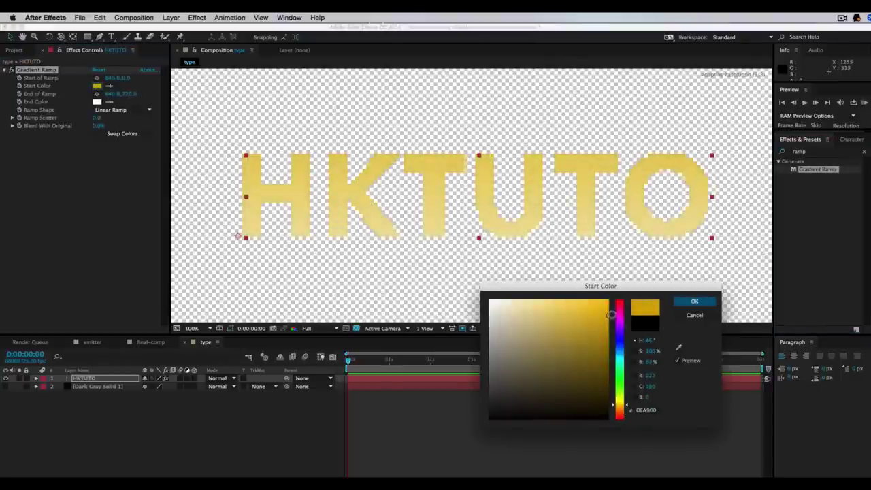
{"action": "left_click", "coordinate": [695, 302]}
- Set the Gradient Ramp's end color to a muted brownish orange
{"action": "left_click", "coordinate": [98, 101]}
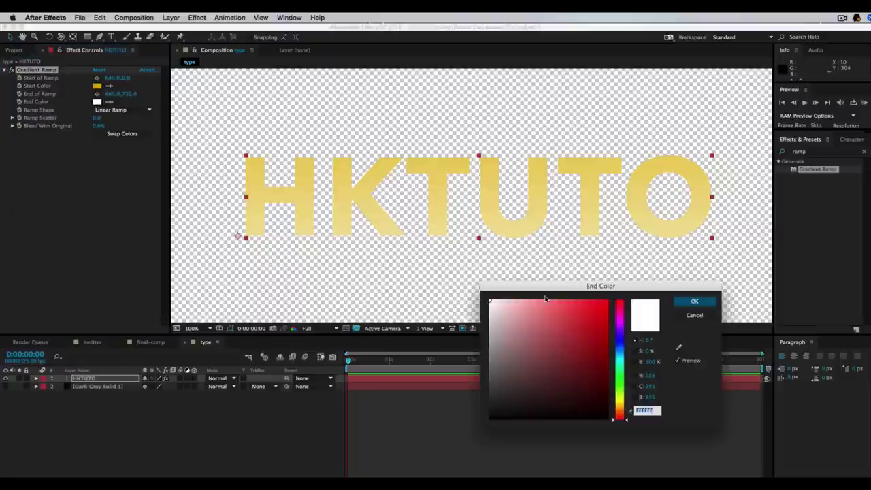
{"action": "left_click_drag", "start_coordinate": [617, 400], "coordinate": [620, 408]}
{"action": "left_click", "coordinate": [608, 311]}
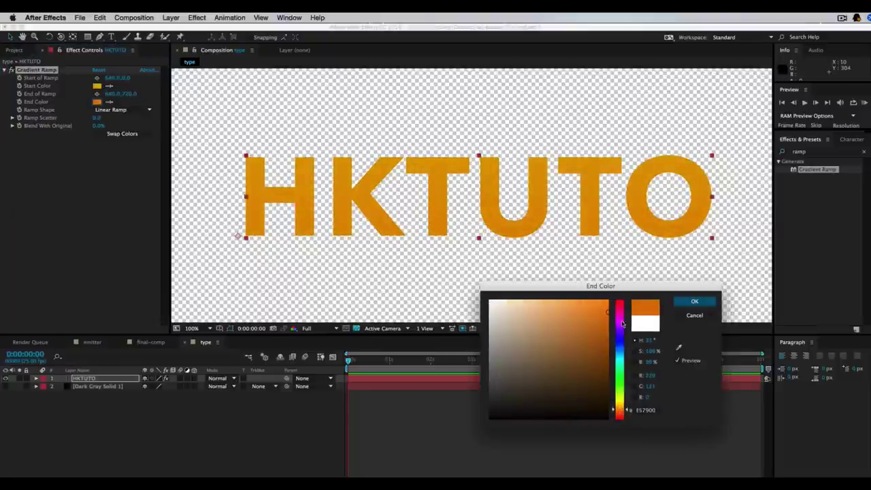
{"action": "mouse_move", "coordinate": [608, 311]}
{"action": "left_mouse_down"}
{"action": "mouse_move", "coordinate": [599, 327]}
{"action": "mouse_move", "coordinate": [564, 342]}
{"action": "mouse_move", "coordinate": [570, 351]}
{"action": "left_mouse_up"}
{"action": "left_click", "coordinate": [694, 301]}
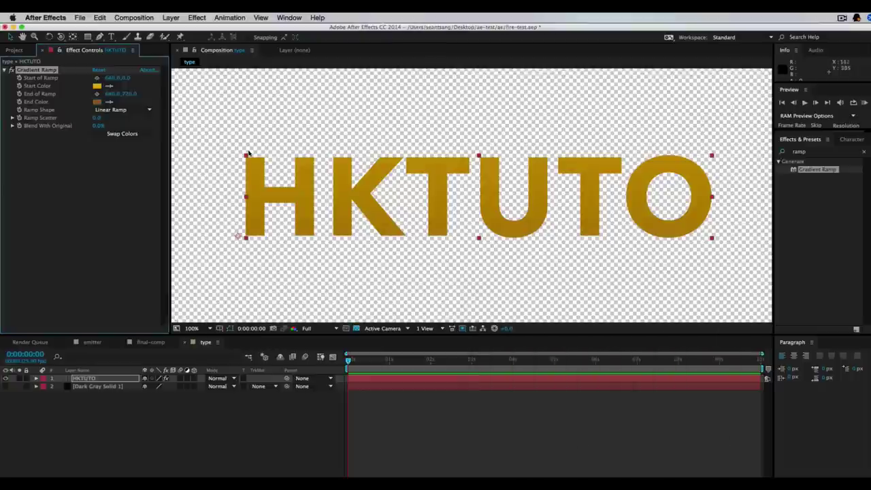
- Reposition the Gradient Ramp's start point just above the text, about 660, 236, and its end point just below it, about 660, 518
{"action": "left_click", "coordinate": [128, 110]}
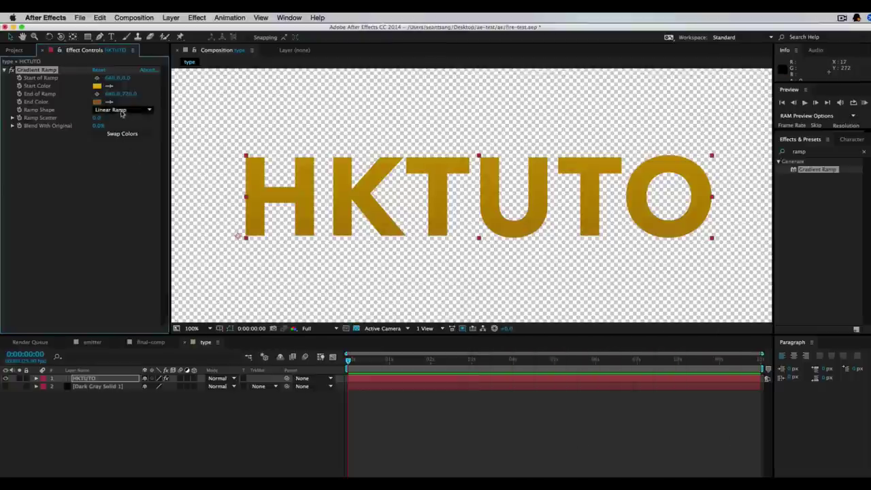
{"action": "left_click", "coordinate": [307, 101]}
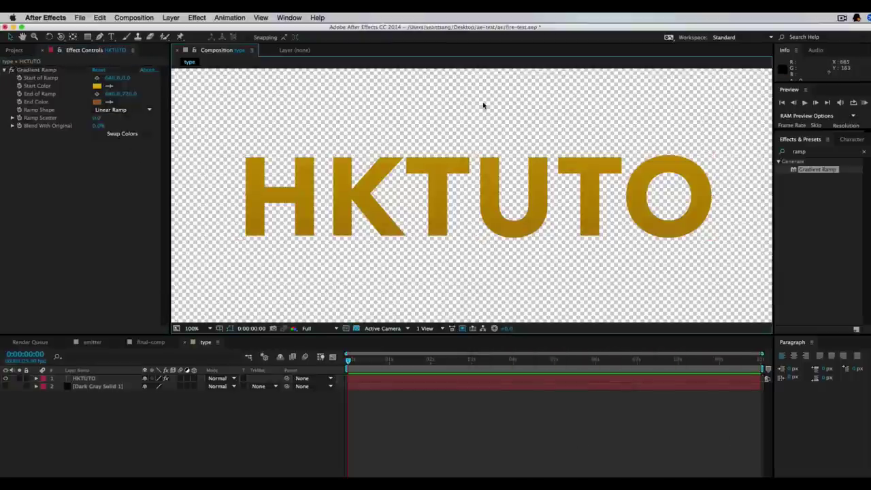
{"action": "key", "text": "comma"}
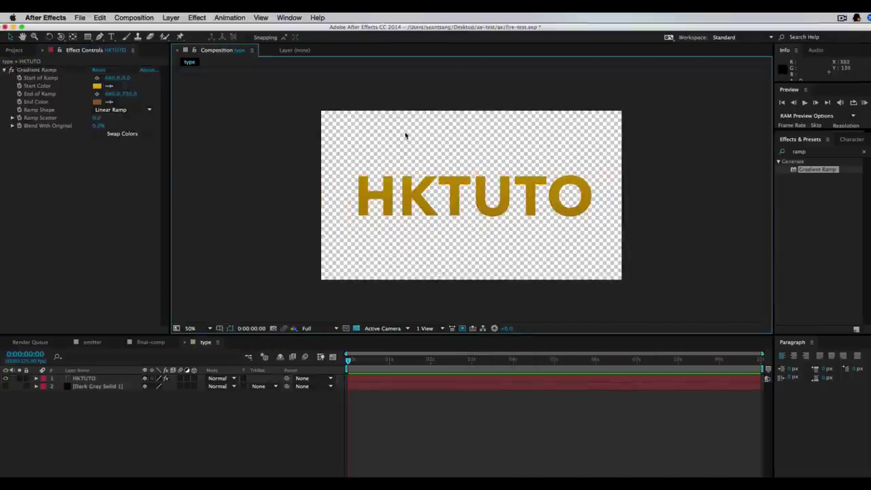
{"action": "left_click", "coordinate": [59, 380]}
{"action": "left_click", "coordinate": [36, 378]}
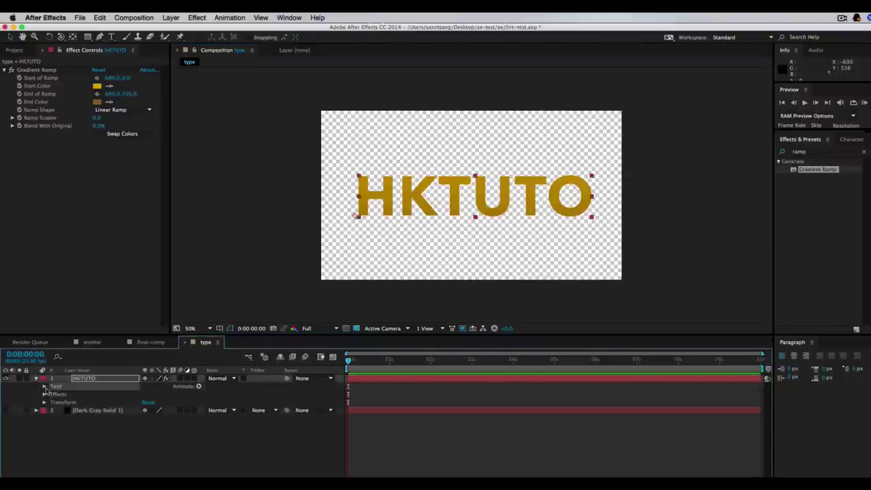
{"action": "left_click", "coordinate": [44, 394]}
{"action": "left_click", "coordinate": [75, 402]}
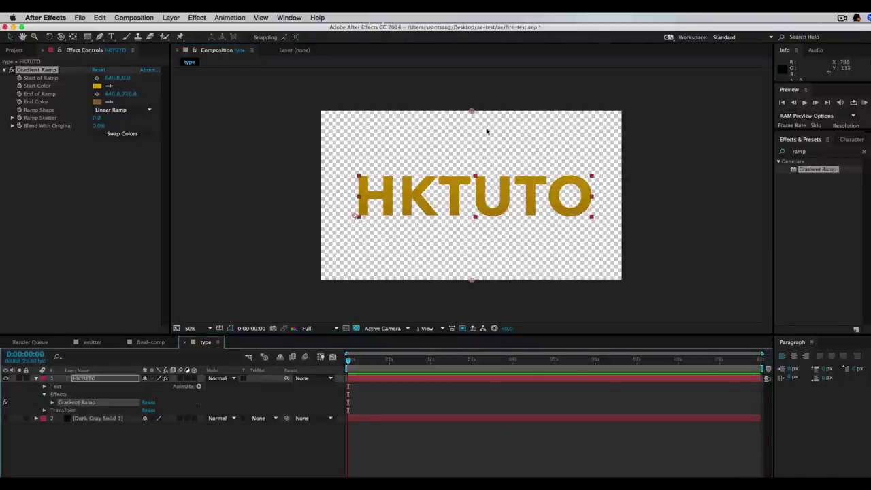
{"action": "left_click_drag", "start_coordinate": [473, 111], "coordinate": [475, 166]}
{"action": "left_click_drag", "start_coordinate": [471, 279], "coordinate": [476, 232]}
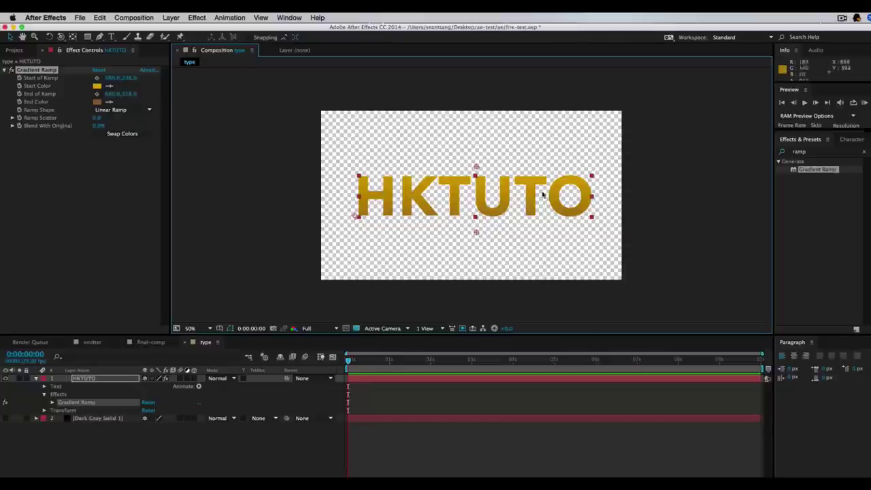
- Collapse the HKTUTO layer's properties and make the Dark Gray Solid 1 layer visible behind the text
{"action": "key", "text": "="}
{"action": "left_click", "coordinate": [671, 181]}
{"action": "key", "text": "period"}
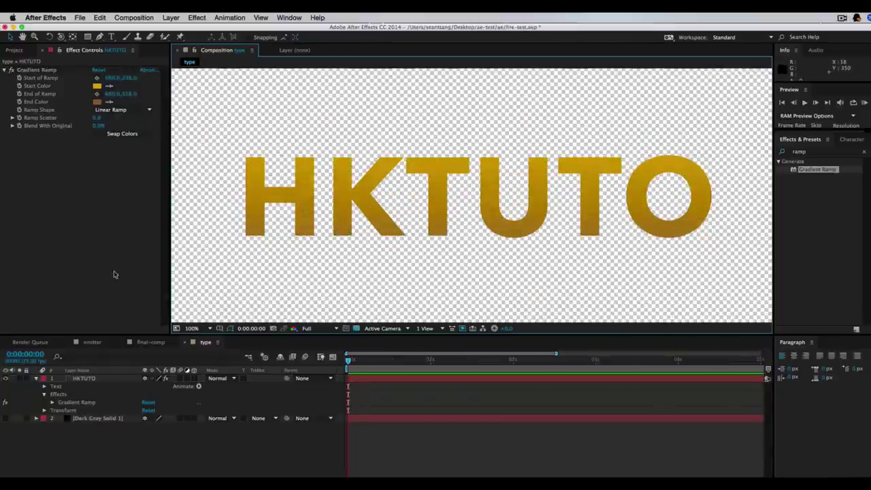
{"action": "left_click", "coordinate": [37, 379]}
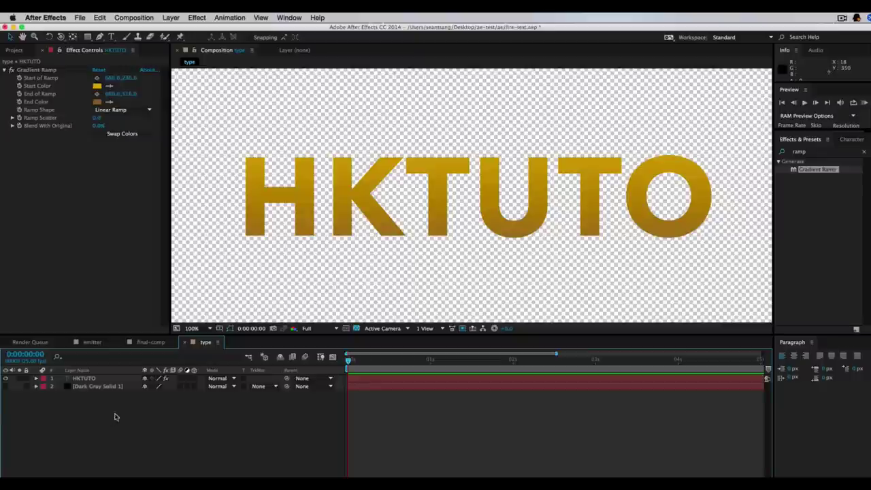
{"action": "left_click", "coordinate": [87, 380]}
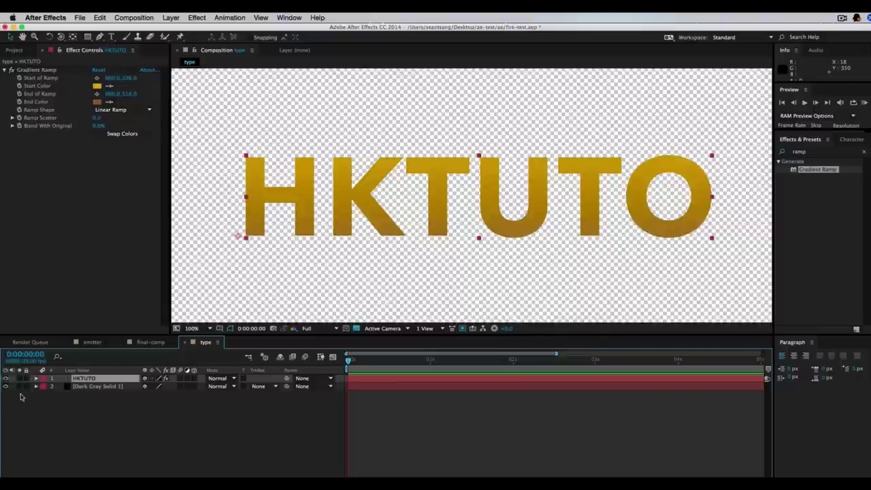
{"action": "left_click", "coordinate": [6, 386]}
- Apply the Turbulent Noise effect to the Dark Gray Solid 1 layer and raise its contrast to about 183
{"action": "left_click", "coordinate": [102, 386]}
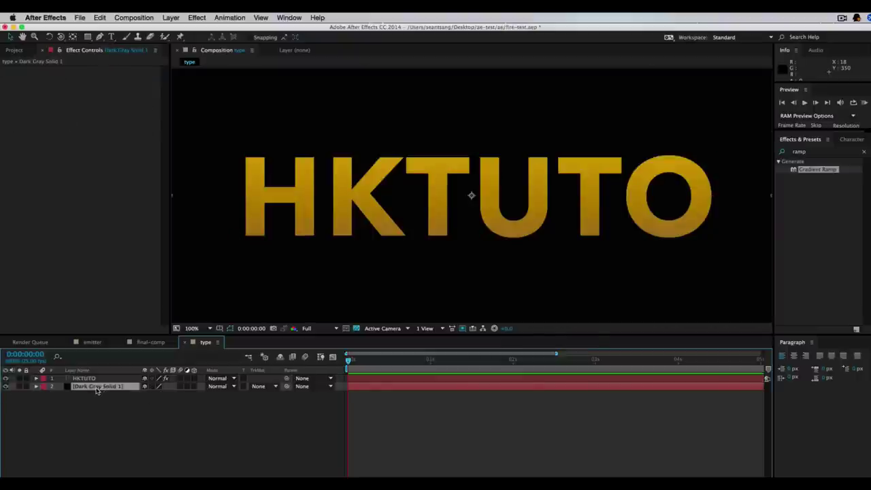
{"action": "left_click_drag", "start_coordinate": [97, 390], "coordinate": [122, 400]}
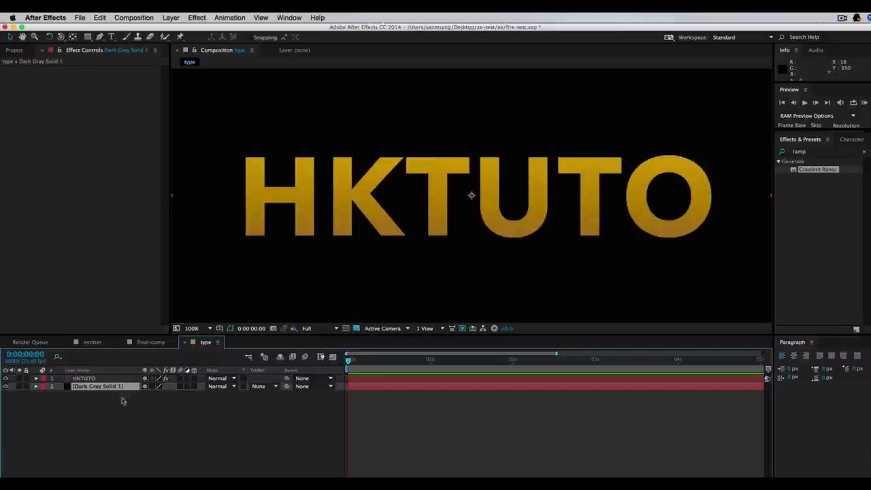
{"action": "left_click", "coordinate": [815, 152]}
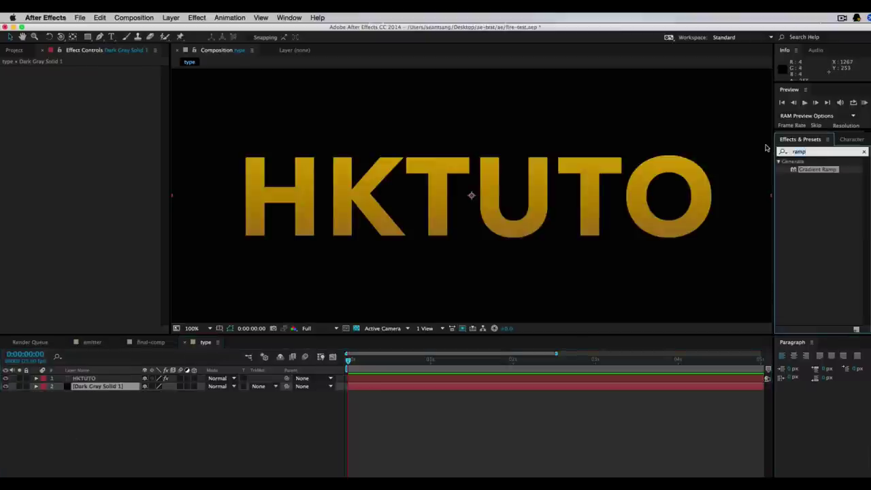
{"action": "type", "text": "tr"}
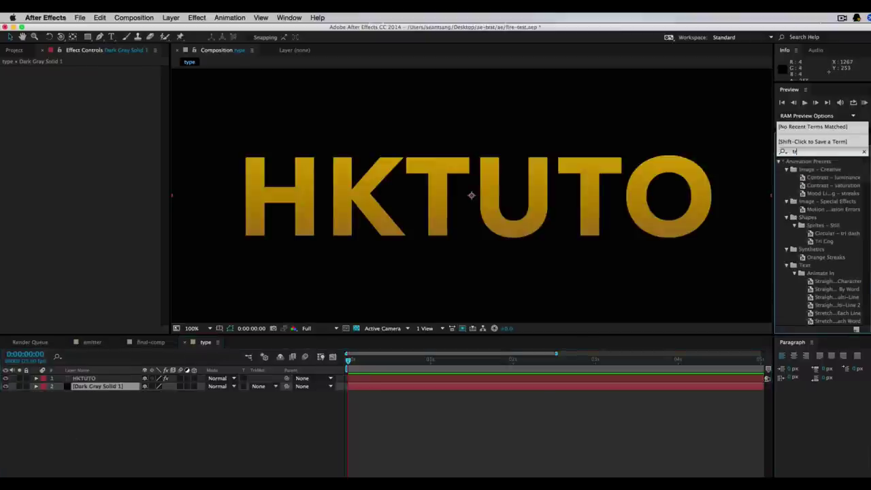
{"action": "key", "text": "BackSpace"}
{"action": "key", "text": "BackSpace"}
{"action": "type", "text": "n"}
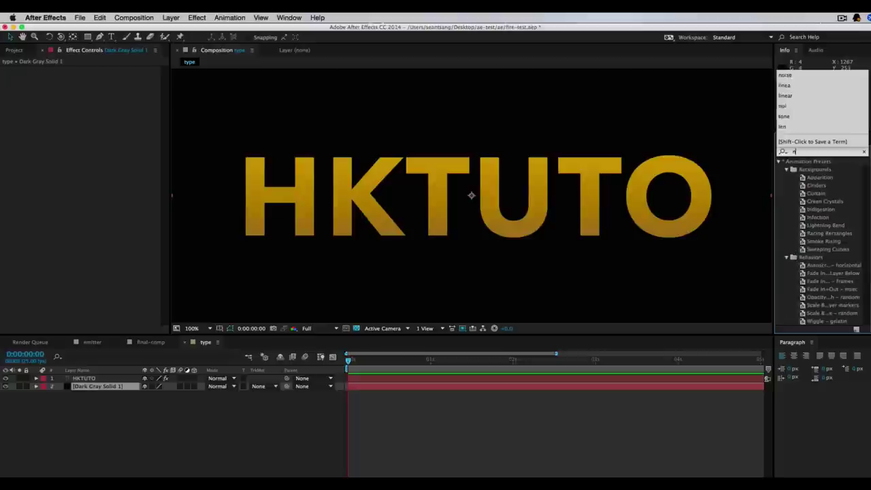
{"action": "type", "text": "ois"}
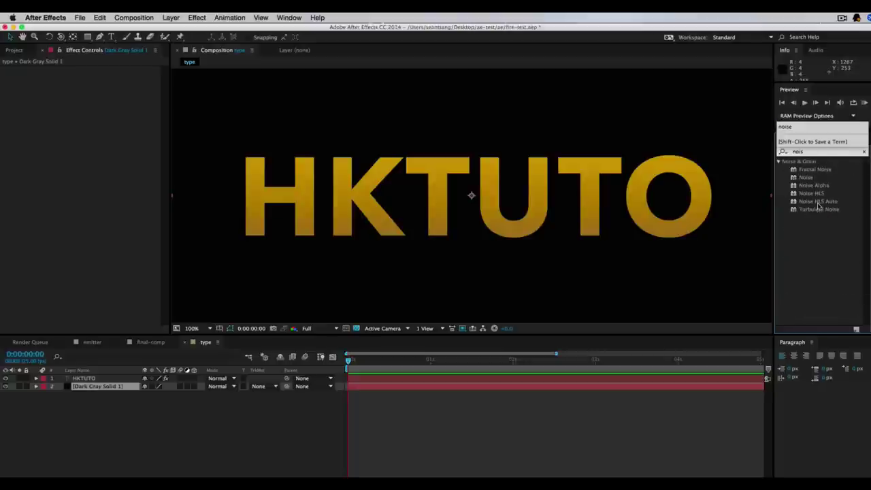
{"action": "left_click_drag", "start_coordinate": [819, 208], "coordinate": [97, 391]}
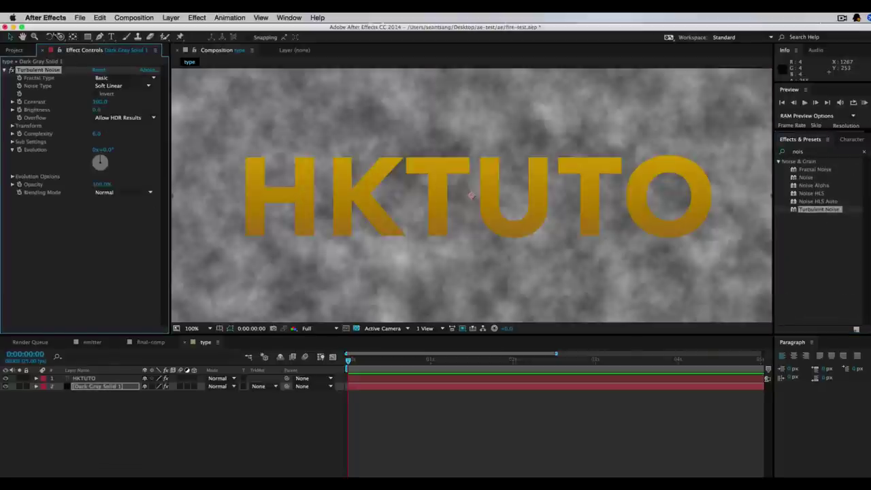
{"action": "left_click_drag", "start_coordinate": [100, 102], "coordinate": [109, 107]}
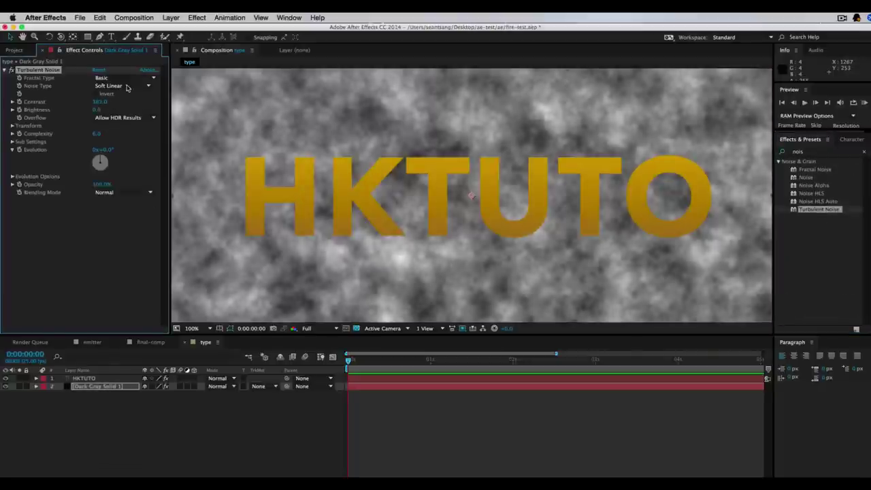
- Set the Turbulent Noise fractal type to Strings and apply the Change to Color effect to Dark Gray Solid 1
{"action": "left_click", "coordinate": [126, 78]}
{"action": "left_click", "coordinate": [126, 234]}
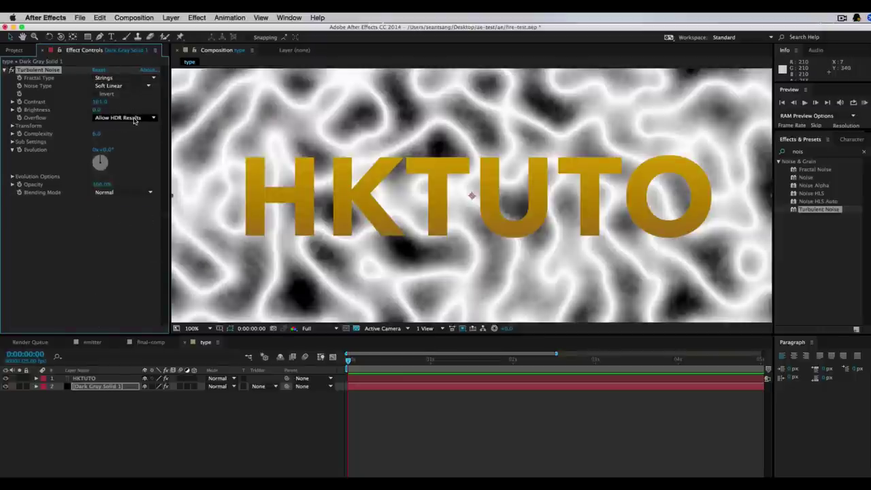
{"action": "left_click", "coordinate": [821, 151]}
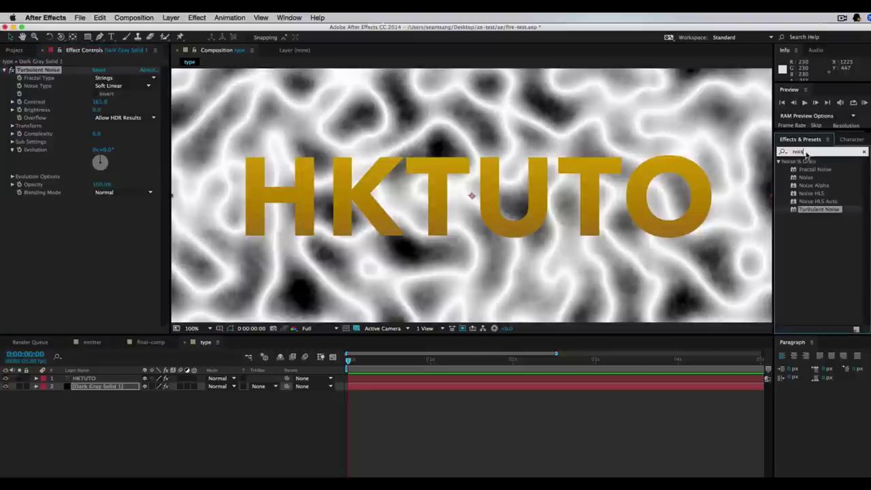
{"action": "type", "text": "colo"}
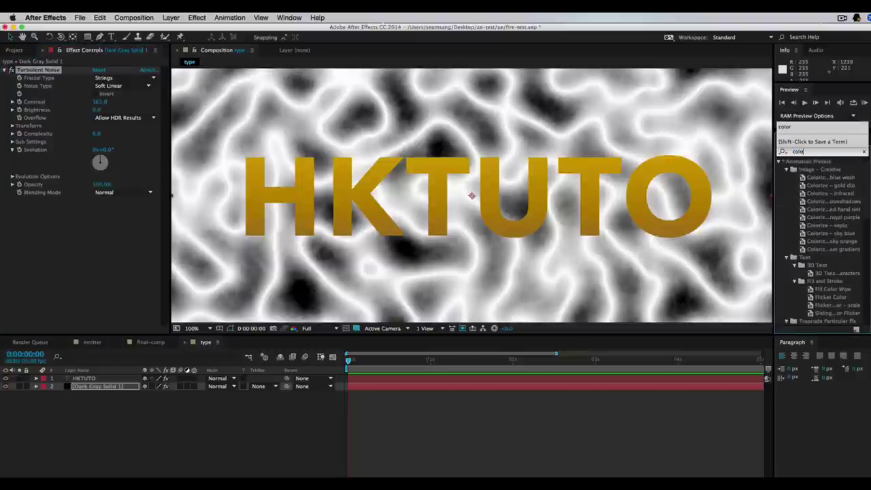
{"action": "left_click", "coordinate": [868, 204]}
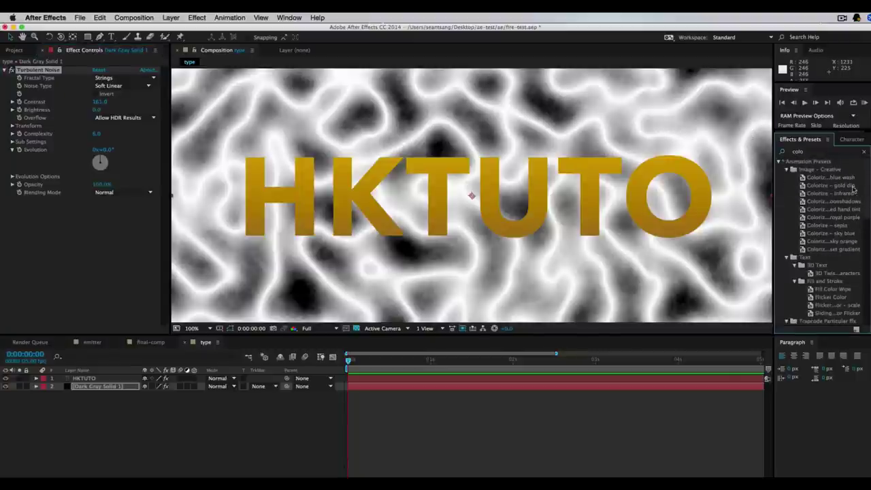
{"action": "scroll", "coordinate": [862, 194], "scroll_direction": "down", "scroll_amount": 5}
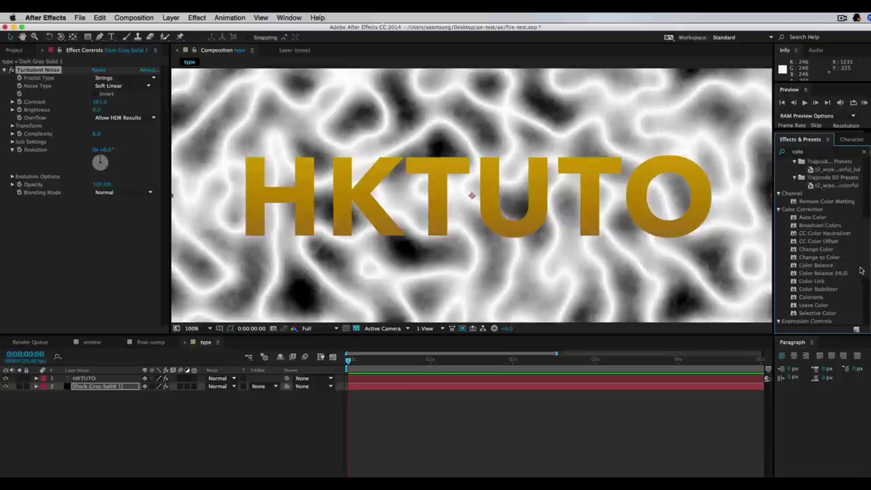
{"action": "scroll", "coordinate": [844, 258], "scroll_direction": "down", "scroll_amount": 1}
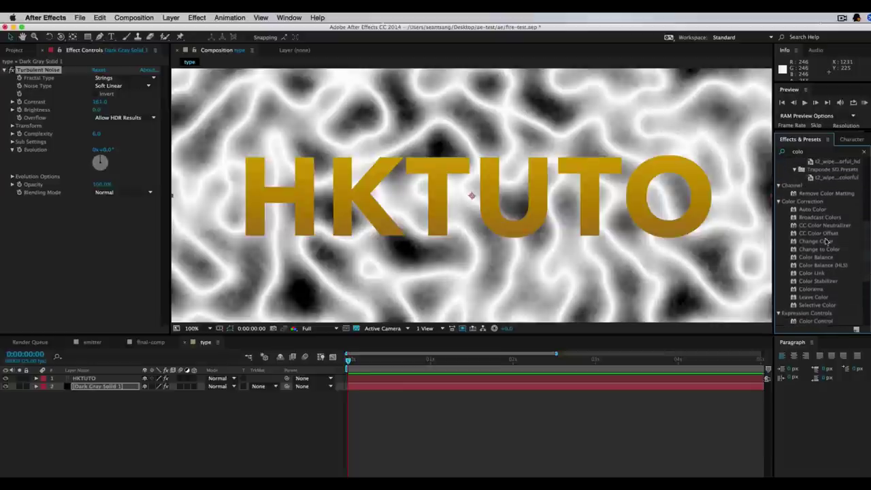
{"action": "left_click_drag", "start_coordinate": [831, 252], "coordinate": [67, 239]}
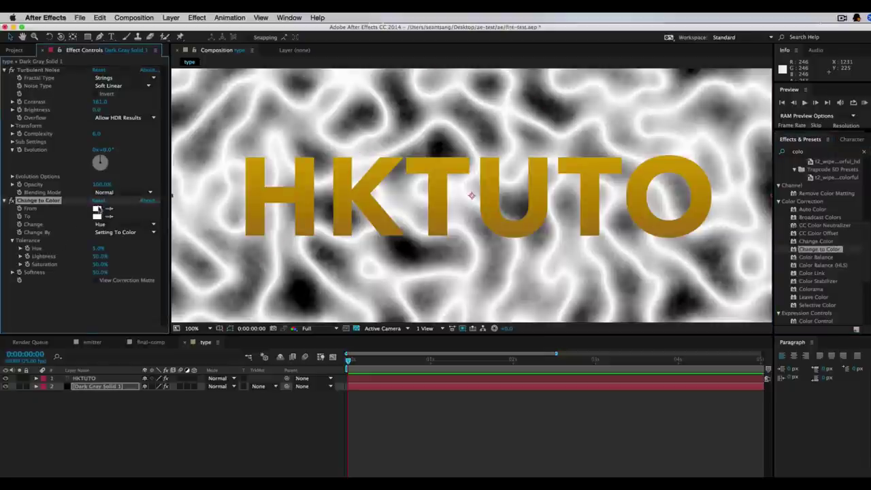
- Keep white as the Change to Color source color and set its target color to golden yellow FFD300
{"action": "left_click", "coordinate": [98, 209]}
{"action": "left_click", "coordinate": [695, 303]}
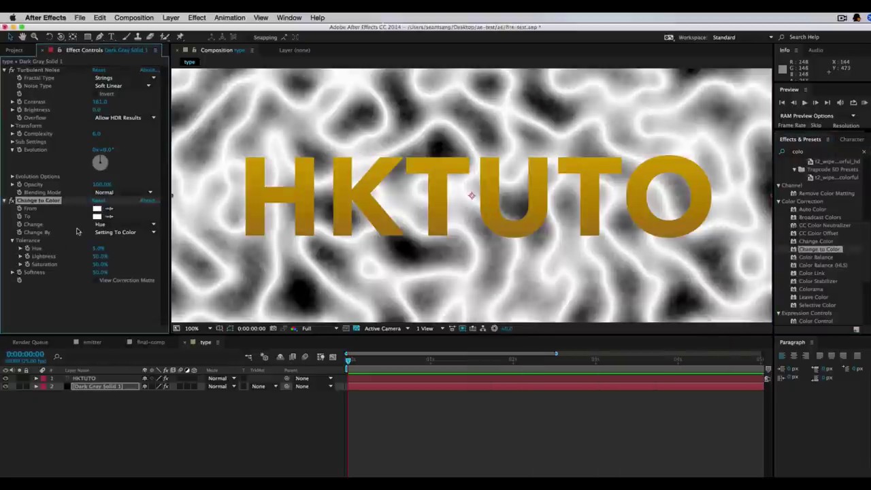
{"action": "left_click", "coordinate": [98, 217]}
{"action": "left_click_drag", "start_coordinate": [620, 414], "coordinate": [619, 403]}
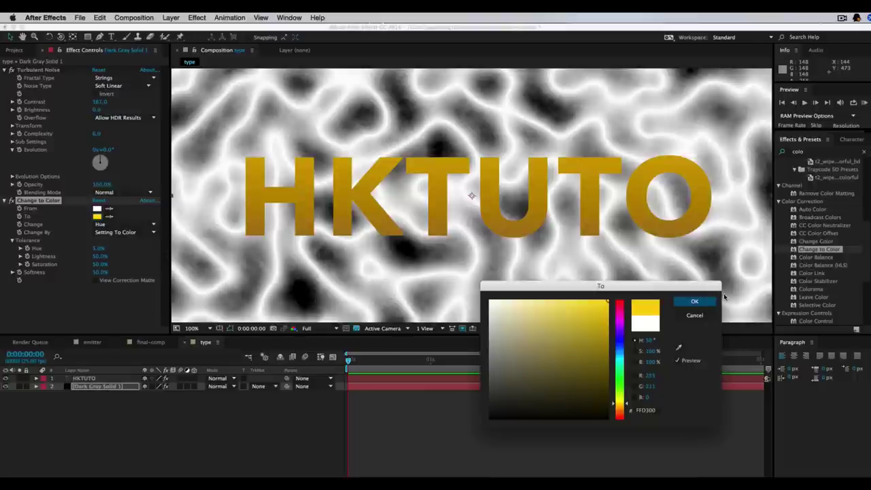
{"action": "left_click", "coordinate": [695, 301]}
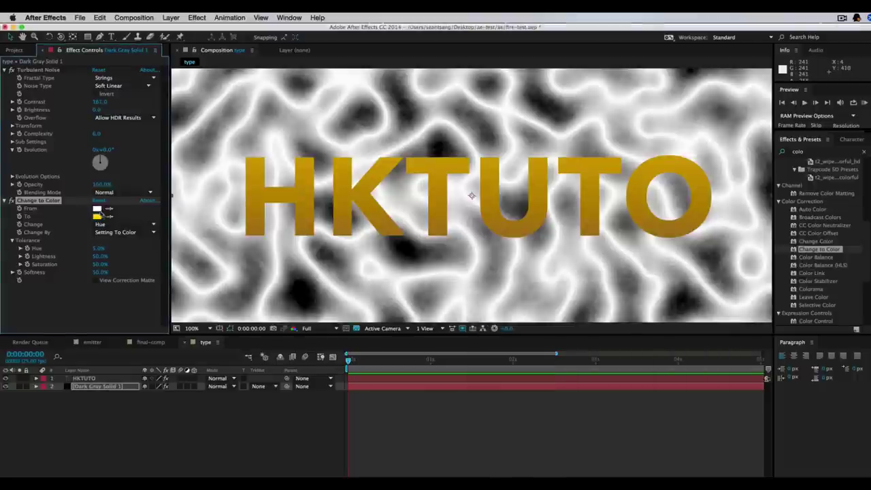
- Make Change to Color affect Hue, Lightness & Saturation and change by Transforming To Color
{"action": "left_click", "coordinate": [132, 224]}
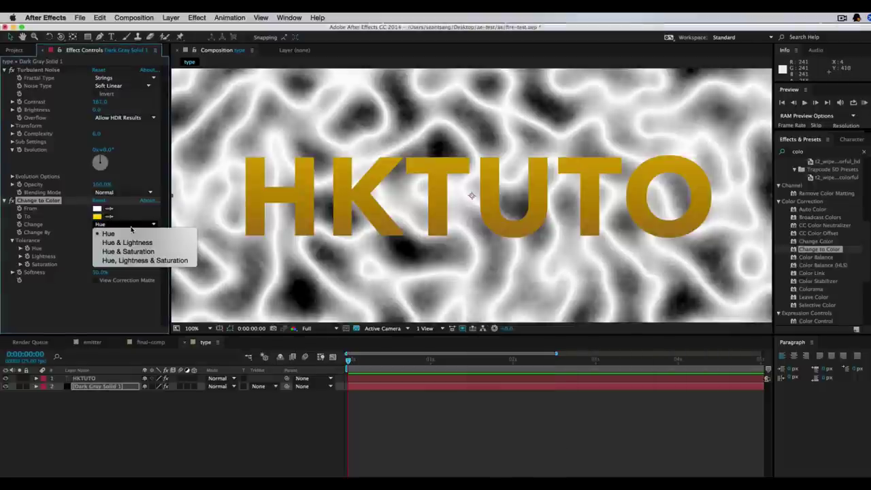
{"action": "left_click", "coordinate": [144, 261]}
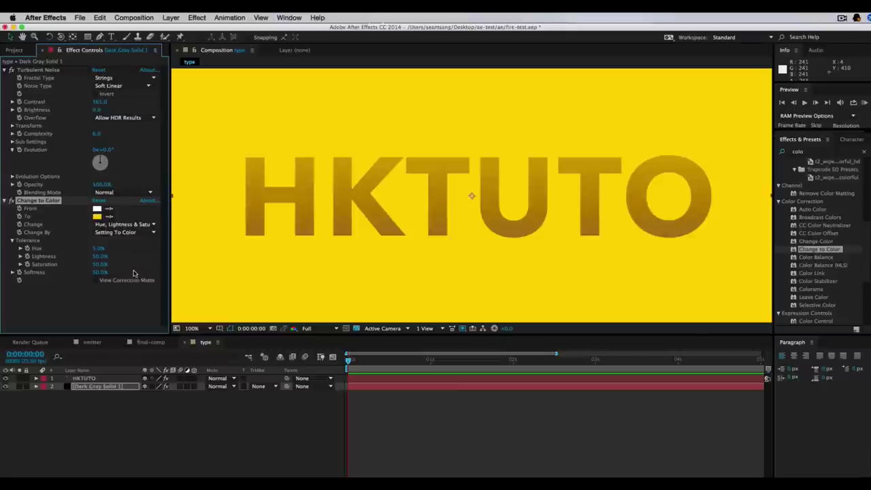
{"action": "left_click", "coordinate": [132, 233]}
{"action": "left_click", "coordinate": [164, 251]}
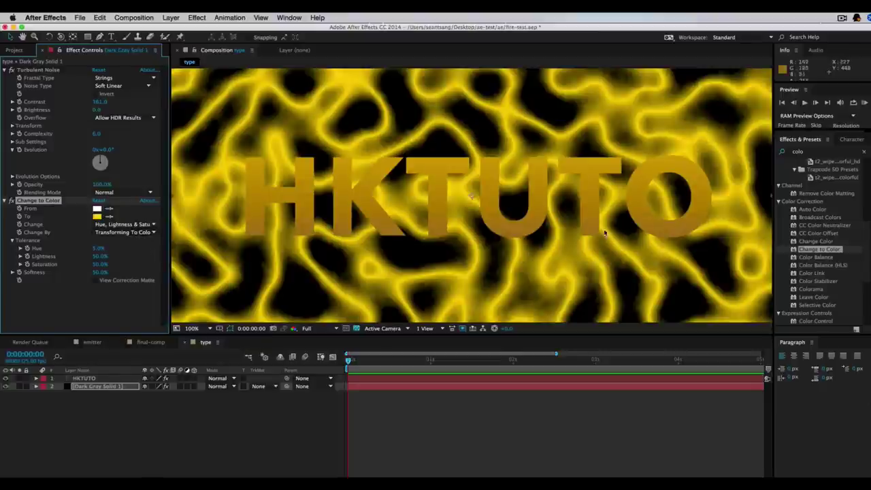
- Move the noise solid above the HKTUTO text and place a duplicate of the text on top as the solid's luma matte
{"action": "key", "text": "super+bracketright"}
{"action": "left_click", "coordinate": [84, 387]}
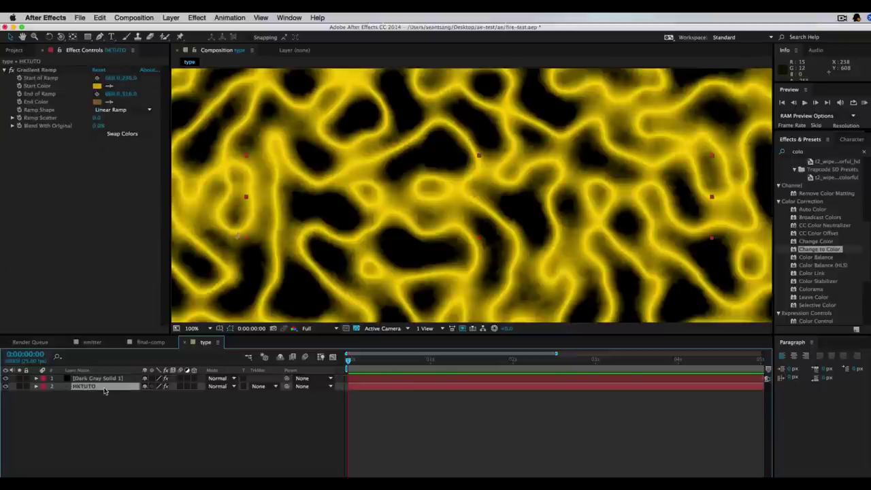
{"action": "key", "text": "super+d"}
{"action": "left_click_drag", "start_coordinate": [91, 388], "coordinate": [90, 375]}
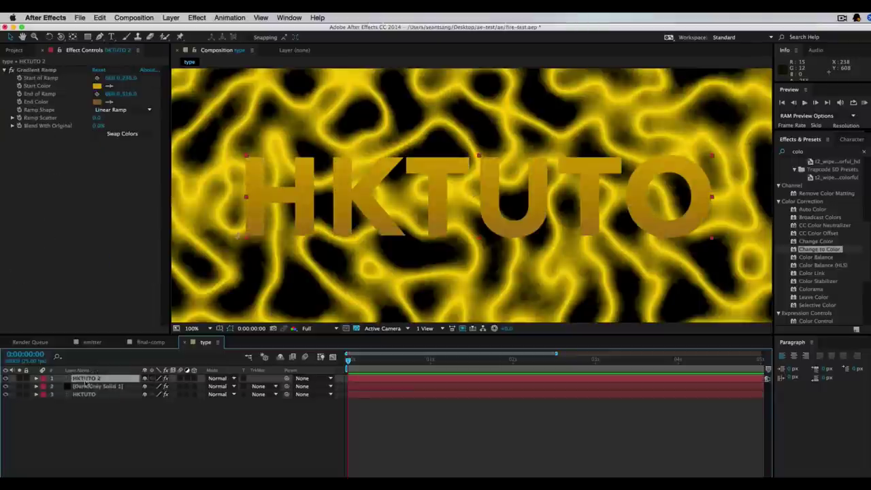
{"action": "left_click", "coordinate": [274, 387]}
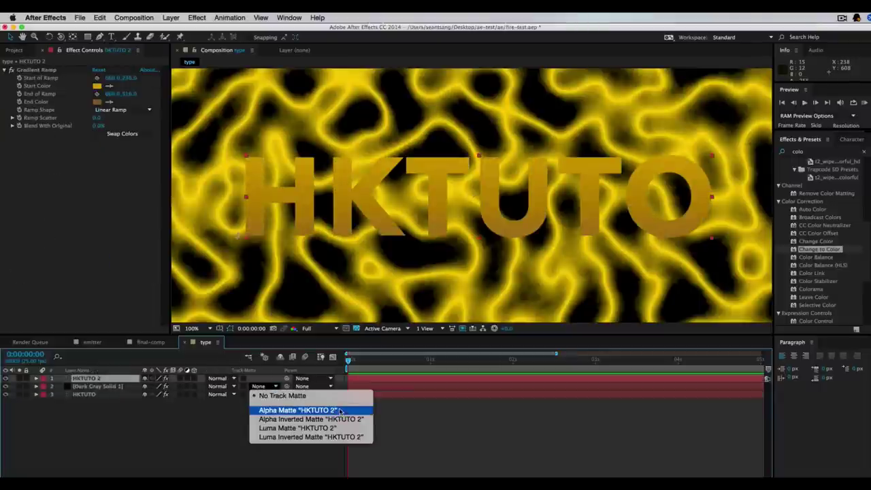
{"action": "left_click", "coordinate": [319, 429]}
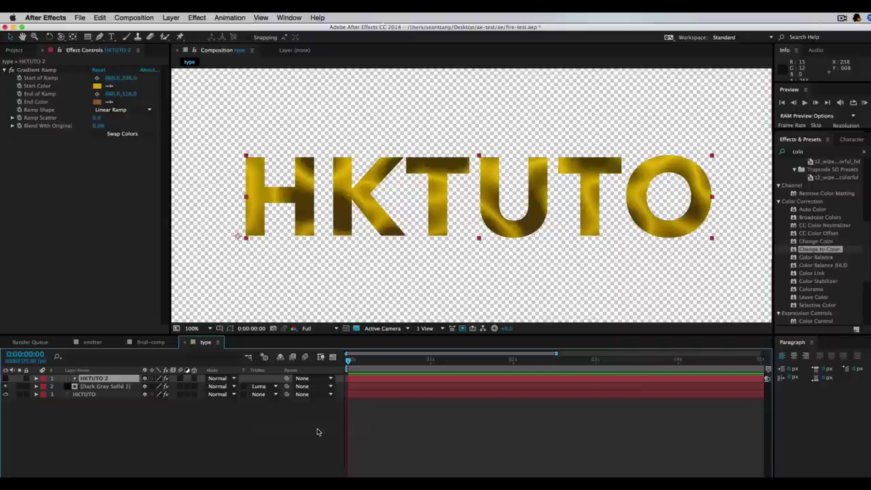
- Set the blending mode of both the HKTUTO 2 matte layer and Dark Gray Solid 1 to Screen
{"action": "left_click", "coordinate": [217, 386]}
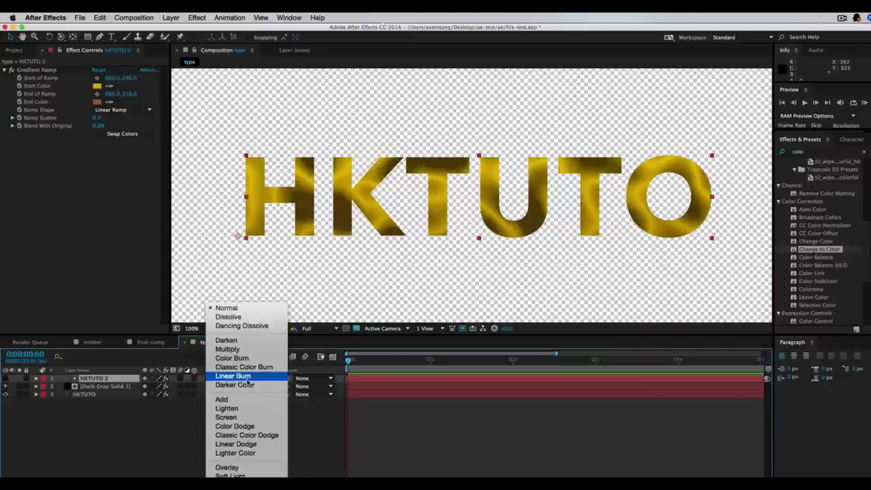
{"action": "left_click", "coordinate": [257, 426]}
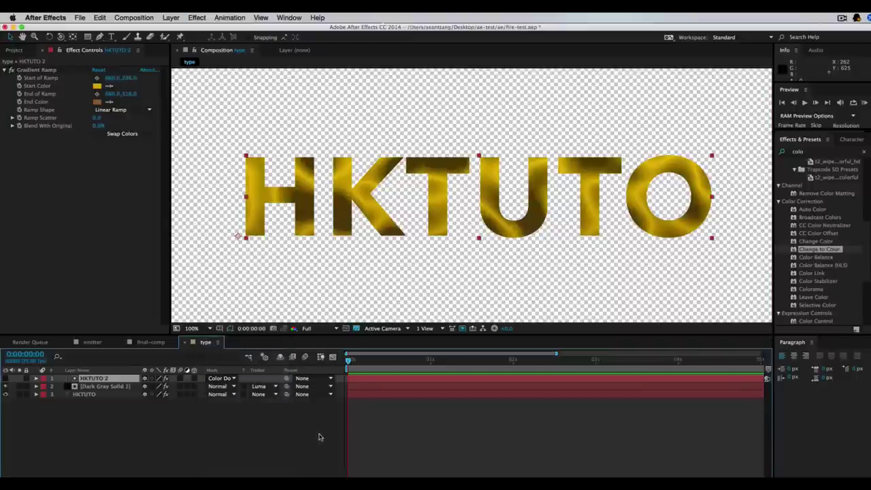
{"action": "left_click", "coordinate": [218, 378]}
{"action": "left_click", "coordinate": [232, 422]}
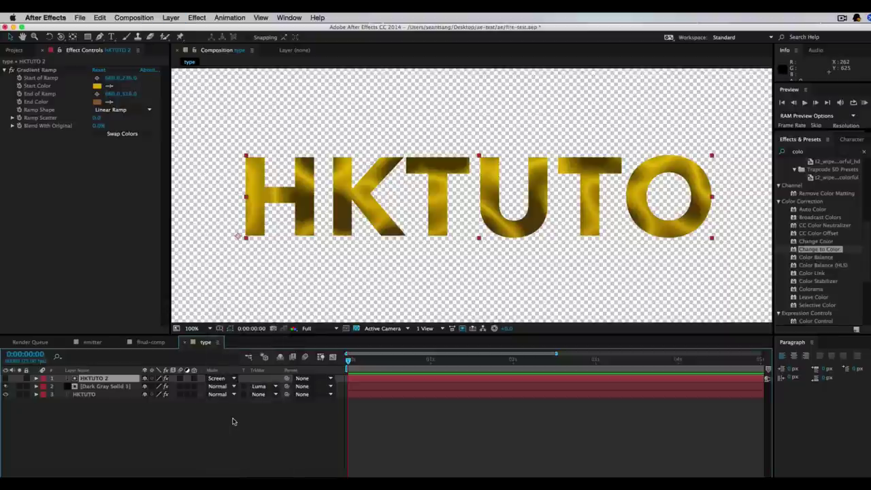
{"action": "left_click", "coordinate": [106, 386]}
{"action": "left_click", "coordinate": [218, 386]}
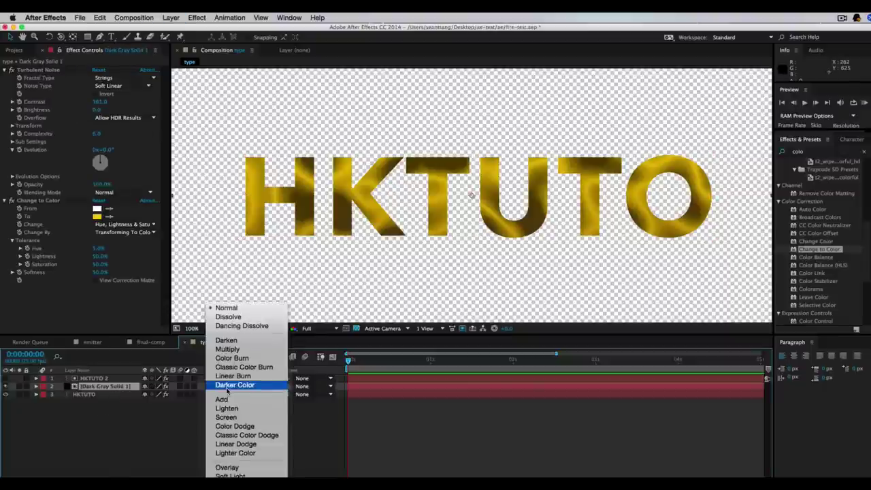
{"action": "left_click", "coordinate": [246, 418]}
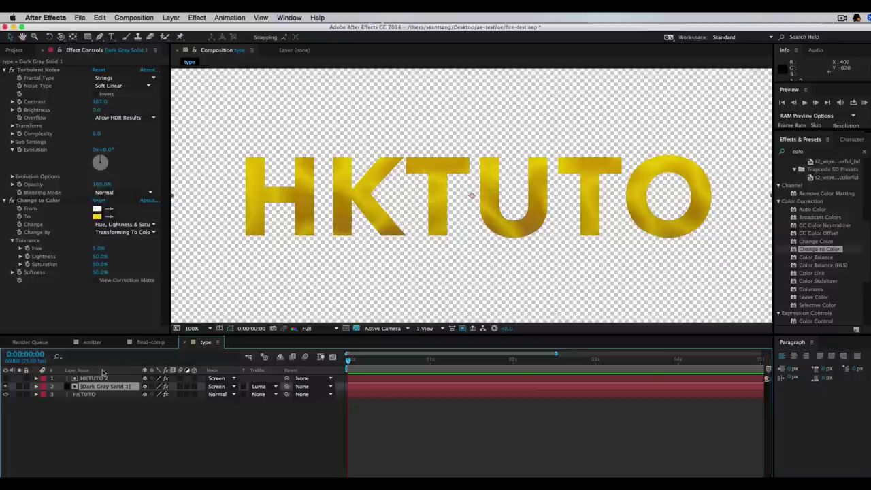
- Reduce Dark Gray Solid 1's opacity to 77% and raise its Turbulent Noise contrast to about 228
{"action": "key", "text": "t"}
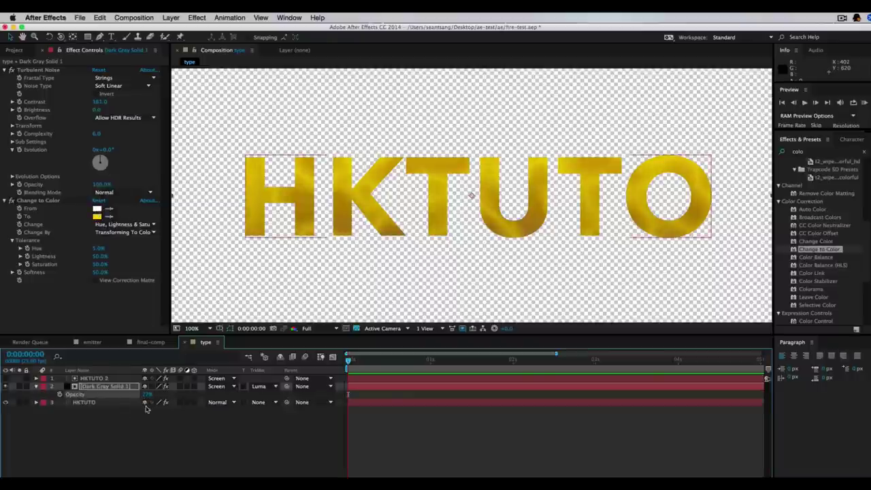
{"action": "left_click", "coordinate": [108, 103]}
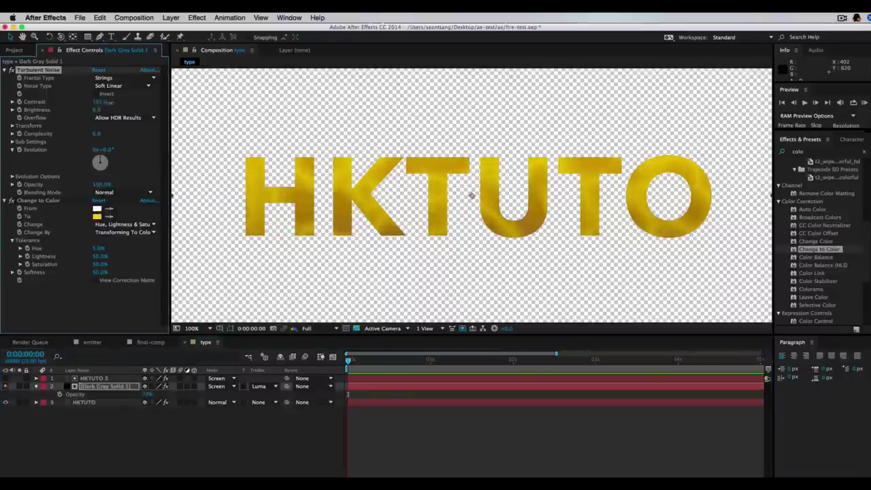
{"action": "mouse_move", "coordinate": [132, 104]}
{"action": "left_mouse_down"}
{"action": "mouse_move", "coordinate": [169, 104]}
{"action": "mouse_move", "coordinate": [131, 102]}
{"action": "left_mouse_up"}
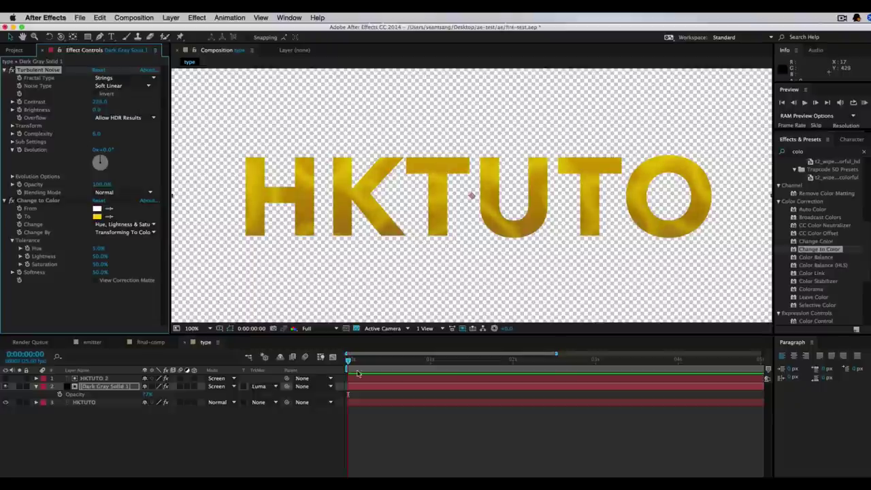
- Keyframe the Turbulent Noise evolution from 0 at the start to 3 revolutions at 0:00:09:24, and preview the animation
{"action": "left_click", "coordinate": [6, 200]}
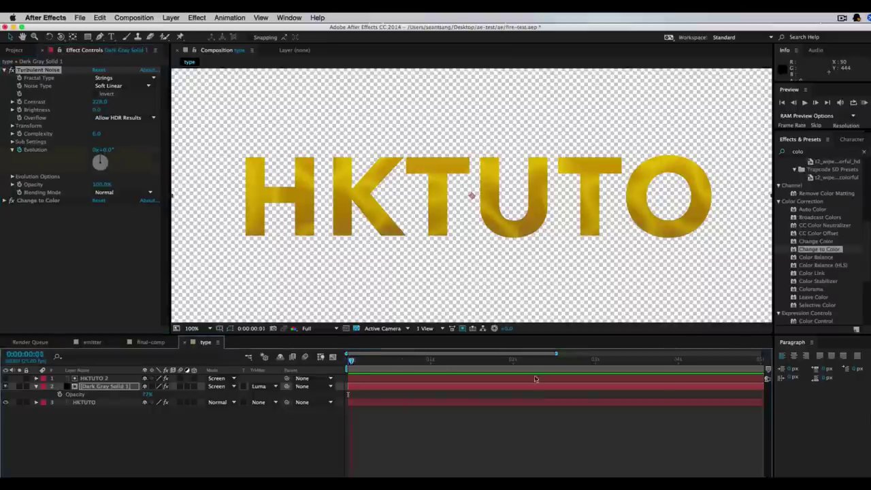
{"action": "key", "text": "End"}
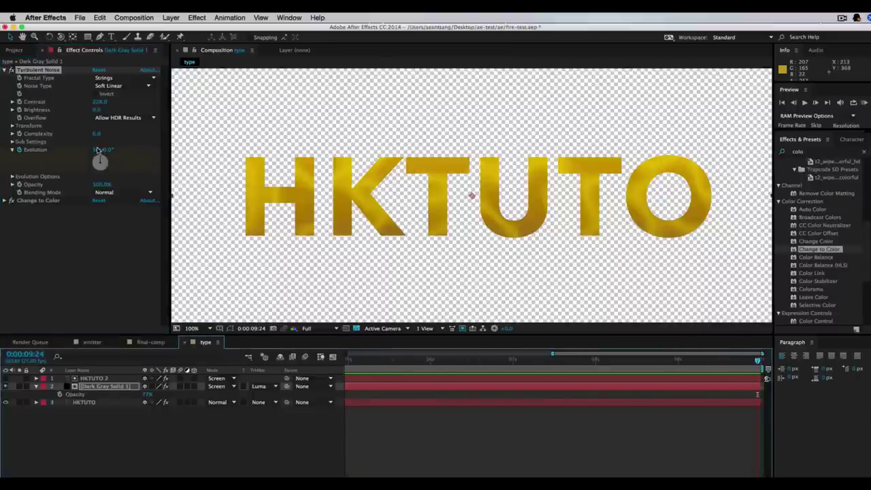
{"action": "key", "text": "End"}
{"action": "left_click", "coordinate": [99, 149]}
{"action": "type", "text": "3"}
{"action": "key", "text": "Return"}
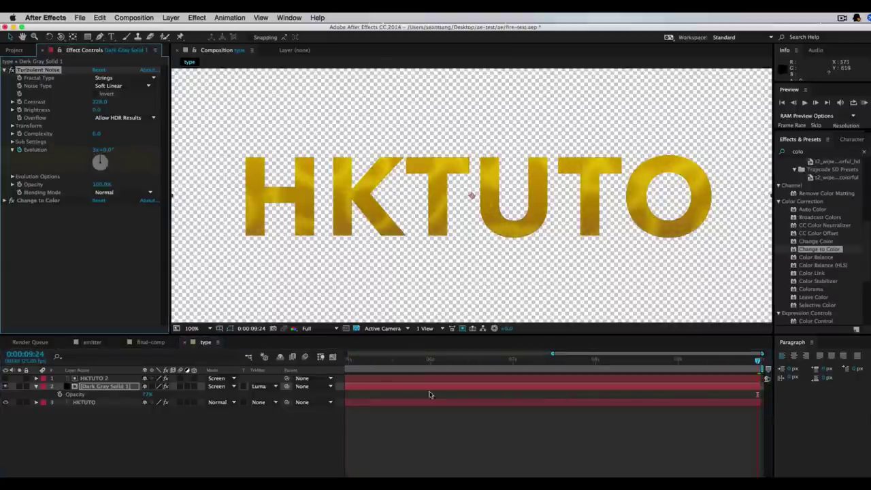
{"action": "key", "text": "space"}
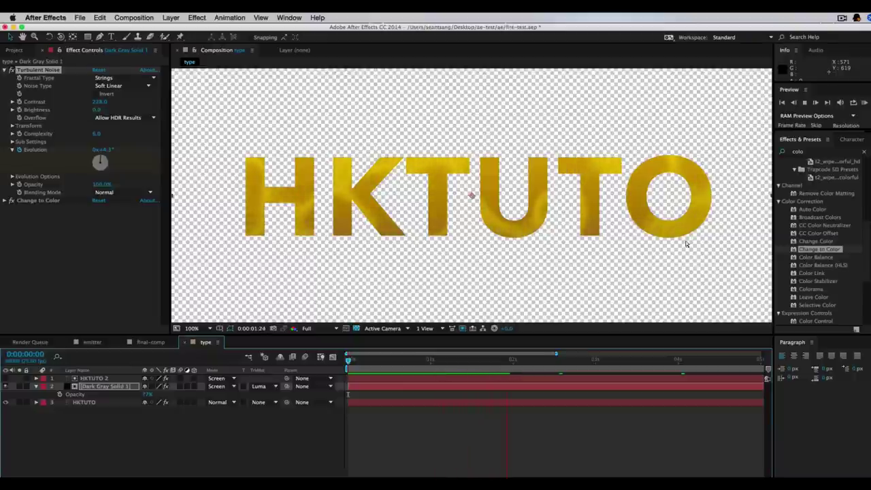
{"action": "key", "text": "space"}
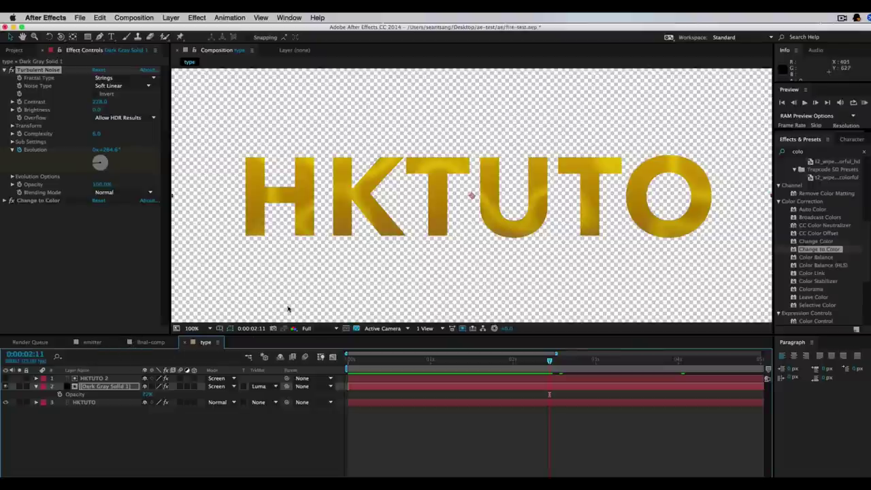
- Add the type composition to final-comp between the fire-smoke and bg layers and make it a 3D layer
{"action": "left_click", "coordinate": [152, 342]}
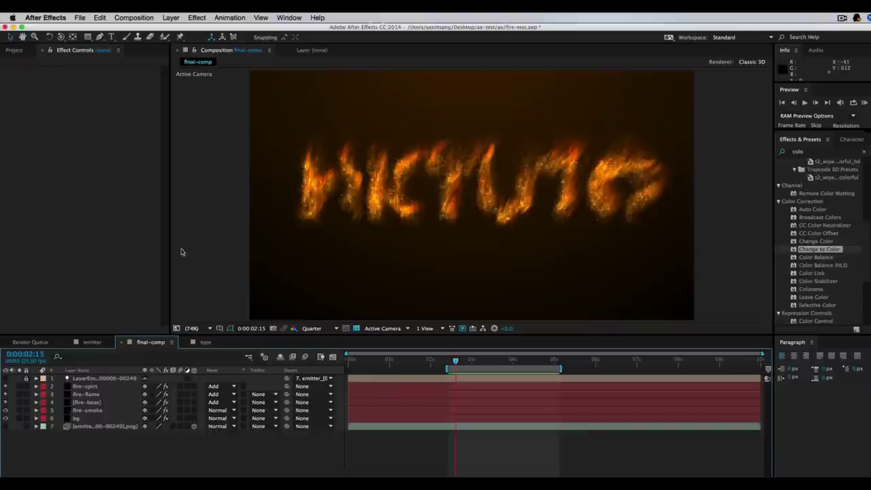
{"action": "left_click", "coordinate": [14, 50]}
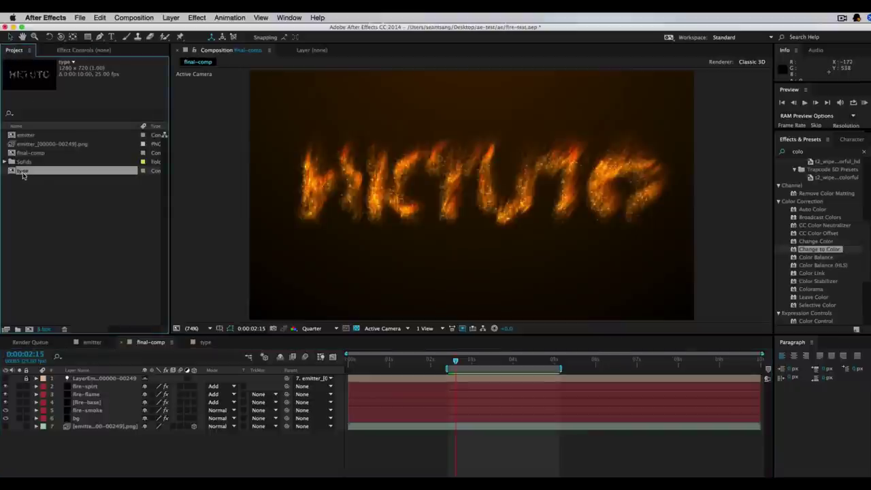
{"action": "left_click_drag", "start_coordinate": [24, 170], "coordinate": [94, 420]}
{"action": "left_click", "coordinate": [194, 418]}
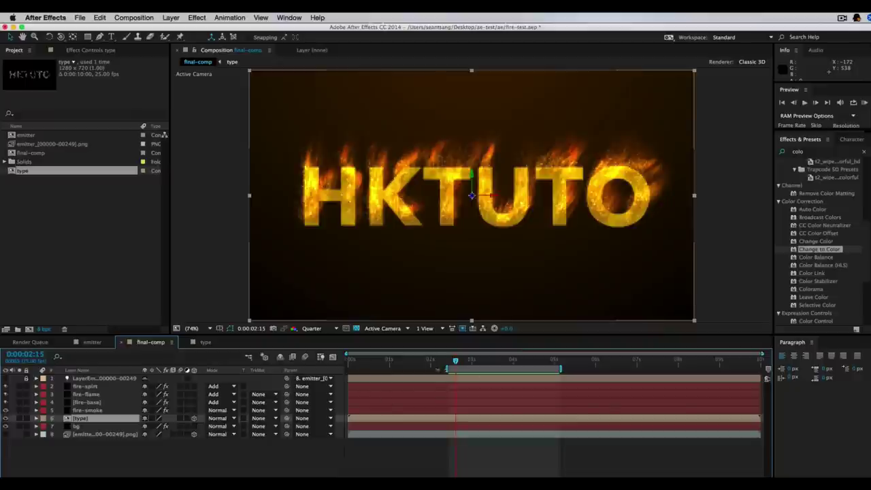
- Extend final-comp's work area over the whole composition and move the current time to 0:00:02:24
{"action": "left_click_drag", "start_coordinate": [446, 368], "coordinate": [347, 369]}
{"action": "left_click_drag", "start_coordinate": [561, 369], "coordinate": [762, 369]}
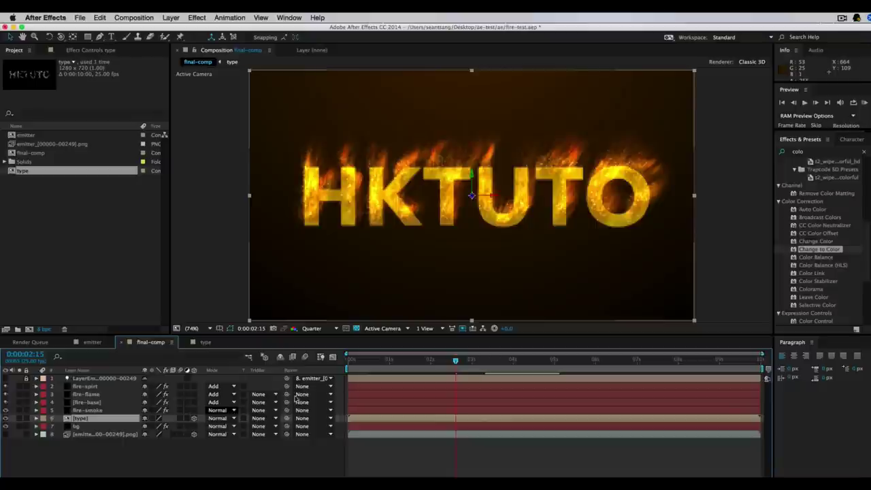
{"action": "left_click", "coordinate": [469, 360]}
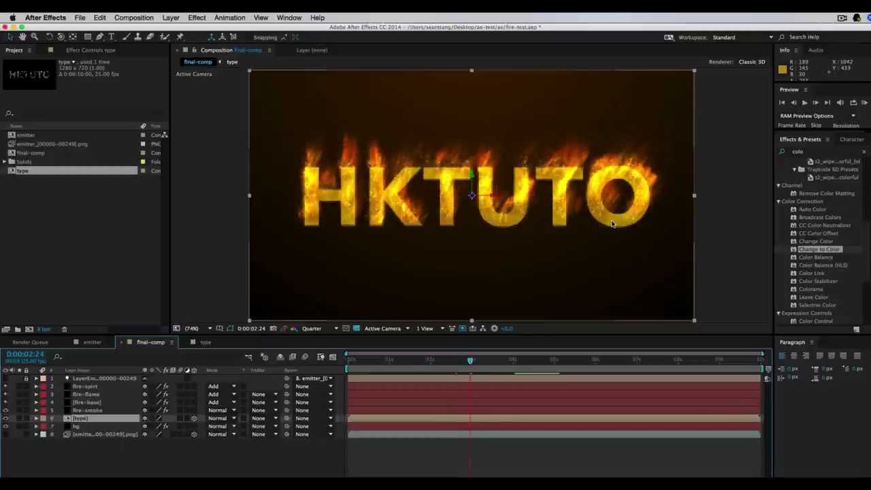
- Zoom the final-comp view to 100% and set its preview resolution to Full
{"action": "key", "text": "period"}
{"action": "left_click", "coordinate": [312, 328]}
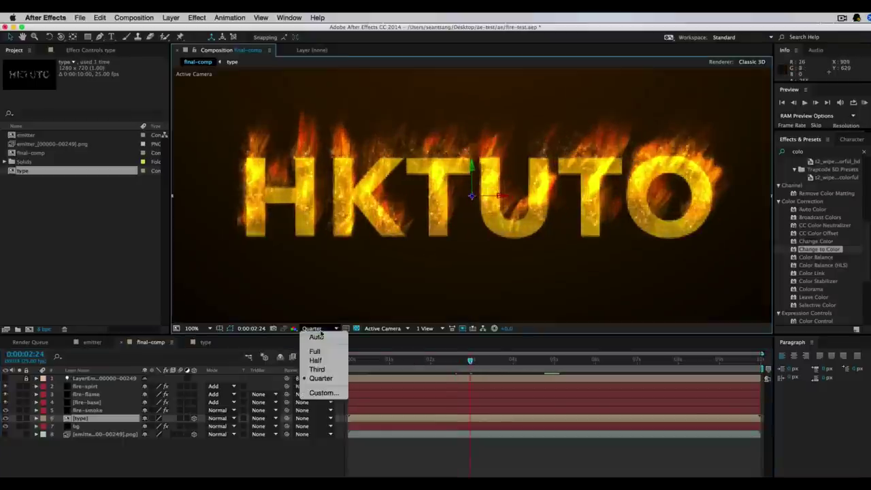
{"action": "left_click", "coordinate": [315, 351]}
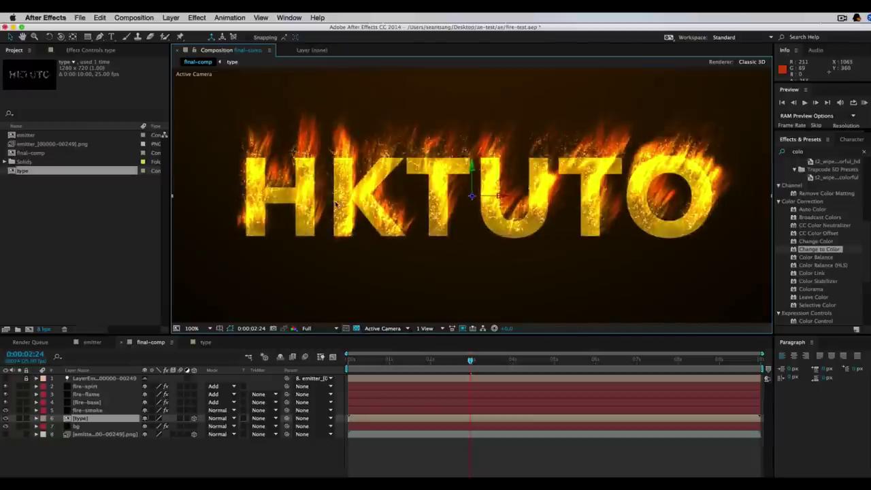
- Toggle the visibility of the fire-smoke, fire-base, fire-flame and fire-spirt layers one by one to examine each layer's contribution to the fire
{"action": "left_click", "coordinate": [6, 410]}
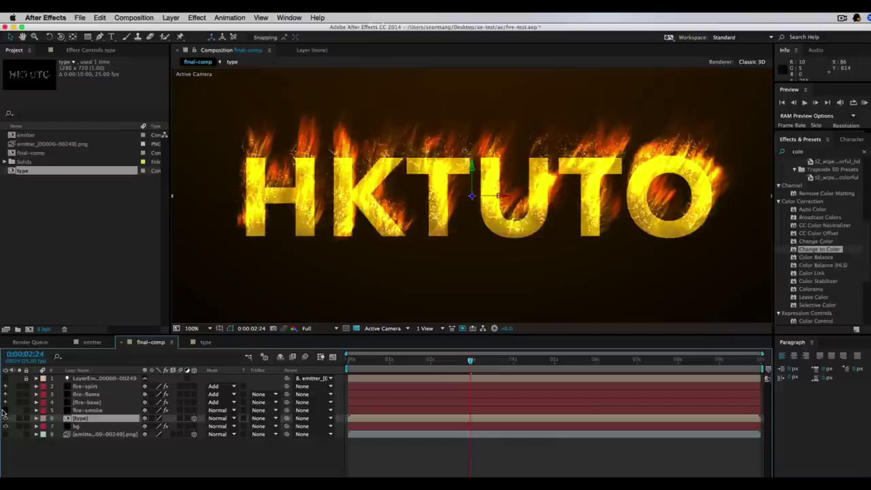
{"action": "left_click", "coordinate": [4, 409]}
{"action": "left_click", "coordinate": [6, 403]}
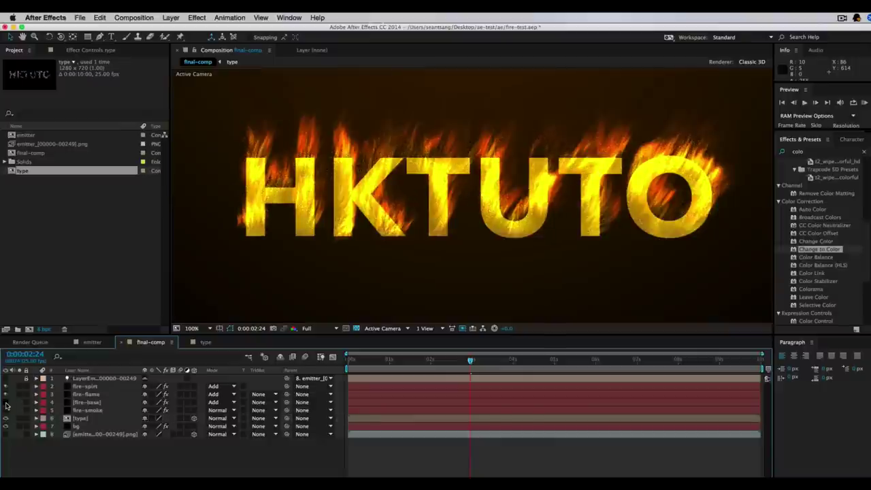
{"action": "left_click", "coordinate": [7, 403]}
{"action": "left_click", "coordinate": [5, 394]}
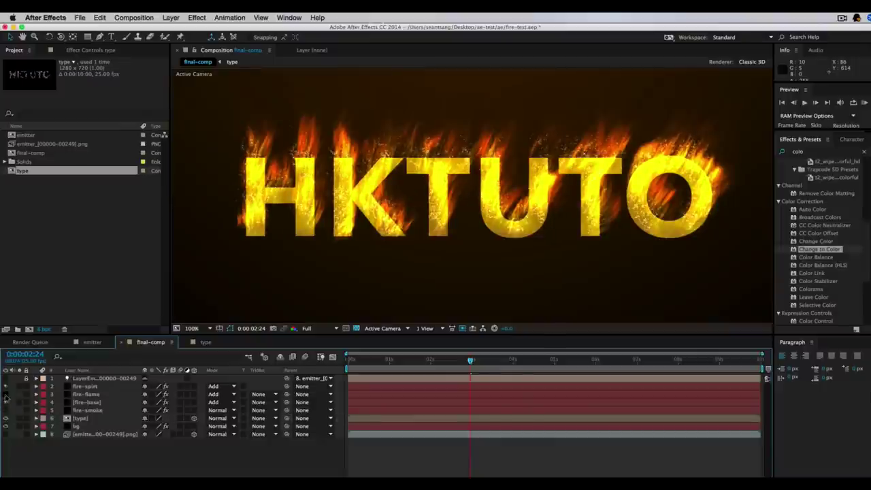
{"action": "left_click", "coordinate": [6, 395]}
{"action": "left_click", "coordinate": [6, 387]}
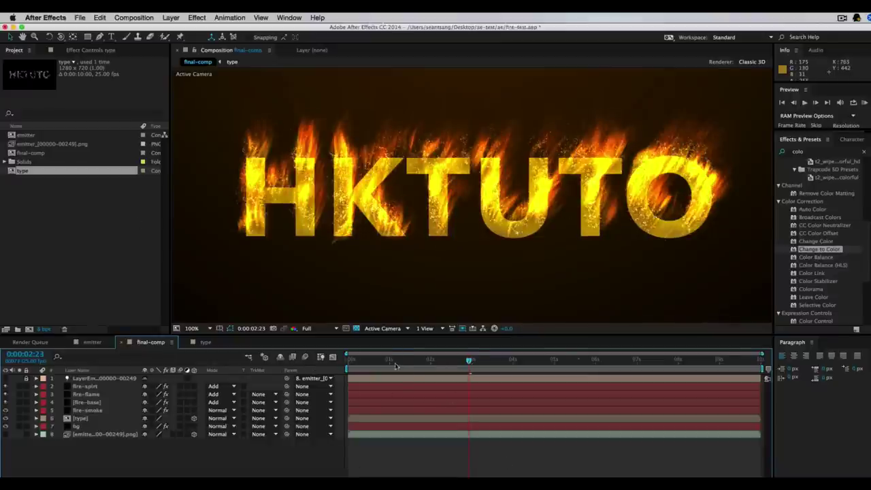
- In the emitter composition, make the Dark Gray Solid 1 layer visible and keep the current time at 0:00:00:00
{"action": "left_click", "coordinate": [96, 434]}
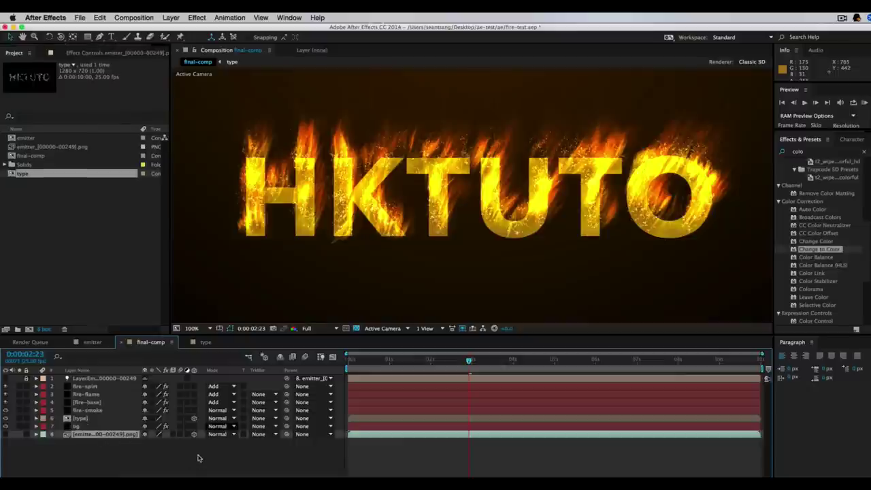
{"action": "left_click", "coordinate": [370, 361]}
{"action": "left_click", "coordinate": [92, 342]}
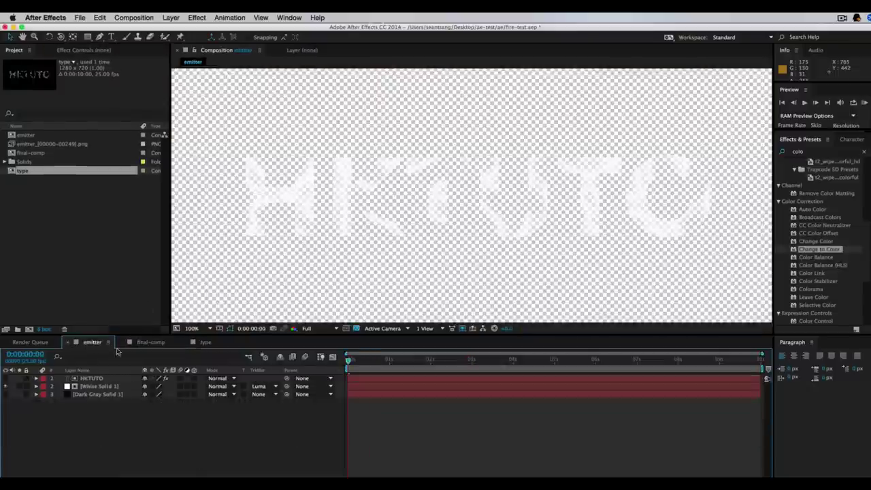
{"action": "left_click", "coordinate": [5, 395]}
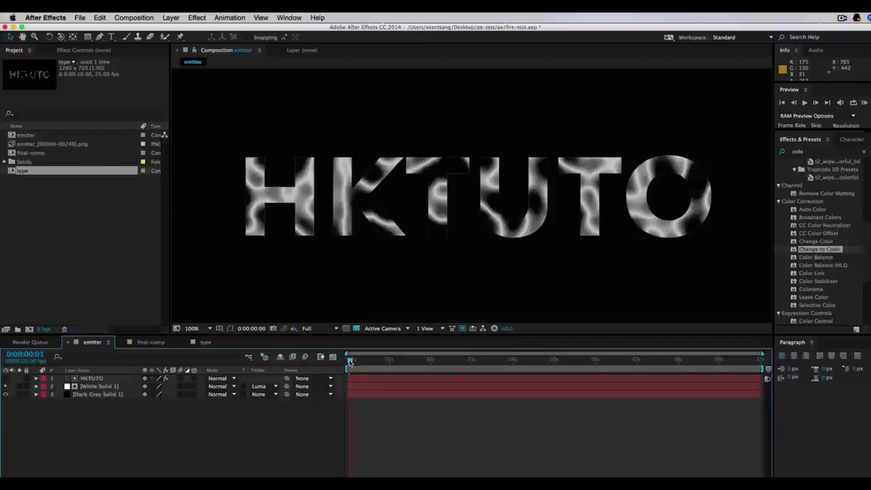
{"action": "mouse_move", "coordinate": [348, 359]}
{"action": "left_mouse_down"}
{"action": "mouse_move", "coordinate": [481, 358]}
{"action": "mouse_move", "coordinate": [348, 359]}
{"action": "left_mouse_up"}
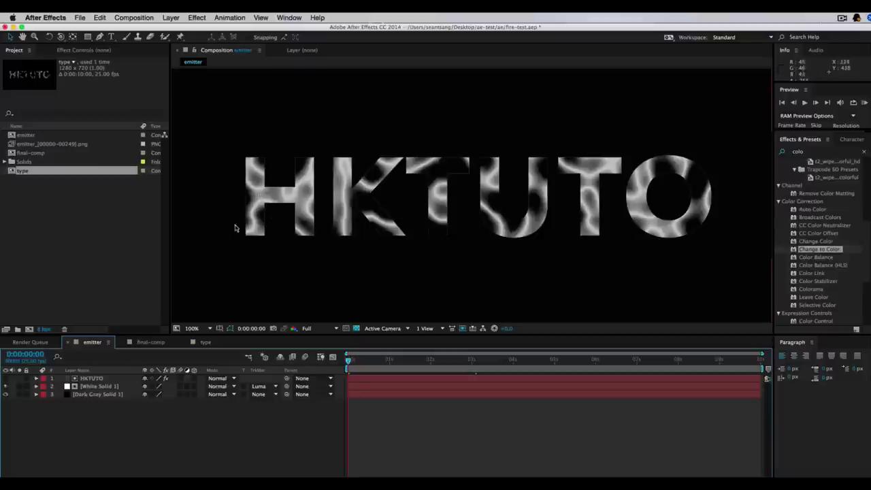
- Apply the Linear Wipe transition effect to White Solid 1 and set its wipe angle to about 249°
{"action": "left_click", "coordinate": [99, 386]}
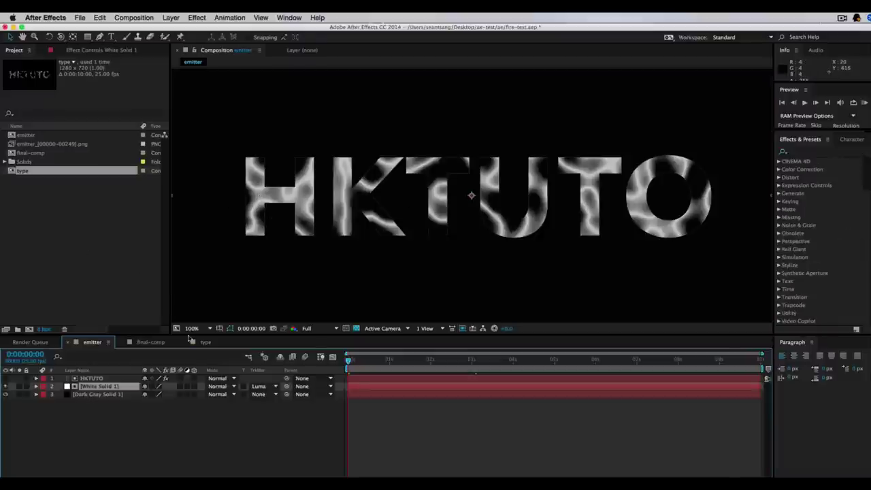
{"action": "left_click", "coordinate": [824, 159]}
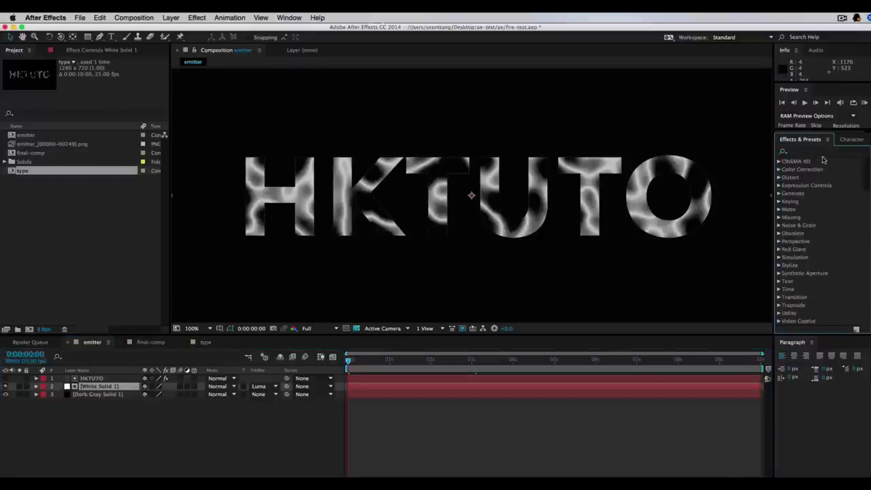
{"action": "left_click", "coordinate": [820, 151]}
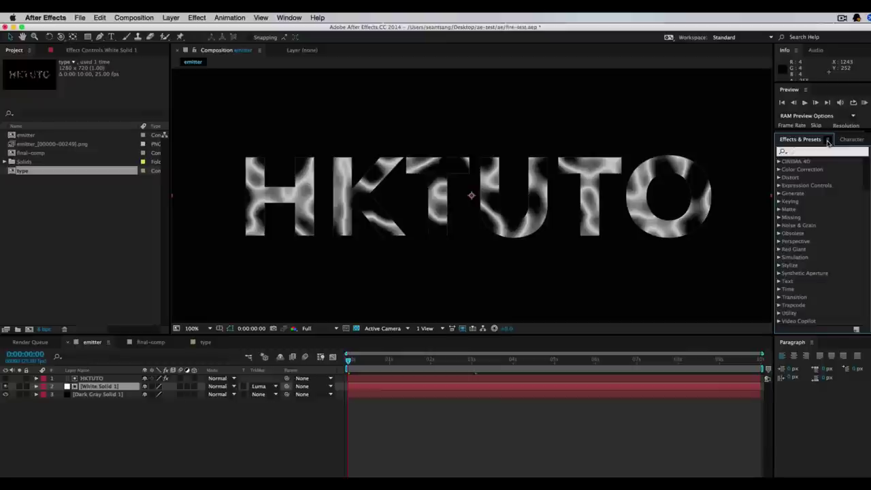
{"action": "type", "text": "linea"}
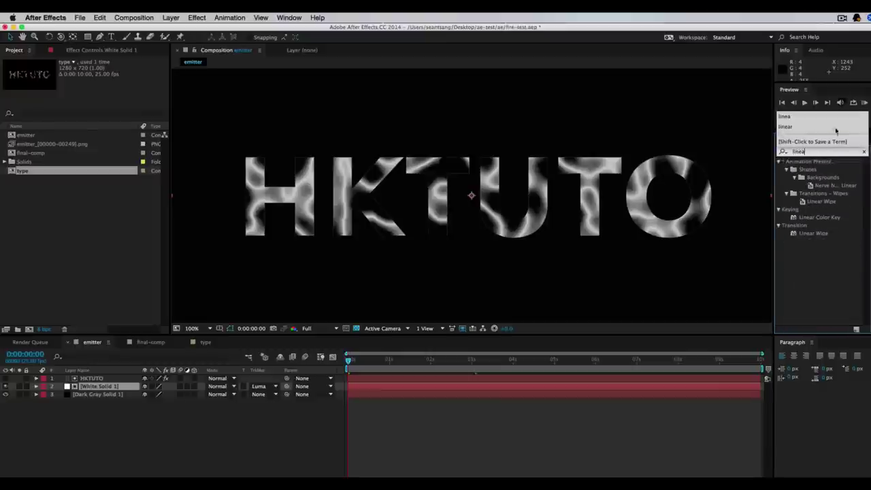
{"action": "left_click", "coordinate": [825, 234]}
{"action": "left_click_drag", "start_coordinate": [196, 369], "coordinate": [102, 386]}
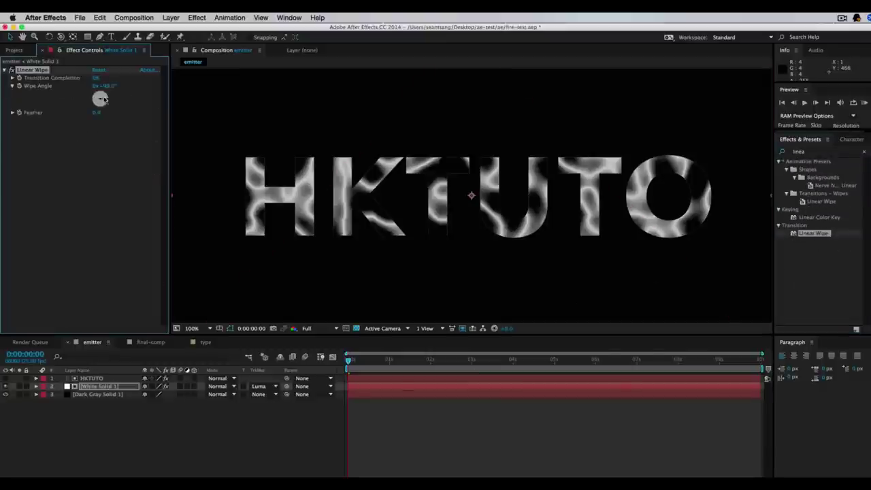
{"action": "mouse_move", "coordinate": [105, 102]}
{"action": "left_mouse_down"}
{"action": "mouse_move", "coordinate": [111, 97]}
{"action": "mouse_move", "coordinate": [86, 107]}
{"action": "mouse_move", "coordinate": [101, 80]}
{"action": "mouse_move", "coordinate": [102, 99]}
{"action": "left_mouse_up"}
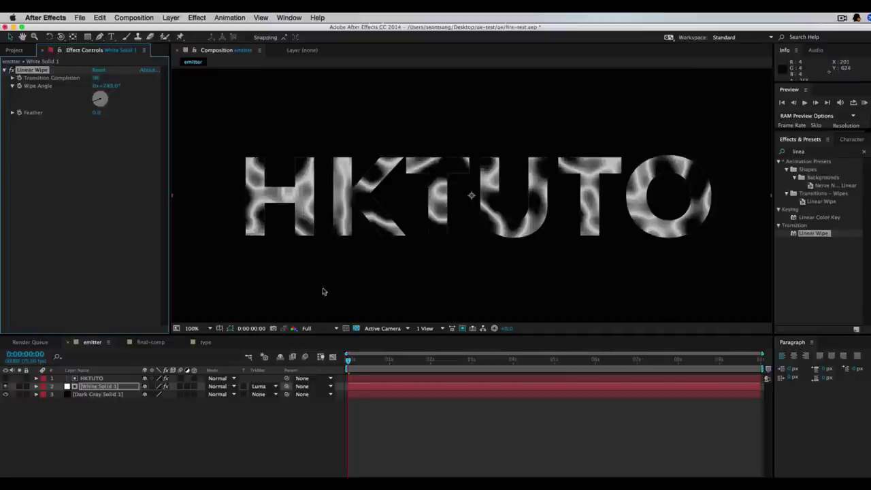
- Keyframe the Linear Wipe's transition completion from 100% at the start to 0% at 0:00:02:24
{"action": "left_click", "coordinate": [101, 80]}
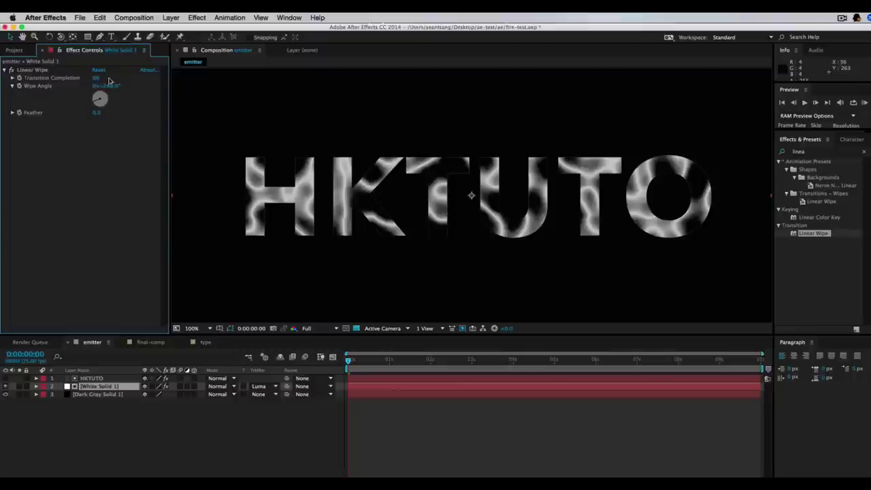
{"action": "left_click_drag", "start_coordinate": [96, 78], "coordinate": [485, 116]}
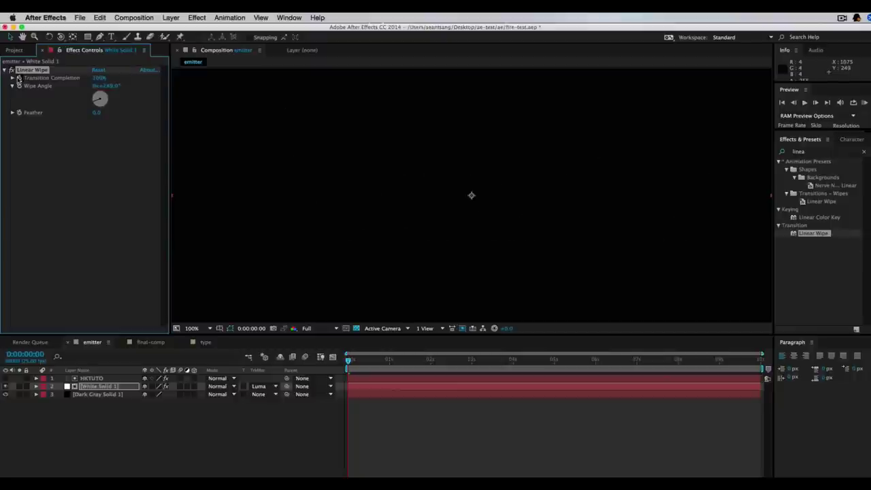
{"action": "left_click_drag", "start_coordinate": [349, 362], "coordinate": [470, 370]}
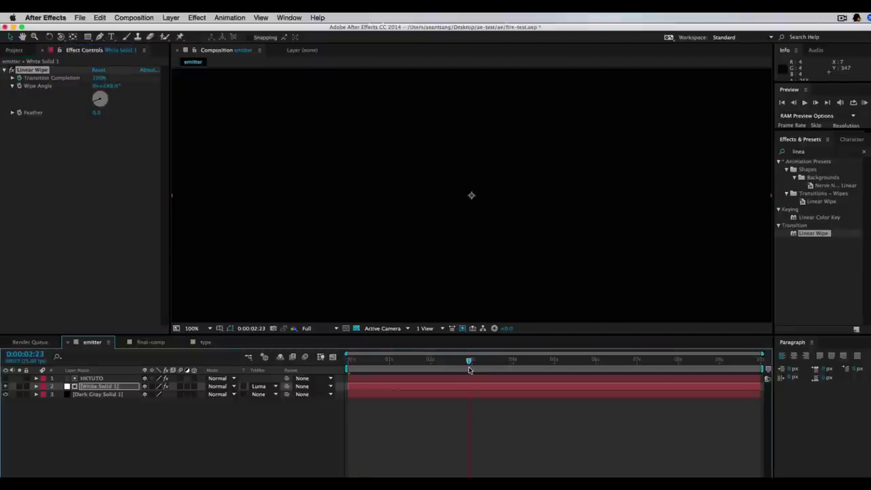
{"action": "left_click_drag", "start_coordinate": [97, 79], "coordinate": [53, 79]}
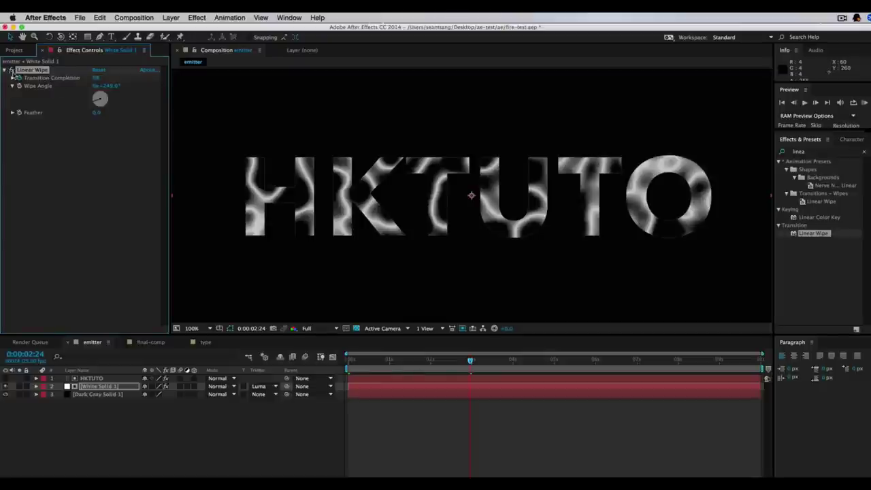
- Set the Linear Wipe's feather to about 114 and scrub through the animation to check the soft reveal
{"action": "left_click_drag", "start_coordinate": [471, 361], "coordinate": [414, 361]}
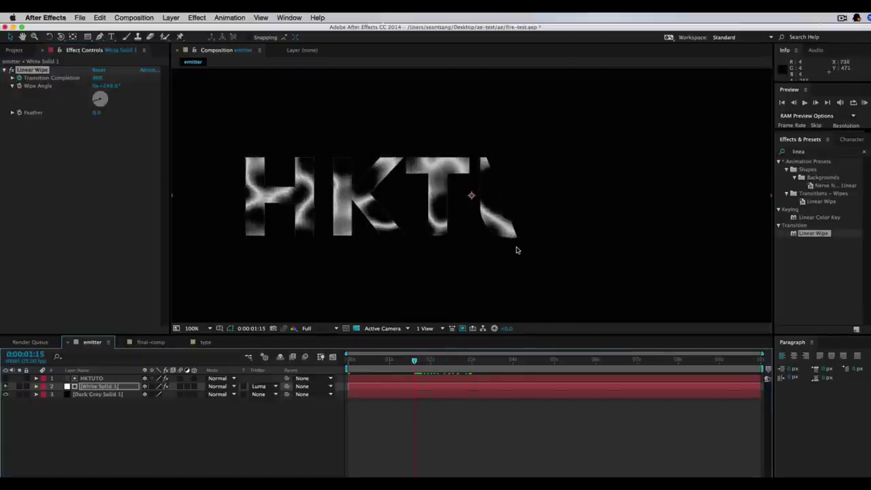
{"action": "left_click_drag", "start_coordinate": [95, 114], "coordinate": [155, 115]}
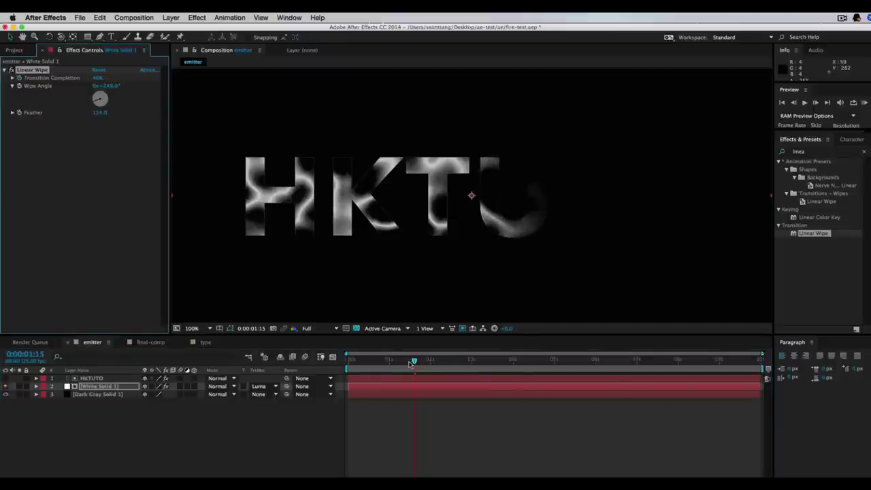
{"action": "left_click_drag", "start_coordinate": [413, 361], "coordinate": [480, 361]}
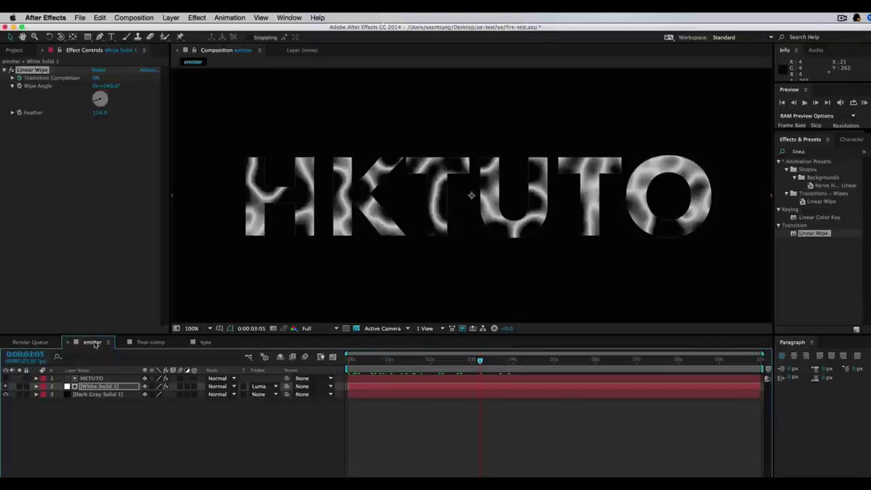
- Duplicate the emitter render item, output it as emitter_[#####].png in the pre-render folder, and render it over the existing sequence
{"action": "left_click", "coordinate": [29, 342]}
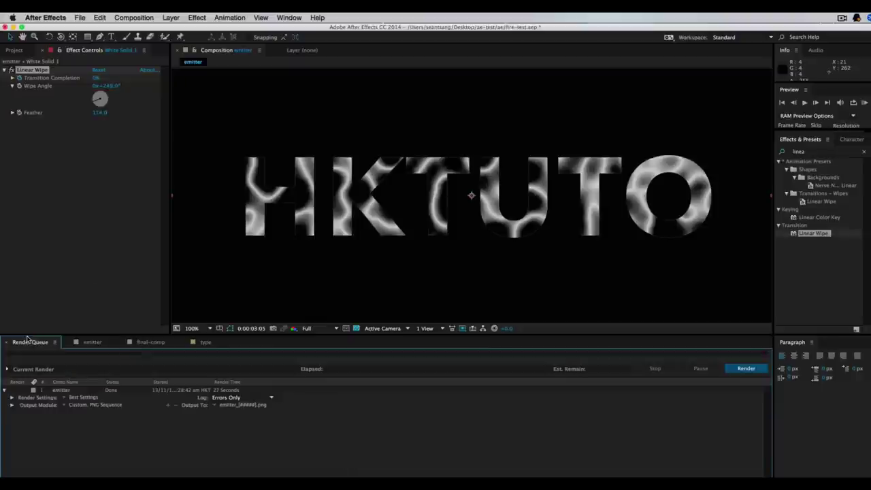
{"action": "left_click", "coordinate": [59, 392]}
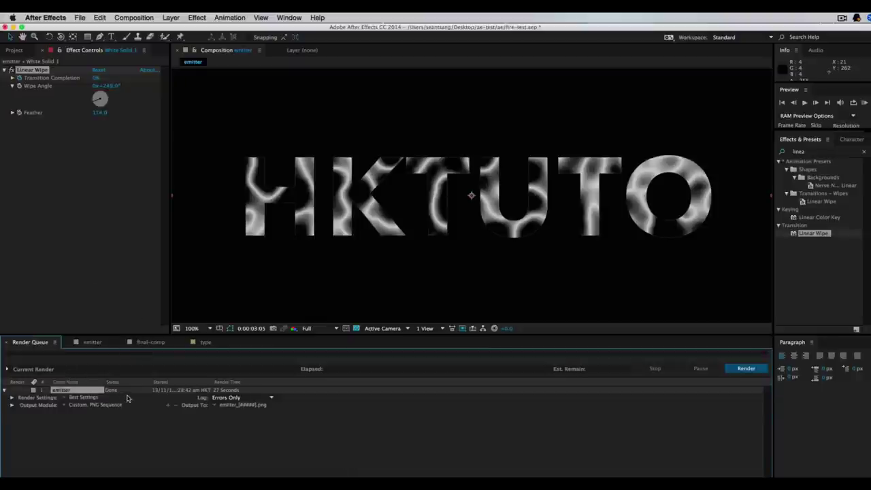
{"action": "key", "text": "super+d"}
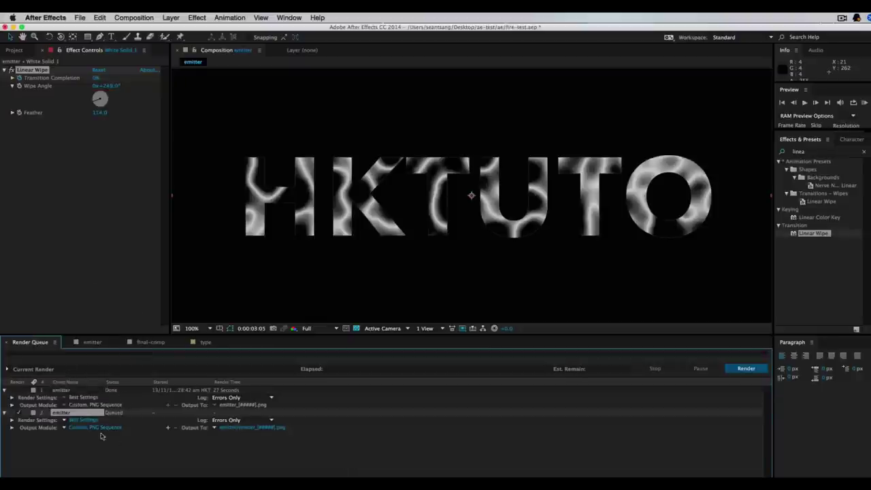
{"action": "left_click", "coordinate": [256, 427]}
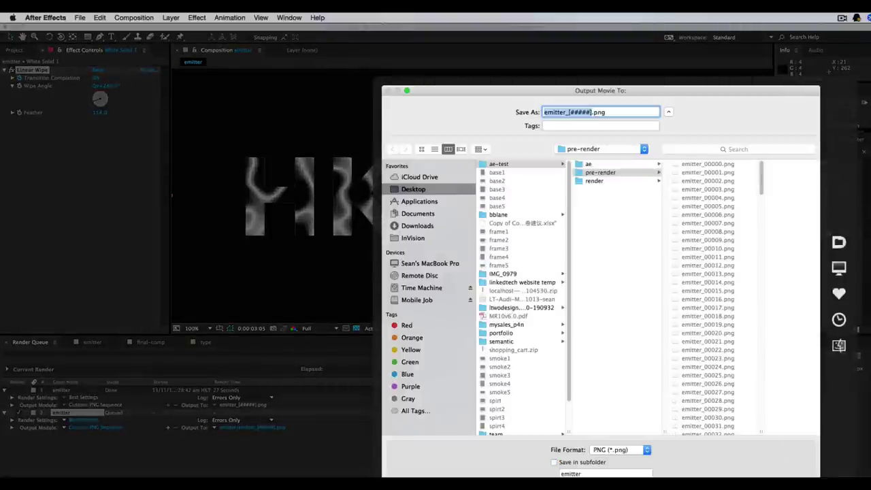
{"action": "key", "text": "Return"}
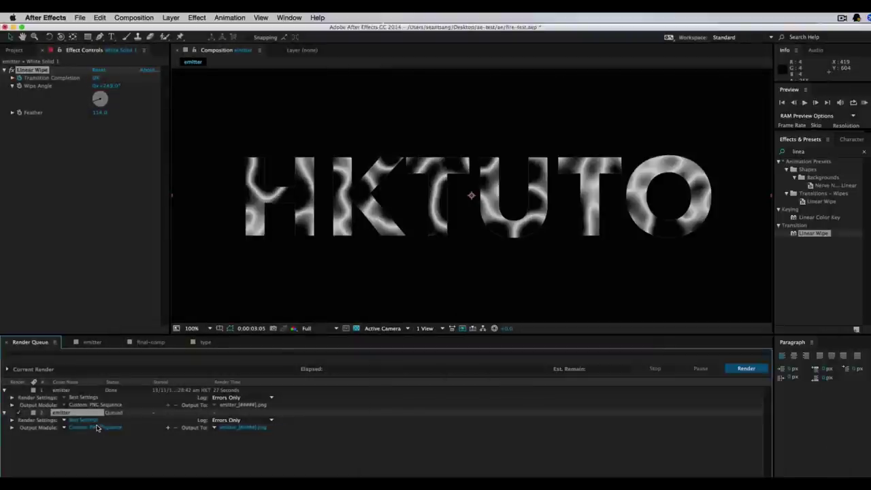
{"action": "left_click", "coordinate": [746, 369]}
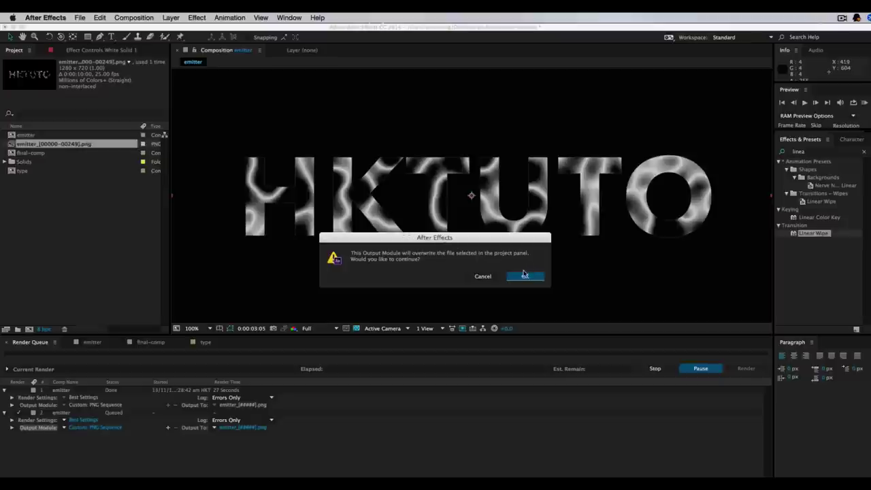
{"action": "left_click", "coordinate": [527, 276]}
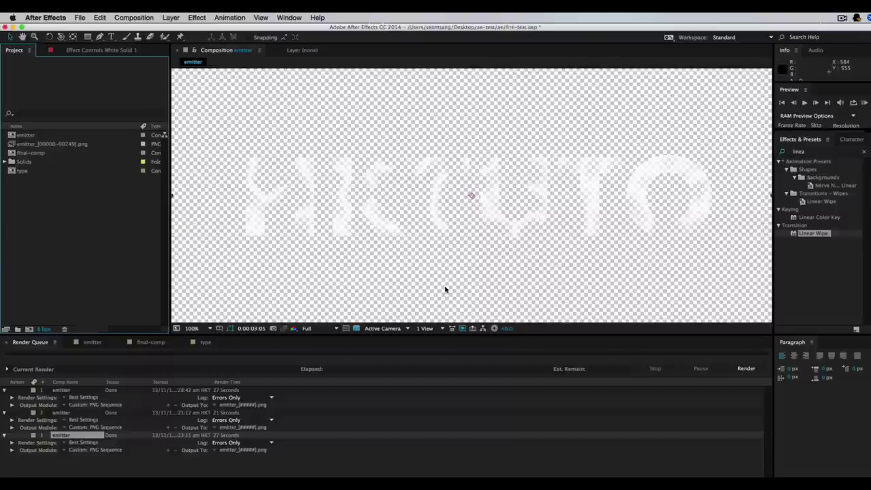
{"action": "left_click", "coordinate": [59, 145]}
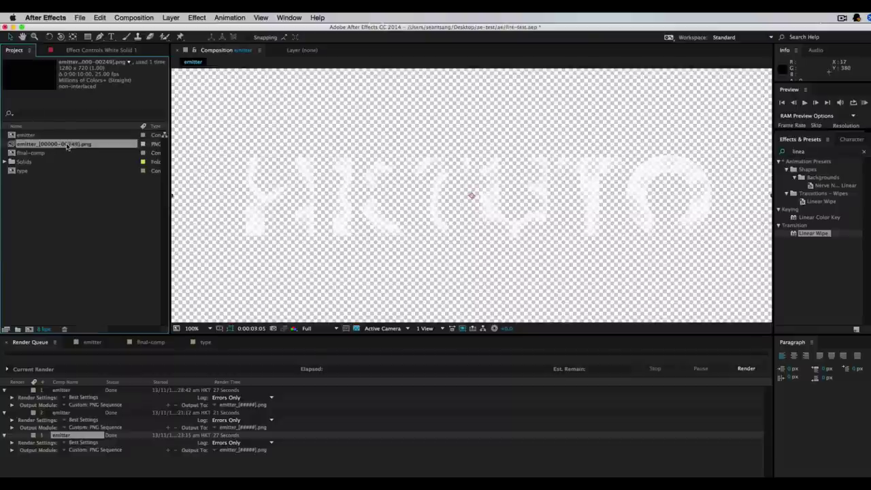
{"action": "left_click", "coordinate": [79, 204]}
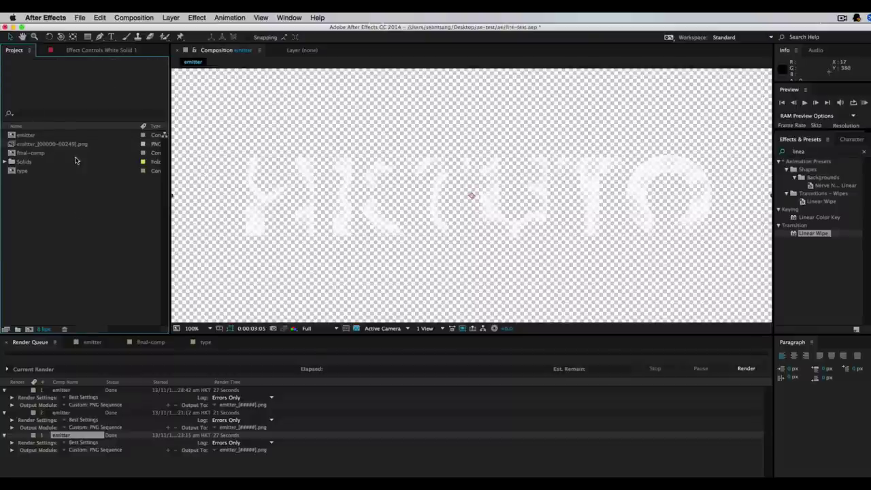
{"action": "left_click", "coordinate": [73, 145]}
{"action": "right_click", "coordinate": [83, 147]}
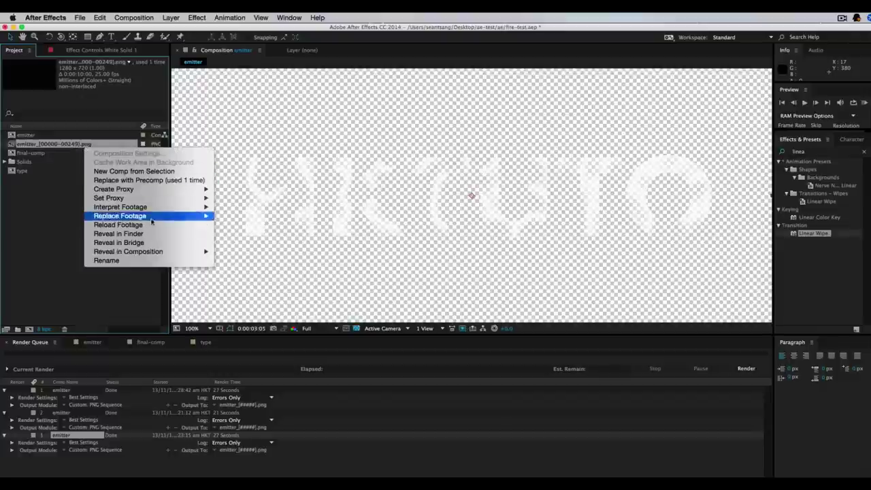
{"action": "left_click", "coordinate": [132, 225]}
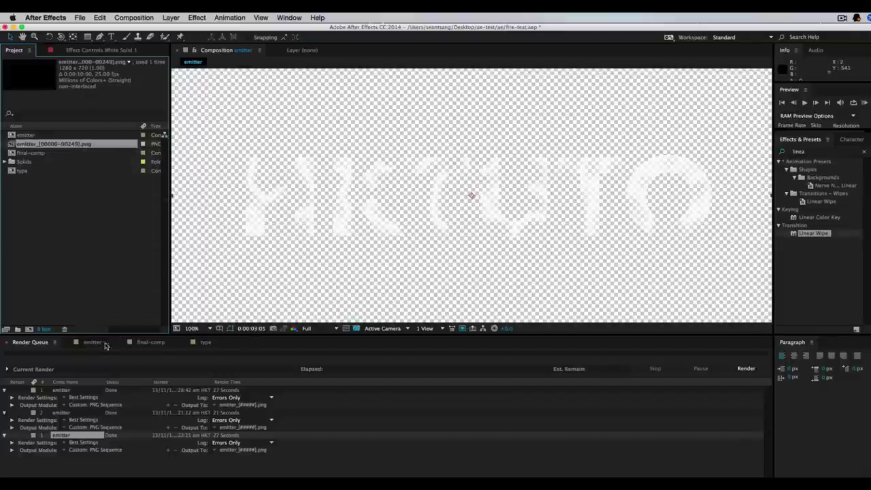
{"action": "left_click", "coordinate": [155, 344]}
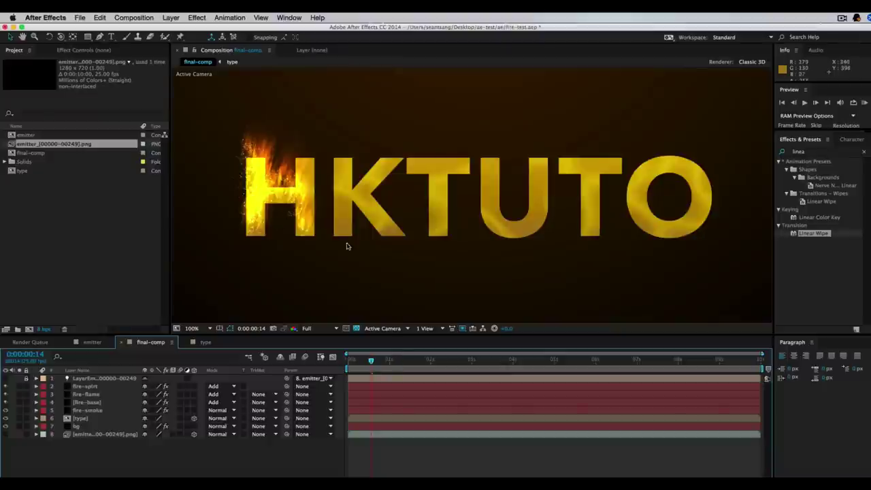
- Check the spreading fire at 0:00:02:20 and 0:00:02:06, and add a two-node camera to final-comp with default settings
{"action": "left_click", "coordinate": [464, 361]}
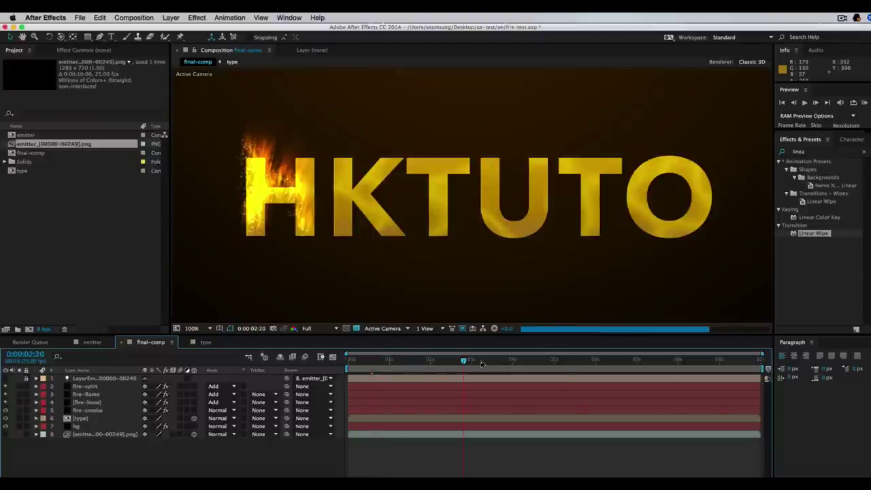
{"action": "left_click", "coordinate": [441, 361]}
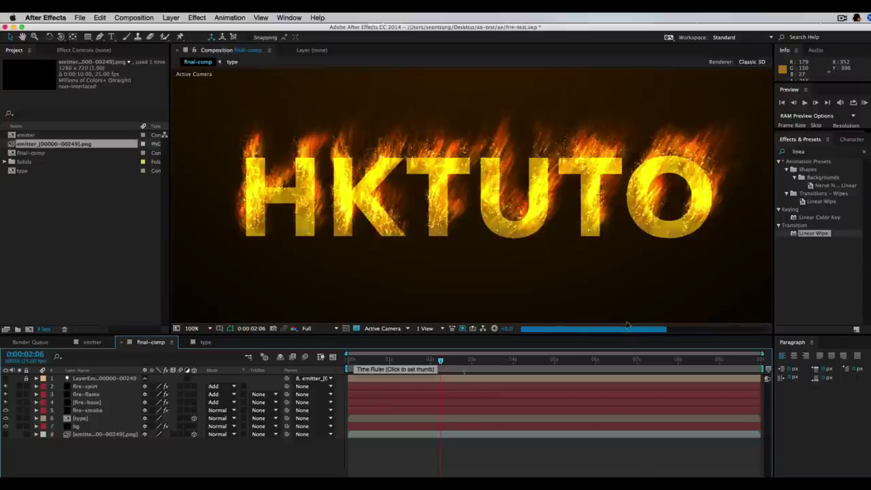
{"action": "left_click", "coordinate": [77, 429]}
{"action": "left_click", "coordinate": [106, 449]}
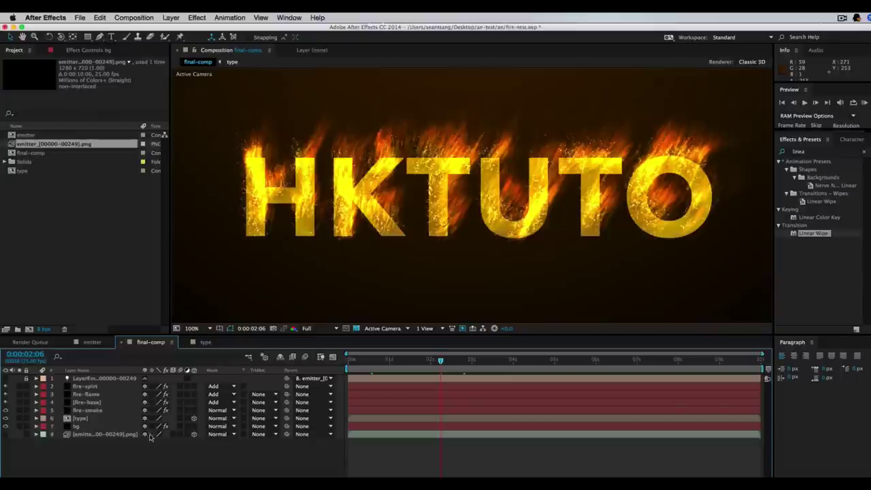
{"action": "right_click", "coordinate": [125, 460]}
{"action": "mouse_move", "coordinate": [194, 465]}
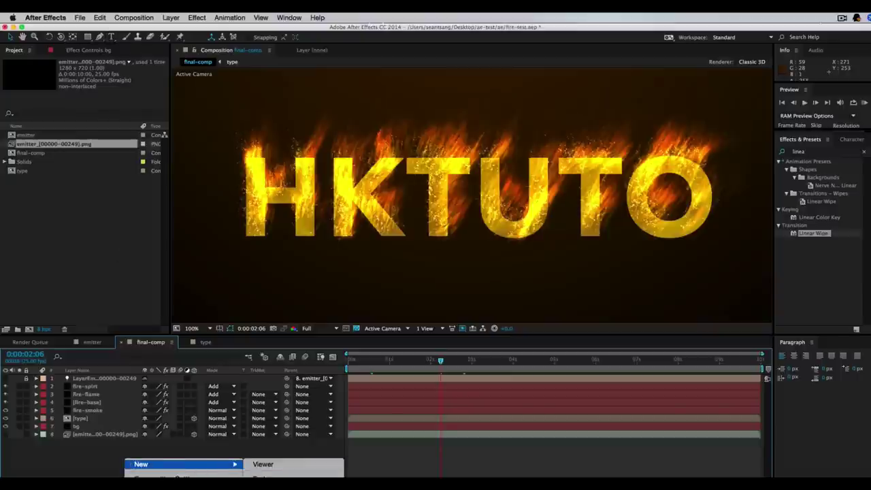
{"action": "left_click", "coordinate": [287, 473]}
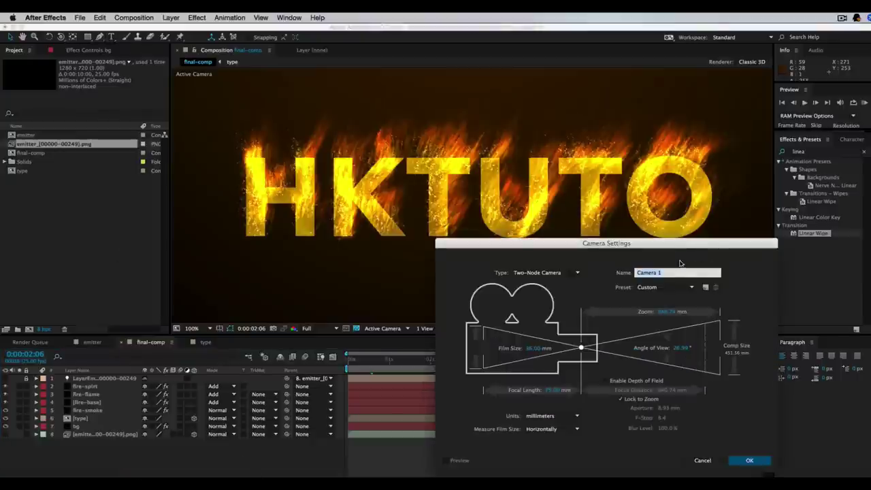
{"action": "left_click", "coordinate": [749, 460]}
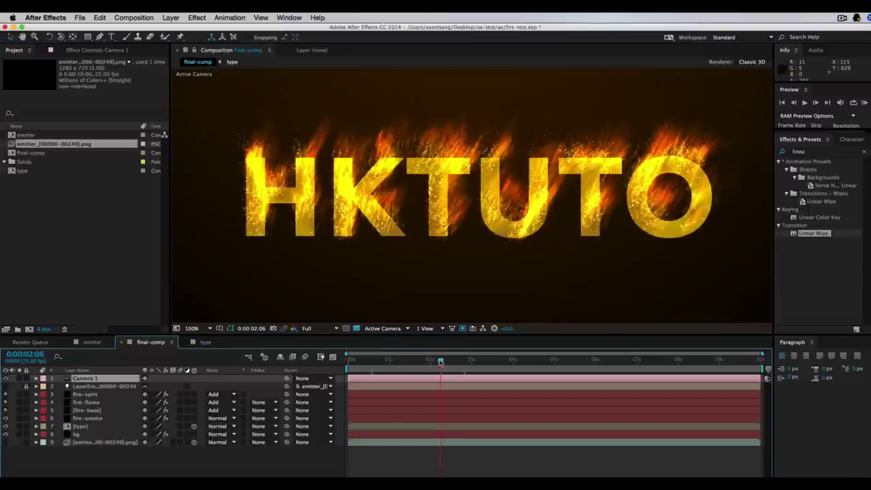
- Lower the composition preview resolution to Quarter and return the playhead to the first frame
{"action": "left_click_drag", "start_coordinate": [440, 362], "coordinate": [434, 362]}
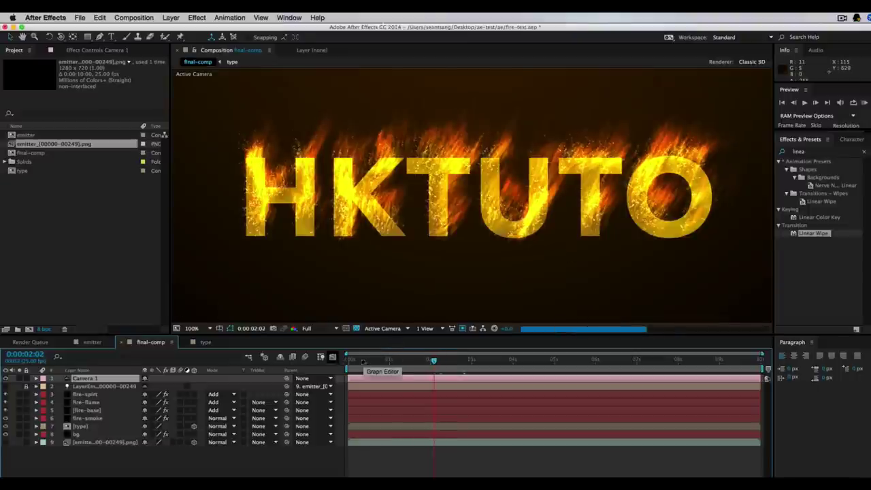
{"action": "left_click", "coordinate": [328, 330]}
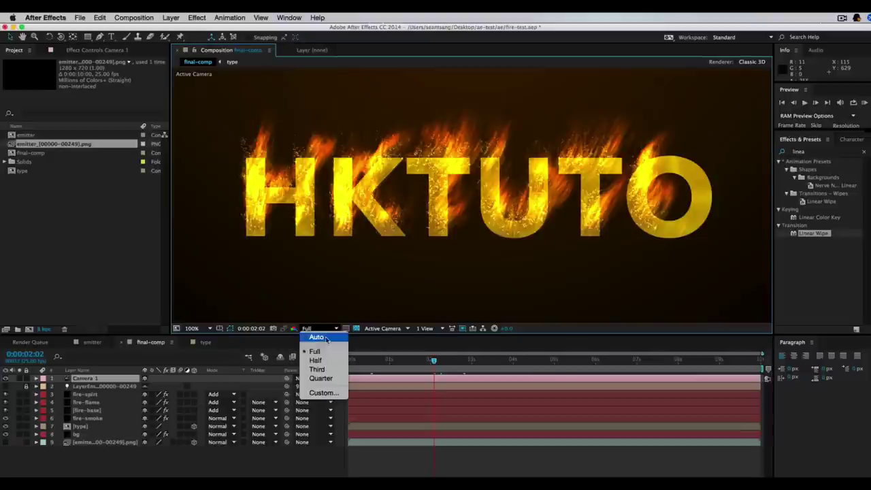
{"action": "left_click", "coordinate": [319, 377]}
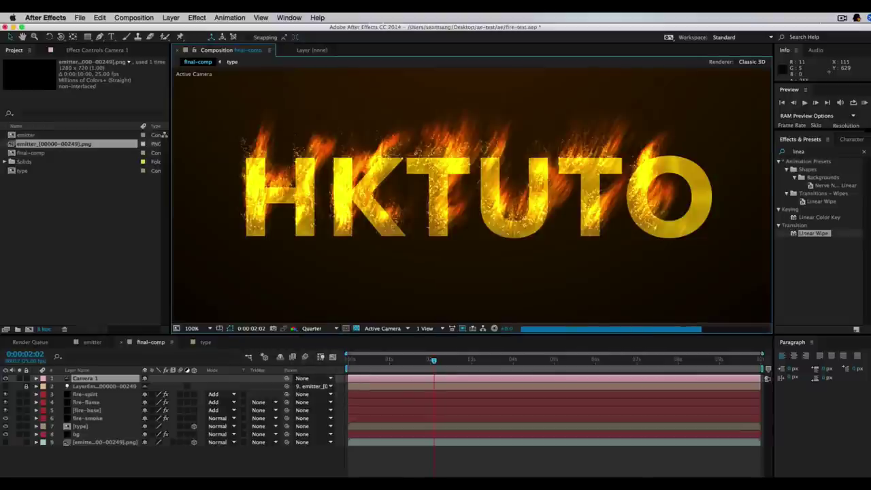
{"action": "left_click", "coordinate": [422, 368]}
{"action": "left_click_drag", "start_coordinate": [434, 359], "coordinate": [347, 359]}
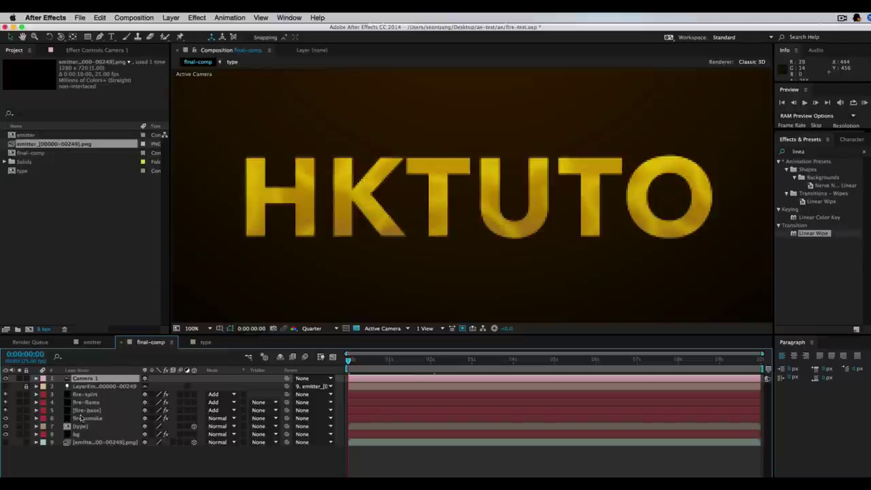
- Orbit Camera 1 around to the back of the text and expand its Transform properties
{"action": "left_click", "coordinate": [36, 379]}
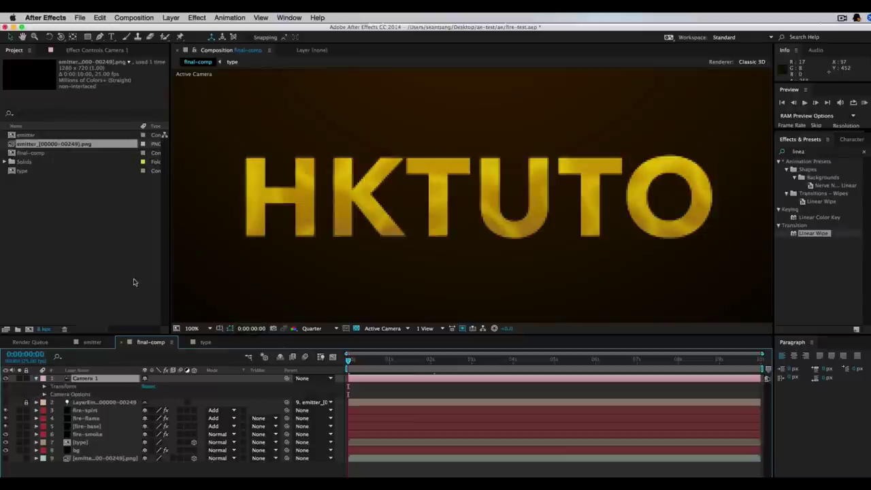
{"action": "left_click_drag", "start_coordinate": [60, 37], "coordinate": [102, 46]}
{"action": "left_click_drag", "start_coordinate": [436, 206], "coordinate": [568, 224]}
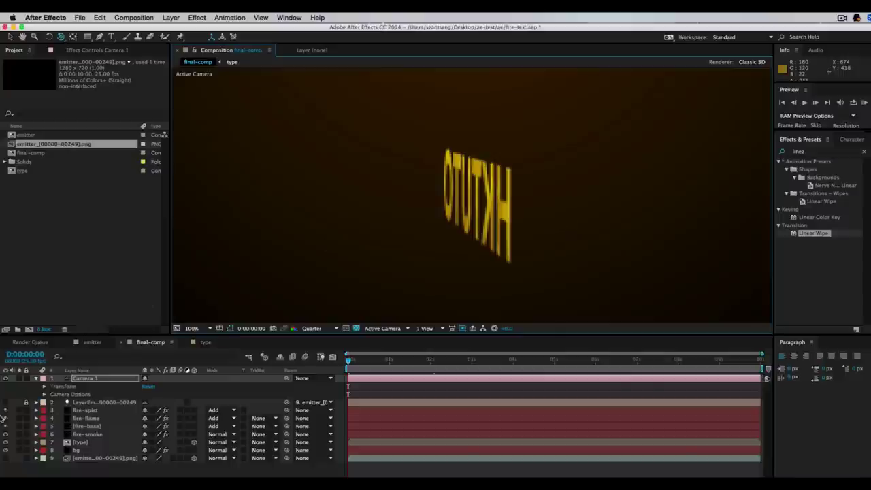
{"action": "left_click", "coordinate": [44, 387]}
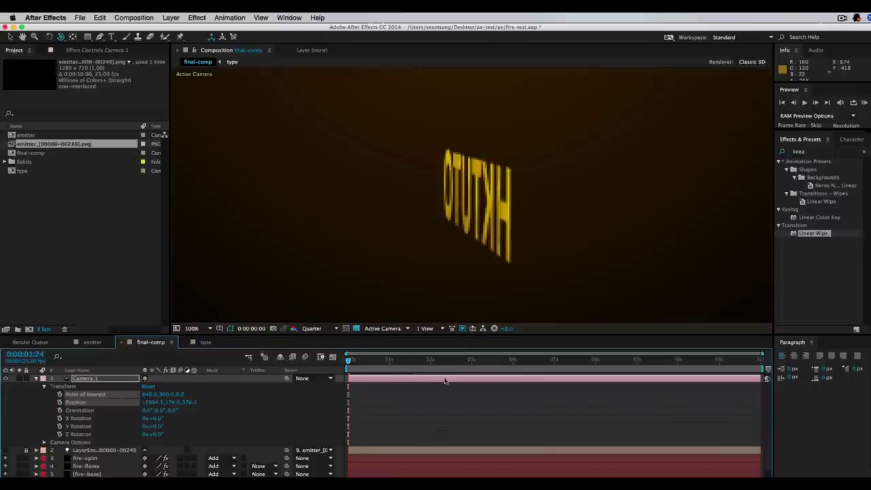
- Scrub between 0:00:02:07 and 0:00:00:21 to check how the fire looks from the rear camera angle
{"action": "left_click", "coordinate": [442, 361]}
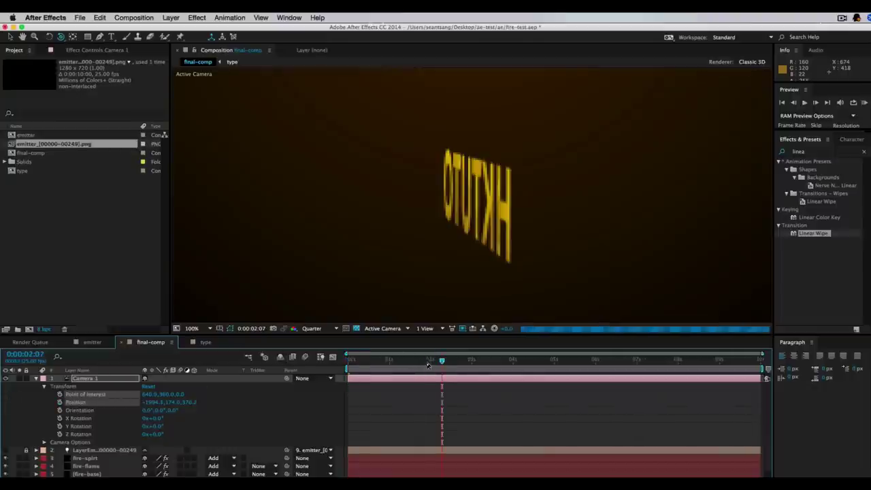
{"action": "left_click", "coordinate": [427, 360]}
{"action": "left_click", "coordinate": [396, 362]}
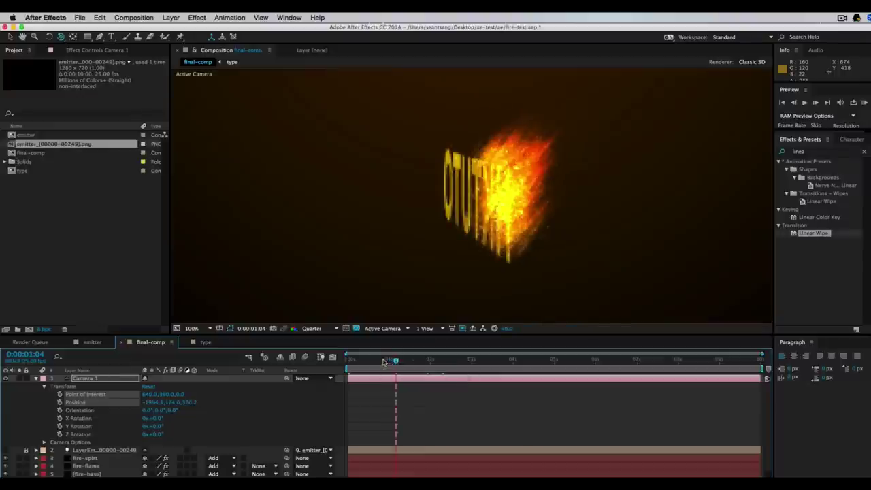
{"action": "left_click", "coordinate": [383, 367]}
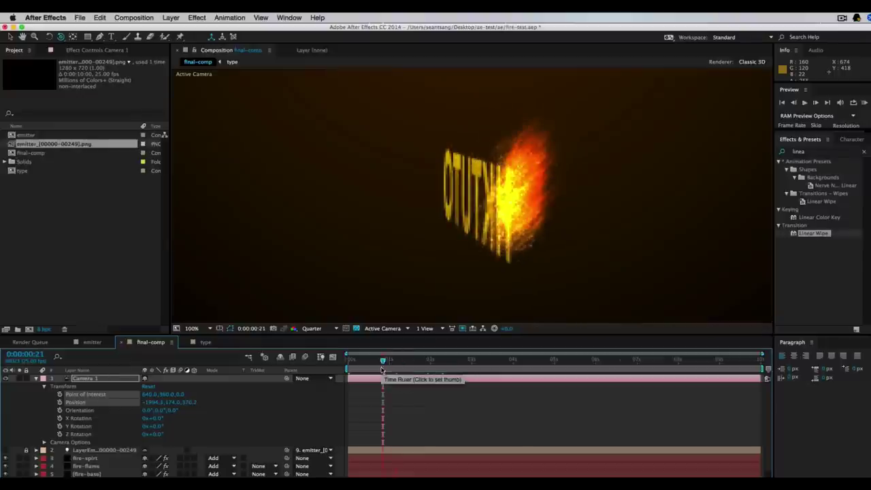
{"action": "scroll", "coordinate": [502, 223], "scroll_direction": "down", "scroll_amount": 2}
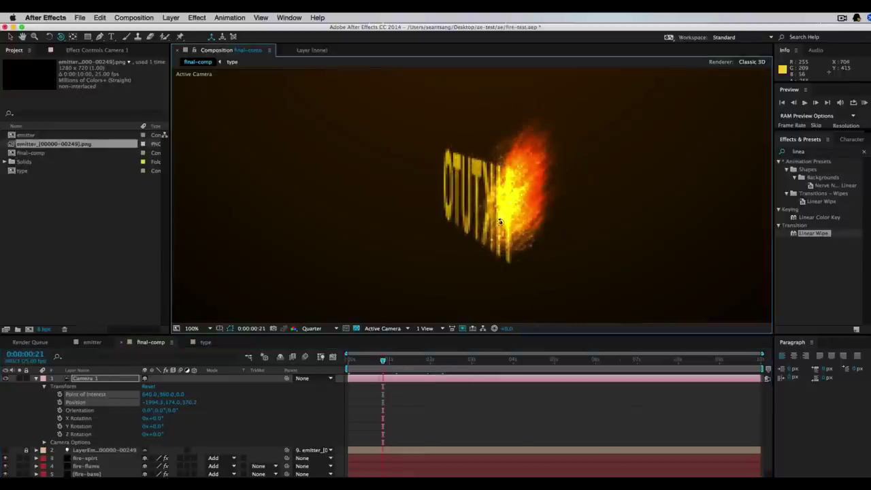
- Orbit Camera 1 to a slightly angled front view of the text and keyframe its point of interest and position at 0:00:00:21
{"action": "left_click_drag", "start_coordinate": [472, 220], "coordinate": [278, 218]}
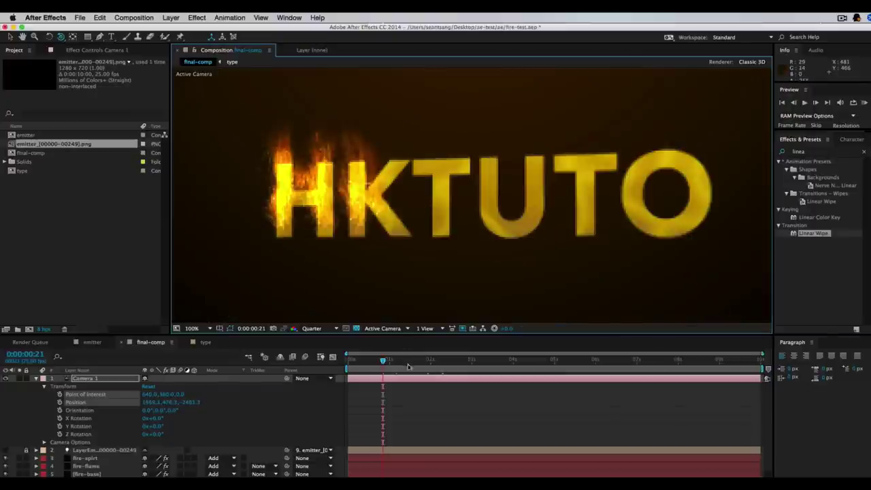
{"action": "left_click", "coordinate": [59, 394]}
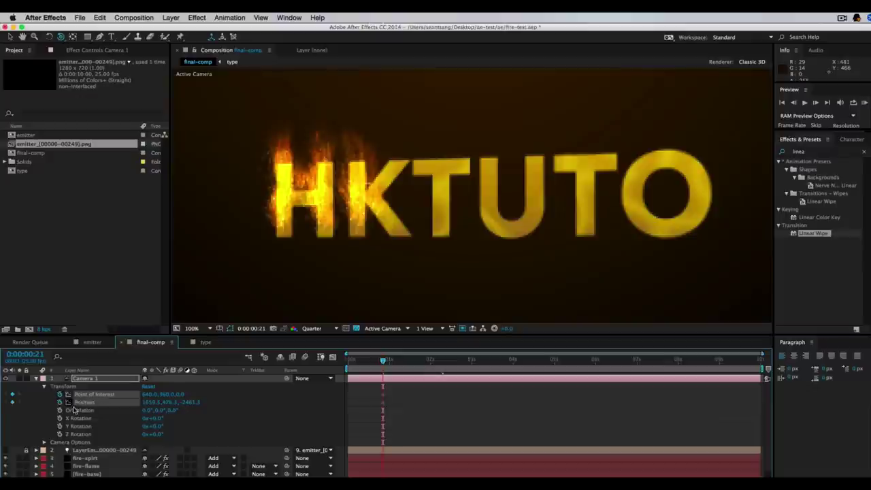
{"action": "left_click", "coordinate": [60, 402]}
- At the first frame, orbit Camera 1 to a steep side angle to set its starting keyframes, and scrub through the camera move
{"action": "left_click_drag", "start_coordinate": [383, 361], "coordinate": [376, 361]}
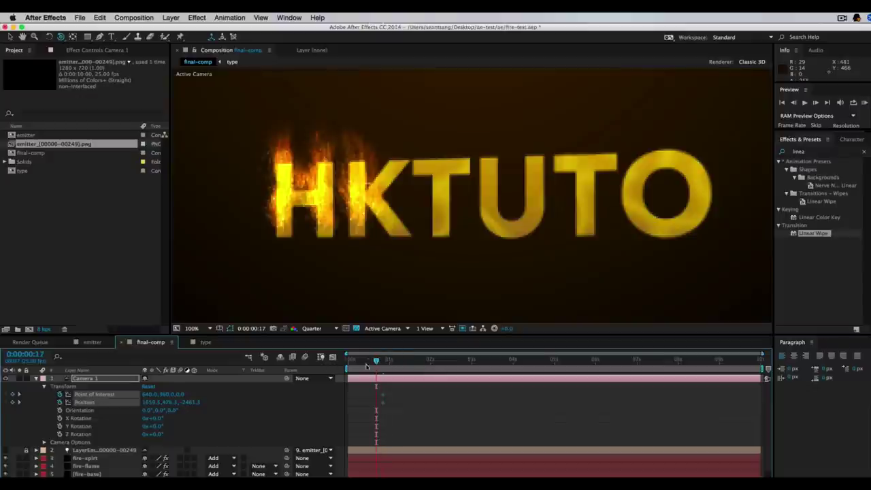
{"action": "key", "text": "Home"}
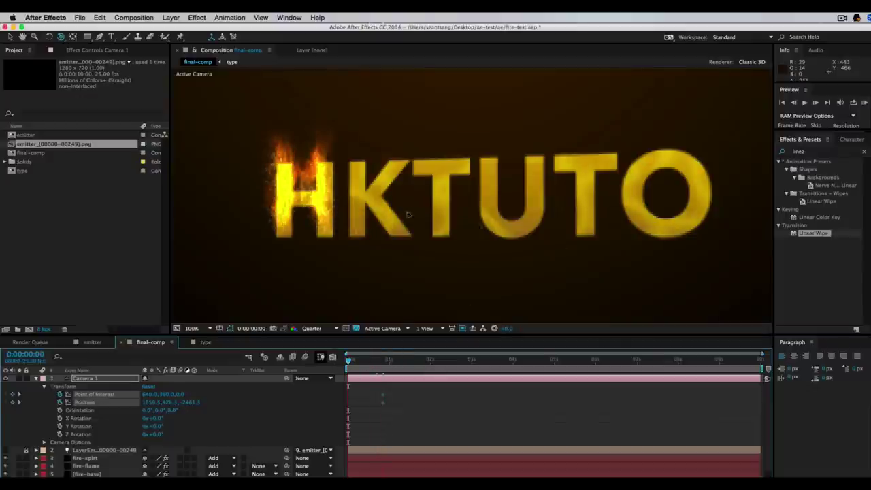
{"action": "key", "text": "Home"}
{"action": "left_click_drag", "start_coordinate": [499, 204], "coordinate": [617, 209]}
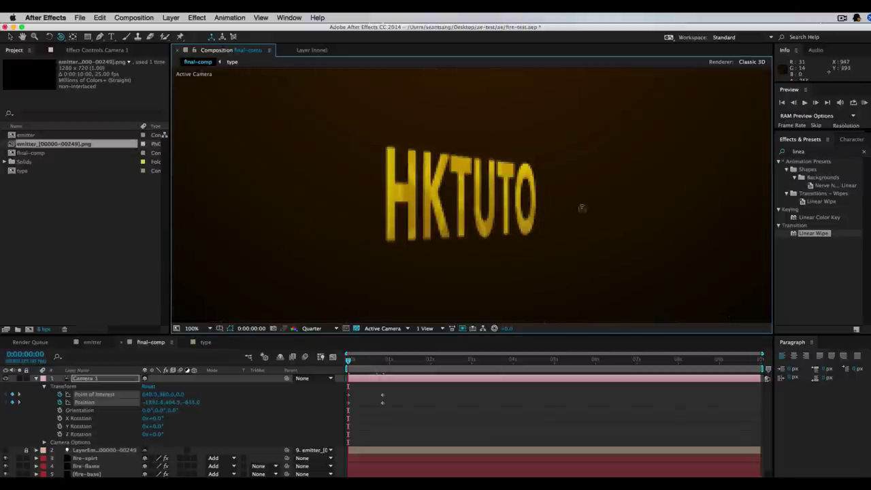
{"action": "left_click_drag", "start_coordinate": [516, 205], "coordinate": [484, 212]}
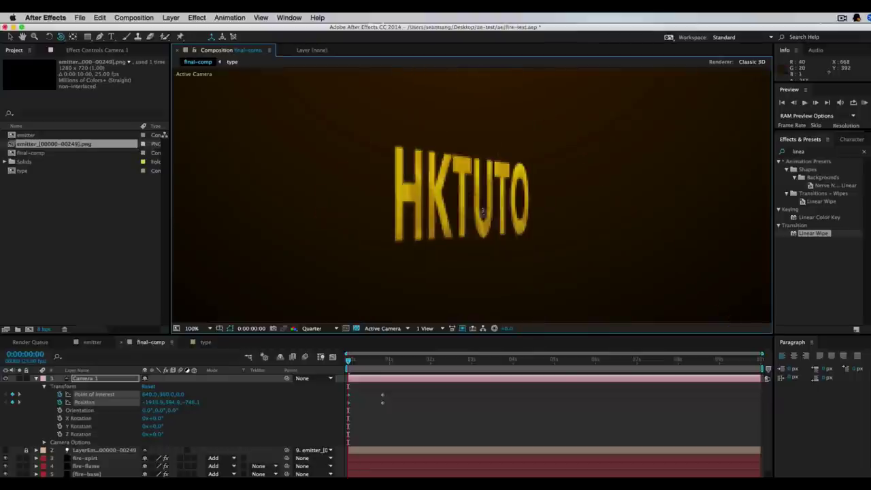
{"action": "left_click", "coordinate": [366, 362]}
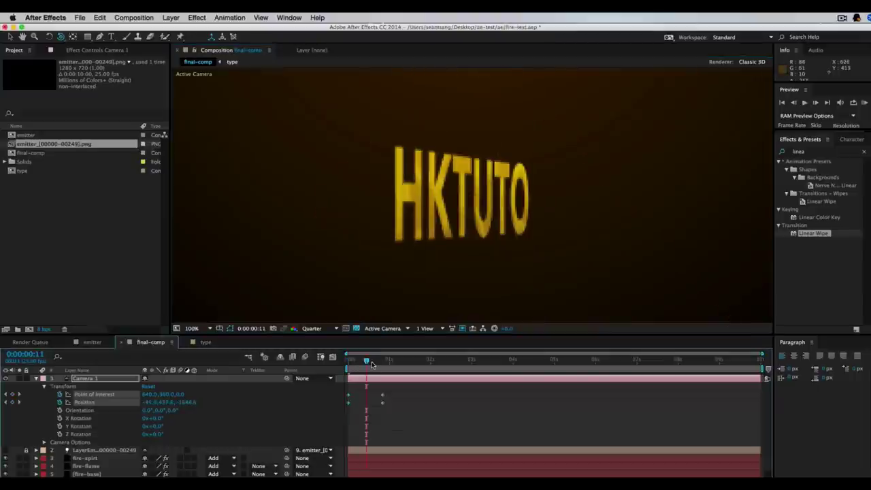
{"action": "left_click", "coordinate": [382, 366]}
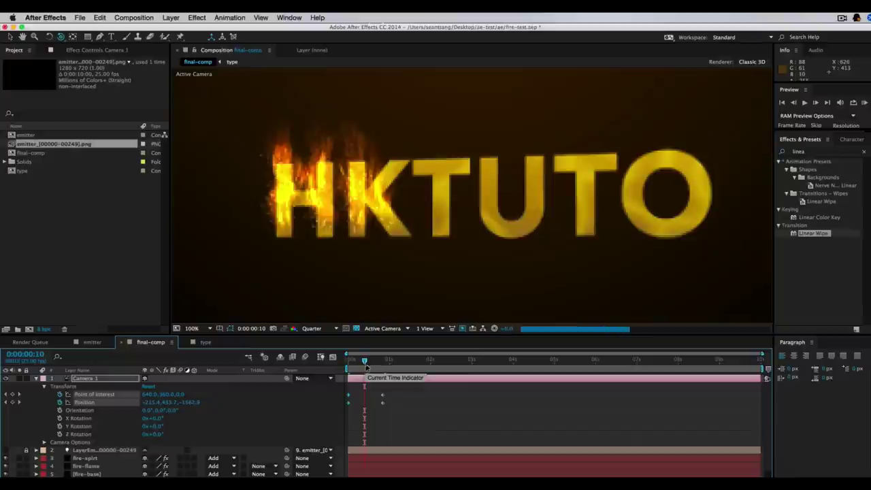
- Dolly Camera 1 back at 0:00:00:10 to keyframe its position with the whole text framed, and scrub to 0:00:00:22 to check
{"action": "left_click", "coordinate": [74, 38]}
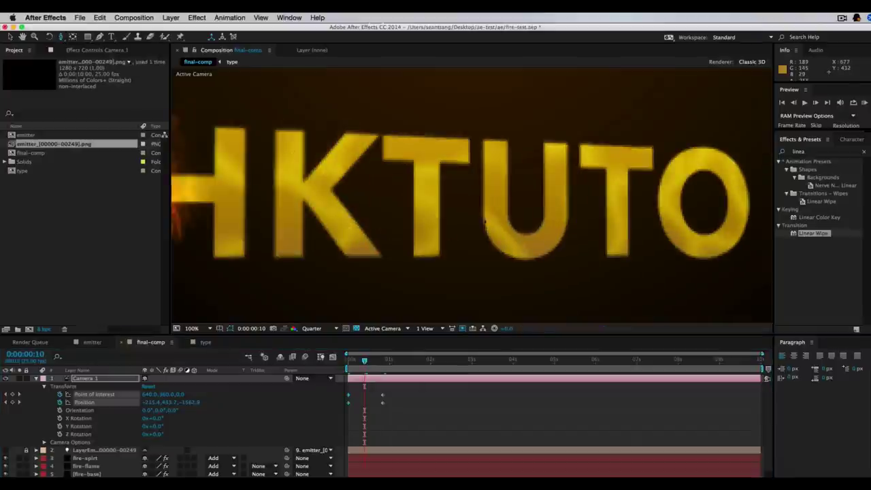
{"action": "left_click_drag", "start_coordinate": [476, 210], "coordinate": [475, 230]}
{"action": "left_click_drag", "start_coordinate": [474, 268], "coordinate": [466, 215]}
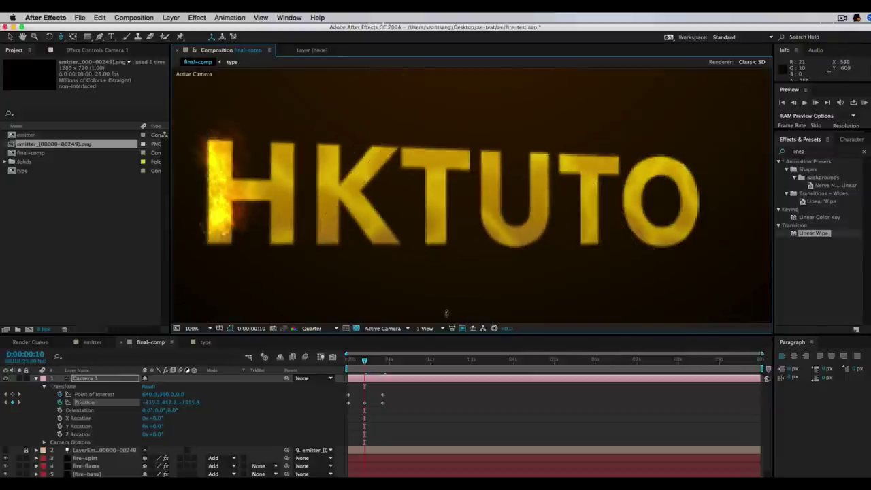
{"action": "left_click", "coordinate": [210, 328]}
{"action": "left_click", "coordinate": [209, 338]}
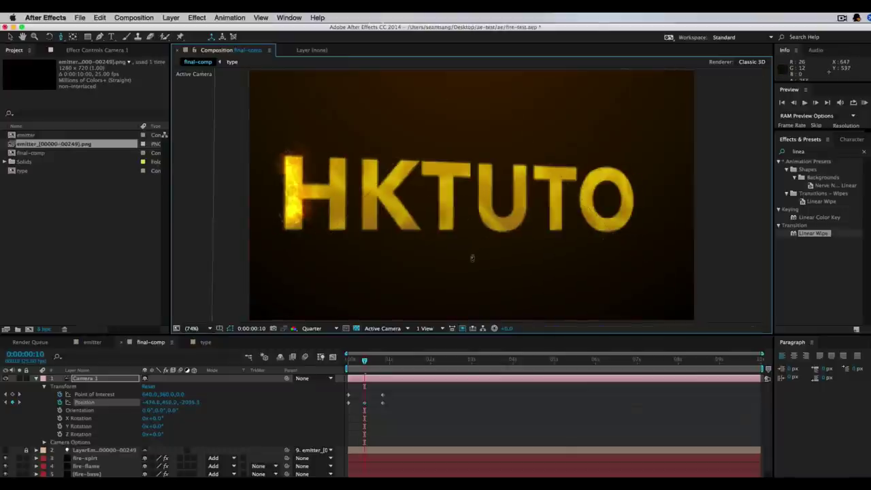
{"action": "left_click_drag", "start_coordinate": [472, 263], "coordinate": [463, 270]}
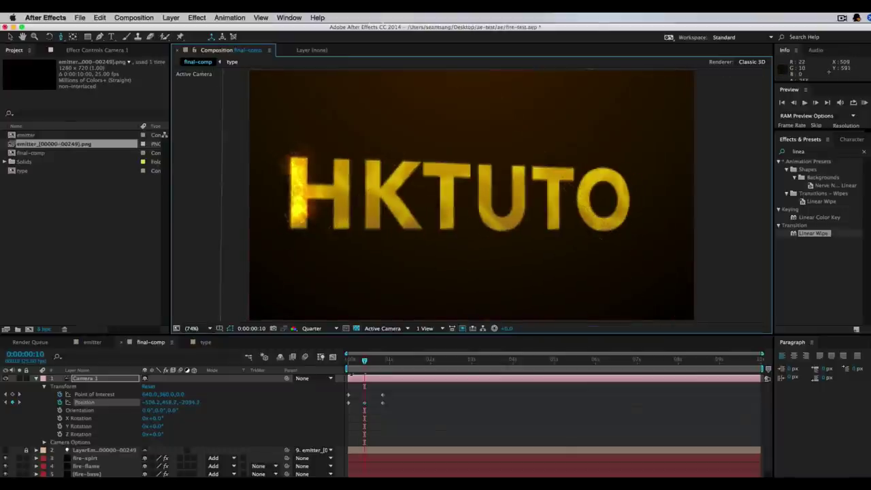
{"action": "left_click_drag", "start_coordinate": [365, 360], "coordinate": [384, 365]}
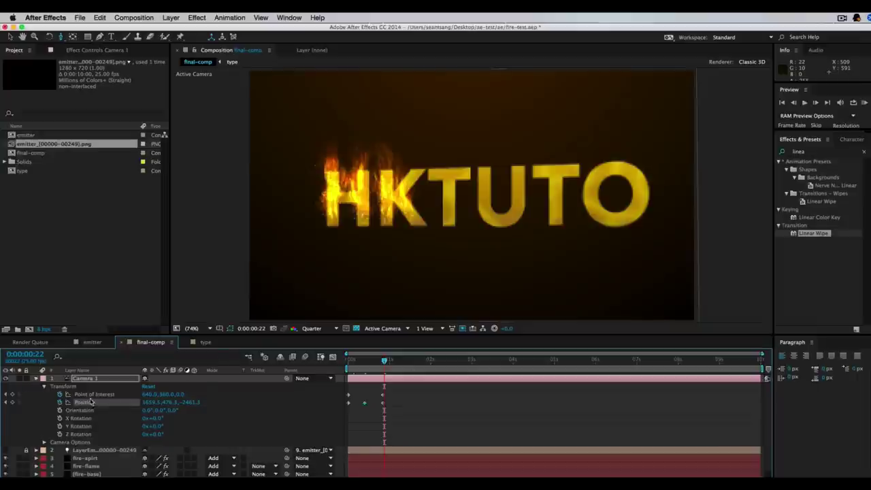
- Collapse Camera 1's properties and inspect the 3D type layer at 100% magnification
{"action": "key", "text": "super+grave"}
{"action": "left_click", "coordinate": [238, 463]}
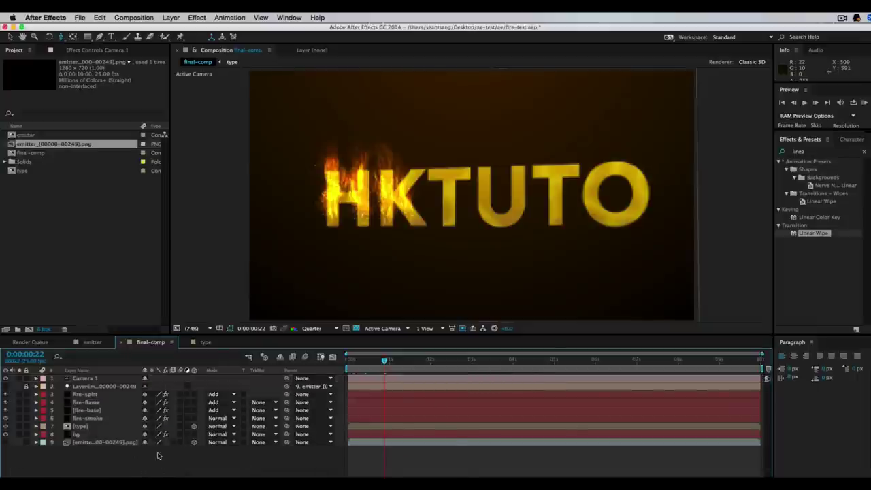
{"action": "left_click", "coordinate": [82, 427]}
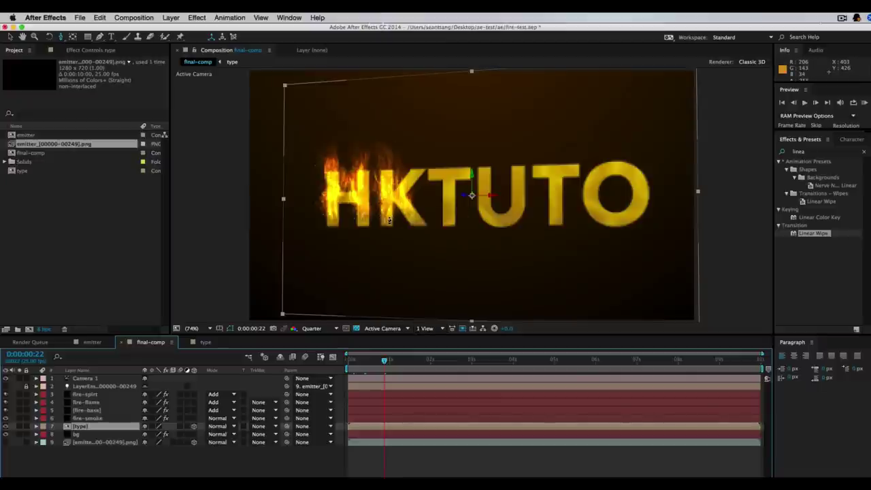
{"action": "key", "text": "period"}
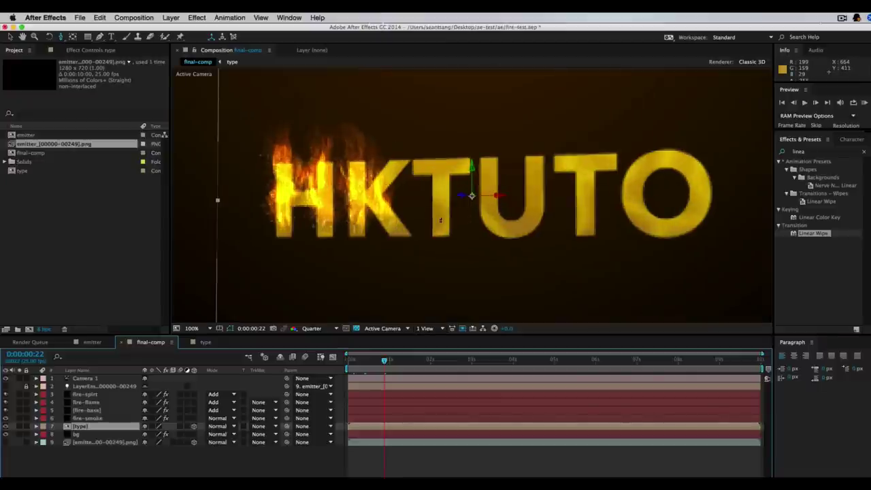
- Create an adjustment layer in final-comp and place it directly above the type layer
{"action": "left_click", "coordinate": [105, 469]}
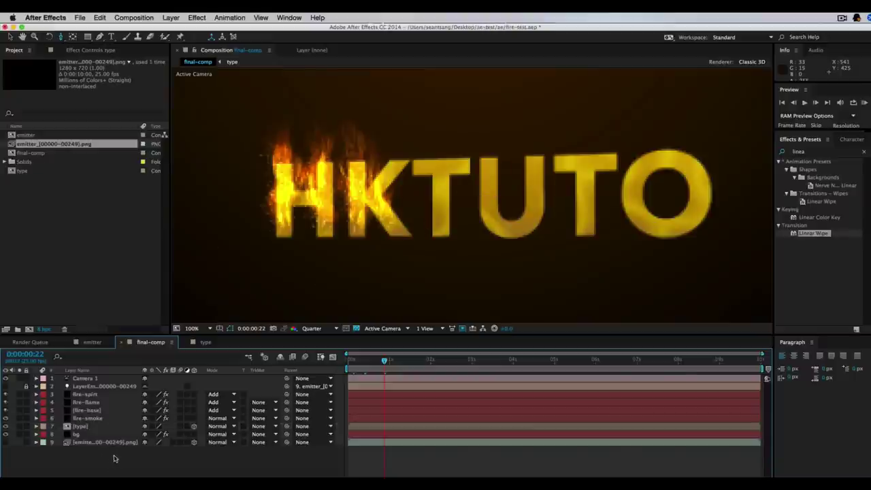
{"action": "right_click", "coordinate": [91, 457]}
{"action": "mouse_move", "coordinate": [136, 462]}
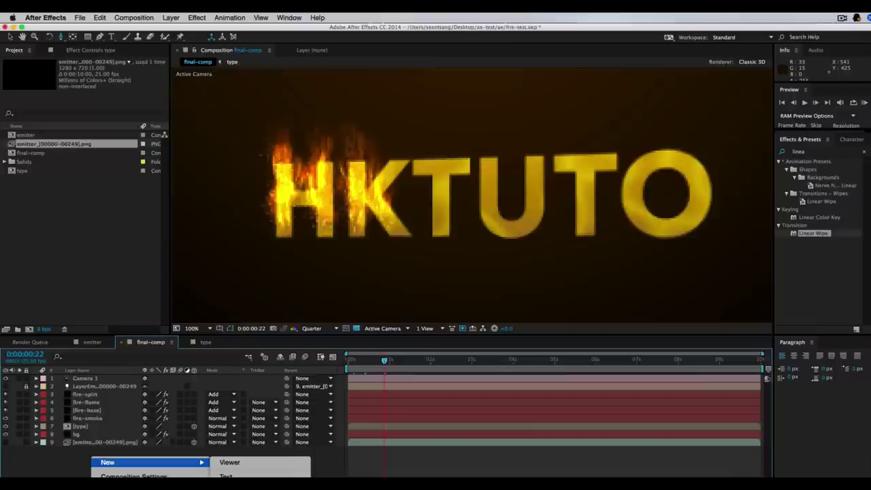
{"action": "key", "text": "super+alt+y"}
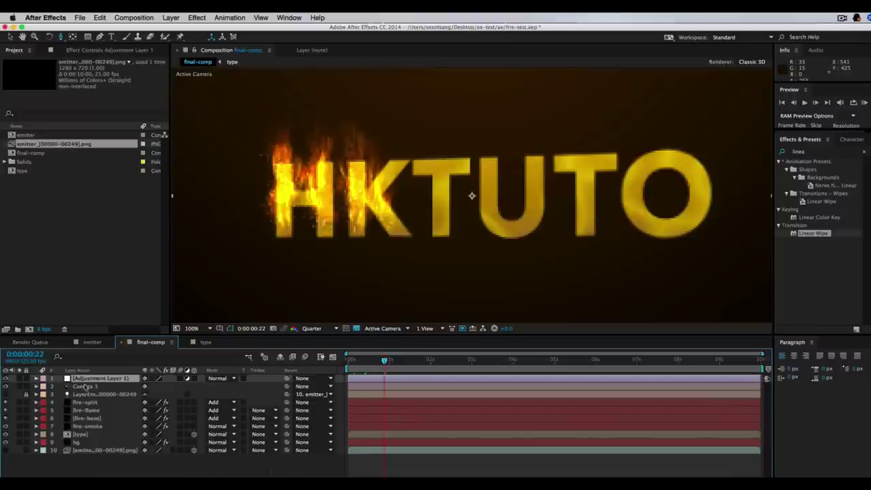
{"action": "left_click_drag", "start_coordinate": [107, 379], "coordinate": [82, 427]}
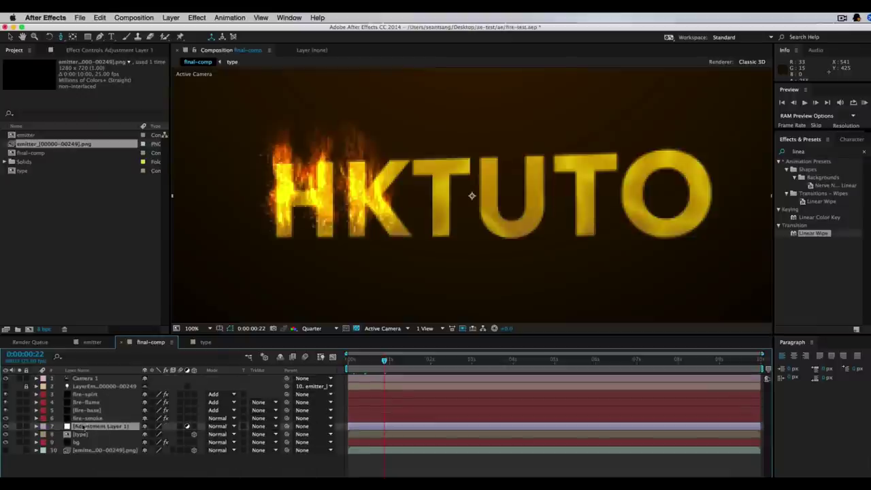
- Duplicate the type layer above Adjustment Layer 1 and use the copy as the adjustment layer's alpha matte
{"action": "left_click", "coordinate": [82, 435]}
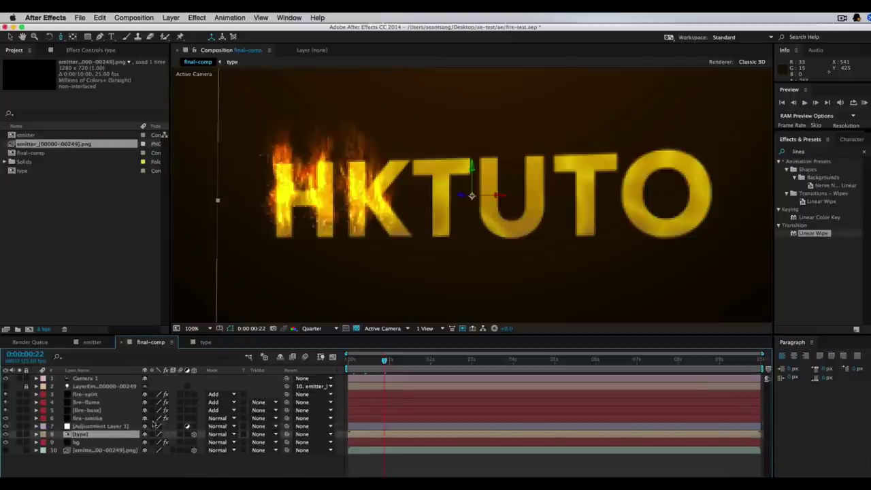
{"action": "key", "text": "ctrl+d"}
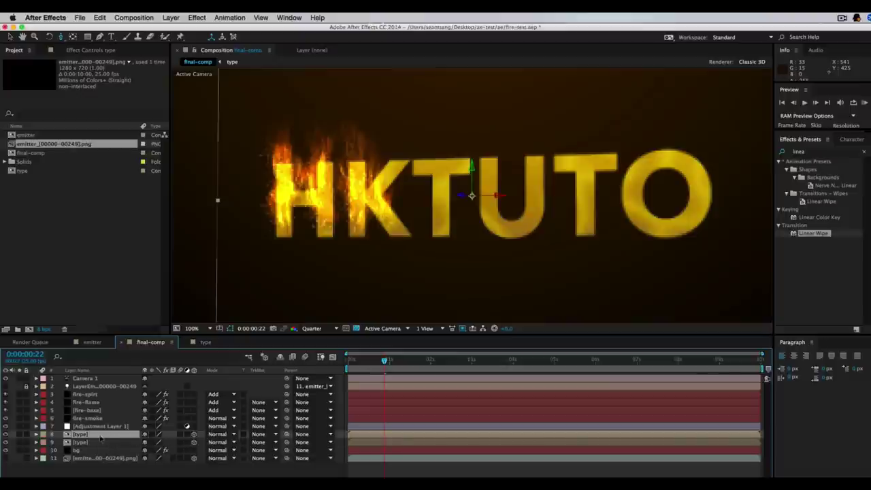
{"action": "left_click_drag", "start_coordinate": [99, 436], "coordinate": [103, 426]}
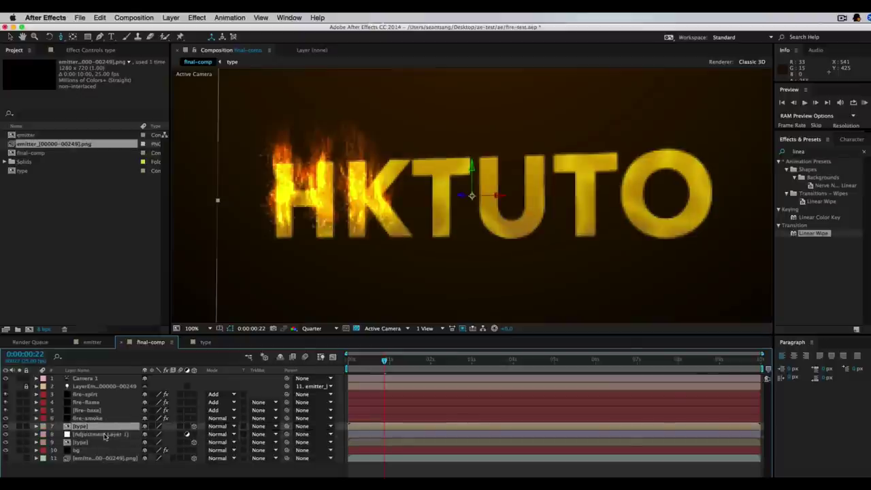
{"action": "left_click", "coordinate": [95, 436]}
{"action": "left_click", "coordinate": [224, 435]}
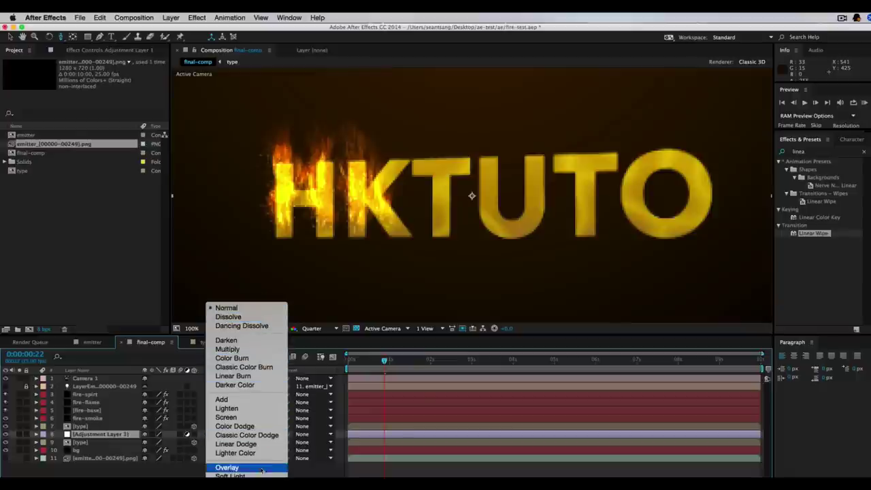
{"action": "left_click", "coordinate": [262, 434]}
{"action": "left_click", "coordinate": [262, 434]}
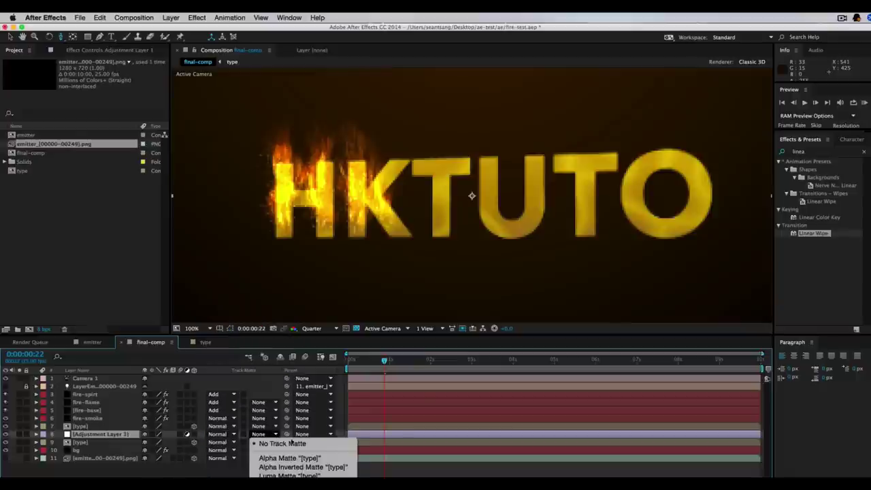
{"action": "left_click", "coordinate": [320, 458]}
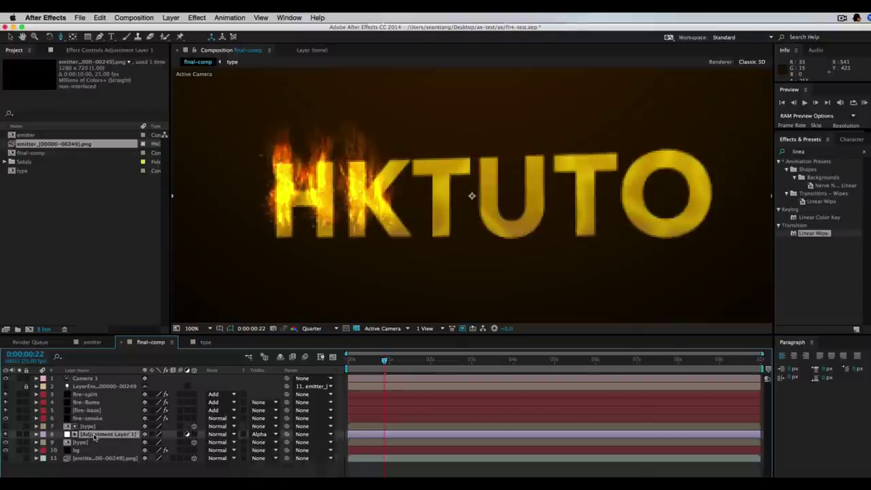
- Search the effects for wave, apply Wave Warp to Adjustment Layer 1, and preview at Full resolution
{"action": "left_click", "coordinate": [821, 154]}
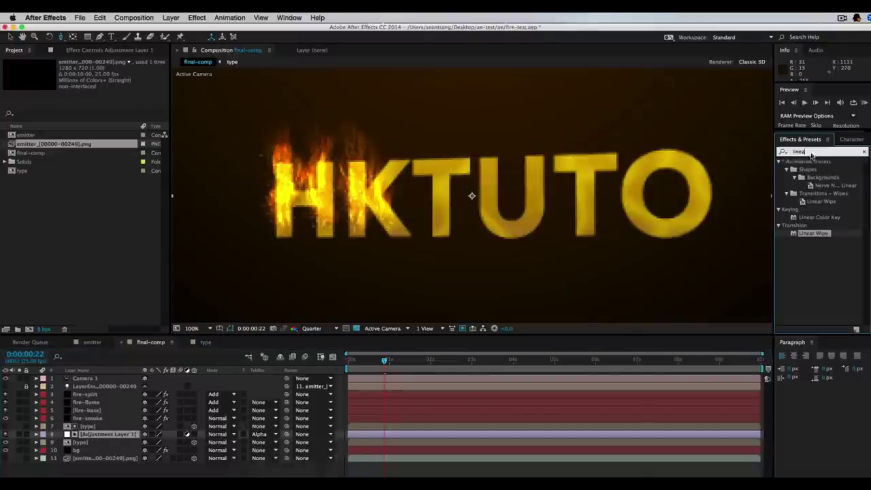
{"action": "type", "text": "w"}
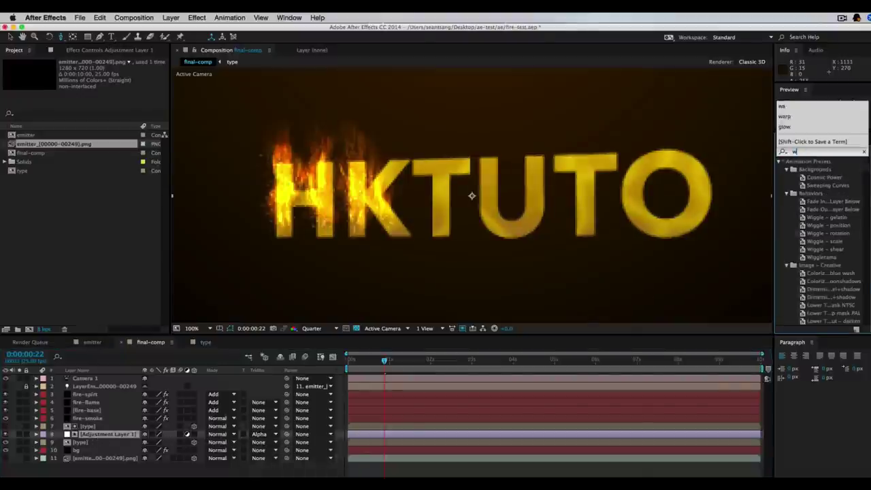
{"action": "type", "text": "arp"}
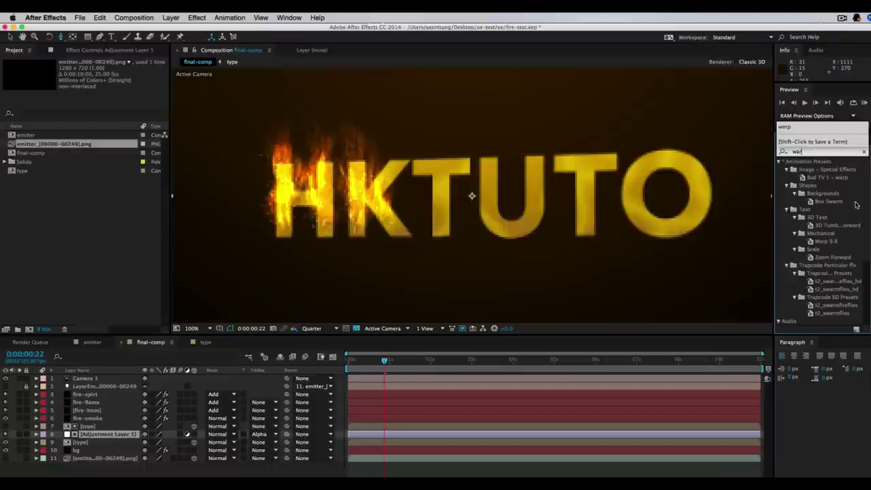
{"action": "left_click", "coordinate": [810, 151]}
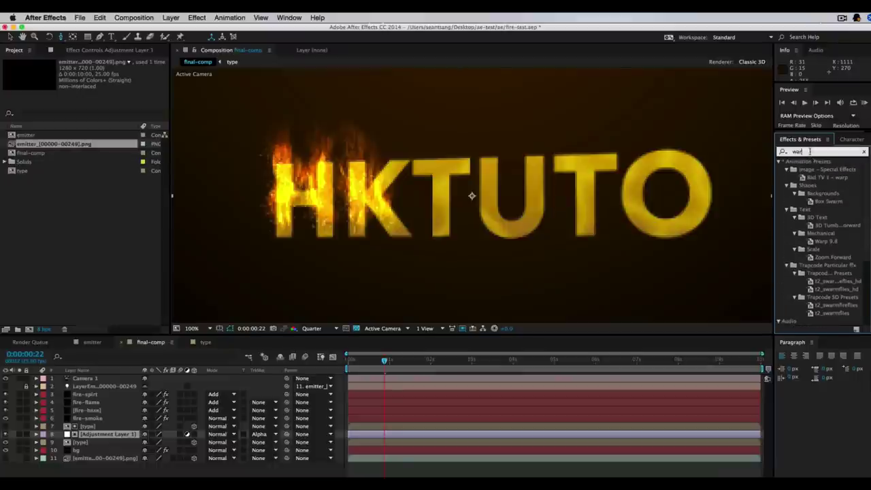
{"action": "key", "text": "BackSpace"}
{"action": "type", "text": "ve"}
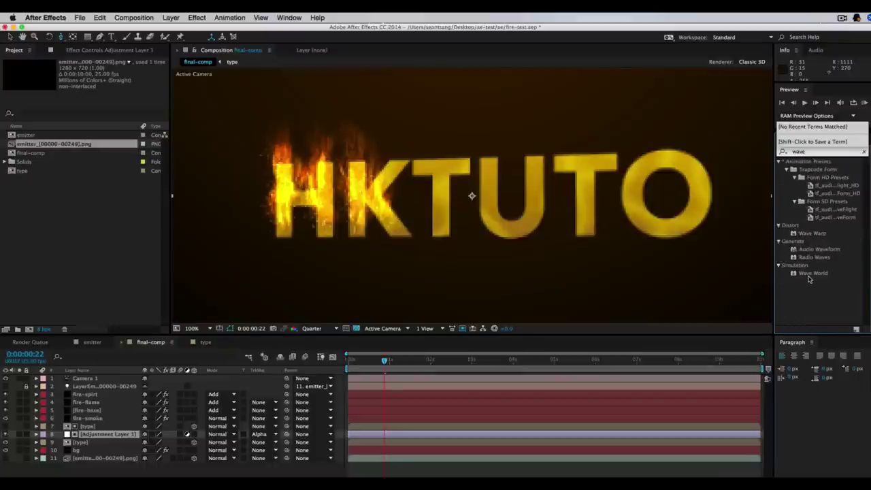
{"action": "mouse_move", "coordinate": [813, 236]}
{"action": "left_mouse_down"}
{"action": "mouse_move", "coordinate": [476, 272]}
{"action": "mouse_move", "coordinate": [136, 440]}
{"action": "mouse_move", "coordinate": [104, 436]}
{"action": "left_mouse_up"}
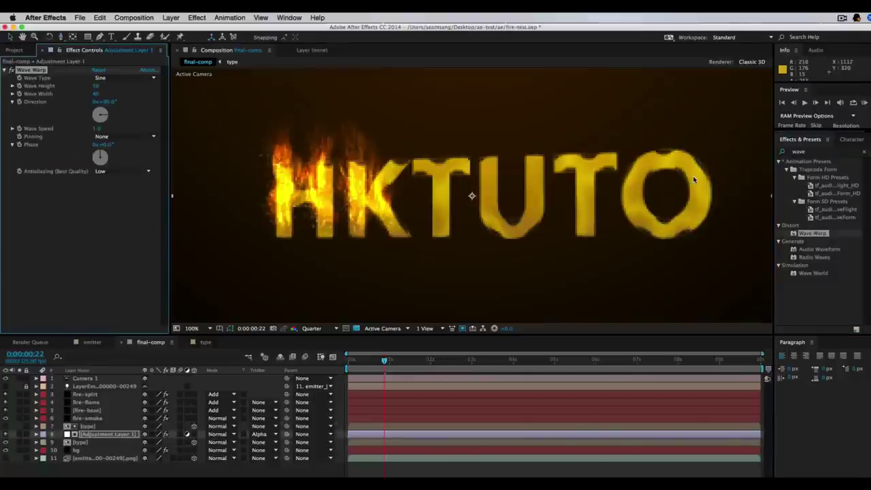
{"action": "left_click", "coordinate": [314, 329]}
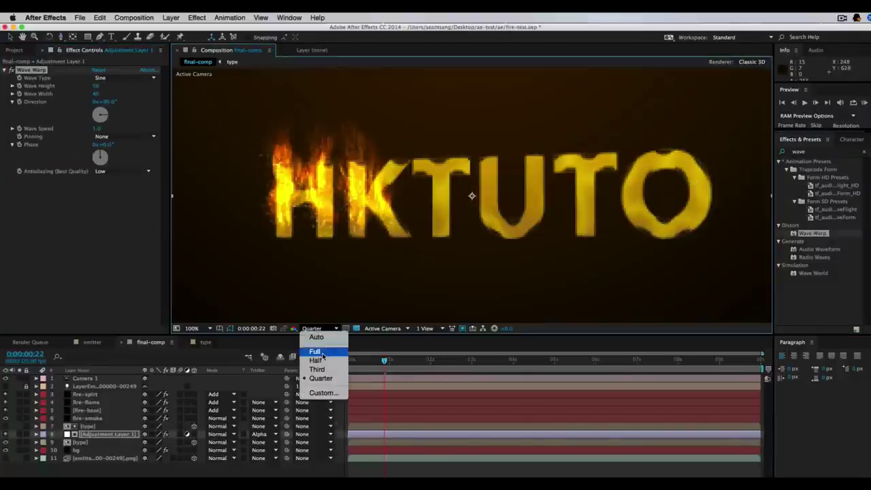
{"action": "left_click", "coordinate": [315, 352]}
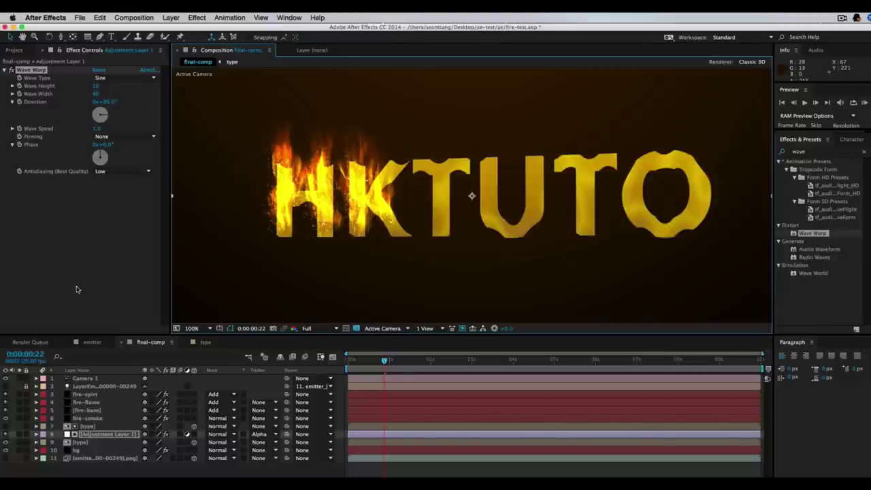
- Remove the track matte from Adjustment Layer 1 and delete the duplicate type layer above it
{"action": "left_click", "coordinate": [267, 434]}
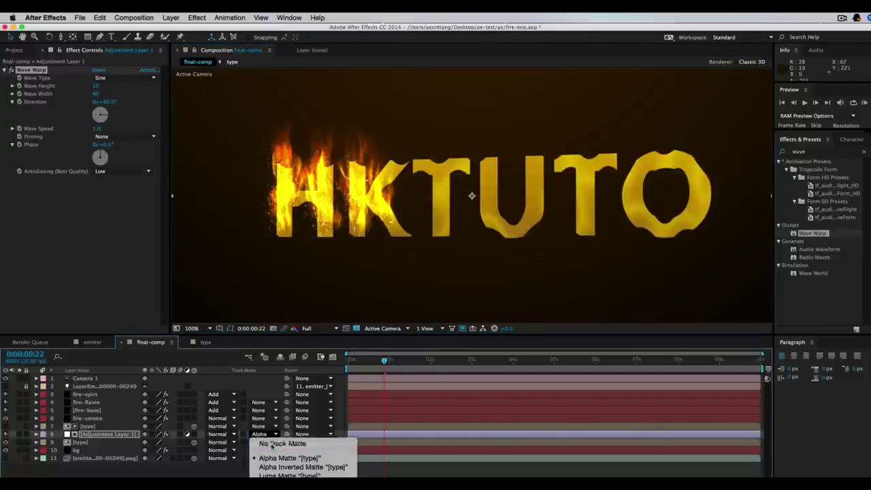
{"action": "left_click", "coordinate": [269, 443]}
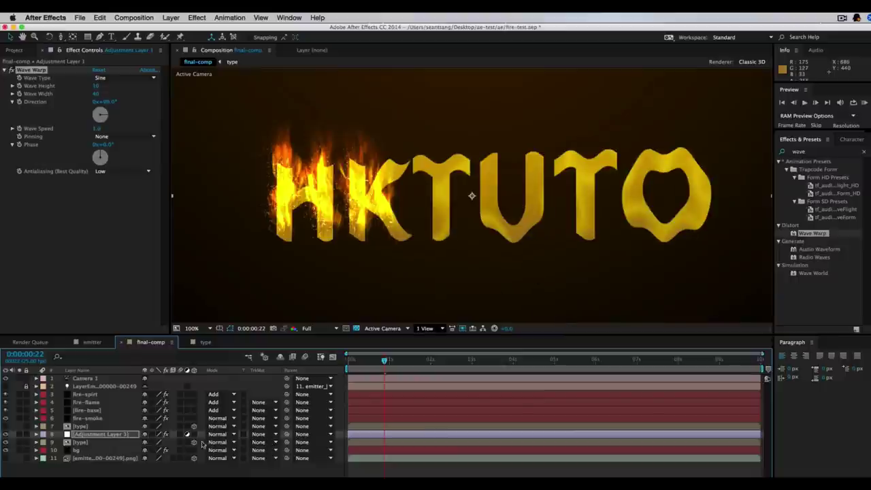
{"action": "left_click", "coordinate": [81, 426]}
{"action": "key", "text": "Delete"}
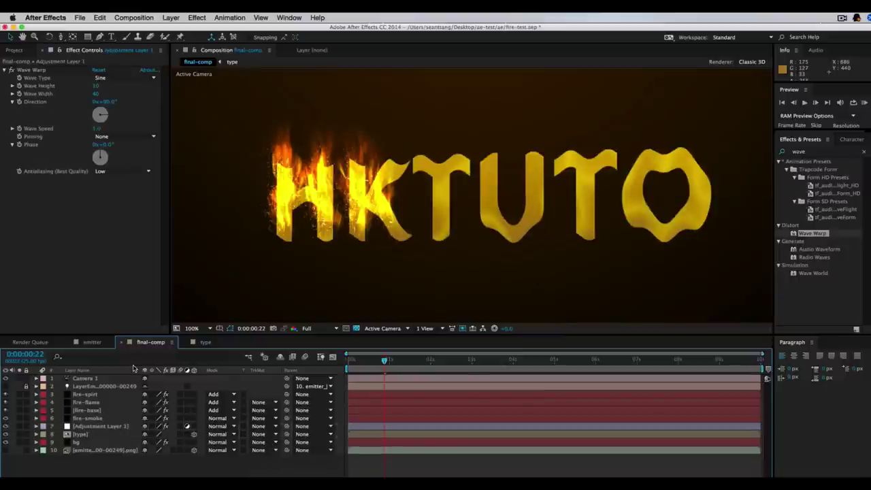
- Lower the preview resolution to Quarter and hide the four fire layers, scrubbing to 0:00:01:15 to check the warped text
{"action": "left_click", "coordinate": [102, 427]}
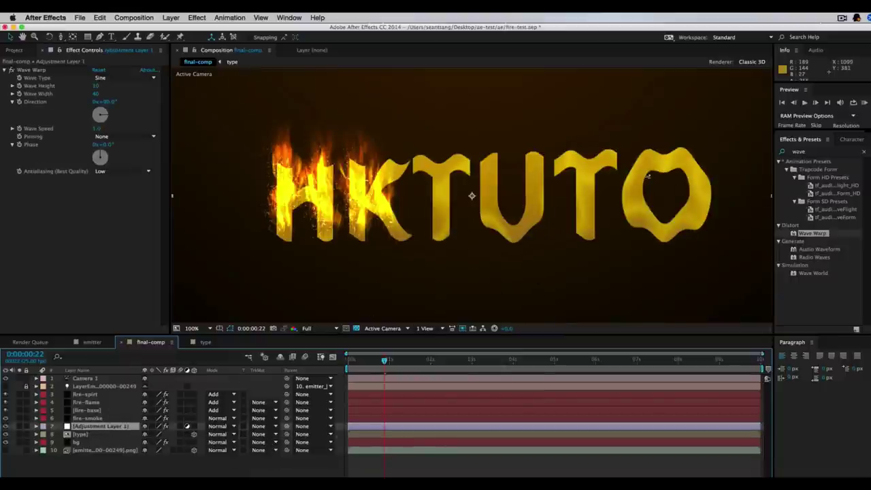
{"action": "left_click_drag", "start_coordinate": [388, 362], "coordinate": [438, 361]}
{"action": "left_click", "coordinate": [311, 326]}
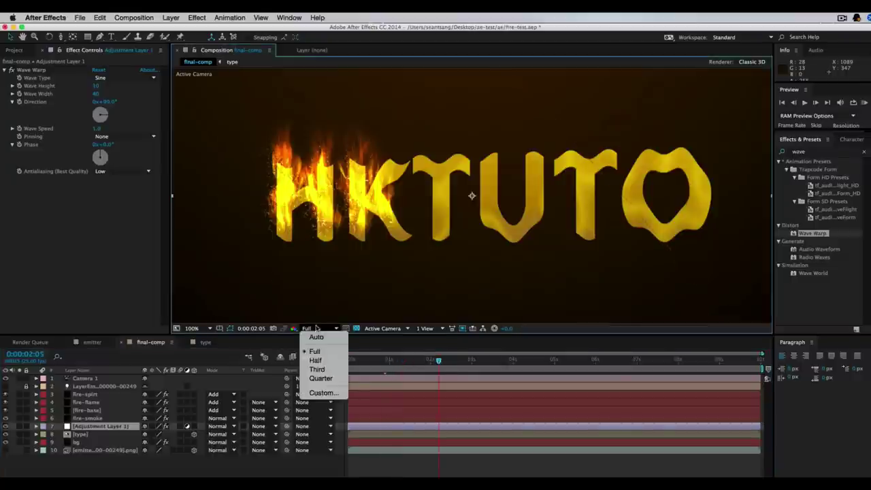
{"action": "key", "text": "Escape"}
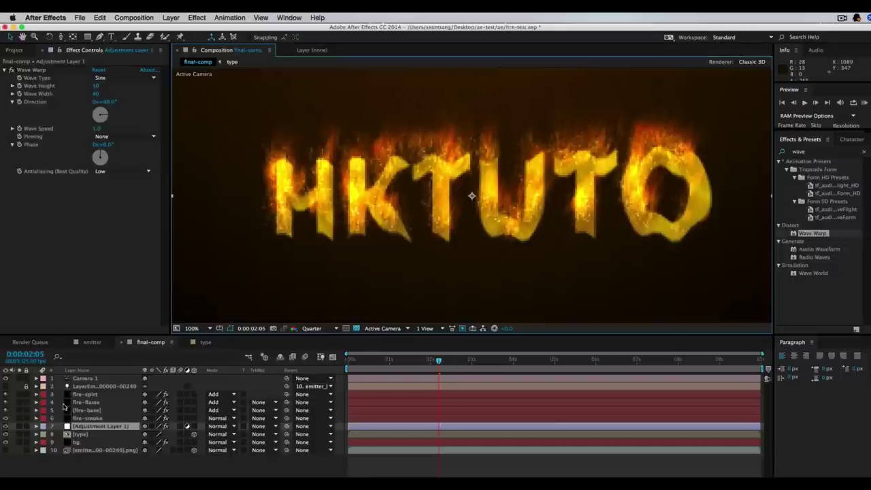
{"action": "left_click_drag", "start_coordinate": [7, 420], "coordinate": [7, 394]}
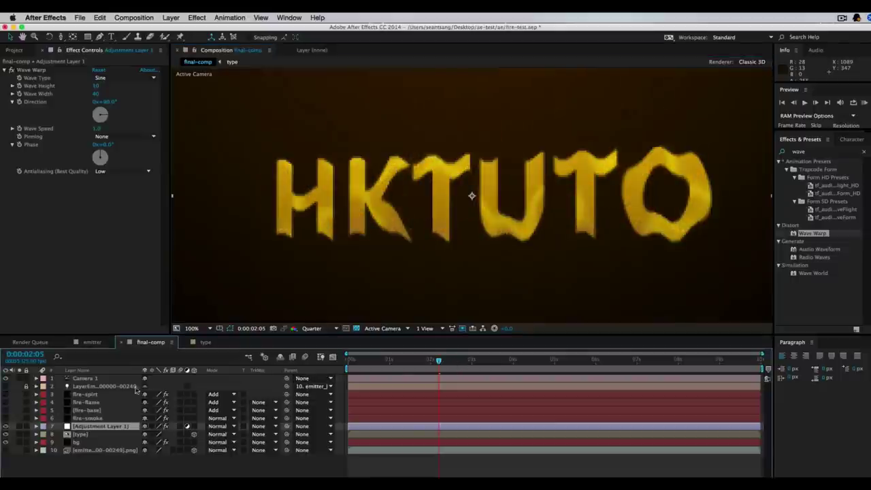
{"action": "left_click_drag", "start_coordinate": [447, 362], "coordinate": [414, 362]}
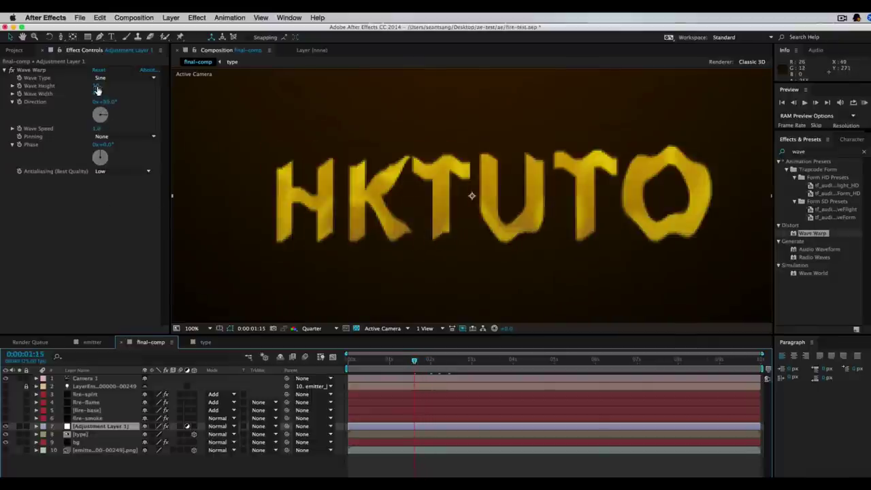
- Lower the Wave Warp height, set Wave Width to 20 and Pinning to All Edges, and scrub to 0:00:02:03
{"action": "left_click_drag", "start_coordinate": [97, 99], "coordinate": [85, 86]}
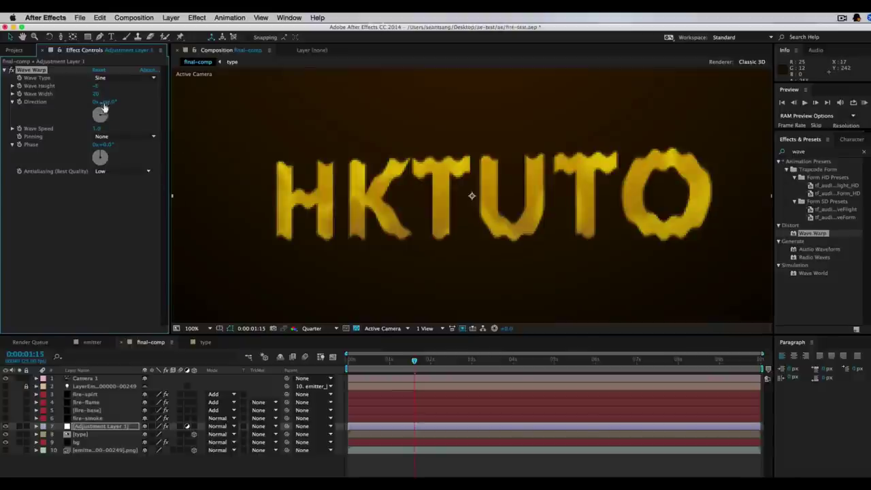
{"action": "left_click", "coordinate": [126, 136]}
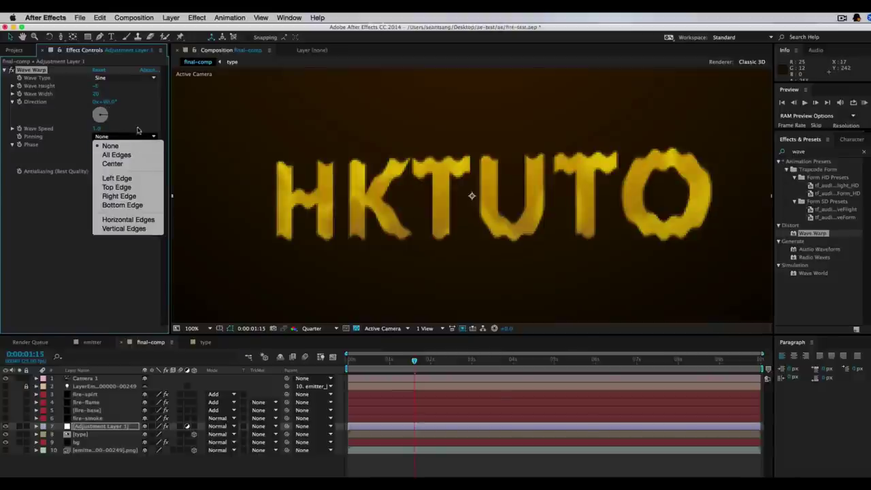
{"action": "left_click", "coordinate": [122, 156]}
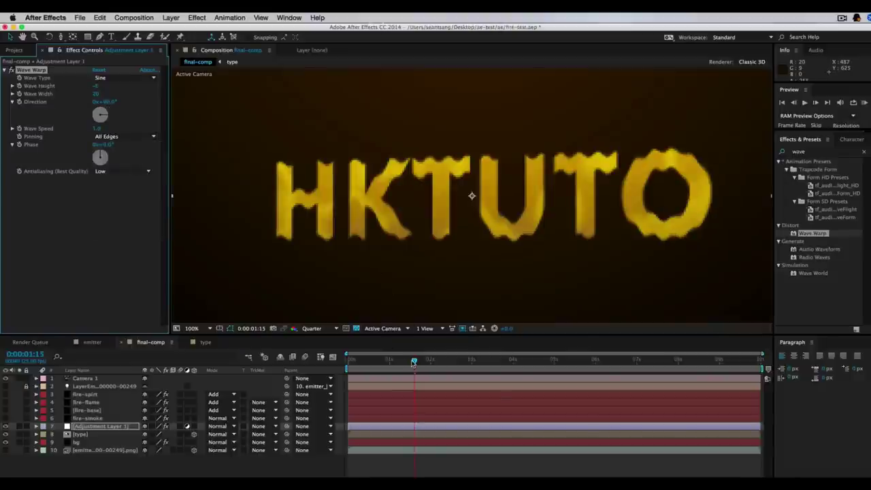
{"action": "left_click_drag", "start_coordinate": [413, 362], "coordinate": [435, 367]}
- Try the Sawtooth wave type, switch Wave Warp to Noise, and scrub back to 0:00:01:15 to check it
{"action": "left_click", "coordinate": [112, 77]}
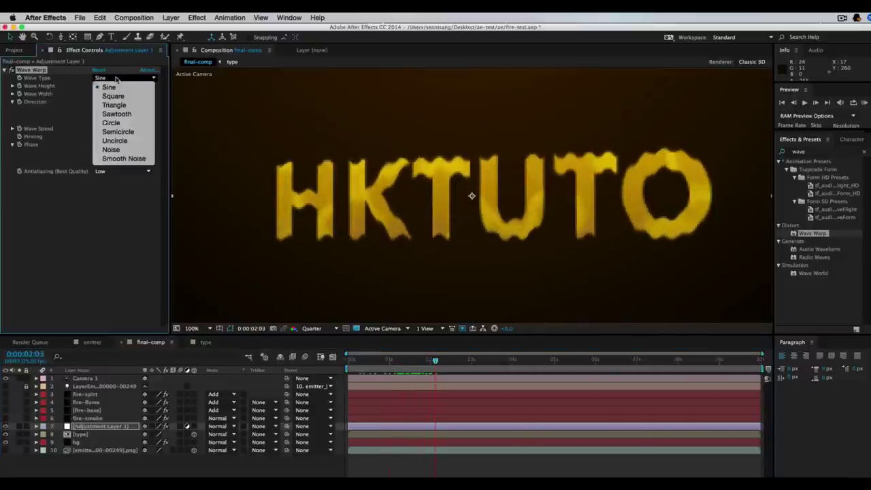
{"action": "left_click", "coordinate": [130, 114]}
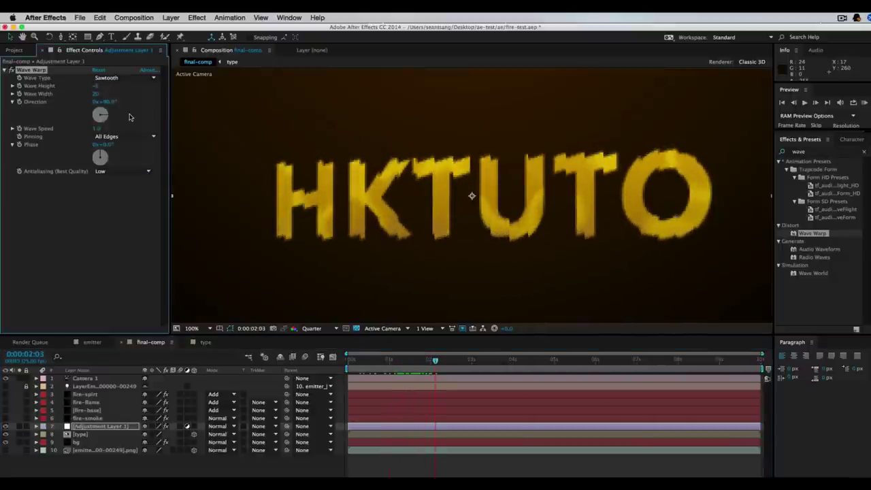
{"action": "left_click", "coordinate": [130, 78]}
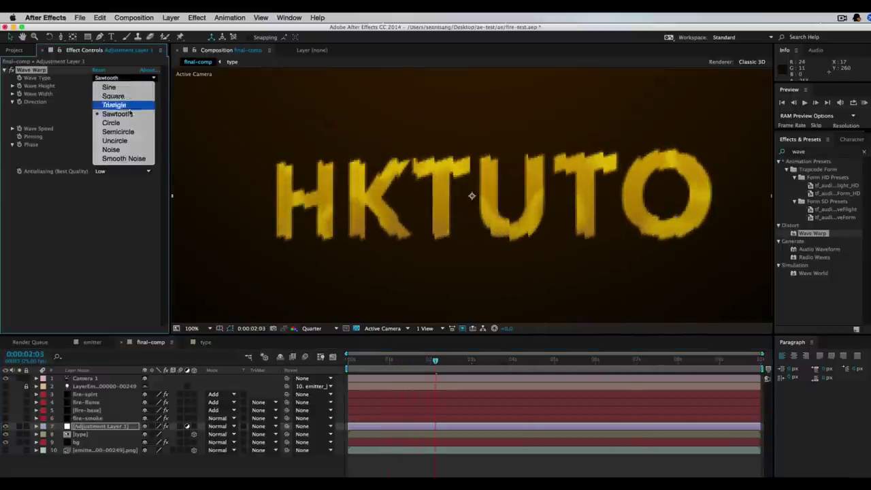
{"action": "left_click", "coordinate": [139, 152]}
{"action": "left_click_drag", "start_coordinate": [436, 360], "coordinate": [414, 361]}
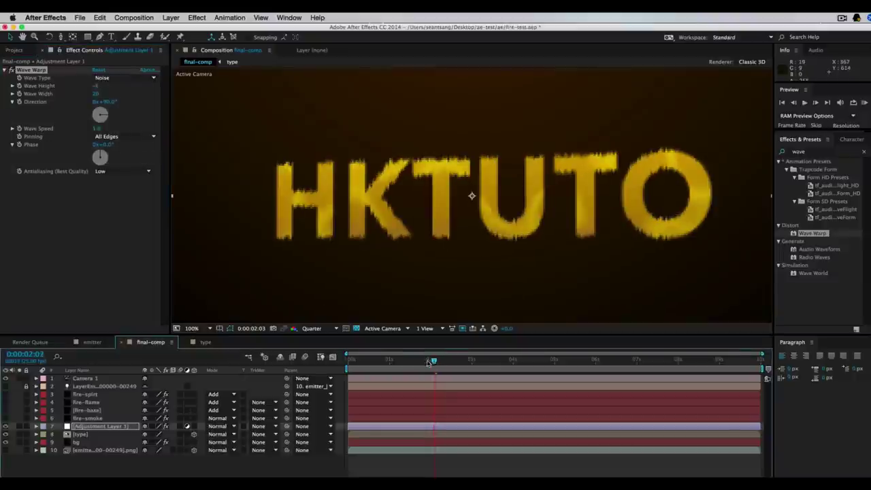
- Set the preview resolution to Full and try the Circle and Semicircle wave types before switching Wave Warp to Smooth Noise
{"action": "left_click", "coordinate": [312, 328]}
{"action": "left_click", "coordinate": [315, 351]}
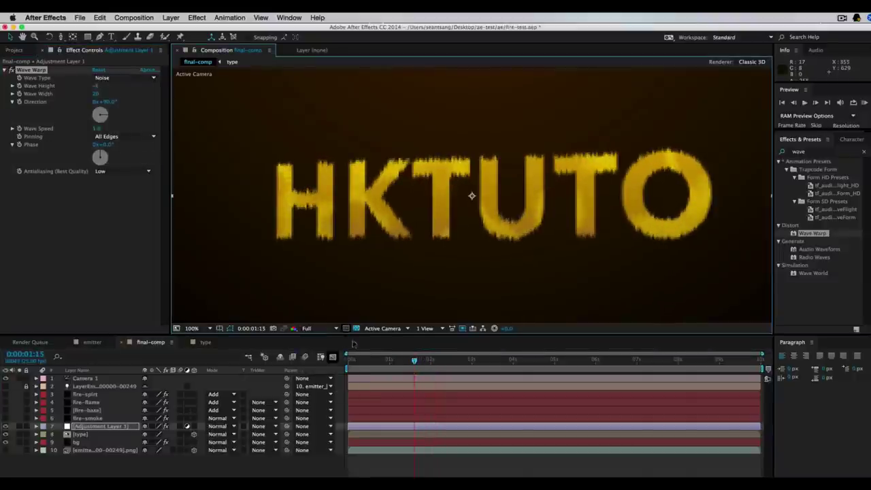
{"action": "left_click", "coordinate": [126, 78]}
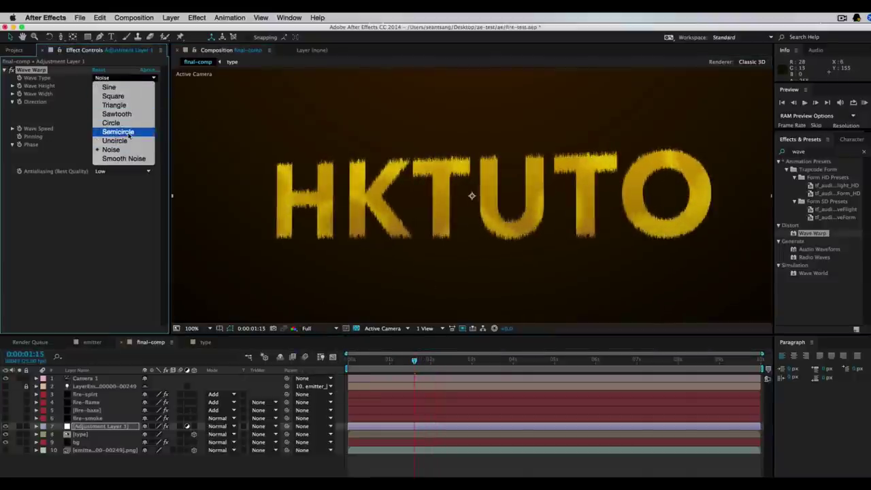
{"action": "left_click", "coordinate": [126, 123]}
{"action": "left_click", "coordinate": [126, 78]}
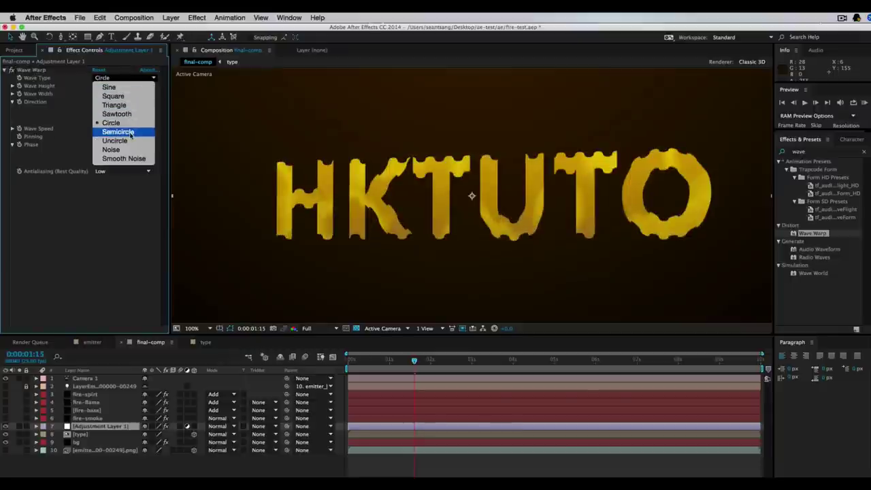
{"action": "left_click", "coordinate": [128, 131]}
{"action": "left_click", "coordinate": [126, 77]}
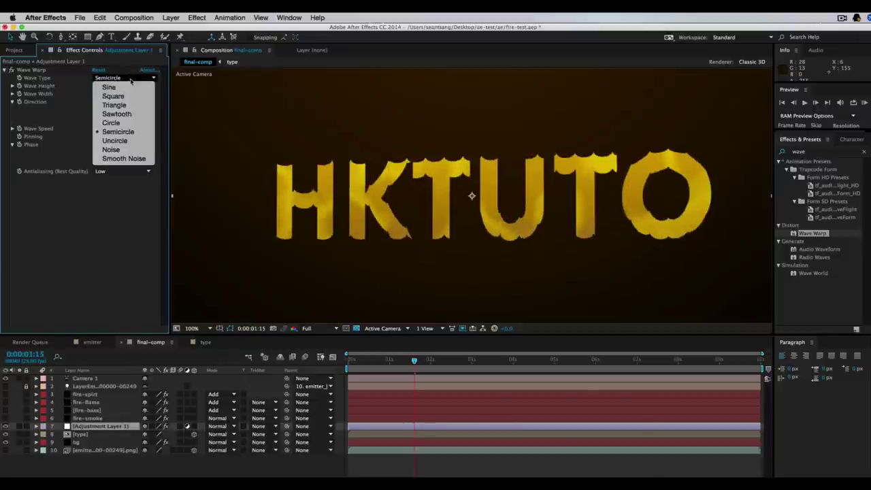
{"action": "left_click", "coordinate": [131, 158]}
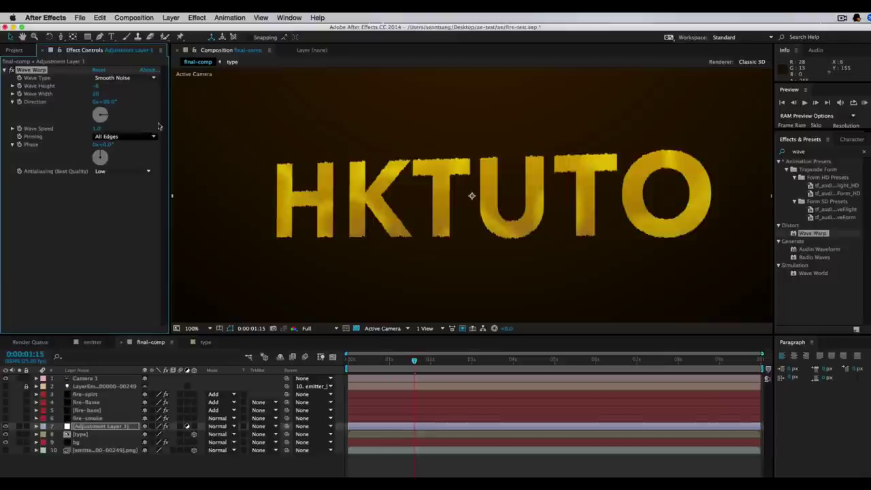
- Set the Wave Height to 10 and Wave Width to 109, then scrub back to 0:00:00:16 to check the distortion
{"action": "mouse_move", "coordinate": [108, 94]}
{"action": "left_mouse_down"}
{"action": "mouse_move", "coordinate": [101, 86]}
{"action": "mouse_move", "coordinate": [163, 92]}
{"action": "mouse_move", "coordinate": [107, 87]}
{"action": "mouse_move", "coordinate": [118, 99]}
{"action": "left_mouse_up"}
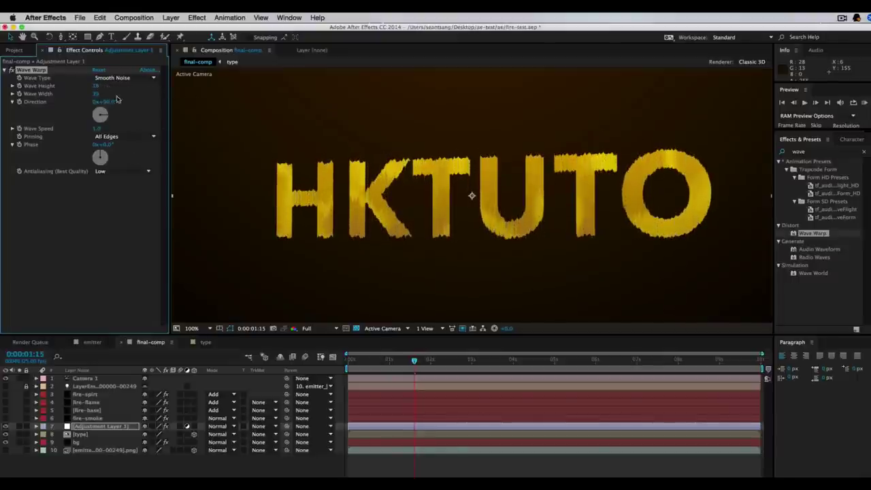
{"action": "left_click_drag", "start_coordinate": [226, 98], "coordinate": [585, 273]}
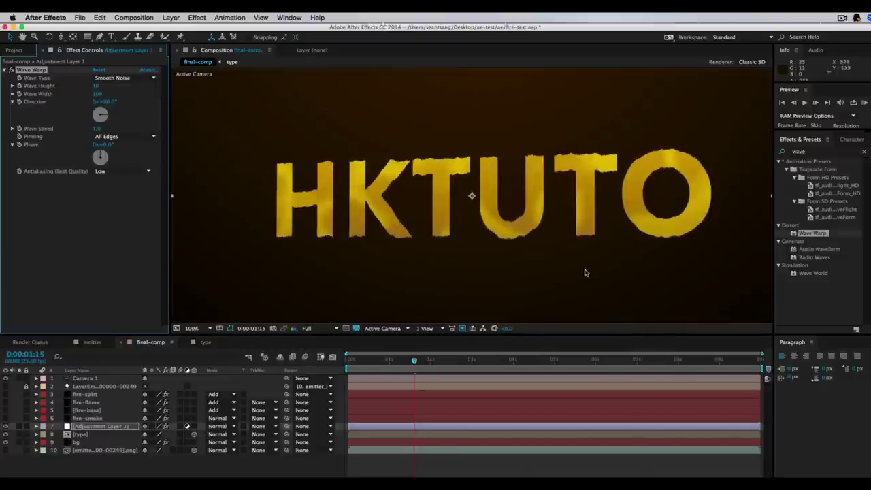
{"action": "left_click_drag", "start_coordinate": [417, 366], "coordinate": [315, 364]}
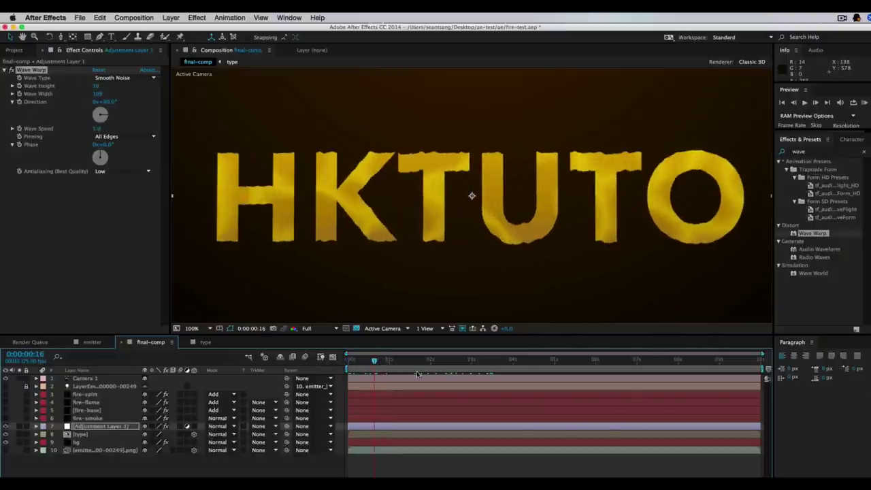
- Keyframe Wave Height and Wave Width at 0:00:00:16, and set them to 0 and 1 at 0:00:00:00
{"action": "left_click", "coordinate": [21, 88]}
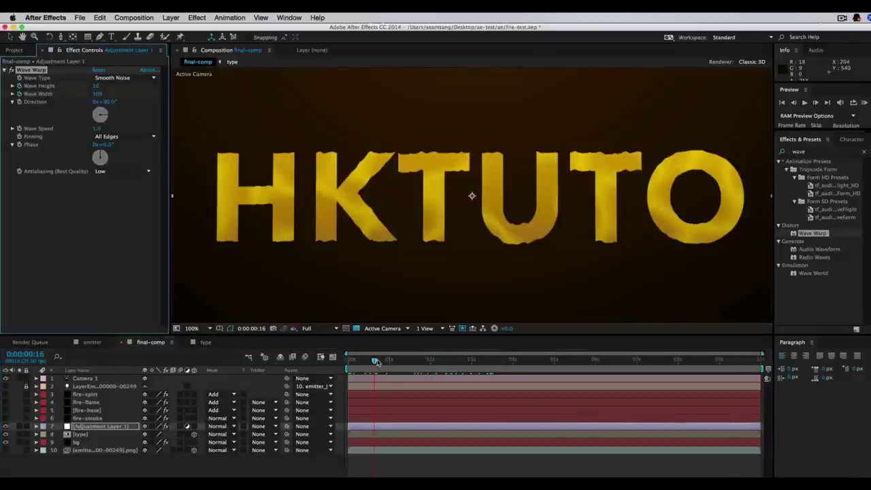
{"action": "left_click_drag", "start_coordinate": [377, 362], "coordinate": [313, 368]}
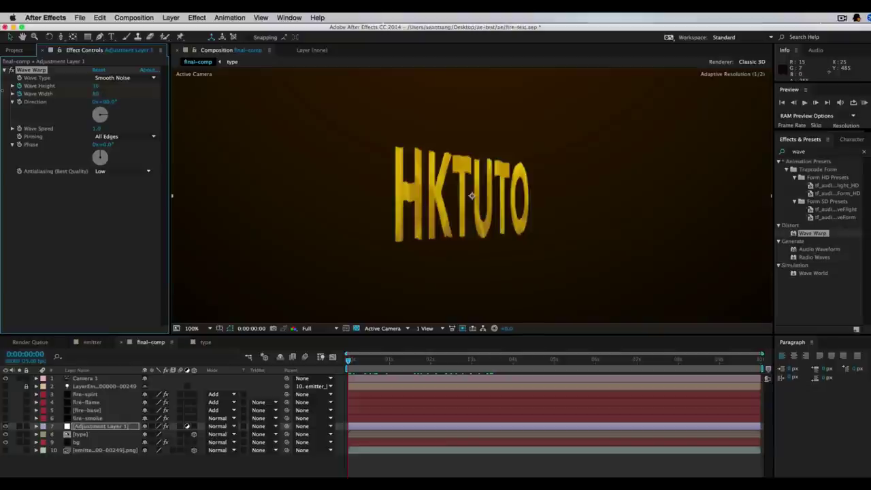
{"action": "left_click", "coordinate": [100, 94]}
{"action": "type", "text": "1"}
{"action": "key", "text": "Tab"}
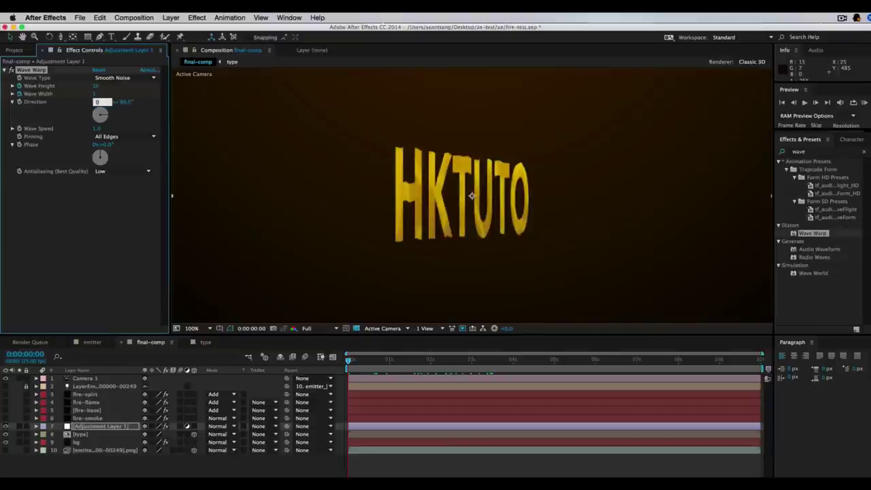
{"action": "key", "text": "shift+Tab"}
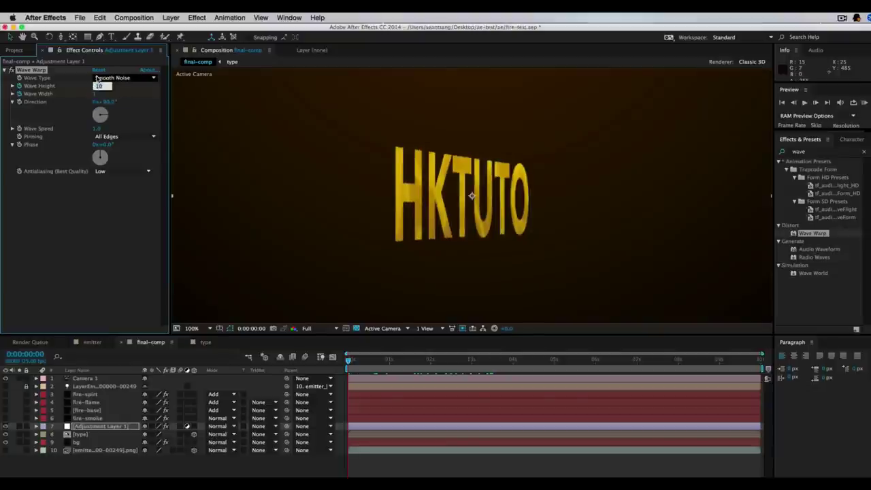
- Show the four fire layers again and scrub through 0:00:00:12 to 0:00:01:00 to check the animated warp with the fire
{"action": "left_click", "coordinate": [6, 413]}
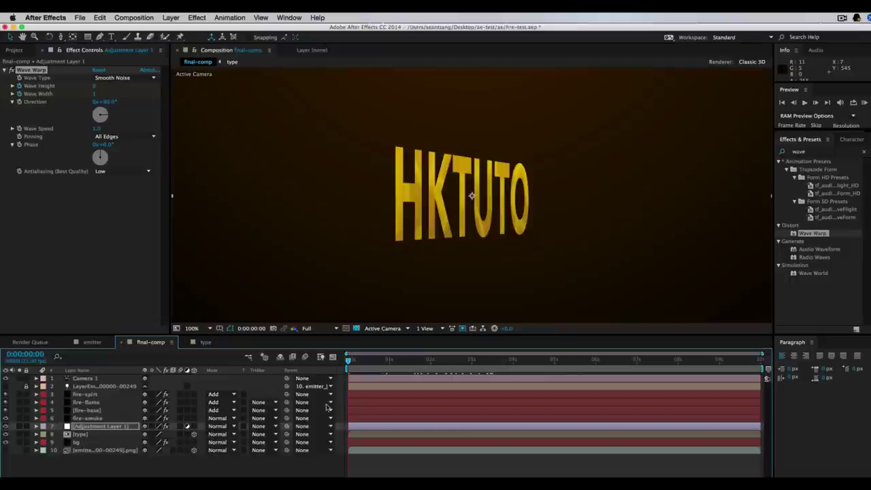
{"action": "left_click", "coordinate": [355, 363]}
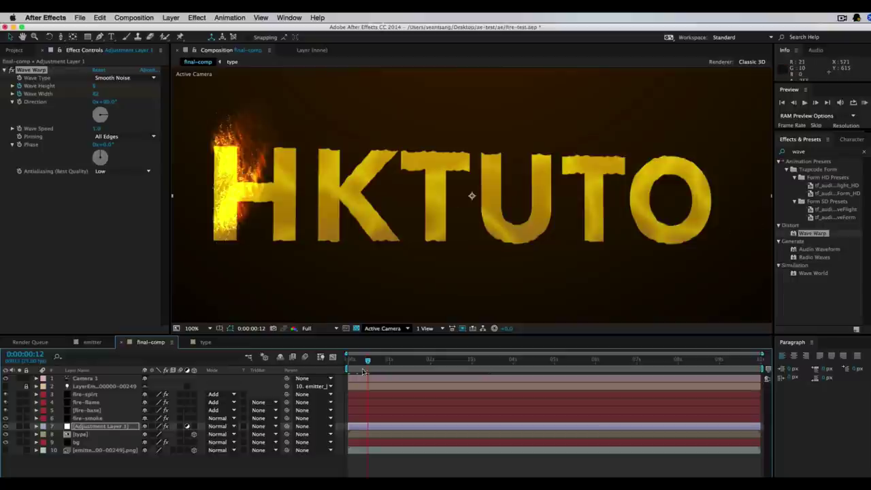
{"action": "left_click", "coordinate": [388, 366]}
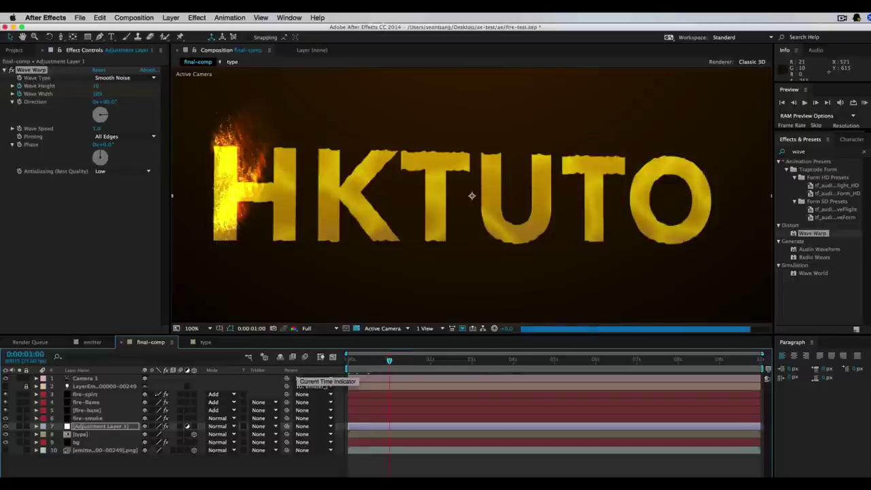
{"action": "left_click", "coordinate": [101, 469]}
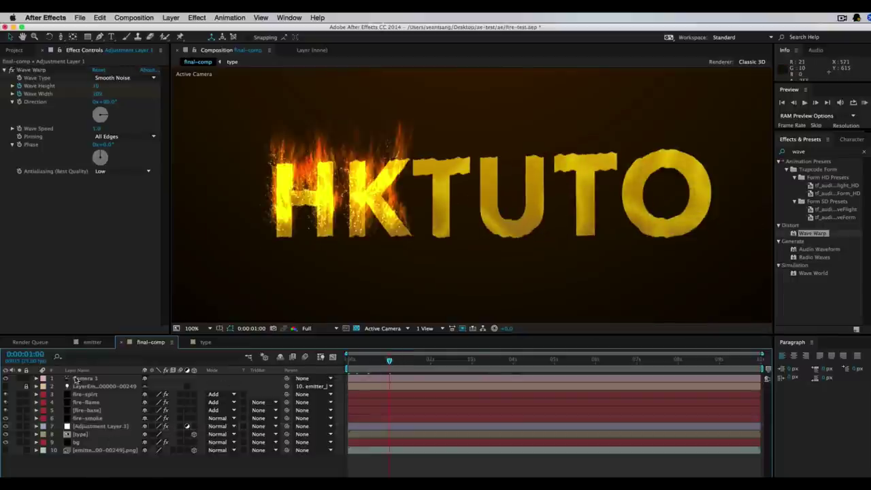
- Copy the Linear Wipe effect from White Solid 1 in the emitter comp onto Adjustment Layer 1 in final-comp
{"action": "left_click", "coordinate": [205, 342]}
{"action": "left_click", "coordinate": [93, 343]}
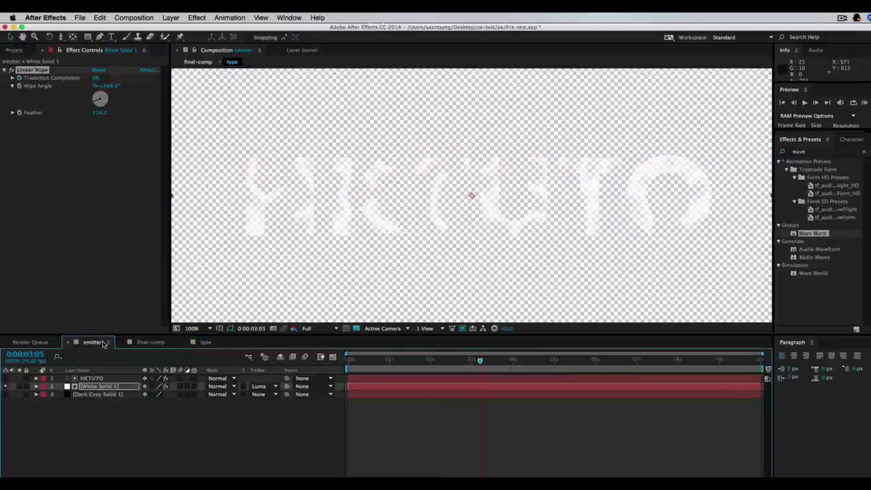
{"action": "left_click", "coordinate": [96, 386]}
{"action": "left_click", "coordinate": [38, 70]}
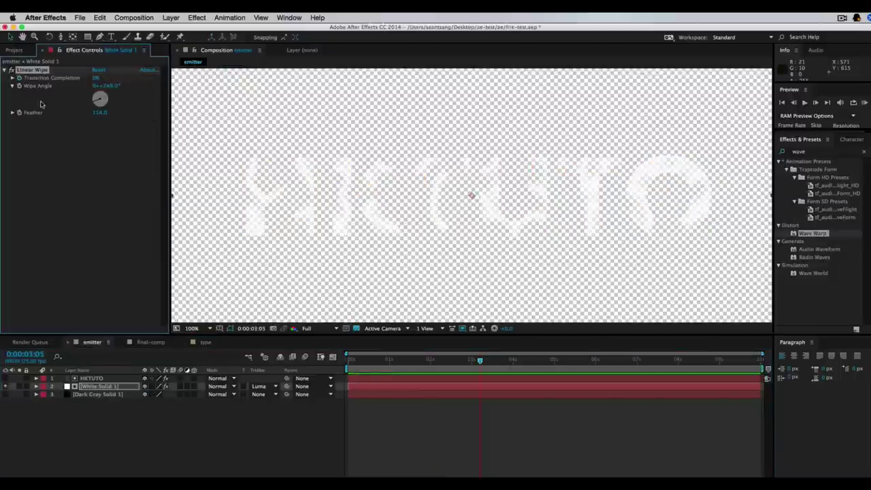
{"action": "left_click", "coordinate": [18, 52]}
{"action": "left_click", "coordinate": [25, 342]}
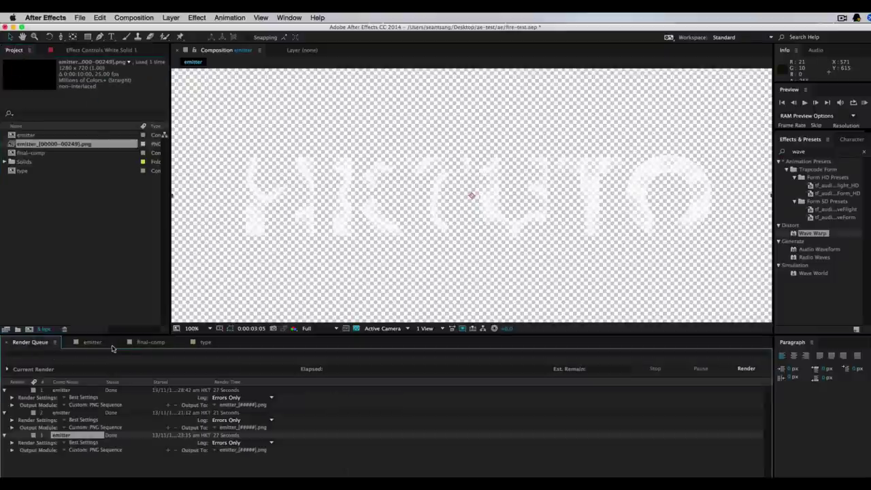
{"action": "left_click", "coordinate": [148, 342]}
{"action": "left_click", "coordinate": [109, 427]}
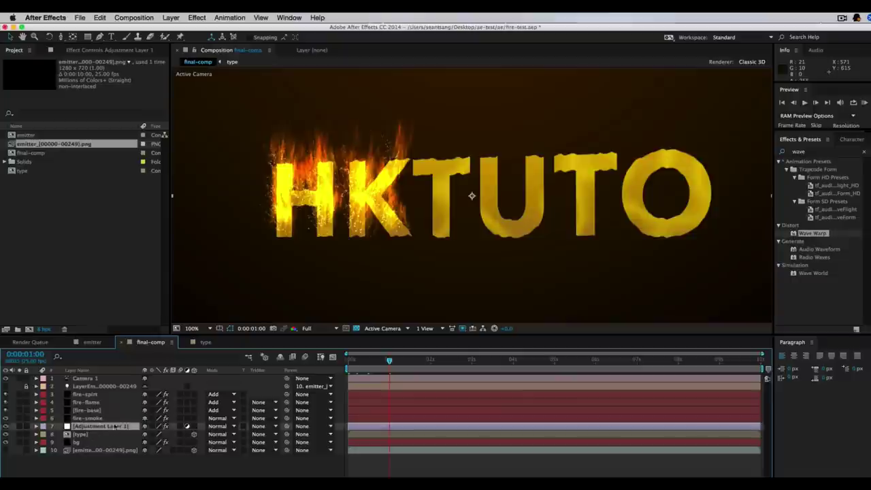
{"action": "left_click", "coordinate": [89, 51]}
{"action": "key", "text": "ctrl+v"}
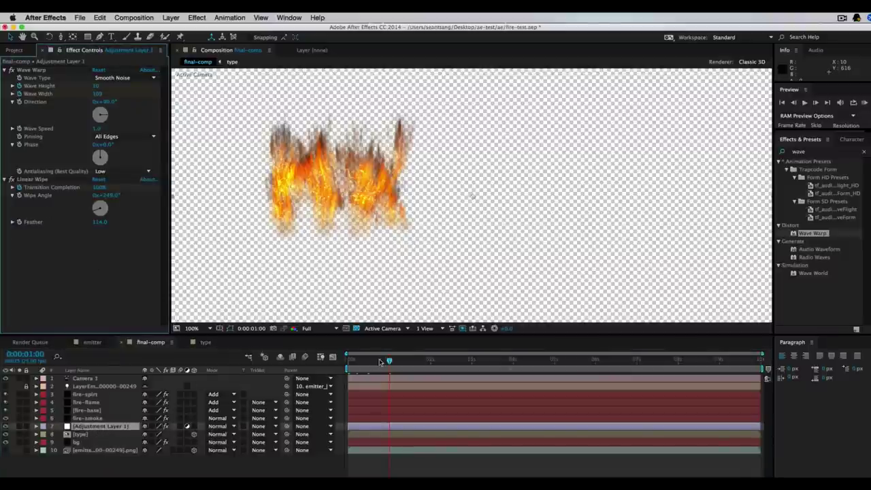
- Turn off the transparency grid, scrub to 0:00:02:05 to check the wipe, and hide Adjustment Layer 1 to compare the text
{"action": "left_click_drag", "start_coordinate": [390, 360], "coordinate": [386, 360]}
{"action": "left_click", "coordinate": [357, 329]}
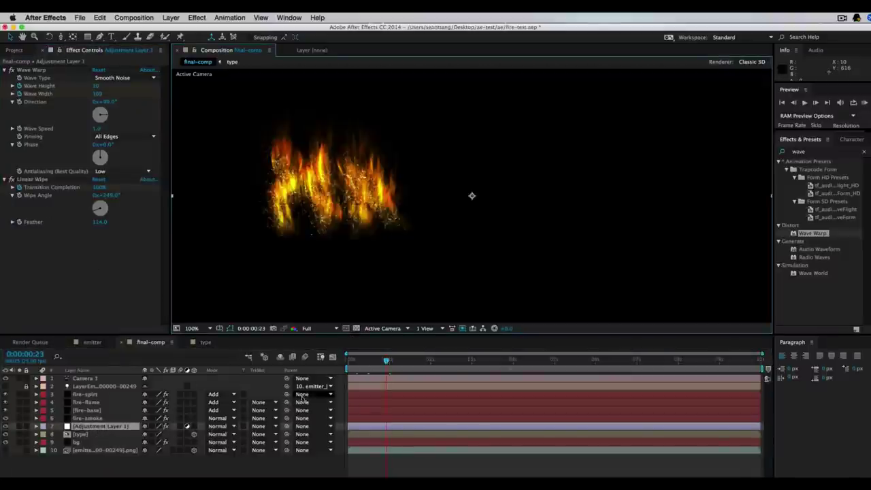
{"action": "left_click", "coordinate": [426, 360]}
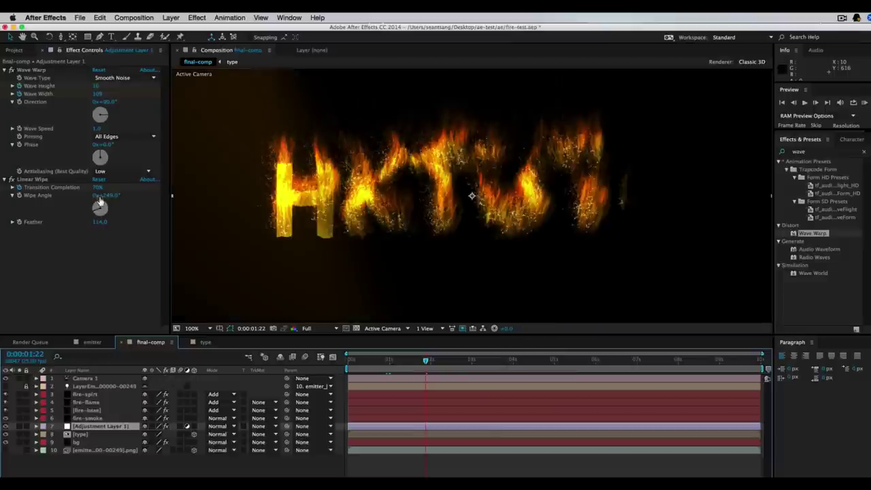
{"action": "left_click_drag", "start_coordinate": [443, 360], "coordinate": [438, 360]}
{"action": "left_click", "coordinate": [5, 426]}
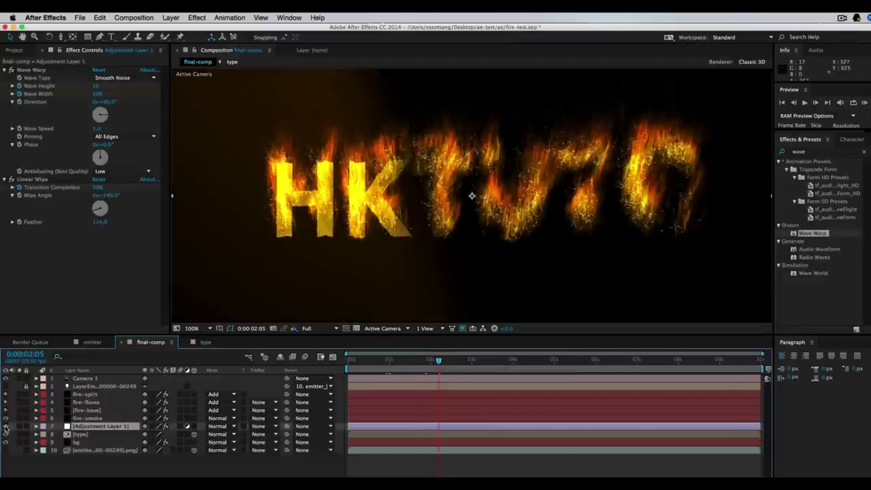
{"action": "left_click", "coordinate": [5, 427]}
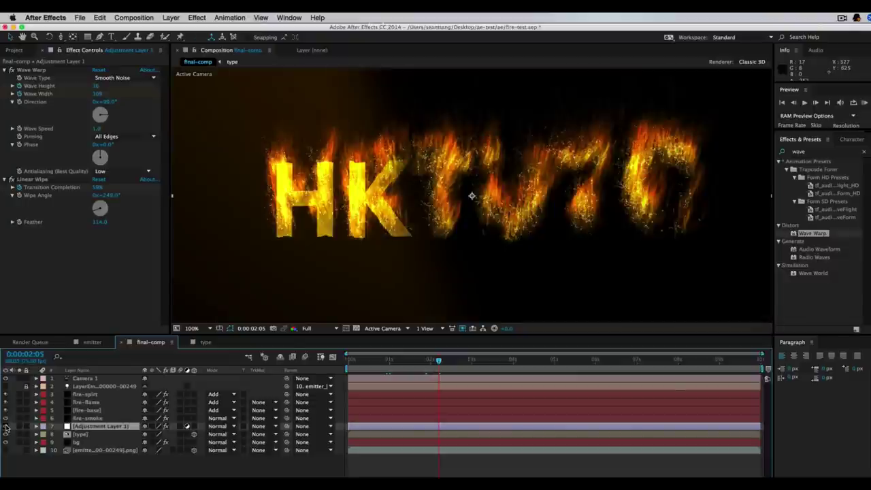
{"action": "left_click", "coordinate": [6, 427]}
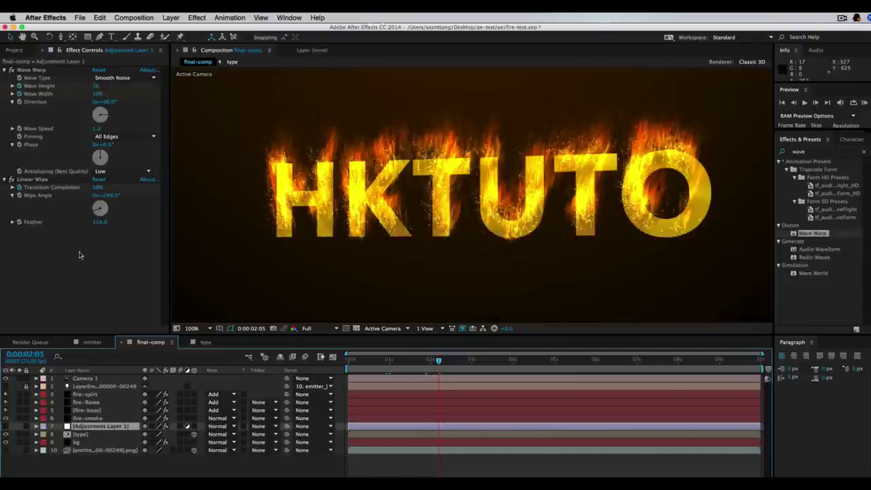
- Go back to 0:00:00:00 and delete the Linear Wipe effect from Adjustment Layer 1
{"action": "left_click", "coordinate": [62, 180]}
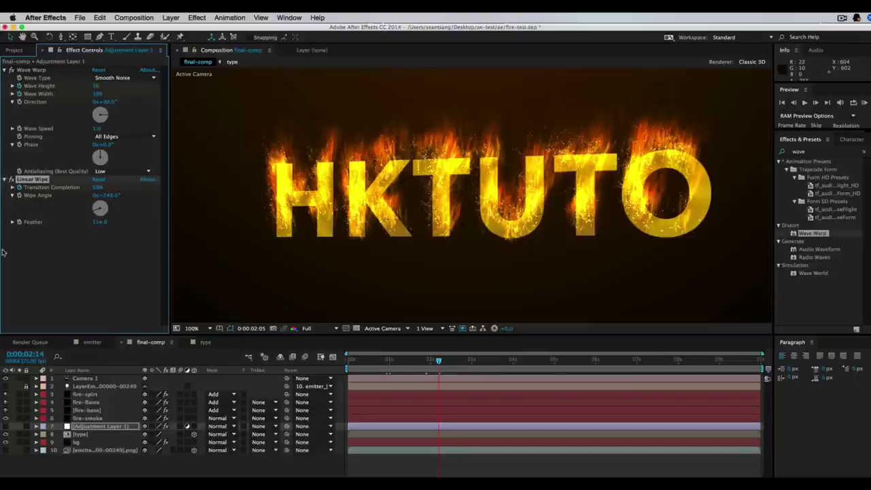
{"action": "key", "text": "Home"}
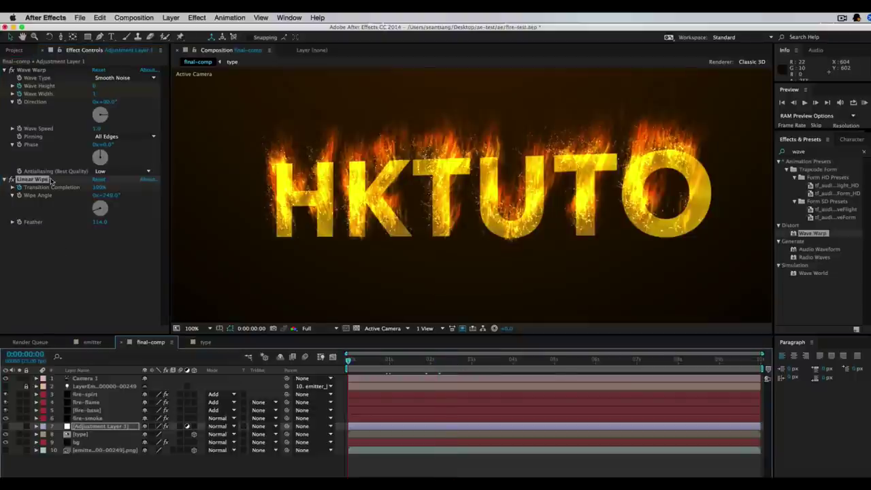
{"action": "key", "text": "Delete"}
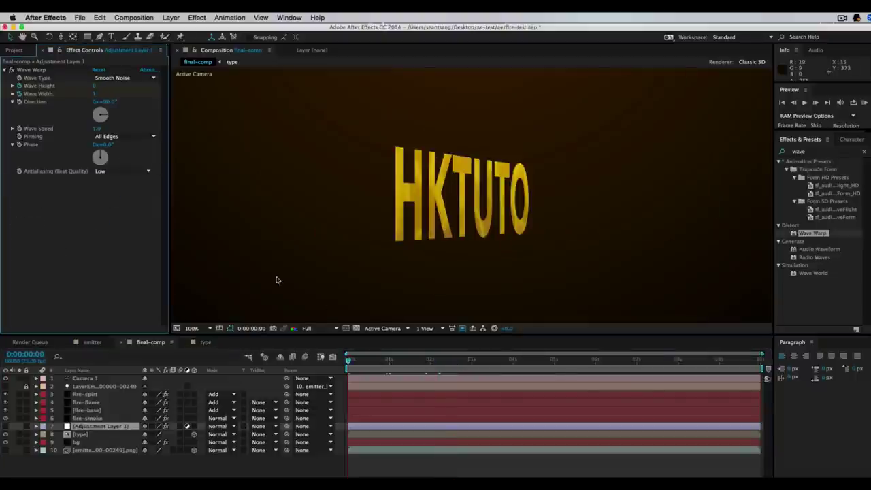
- Check the burning text without the adjustment layer at 0:00:01:17, 0:00:03:18 and 0:00:06:15
{"action": "left_click", "coordinate": [418, 369]}
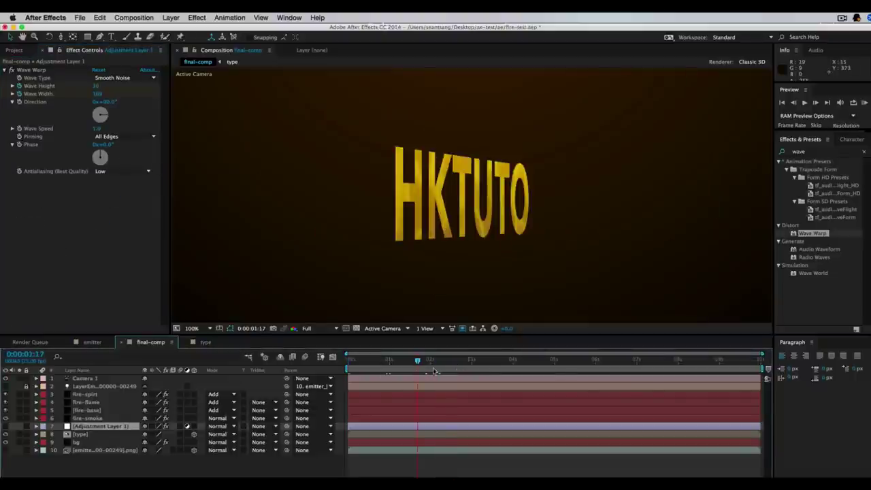
{"action": "left_click", "coordinate": [501, 361]}
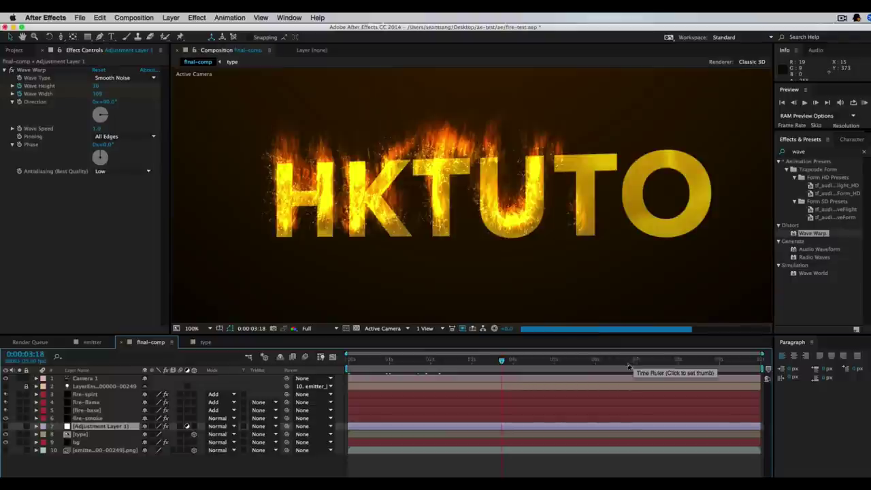
{"action": "left_click", "coordinate": [621, 364]}
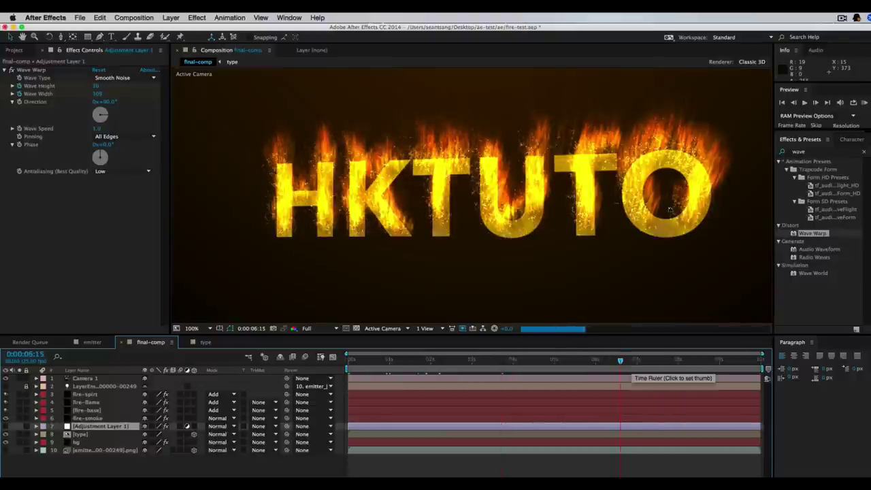
- Add a new adjustment layer above all the layers in final-comp
{"action": "left_click", "coordinate": [147, 447]}
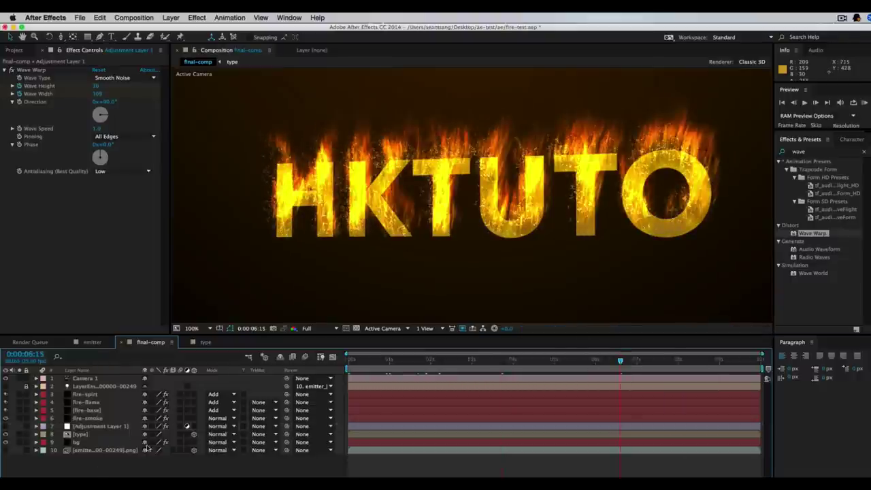
{"action": "right_click", "coordinate": [105, 457]}
{"action": "mouse_move", "coordinate": [189, 463]}
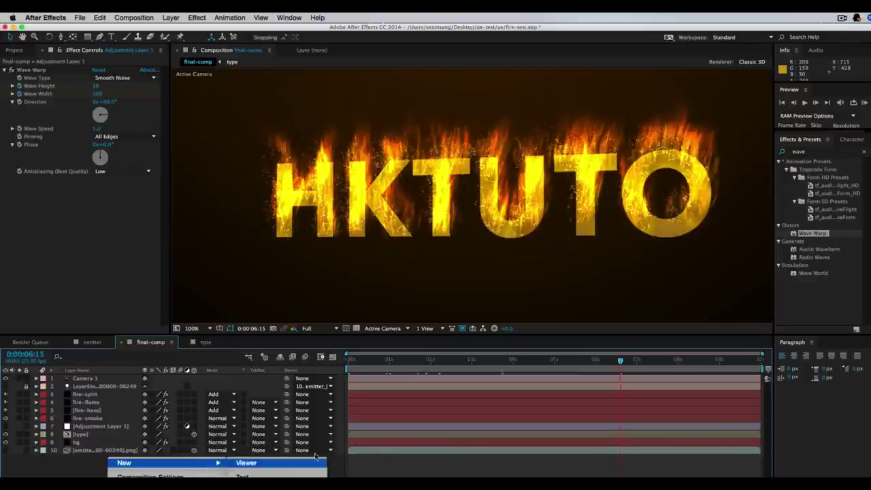
{"action": "left_click", "coordinate": [194, 103]}
{"action": "left_click", "coordinate": [137, 17]}
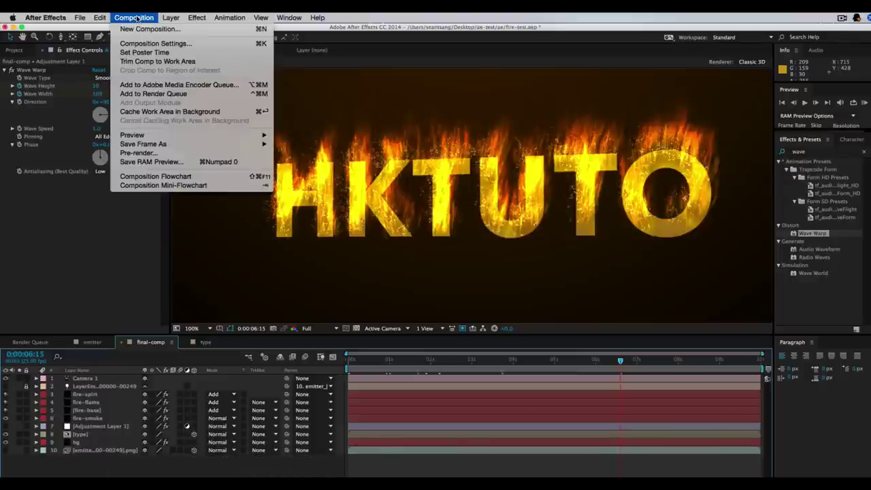
{"action": "mouse_move", "coordinate": [170, 19]}
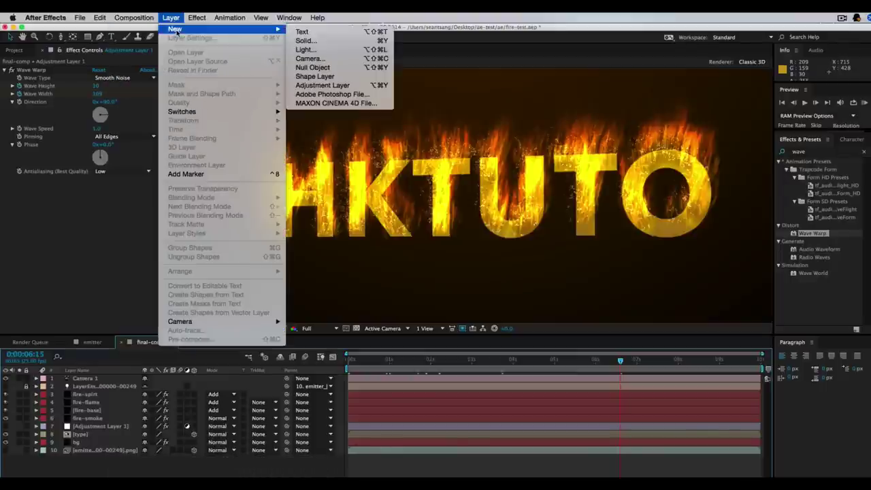
{"action": "left_click", "coordinate": [340, 84]}
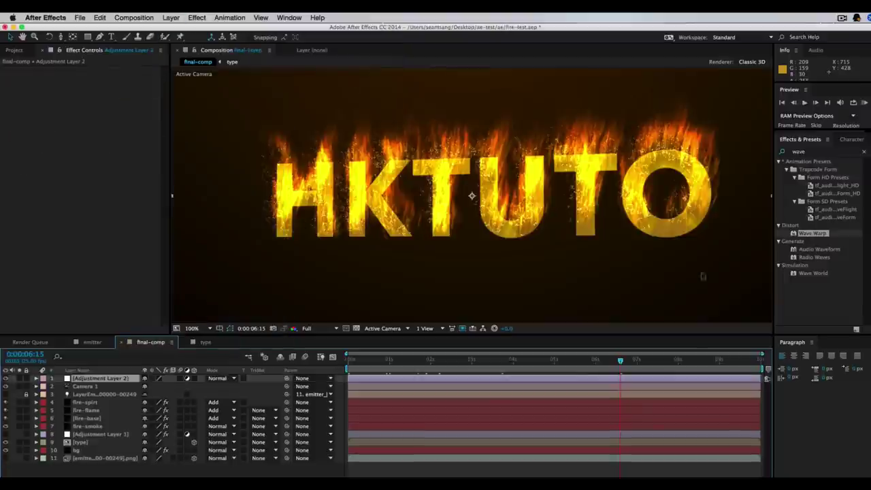
- Apply Curves to Adjustment Layer 2 and shape the RGB curve into a gentle S, slightly darkening shadows and brightening highlights
{"action": "left_click", "coordinate": [815, 151]}
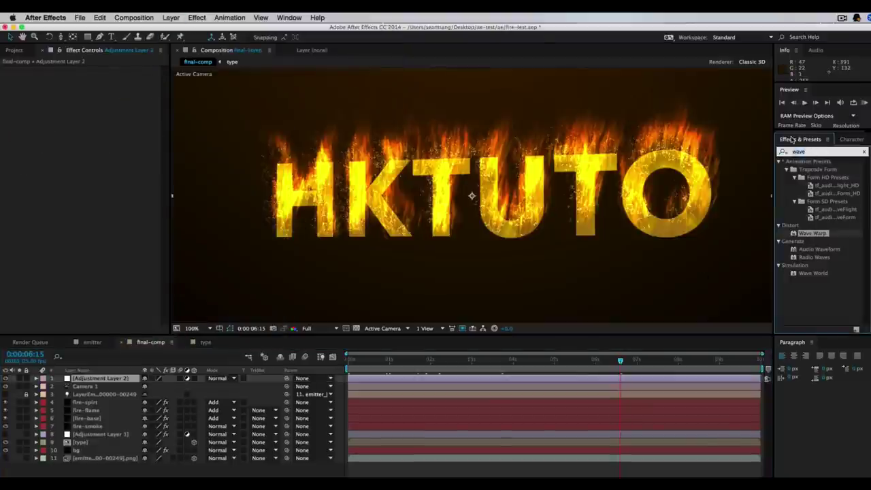
{"action": "type", "text": "cur"}
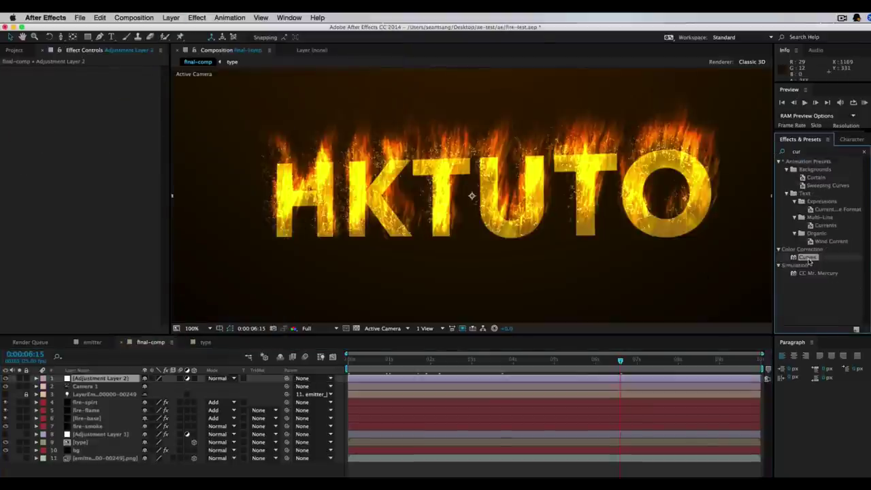
{"action": "left_click", "coordinate": [816, 257]}
{"action": "left_click_drag", "start_coordinate": [808, 252], "coordinate": [61, 194]}
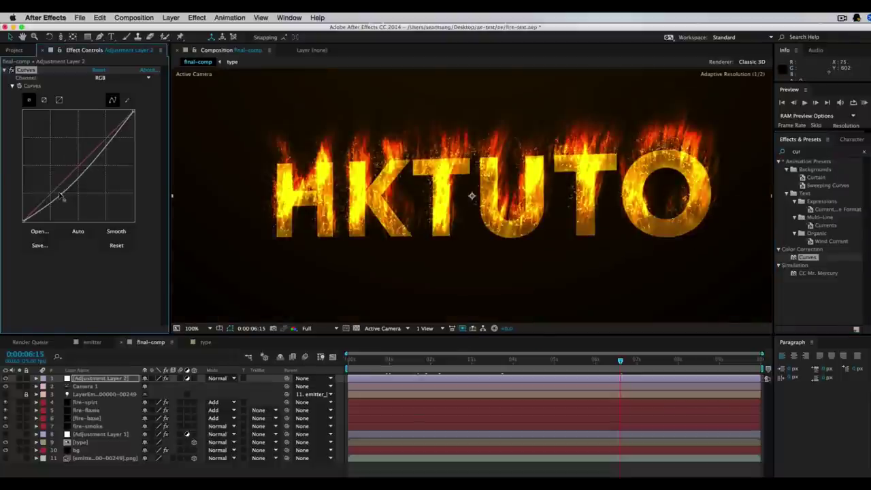
{"action": "left_click_drag", "start_coordinate": [106, 144], "coordinate": [103, 136]}
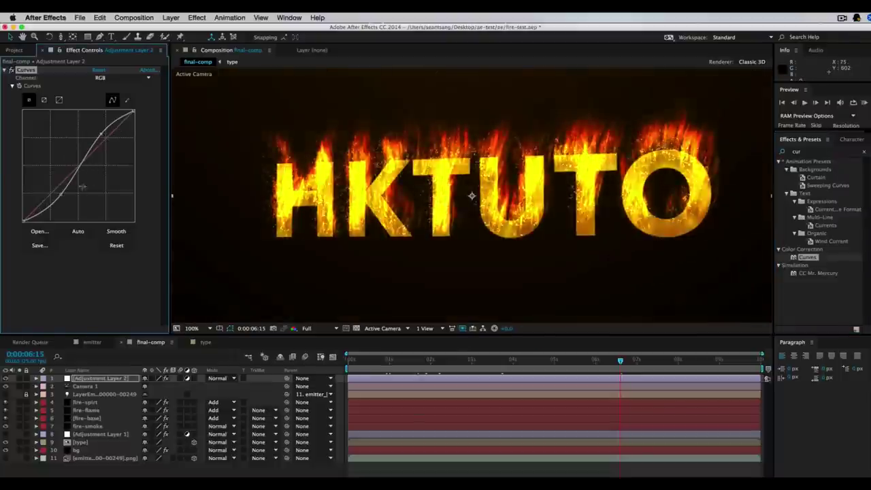
{"action": "left_click_drag", "start_coordinate": [73, 193], "coordinate": [54, 188]}
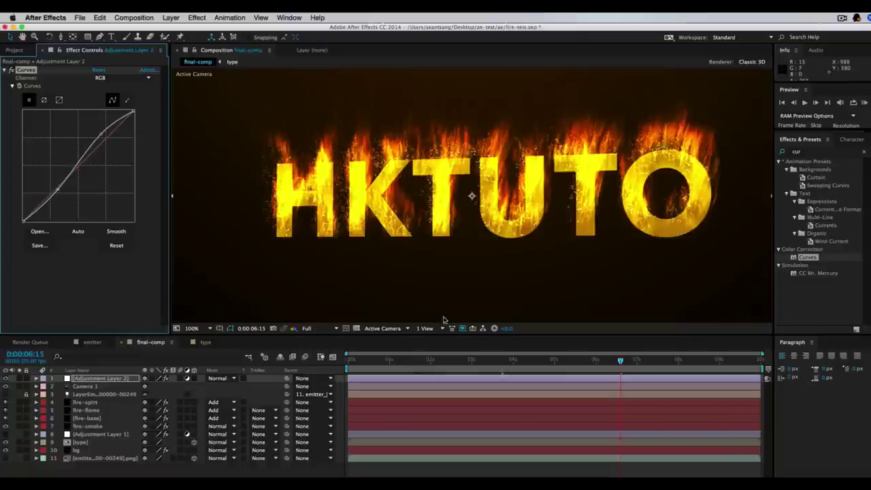
- Duplicate the type layer and scale the lower copy uniformly to 101%
{"action": "left_click", "coordinate": [88, 443]}
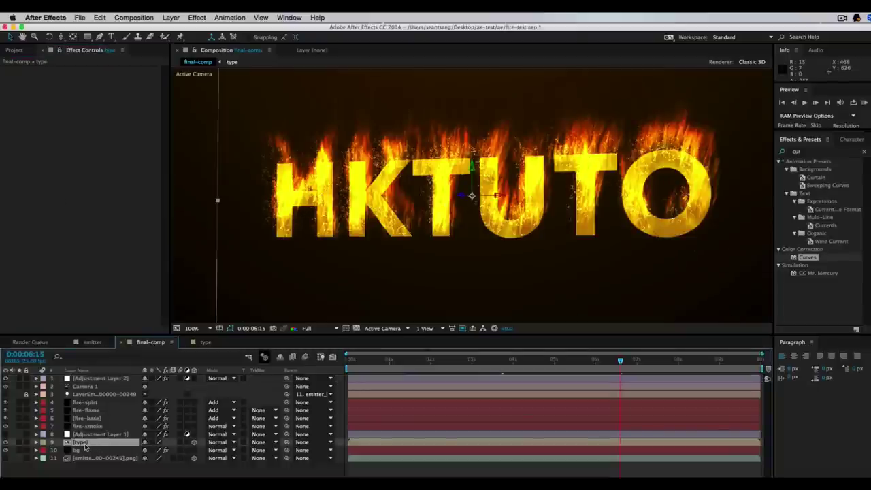
{"action": "key", "text": "F2"}
{"action": "left_click", "coordinate": [80, 443]}
{"action": "key", "text": "super+d"}
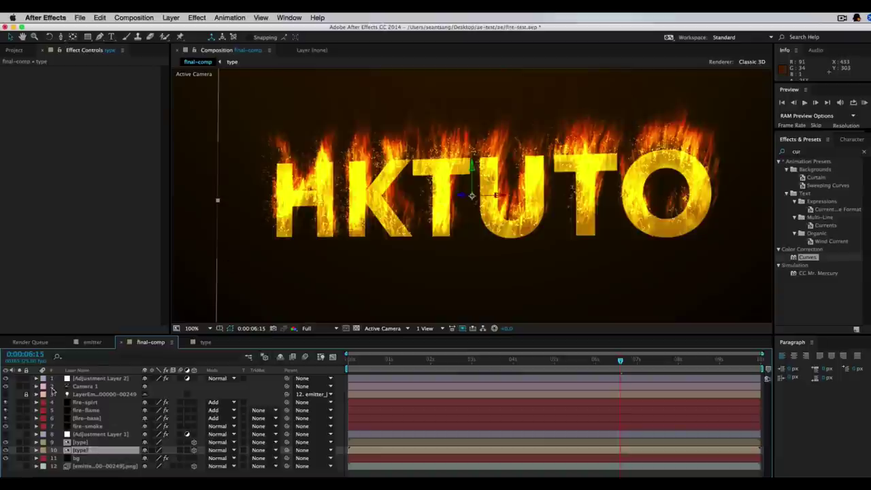
{"action": "left_click", "coordinate": [38, 450]}
{"action": "left_click", "coordinate": [45, 459]}
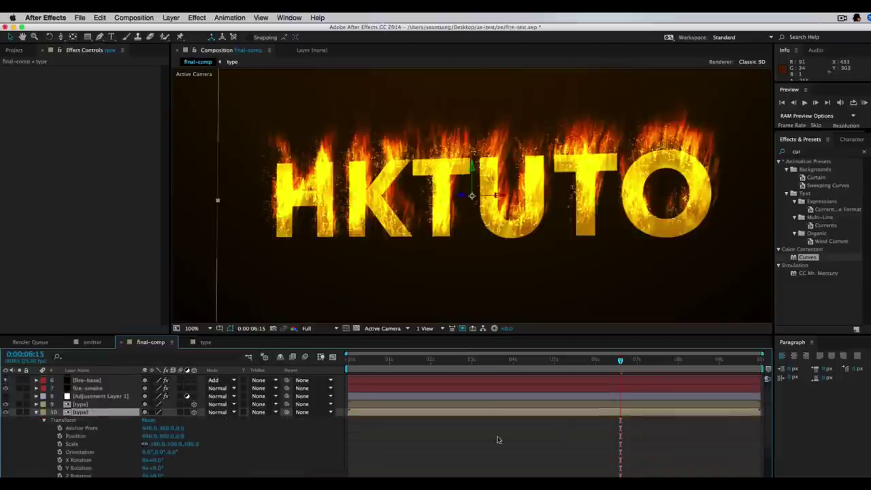
{"action": "scroll", "coordinate": [768, 427], "scroll_direction": "down", "scroll_amount": 2}
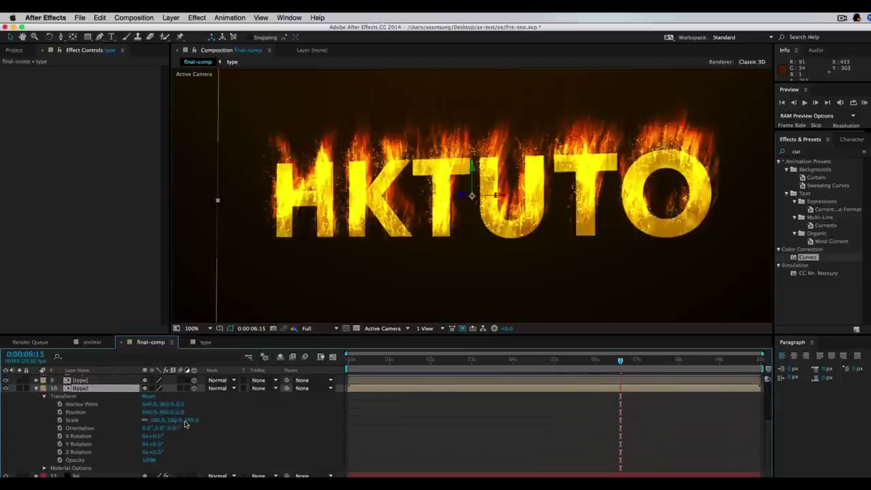
{"action": "left_click_drag", "start_coordinate": [191, 420], "coordinate": [144, 422]}
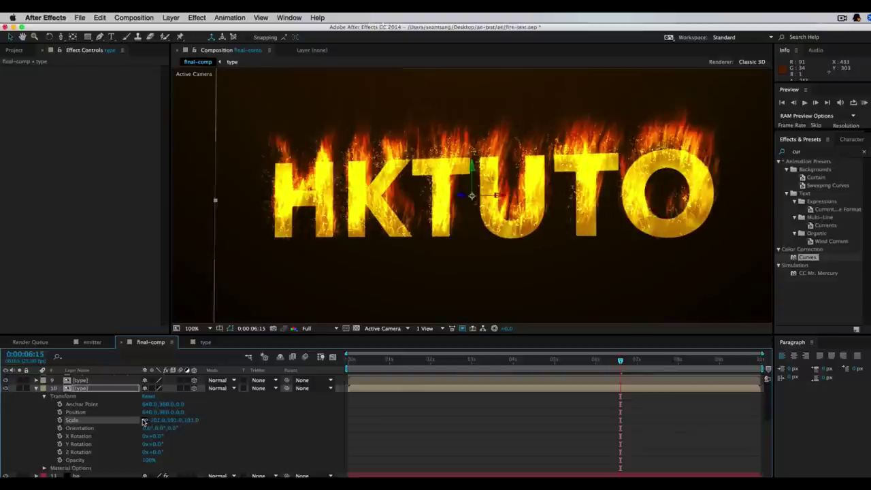
- Try different depth offsets on the lower type copy, ending with a Z position of 19
{"action": "left_click", "coordinate": [181, 412]}
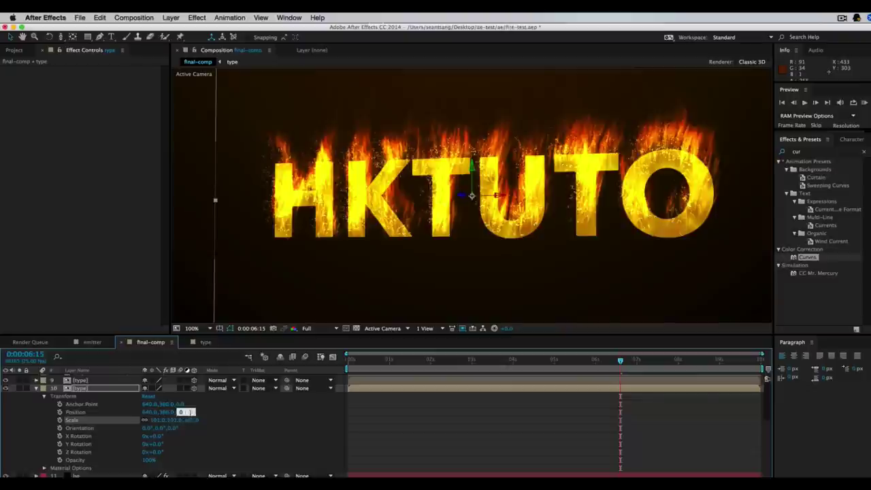
{"action": "type", "text": "-32"}
{"action": "key", "text": "Return"}
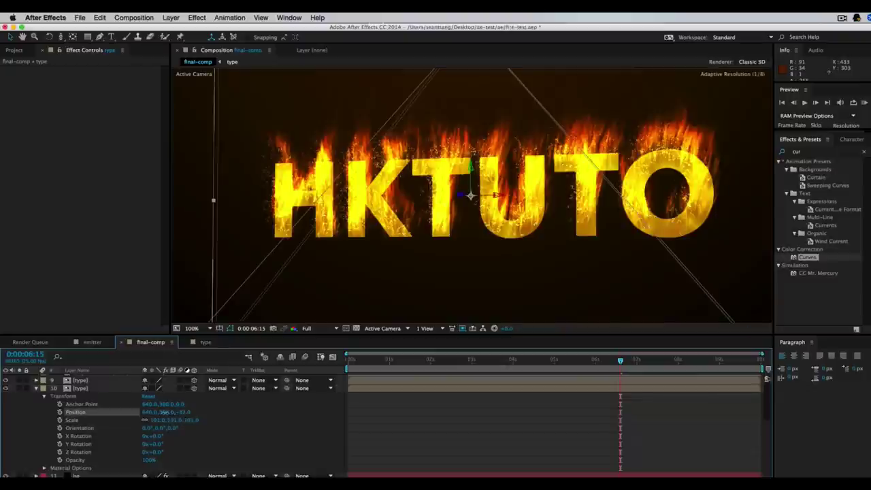
{"action": "left_click_drag", "start_coordinate": [163, 421], "coordinate": [189, 416]}
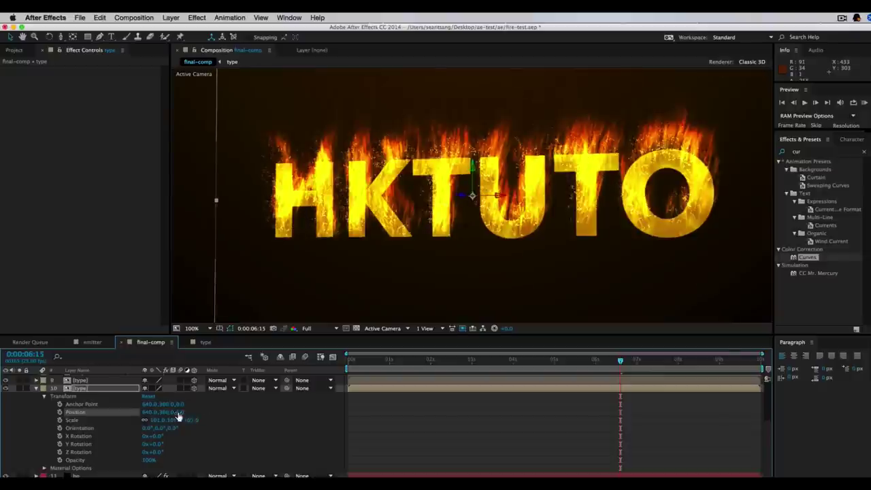
{"action": "left_click", "coordinate": [178, 415]}
{"action": "type", "text": "340"}
{"action": "key", "text": "Return"}
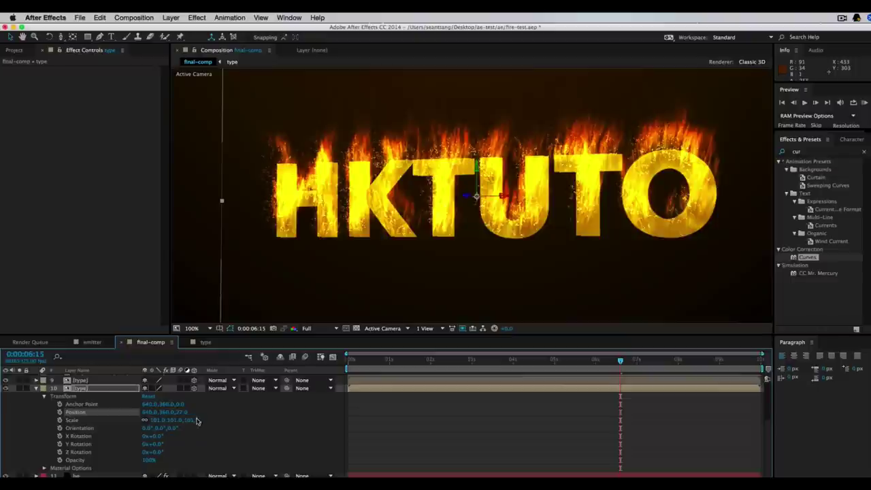
{"action": "key", "text": "Return"}
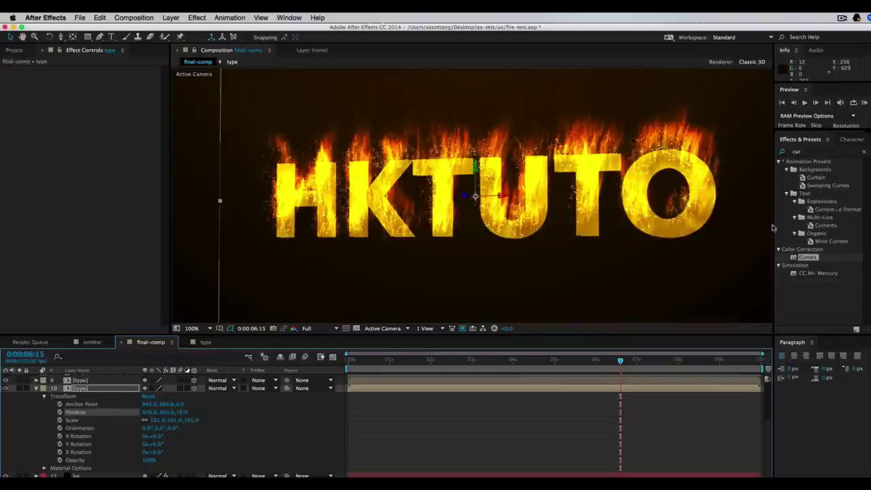
- Apply Curves to the lower type copy and darken it by lowering the RGB curve's white end and bending its midtones down
{"action": "left_click_drag", "start_coordinate": [794, 273], "coordinate": [79, 393]}
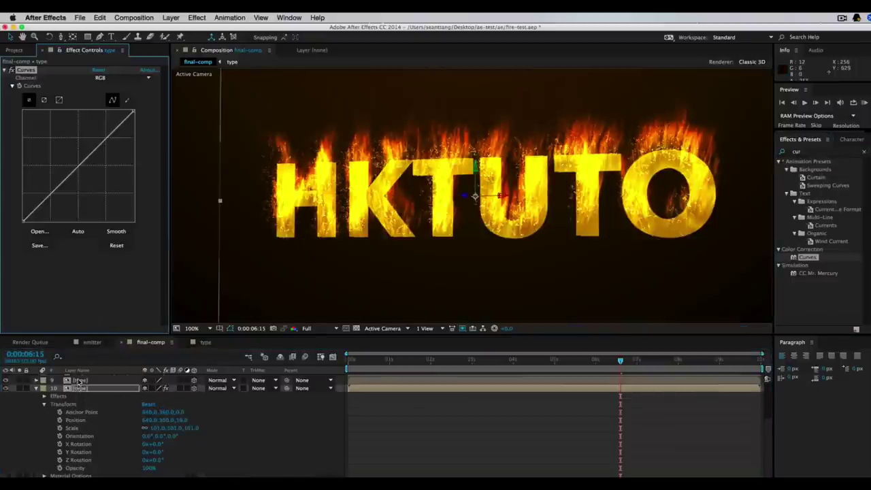
{"action": "left_click_drag", "start_coordinate": [86, 166], "coordinate": [88, 194]}
{"action": "left_click_drag", "start_coordinate": [134, 113], "coordinate": [133, 156]}
{"action": "left_click_drag", "start_coordinate": [83, 205], "coordinate": [79, 204]}
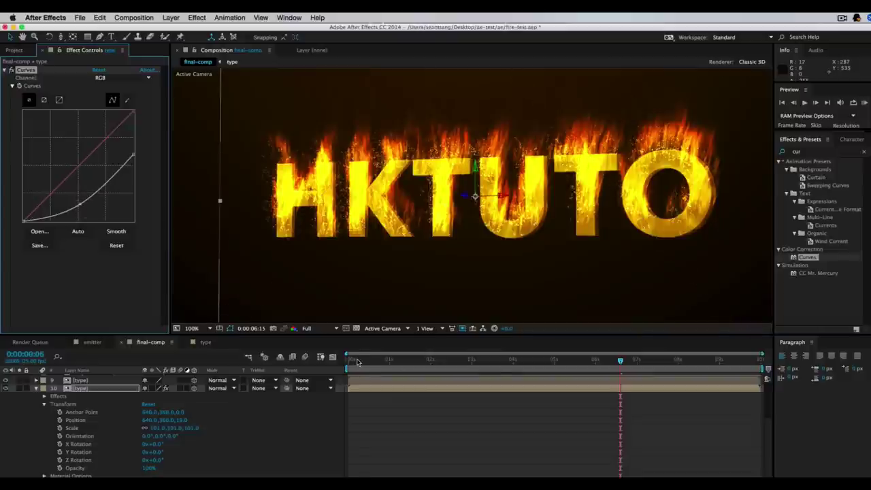
- Set the lower type copy's Z position to 2 at 0:00:00:19, and check the text edge at 0:00:00:07 and 0:00:02:06
{"action": "left_click", "coordinate": [357, 362]}
{"action": "left_click", "coordinate": [379, 361]}
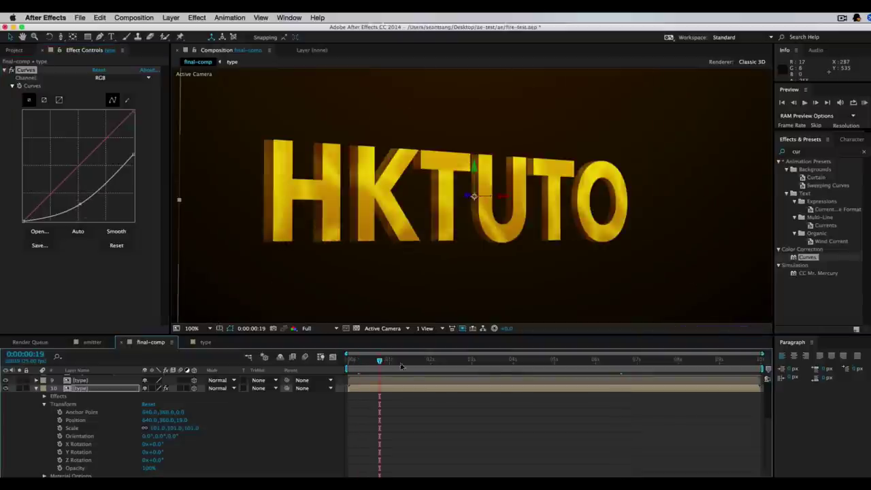
{"action": "left_click", "coordinate": [183, 420]}
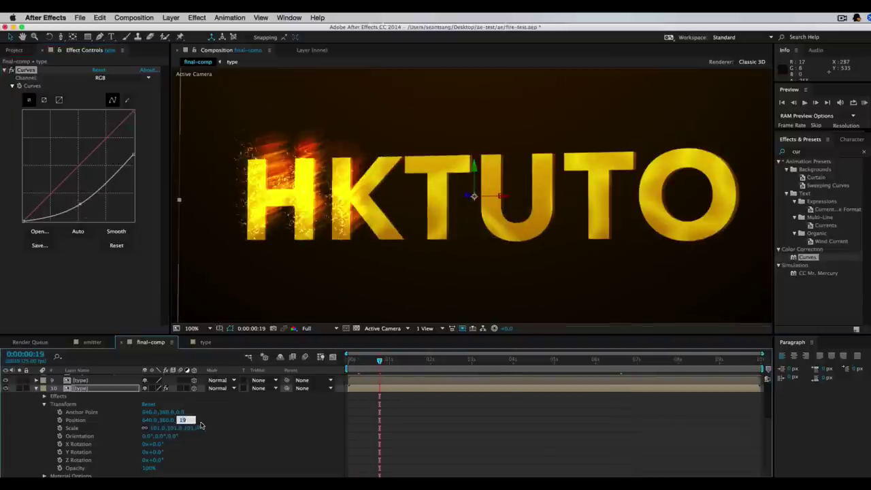
{"action": "type", "text": "3"}
{"action": "key", "text": "Return"}
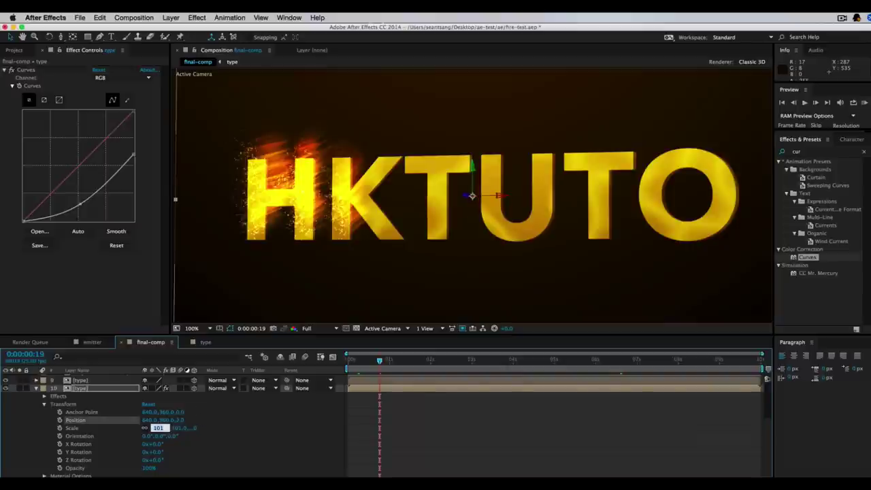
{"action": "left_click", "coordinate": [359, 361]}
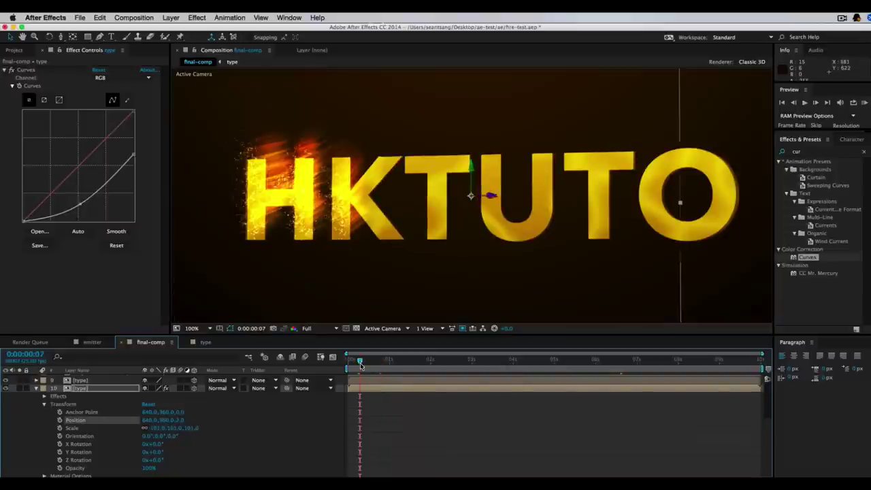
{"action": "left_click", "coordinate": [441, 367]}
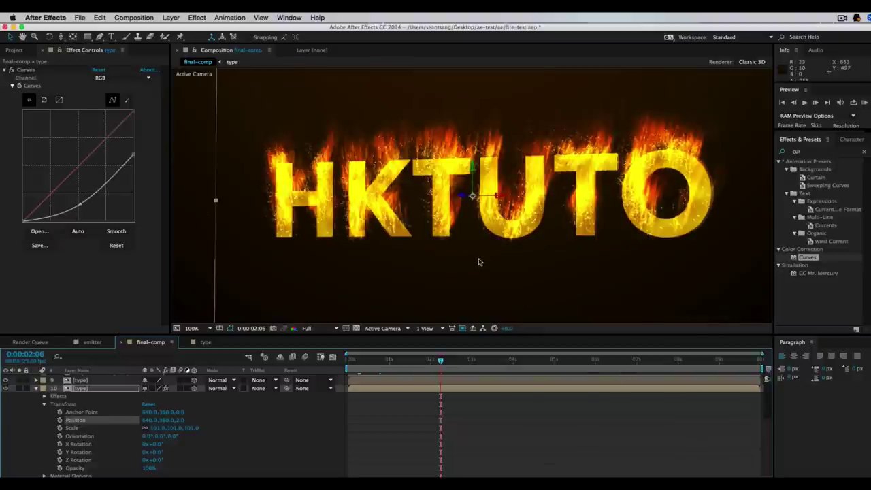
{"action": "left_click", "coordinate": [36, 388]}
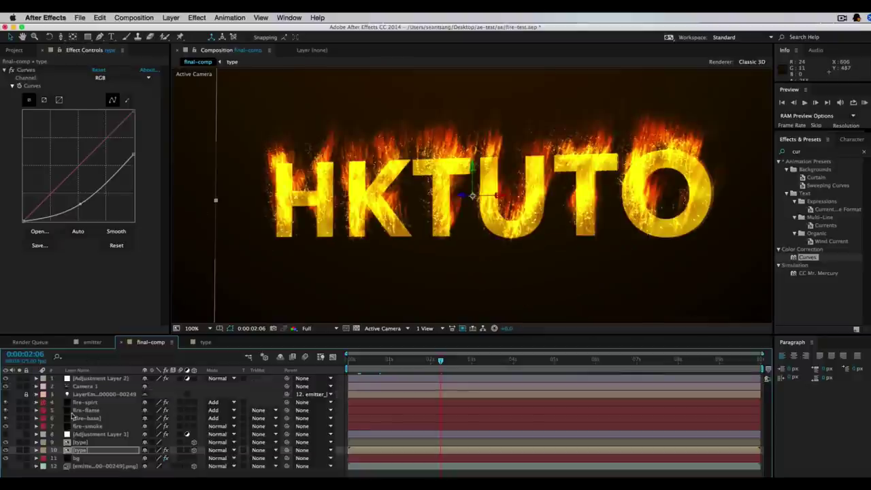
- Redraw Opacity over Life in fire-flame's Particular Aux System as a dome that fades in from zero and falls off toward the end
{"action": "left_click", "coordinate": [87, 411]}
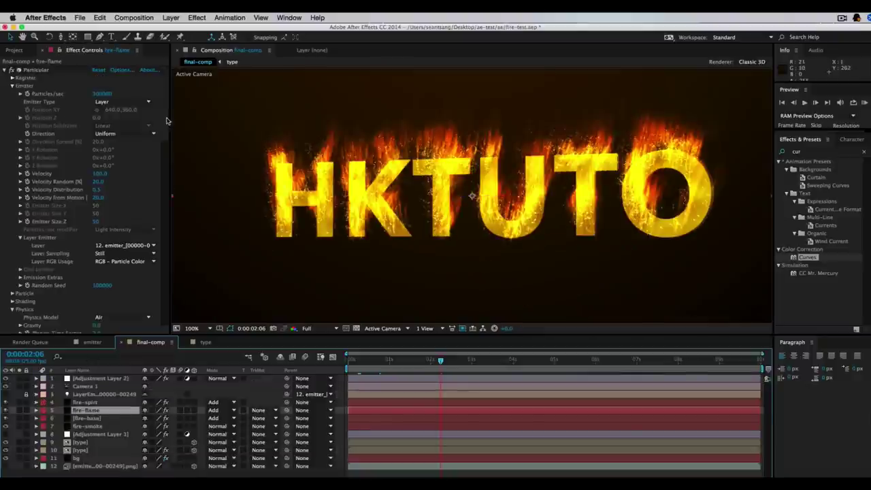
{"action": "scroll", "coordinate": [162, 170], "scroll_direction": "down", "scroll_amount": 10}
{"action": "scroll", "coordinate": [157, 194], "scroll_direction": "down", "scroll_amount": 8}
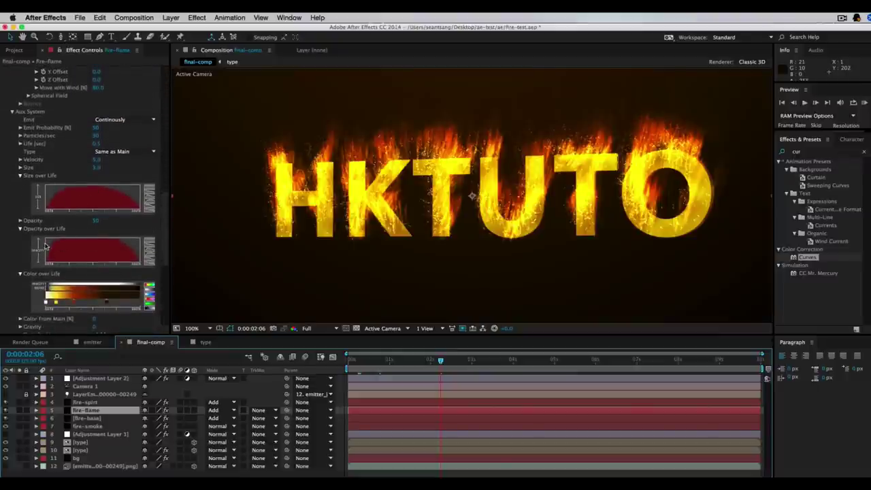
{"action": "left_click_drag", "start_coordinate": [91, 240], "coordinate": [131, 250]}
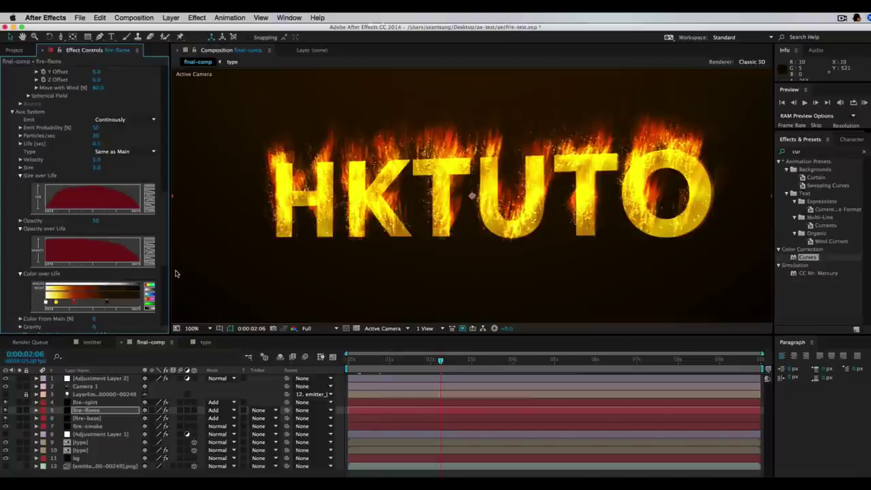
{"action": "mouse_move", "coordinate": [46, 264]}
{"action": "left_mouse_down"}
{"action": "mouse_move", "coordinate": [81, 237]}
{"action": "mouse_move", "coordinate": [134, 250]}
{"action": "left_mouse_up"}
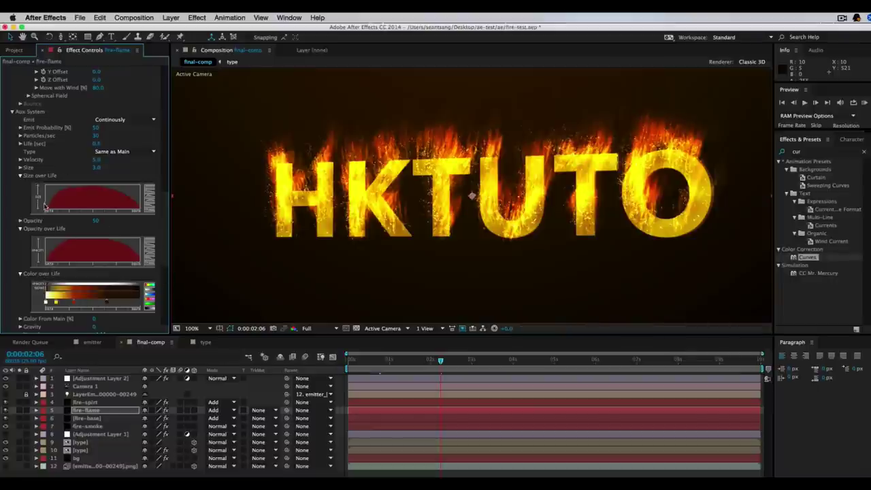
- Redraw the Aux System's Size over Life on fire-flame to start at full size and taper toward the end
{"action": "left_click_drag", "start_coordinate": [45, 188], "coordinate": [72, 183]}
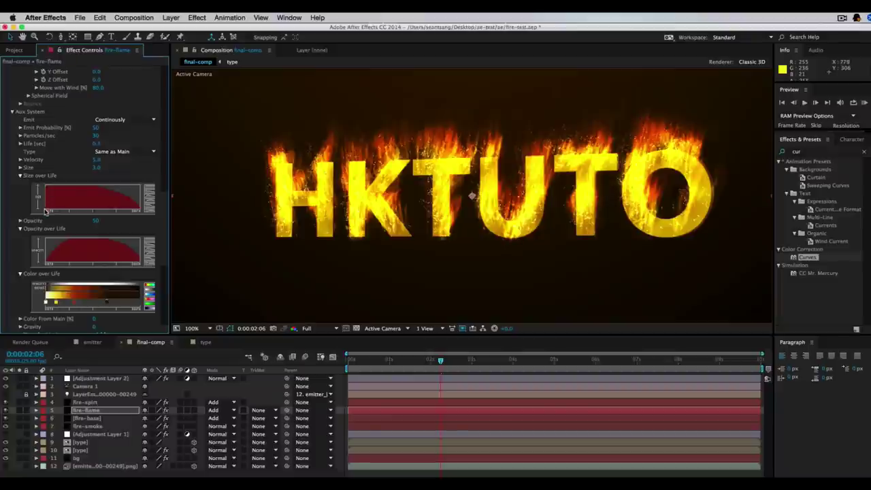
{"action": "mouse_move", "coordinate": [45, 211]}
{"action": "left_mouse_down"}
{"action": "mouse_move", "coordinate": [77, 183]}
{"action": "mouse_move", "coordinate": [139, 202]}
{"action": "left_mouse_up"}
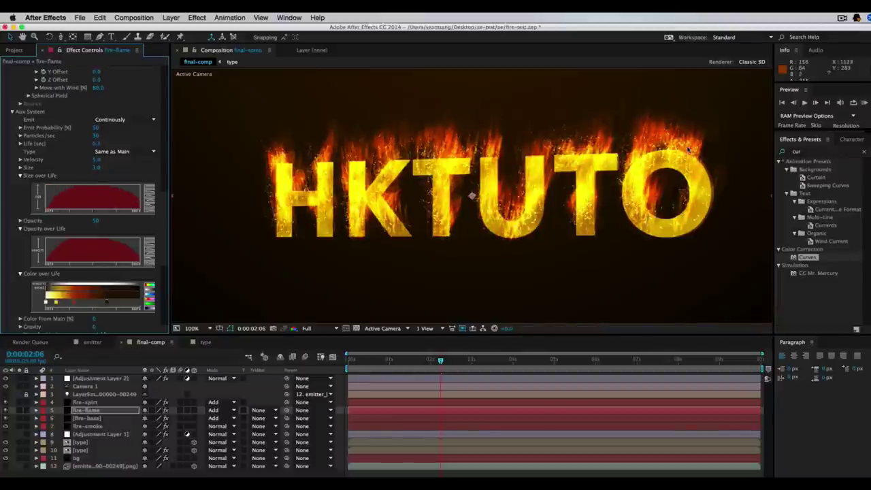
{"action": "left_click_drag", "start_coordinate": [45, 185], "coordinate": [104, 186]}
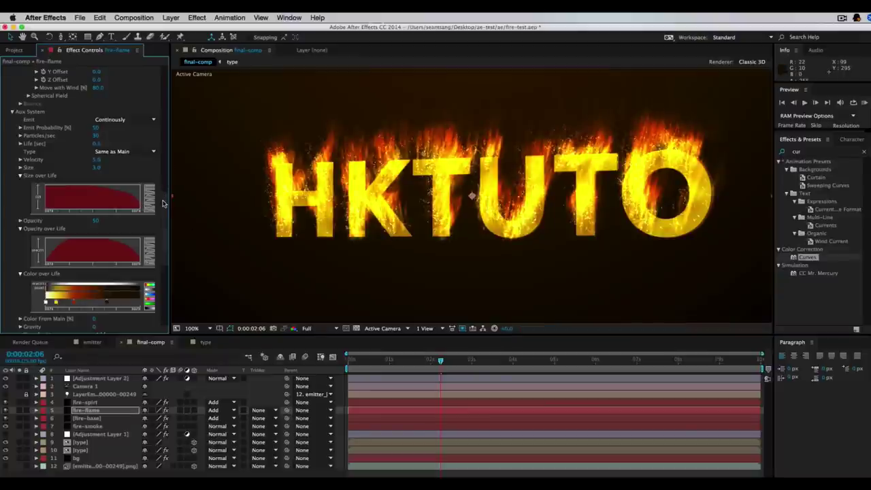
- Try Cloudlet as the particle type of the Aux System on fire-flame
{"action": "scroll", "coordinate": [163, 204], "scroll_direction": "up", "scroll_amount": 4}
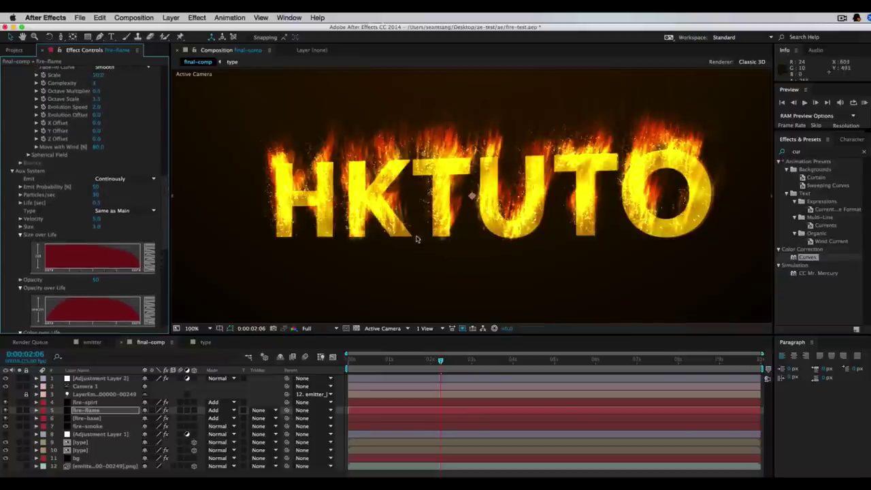
{"action": "left_click", "coordinate": [115, 212]}
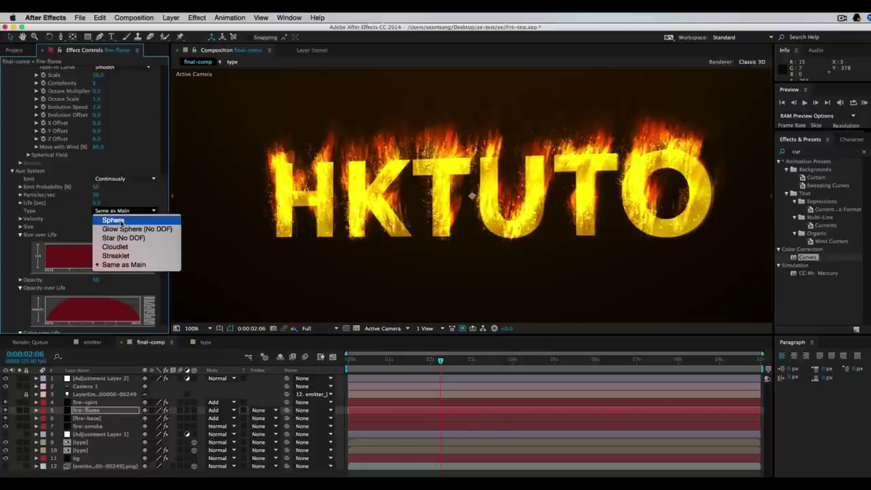
{"action": "left_click", "coordinate": [115, 247]}
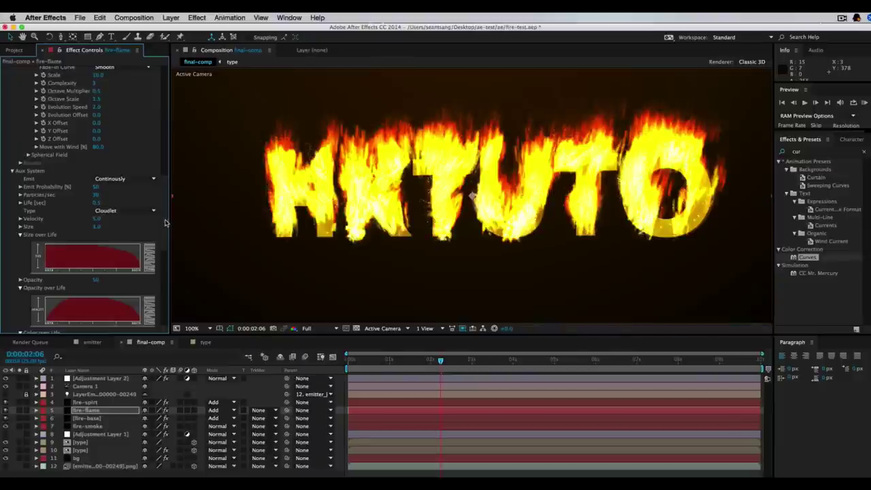
- Set the Aux System's particle type on fire-flame to Sphere
{"action": "left_click_drag", "start_coordinate": [167, 222], "coordinate": [168, 319]}
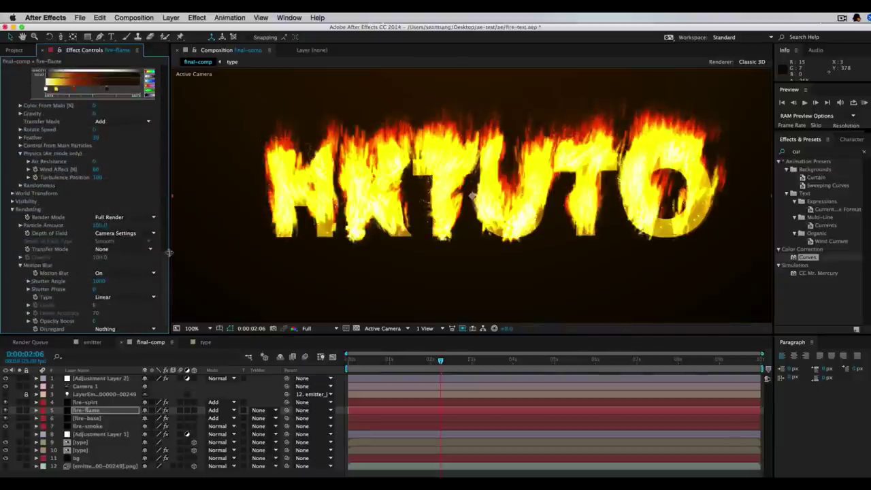
{"action": "scroll", "coordinate": [165, 264], "scroll_direction": "up", "scroll_amount": 1}
{"action": "left_click_drag", "start_coordinate": [165, 265], "coordinate": [169, 203]}
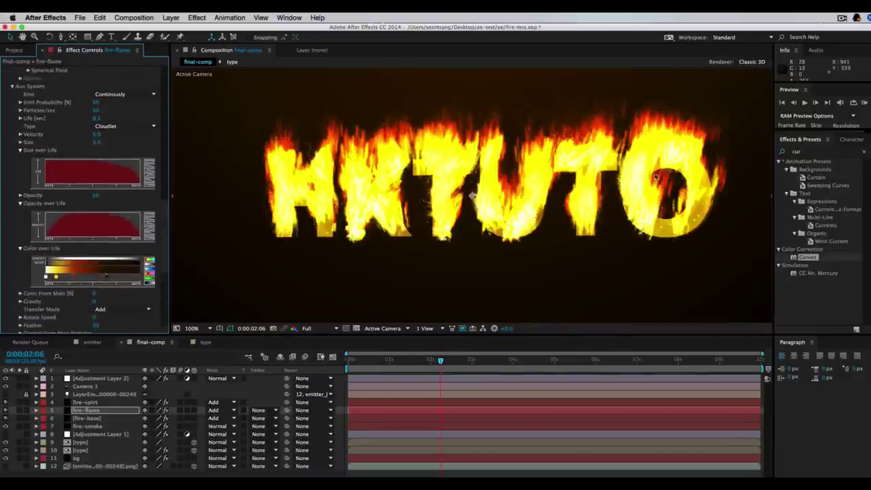
{"action": "left_click", "coordinate": [129, 126]}
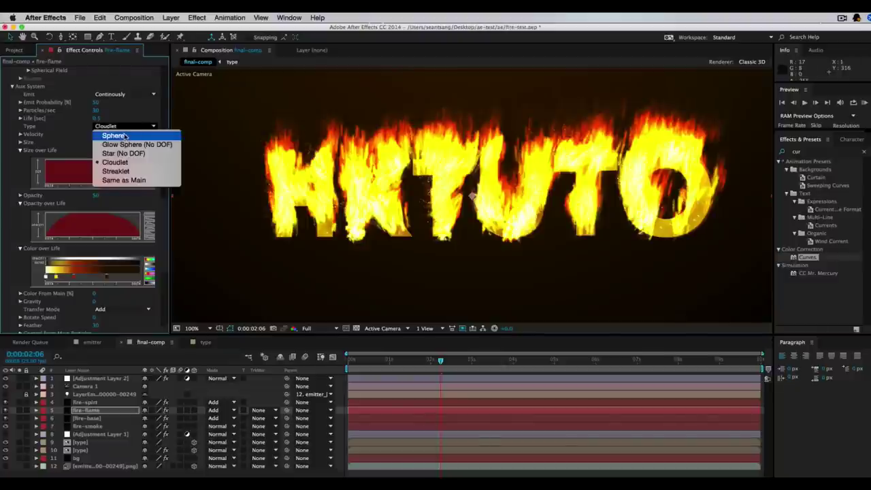
{"action": "left_click", "coordinate": [113, 135]}
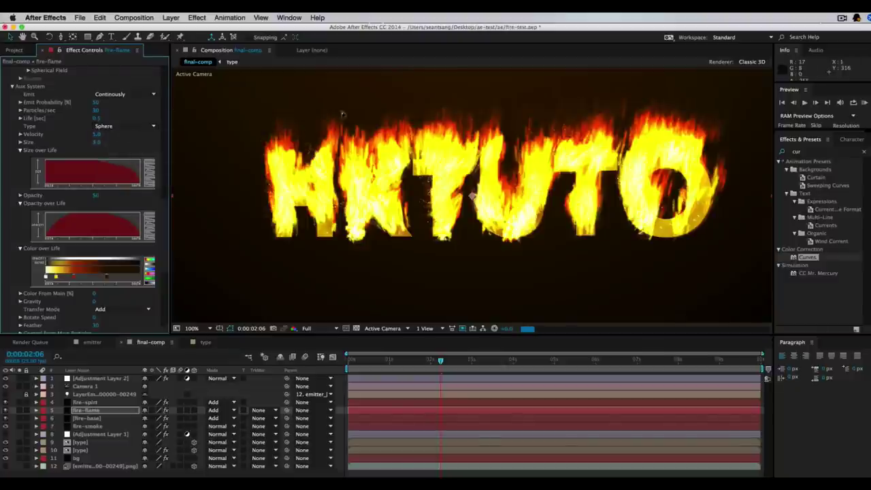